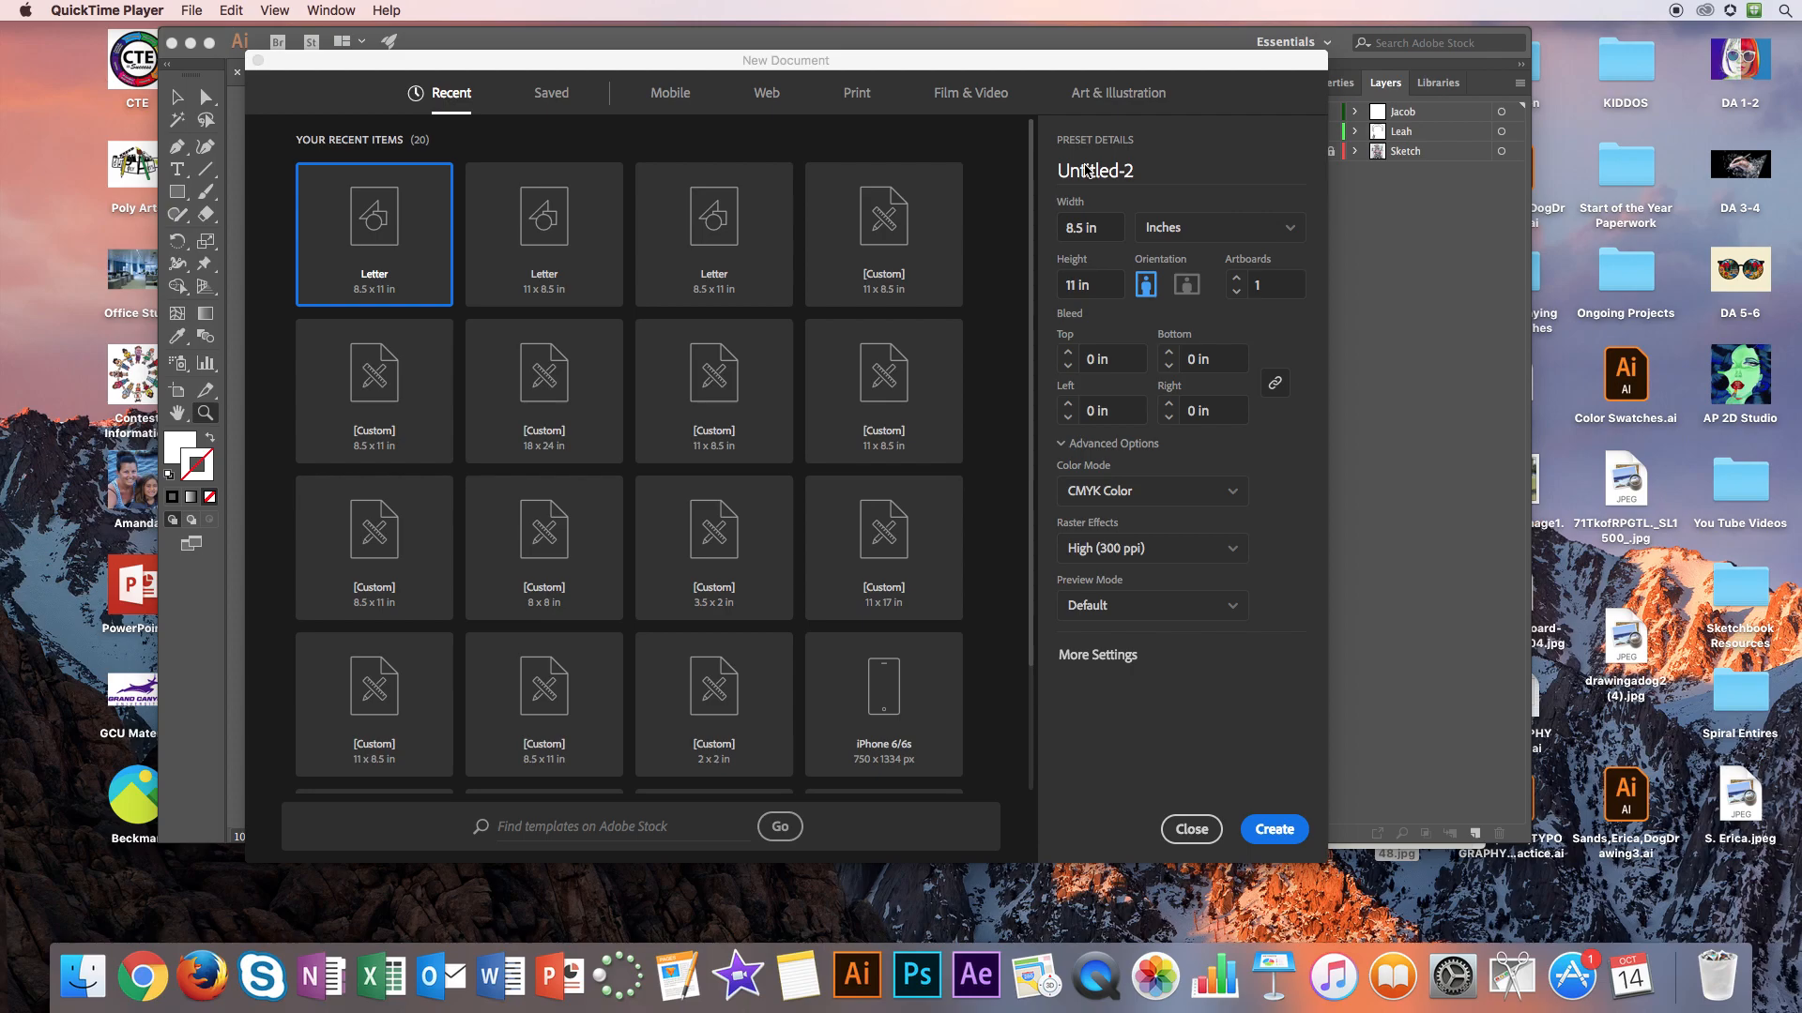
Create a blank CMYK document named with the student's name plus 'Pen Tool PhotoTracing'
click(1087, 169)
text(Sa)
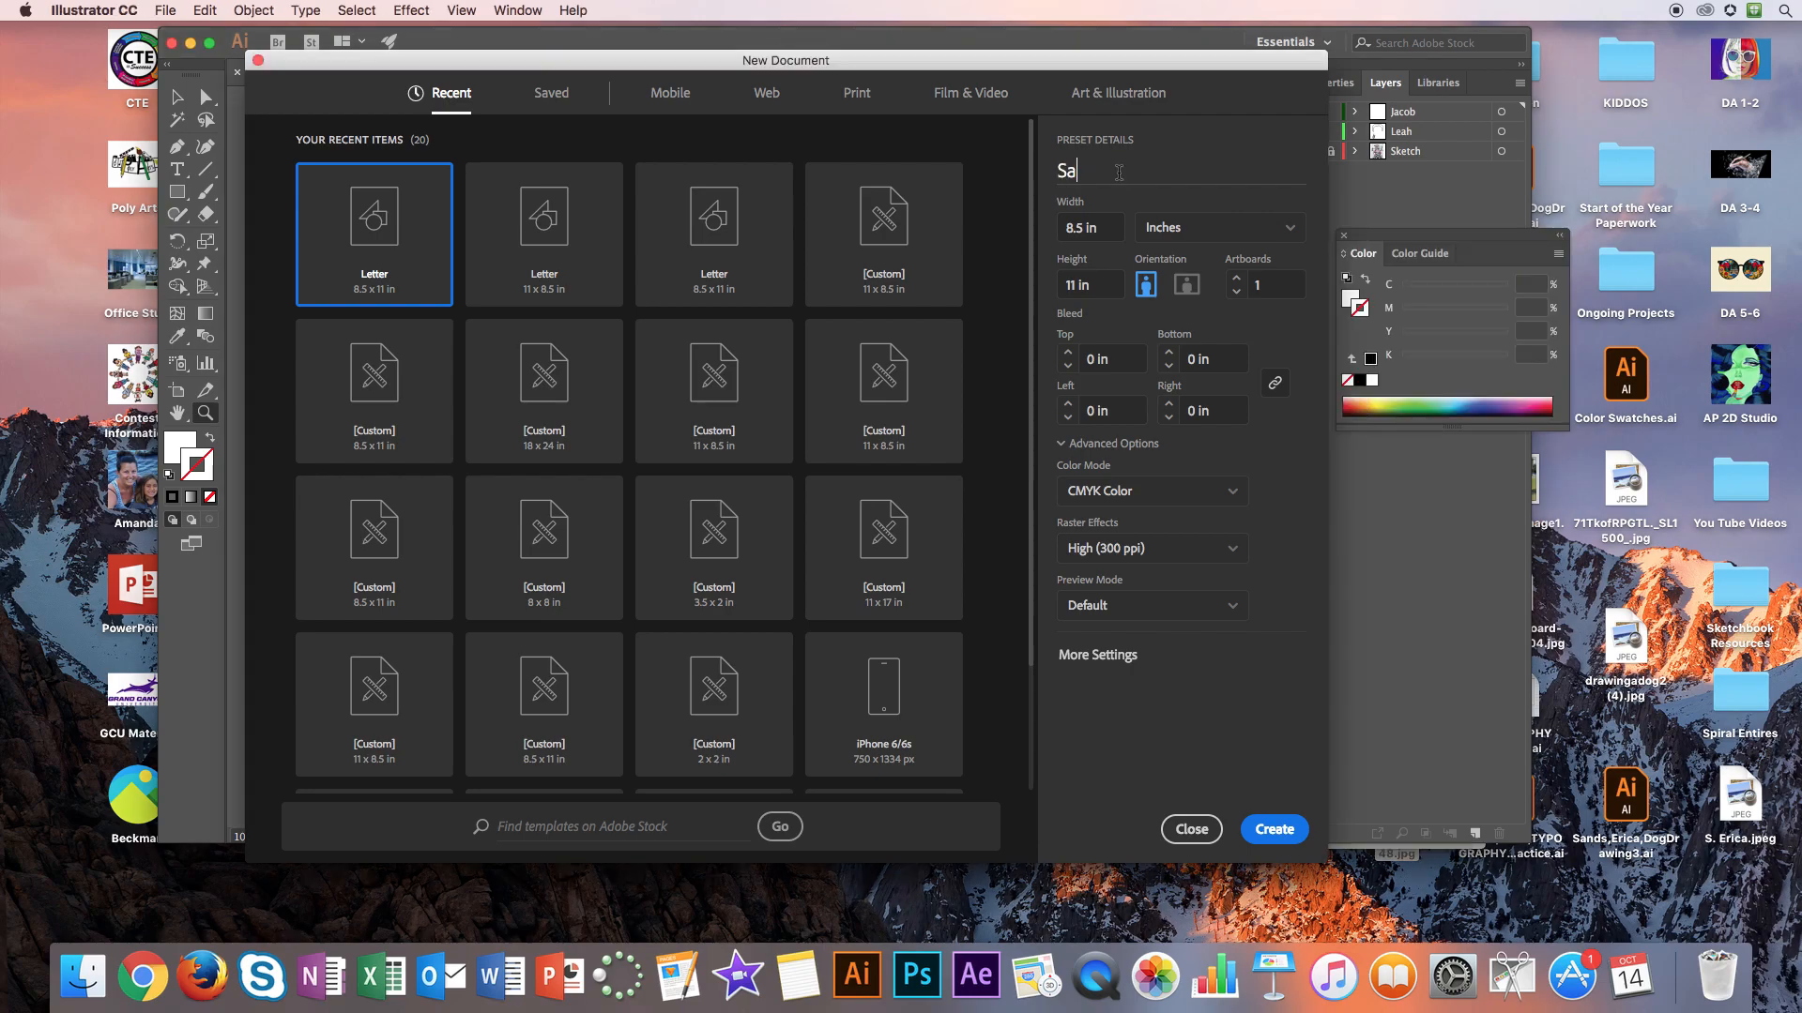
text(nds,Erica,Pen Tool PhotoTracing)
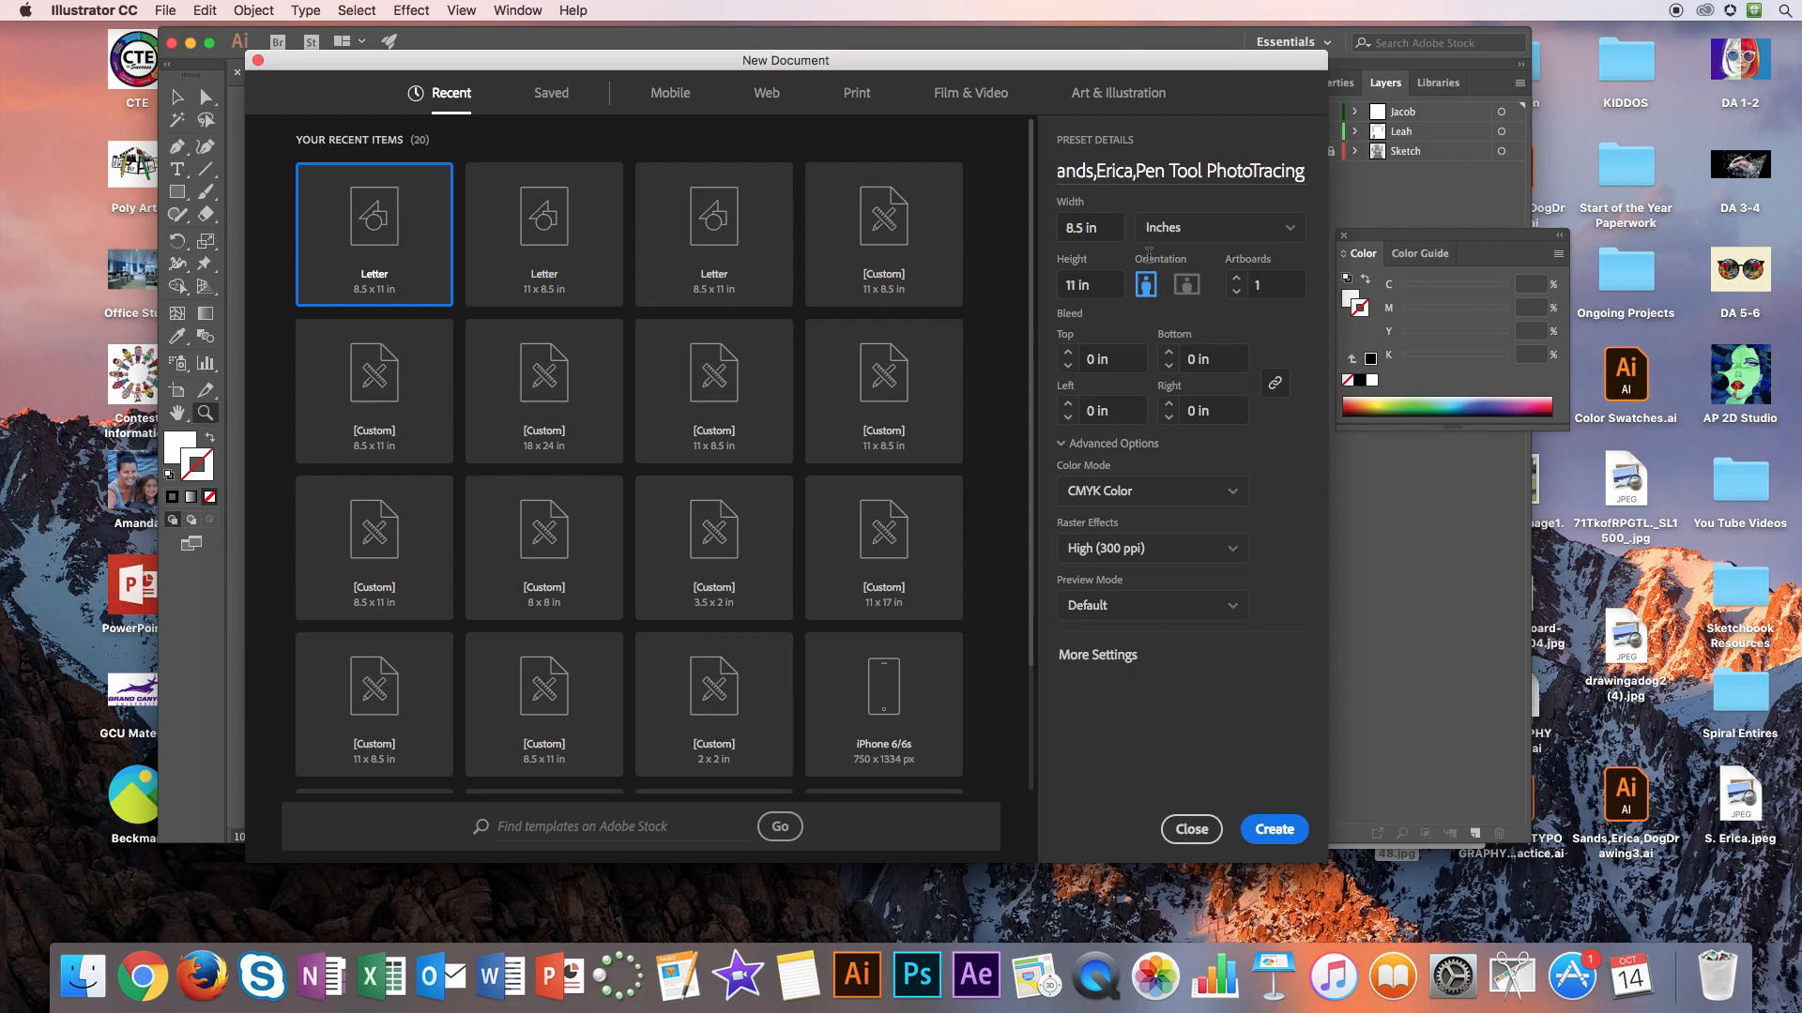
click(1234, 492)
click(1127, 554)
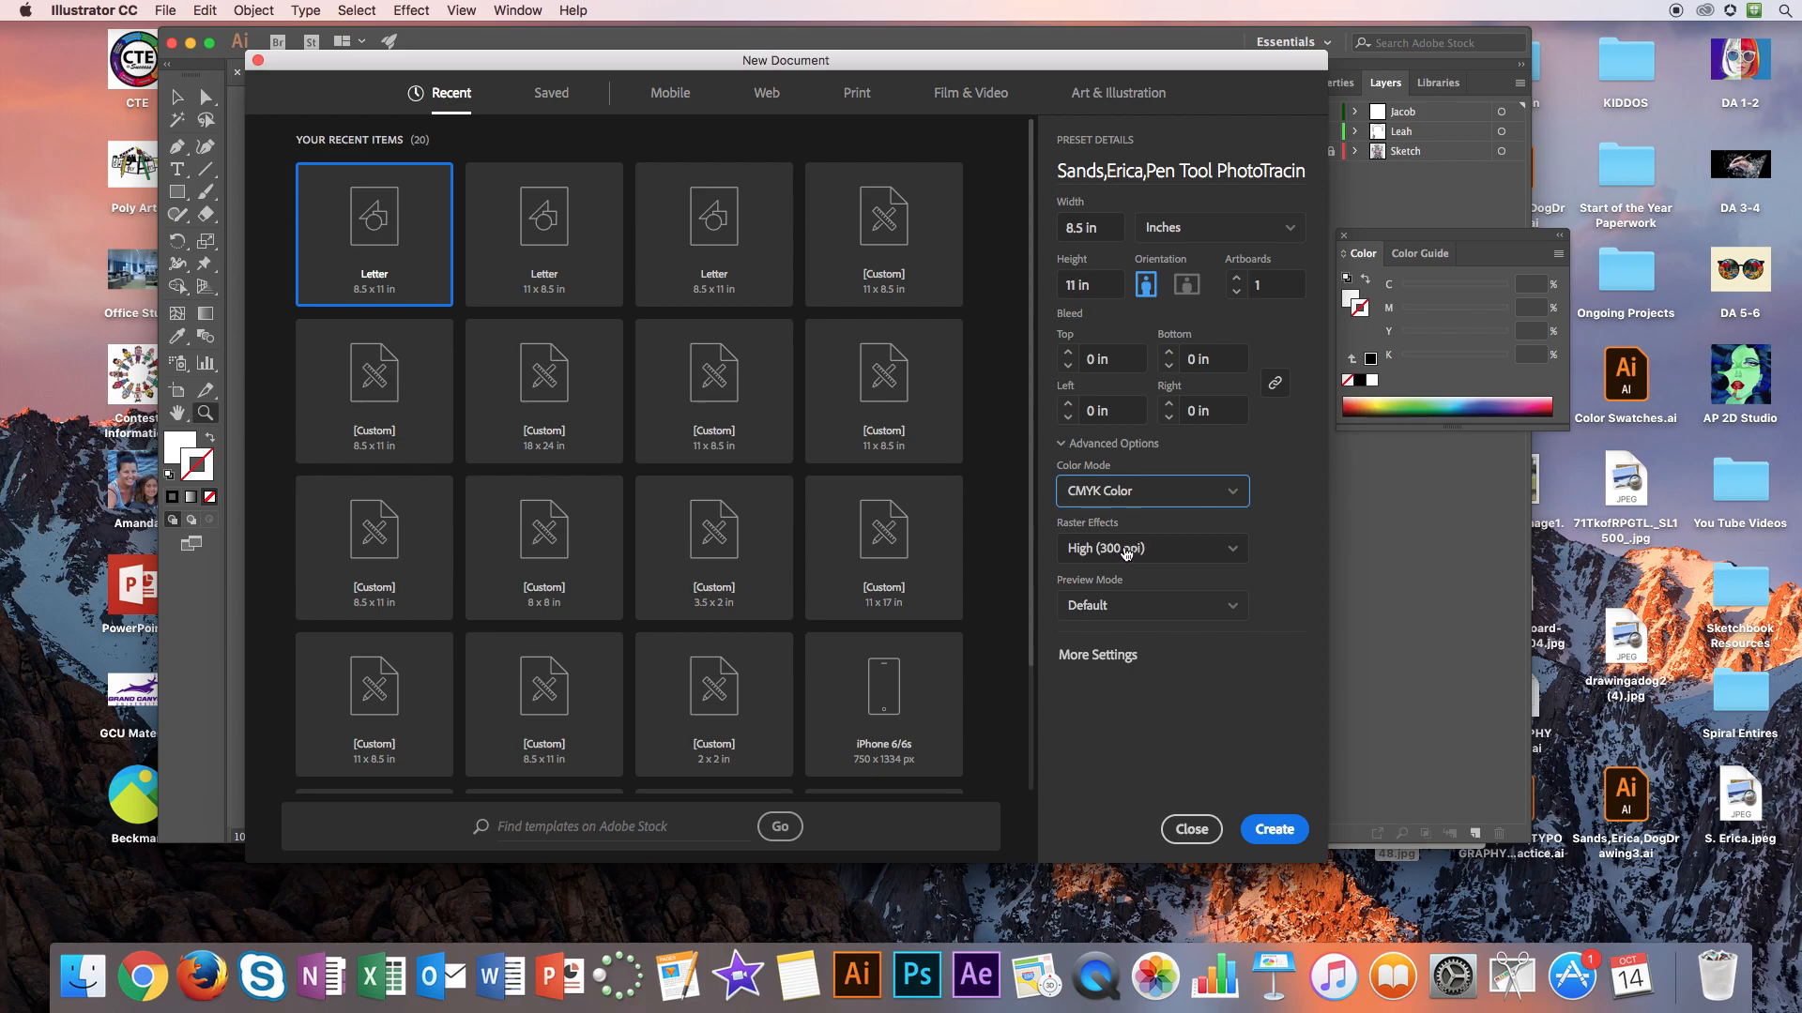
click(1276, 831)
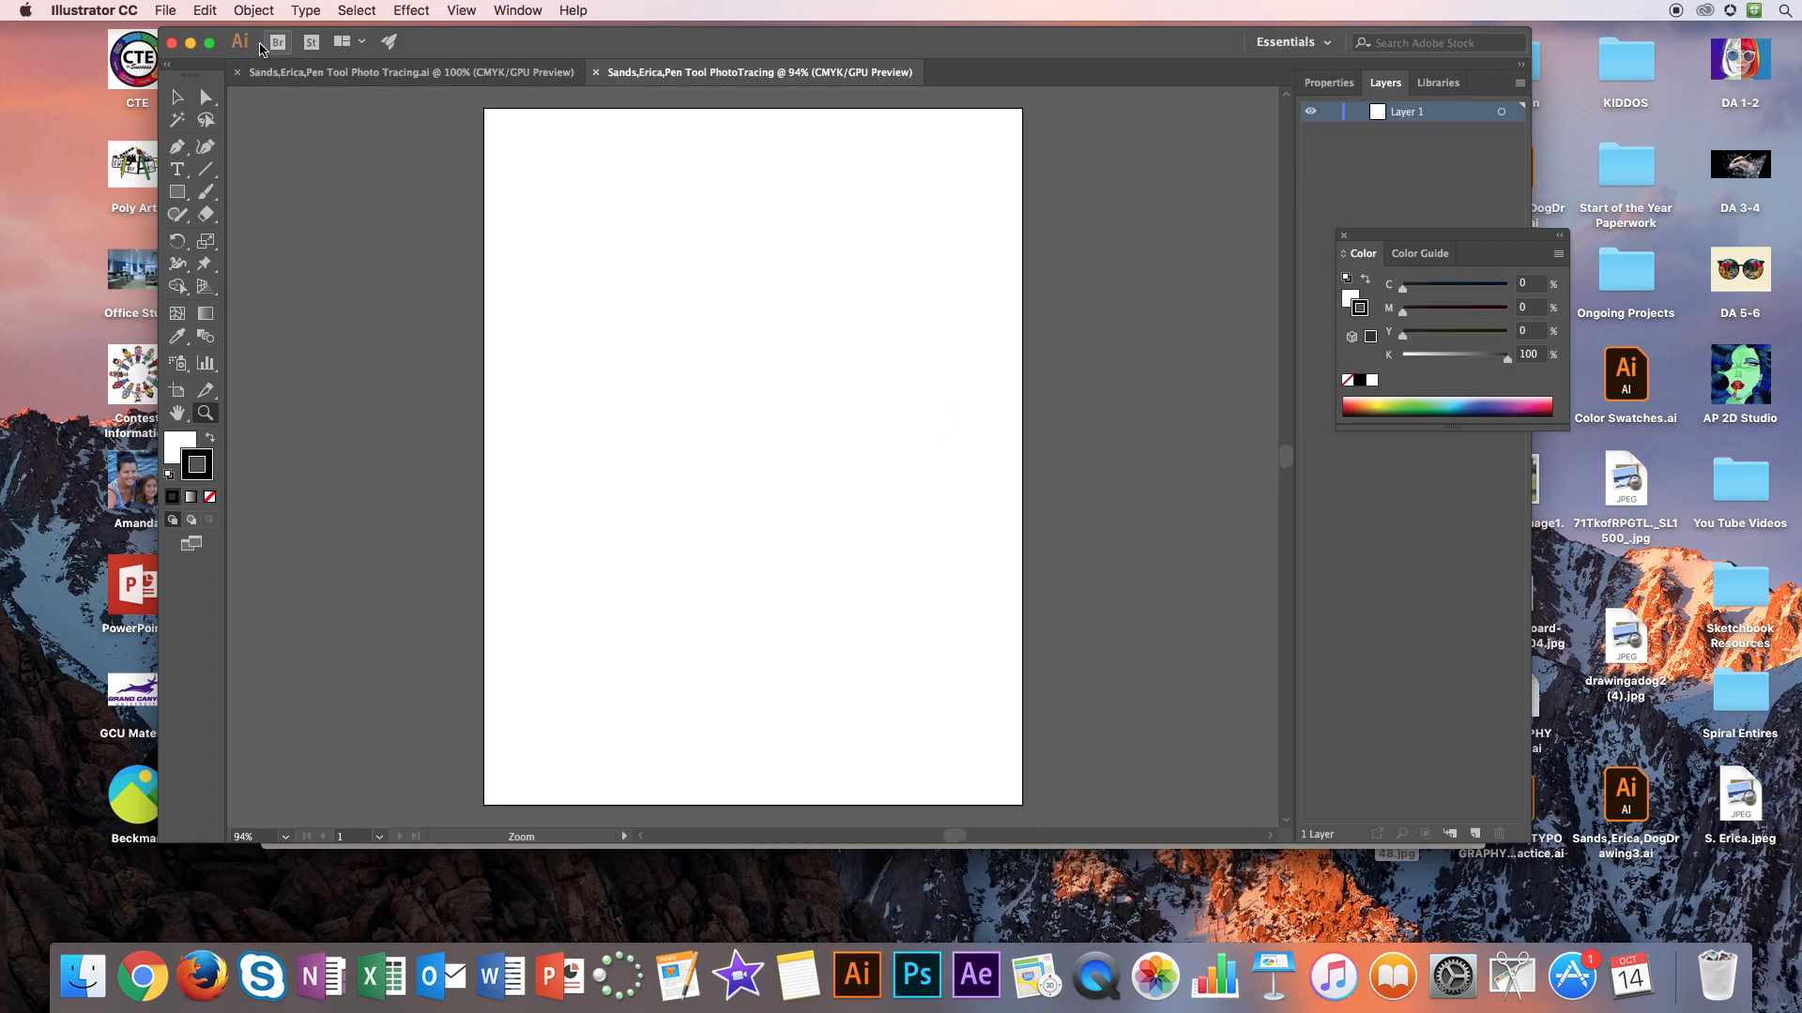
Place thumbnail_IMG_2148.jpg and move it up and left onto the artboard
click(166, 10)
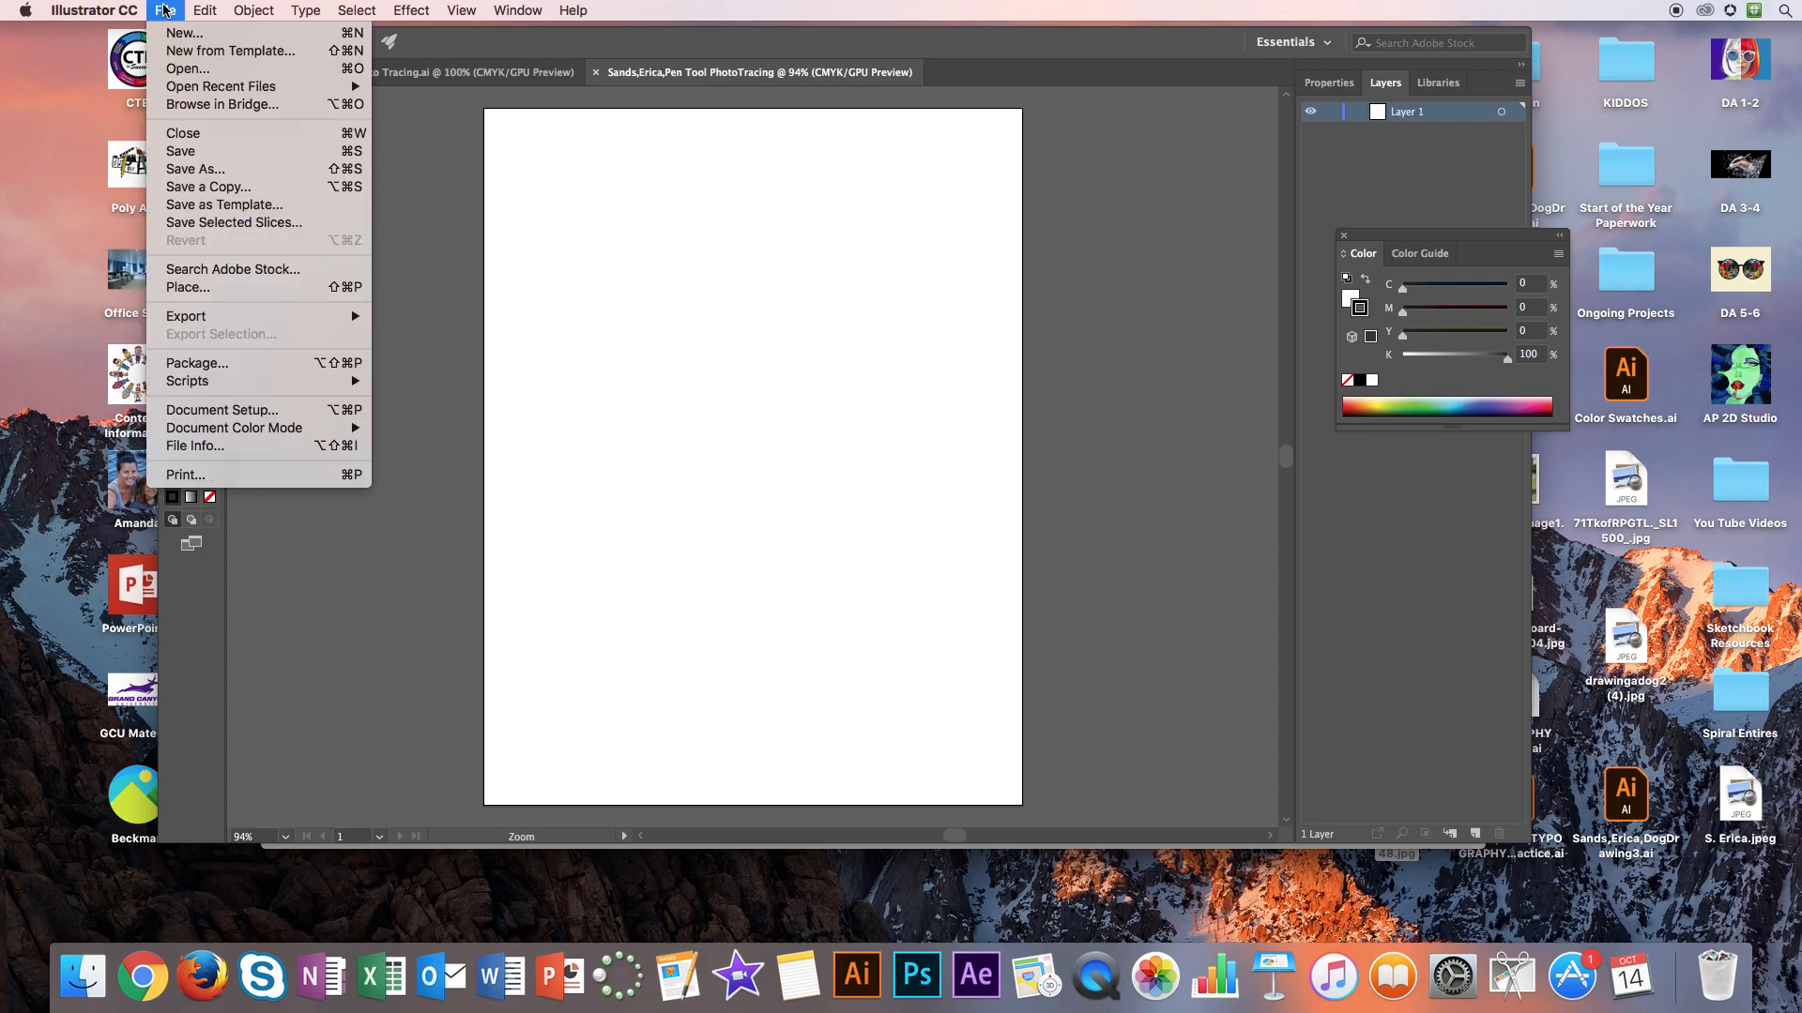
click(200, 287)
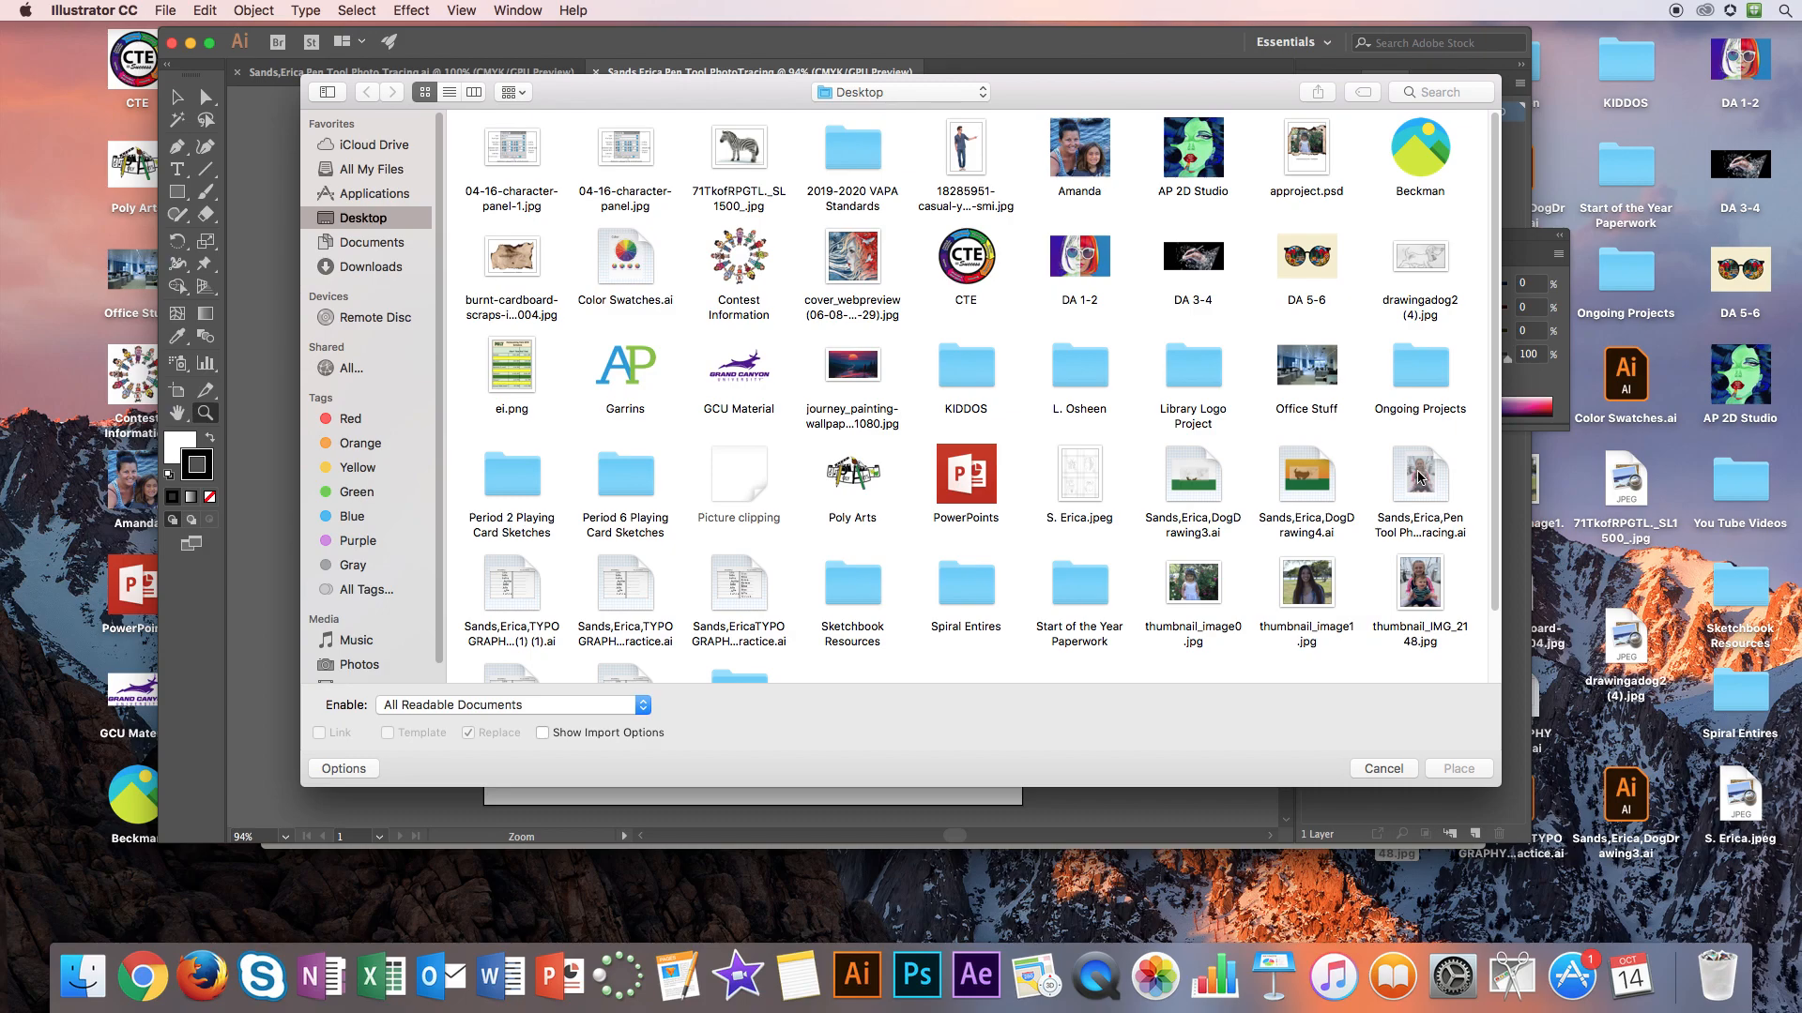
double_click(1424, 595)
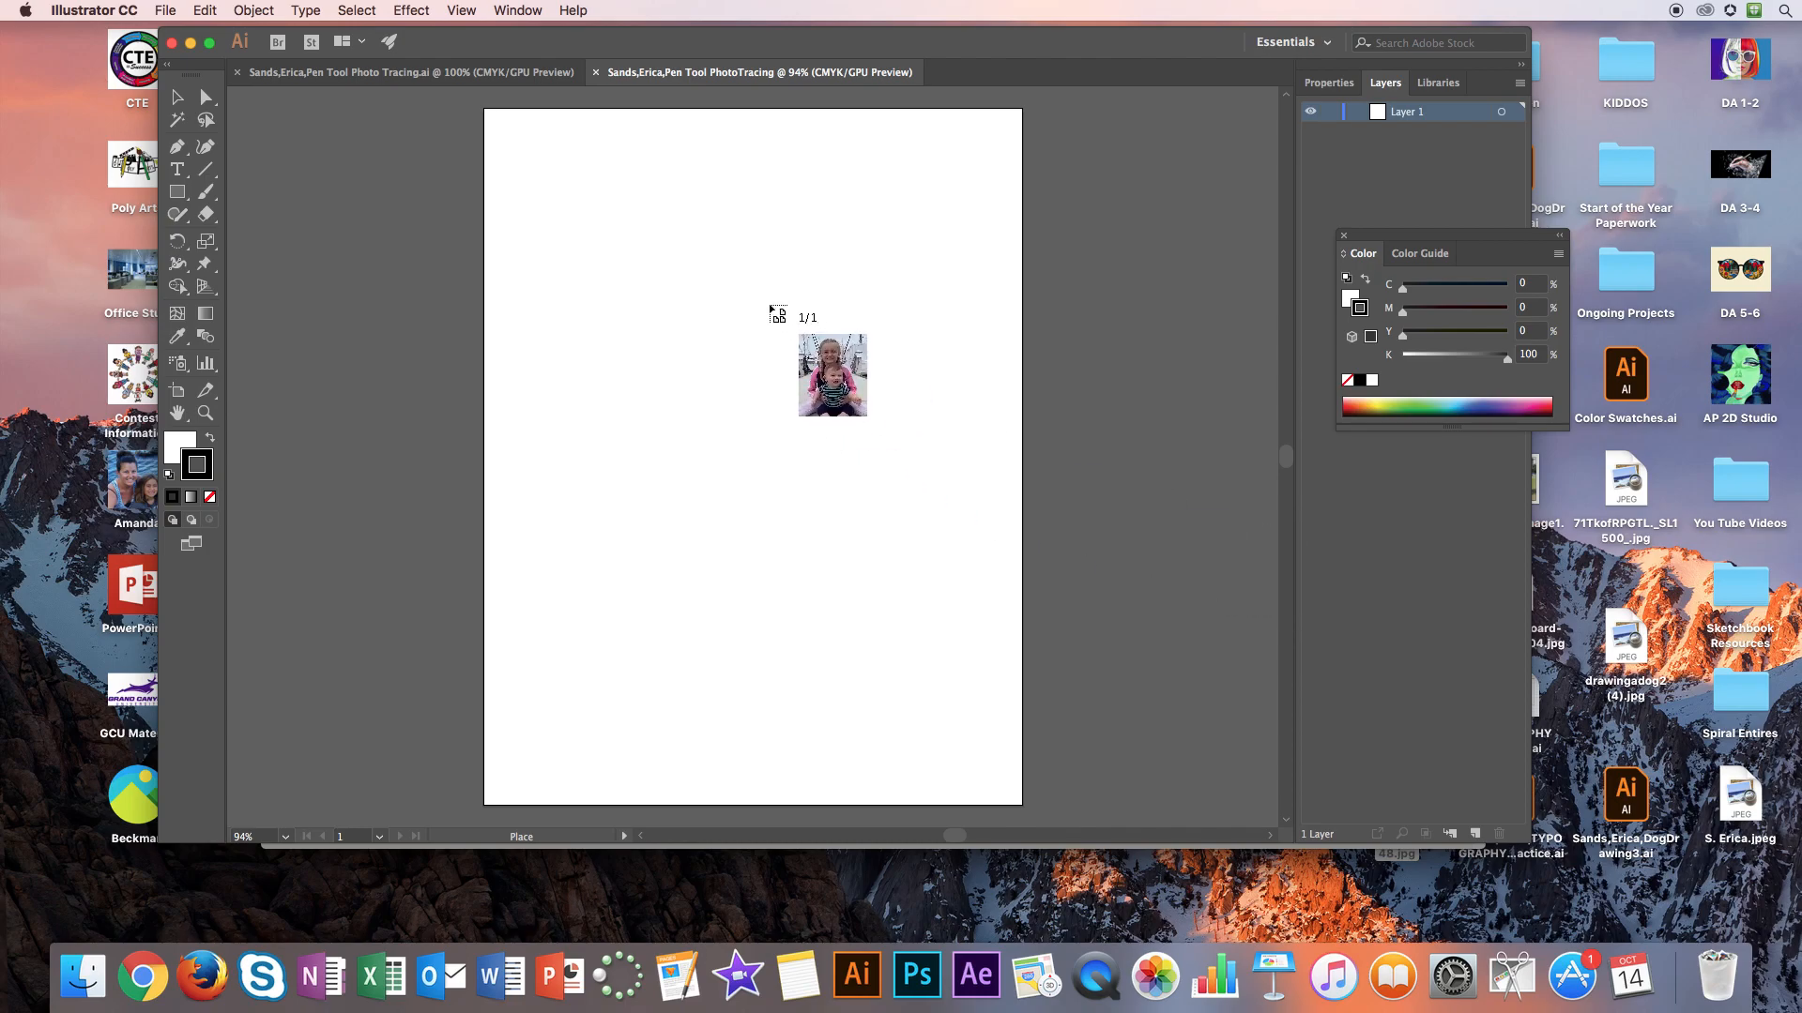
click(605, 273)
key(z)
click(177, 97)
drag(828, 435, 747, 327)
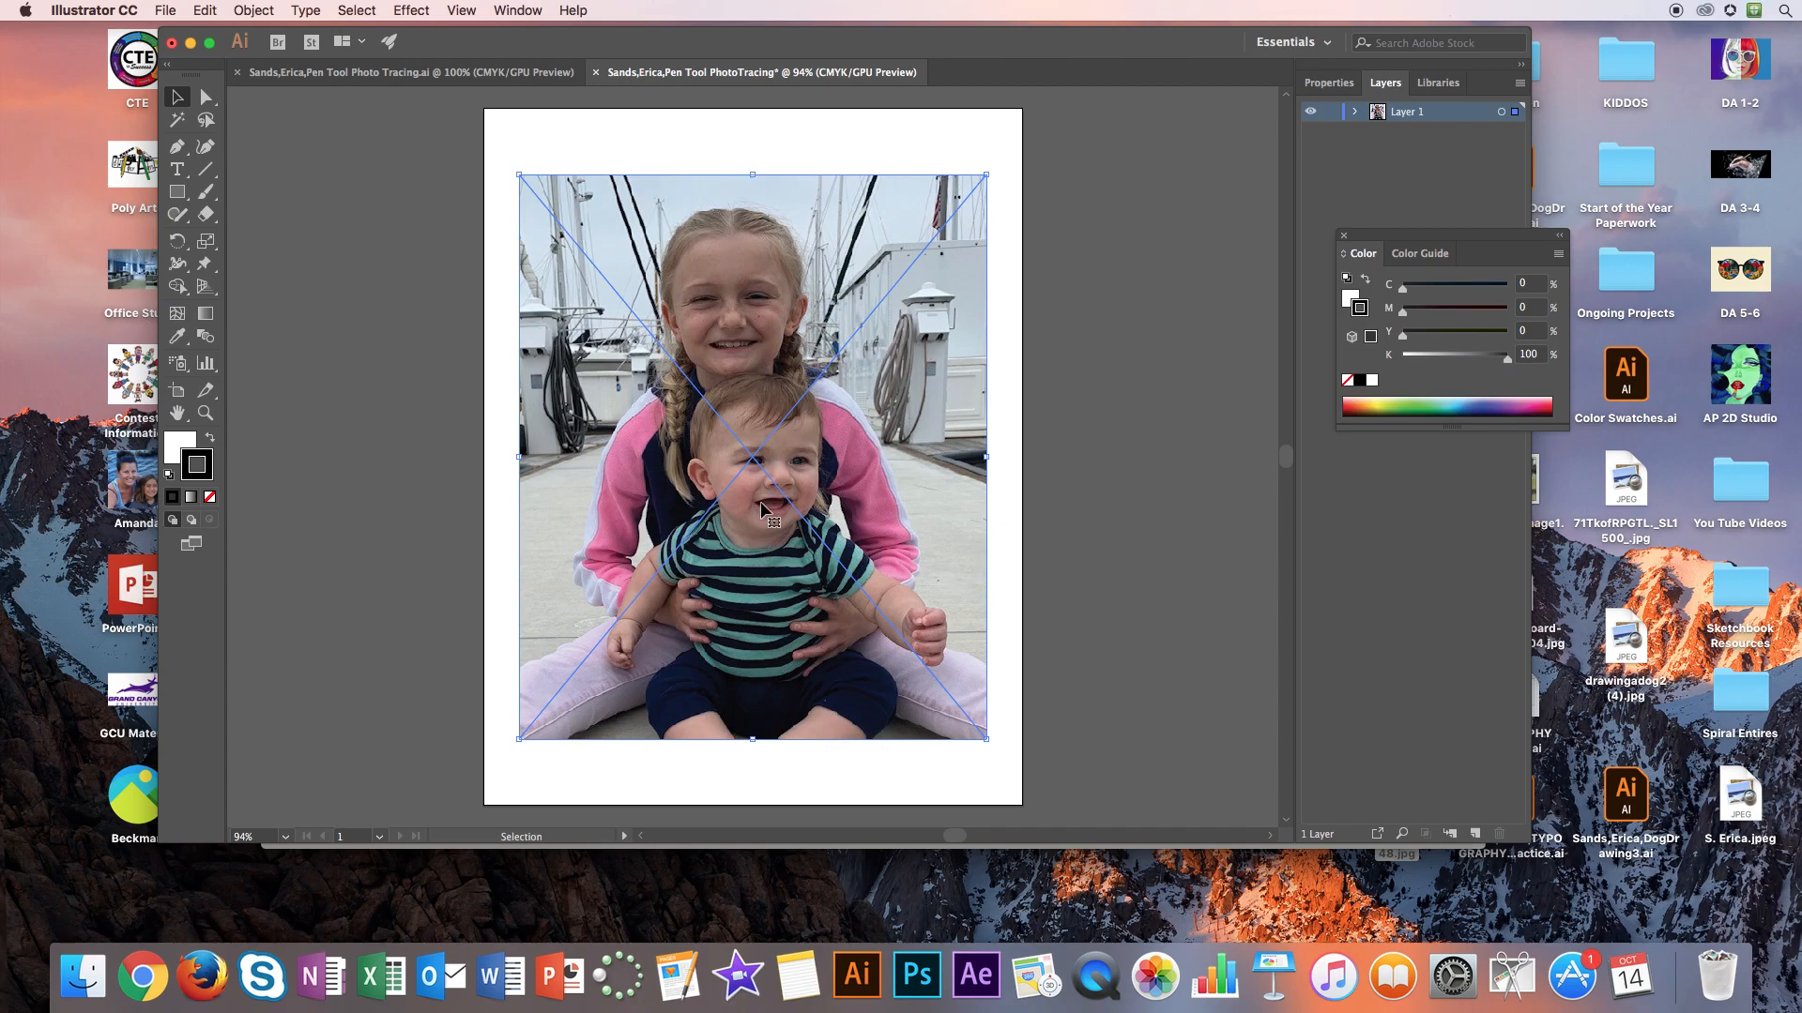
Select the photo and lower its opacity to about 67% in the Properties panel
click(1009, 478)
click(1336, 82)
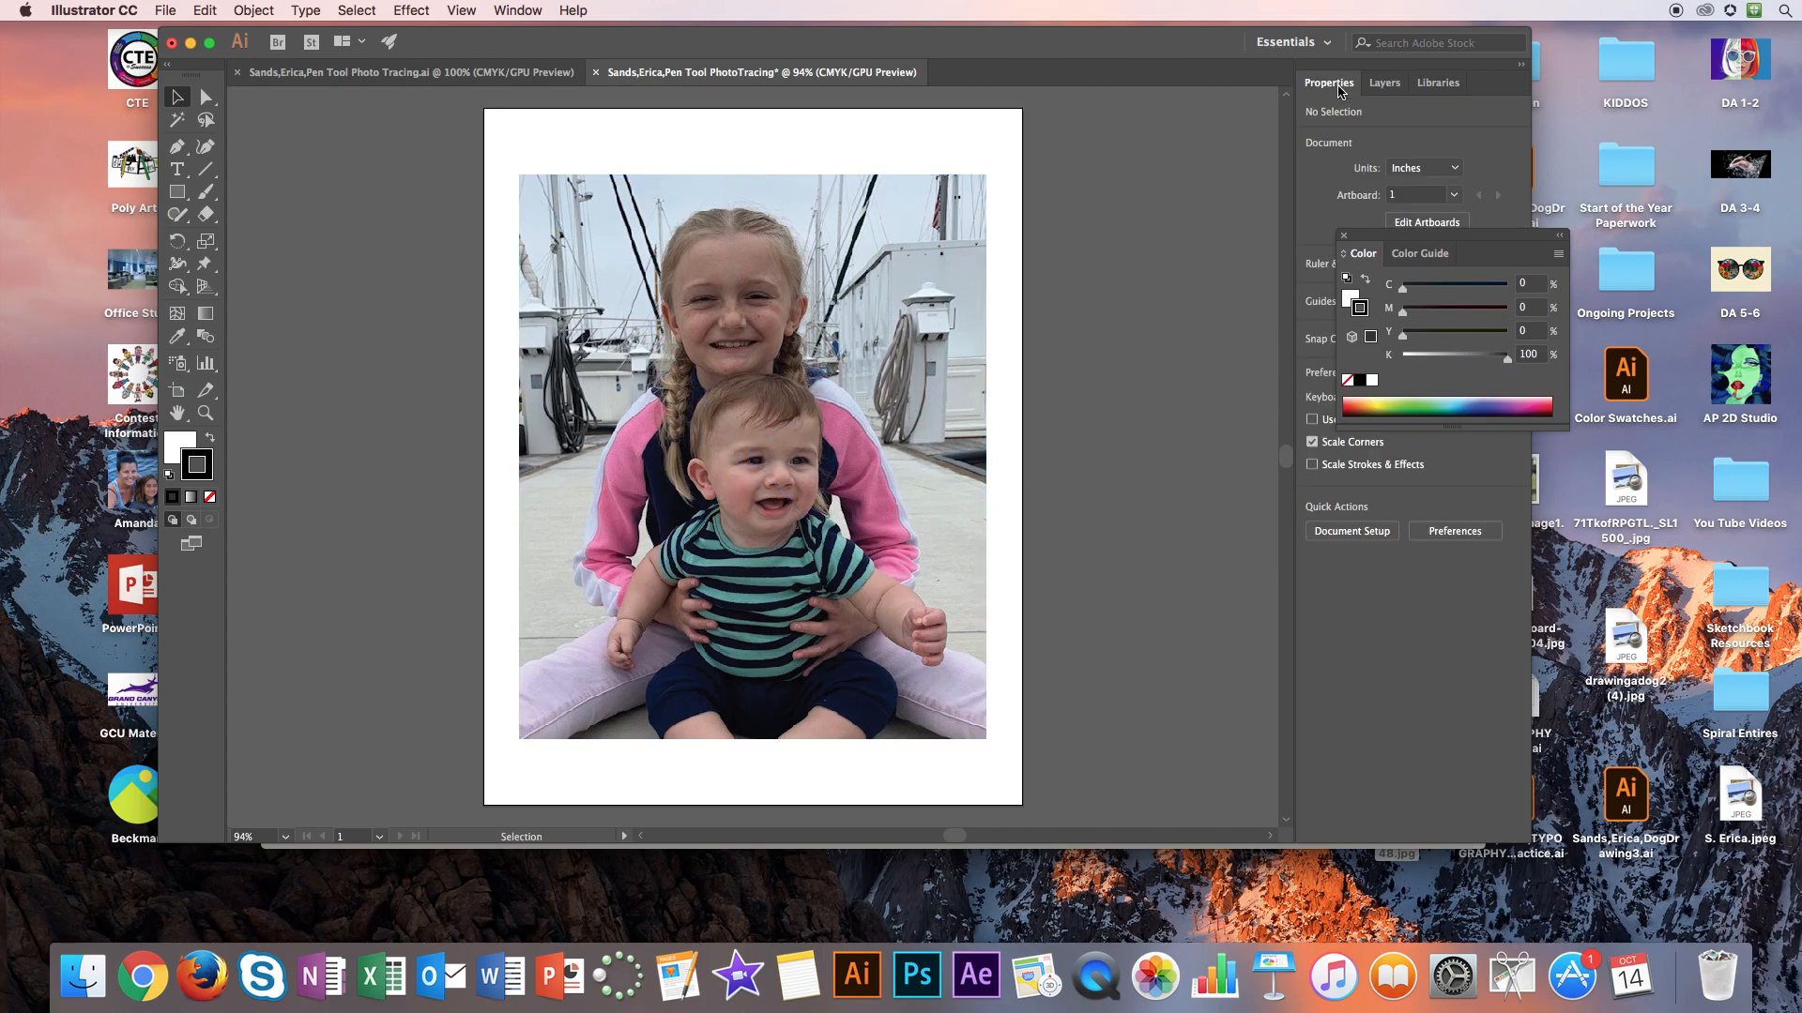
drag(1405, 238, 1390, 594)
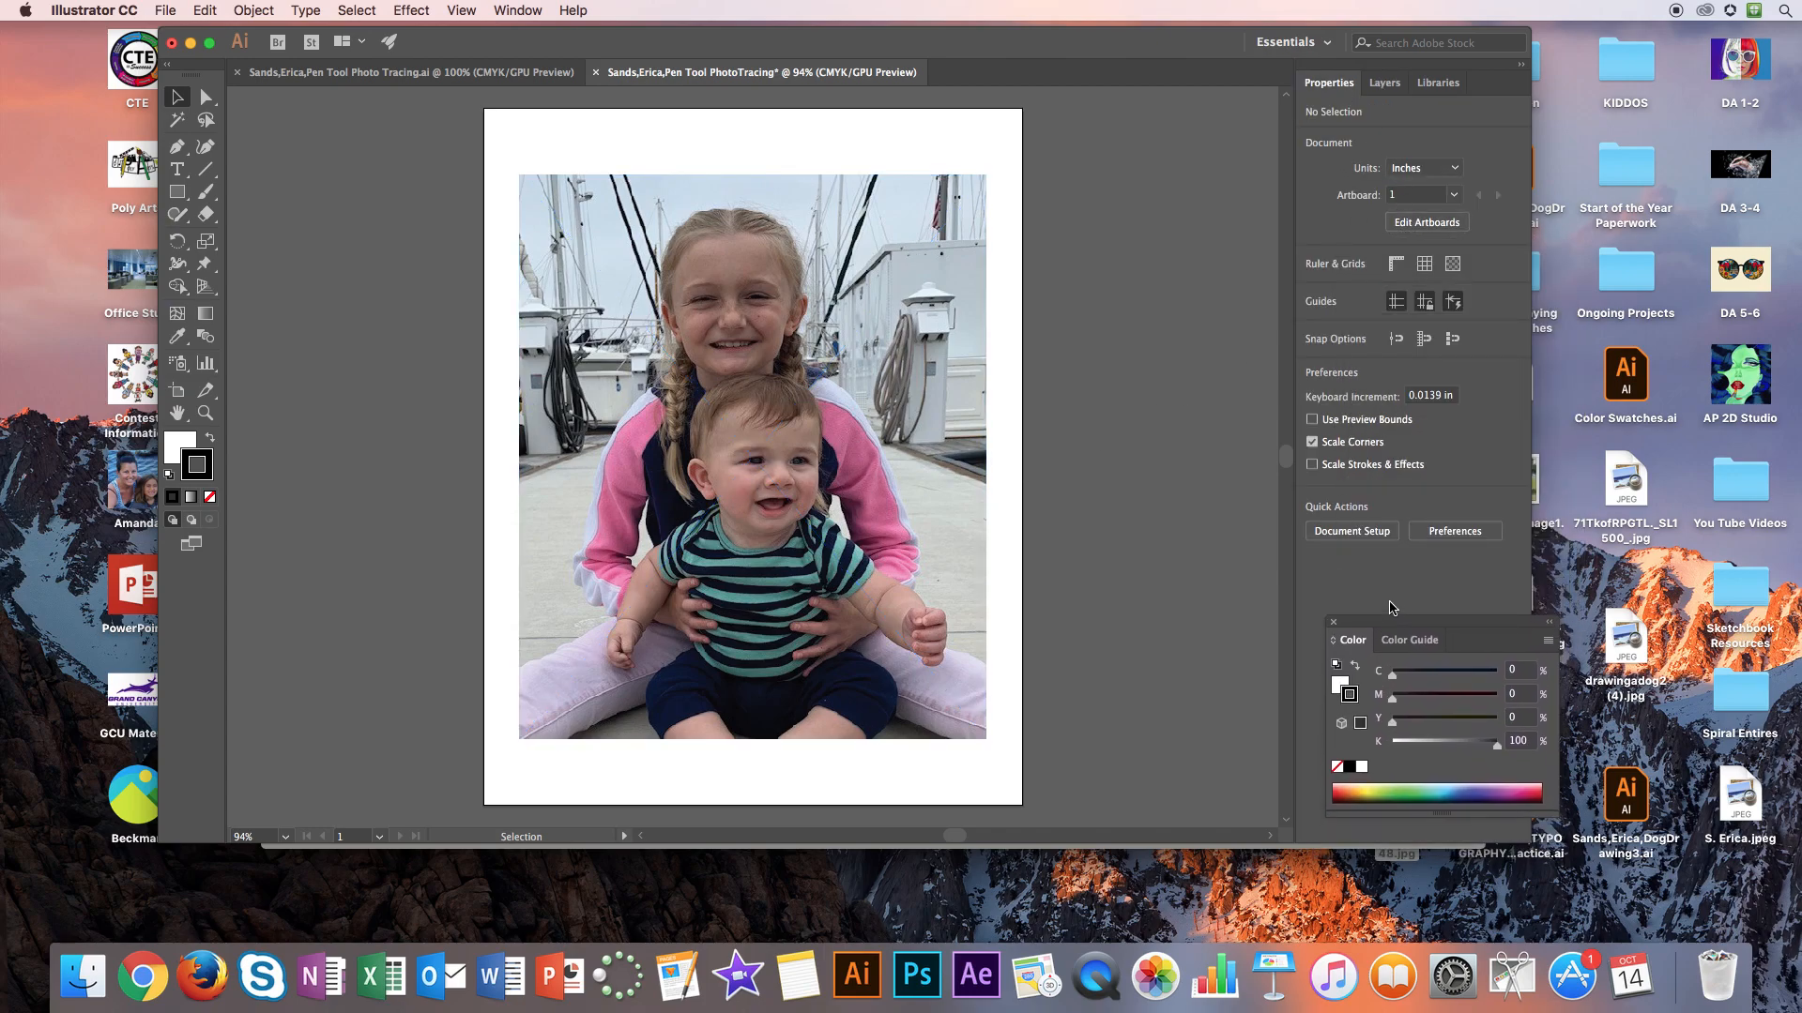
click(765, 418)
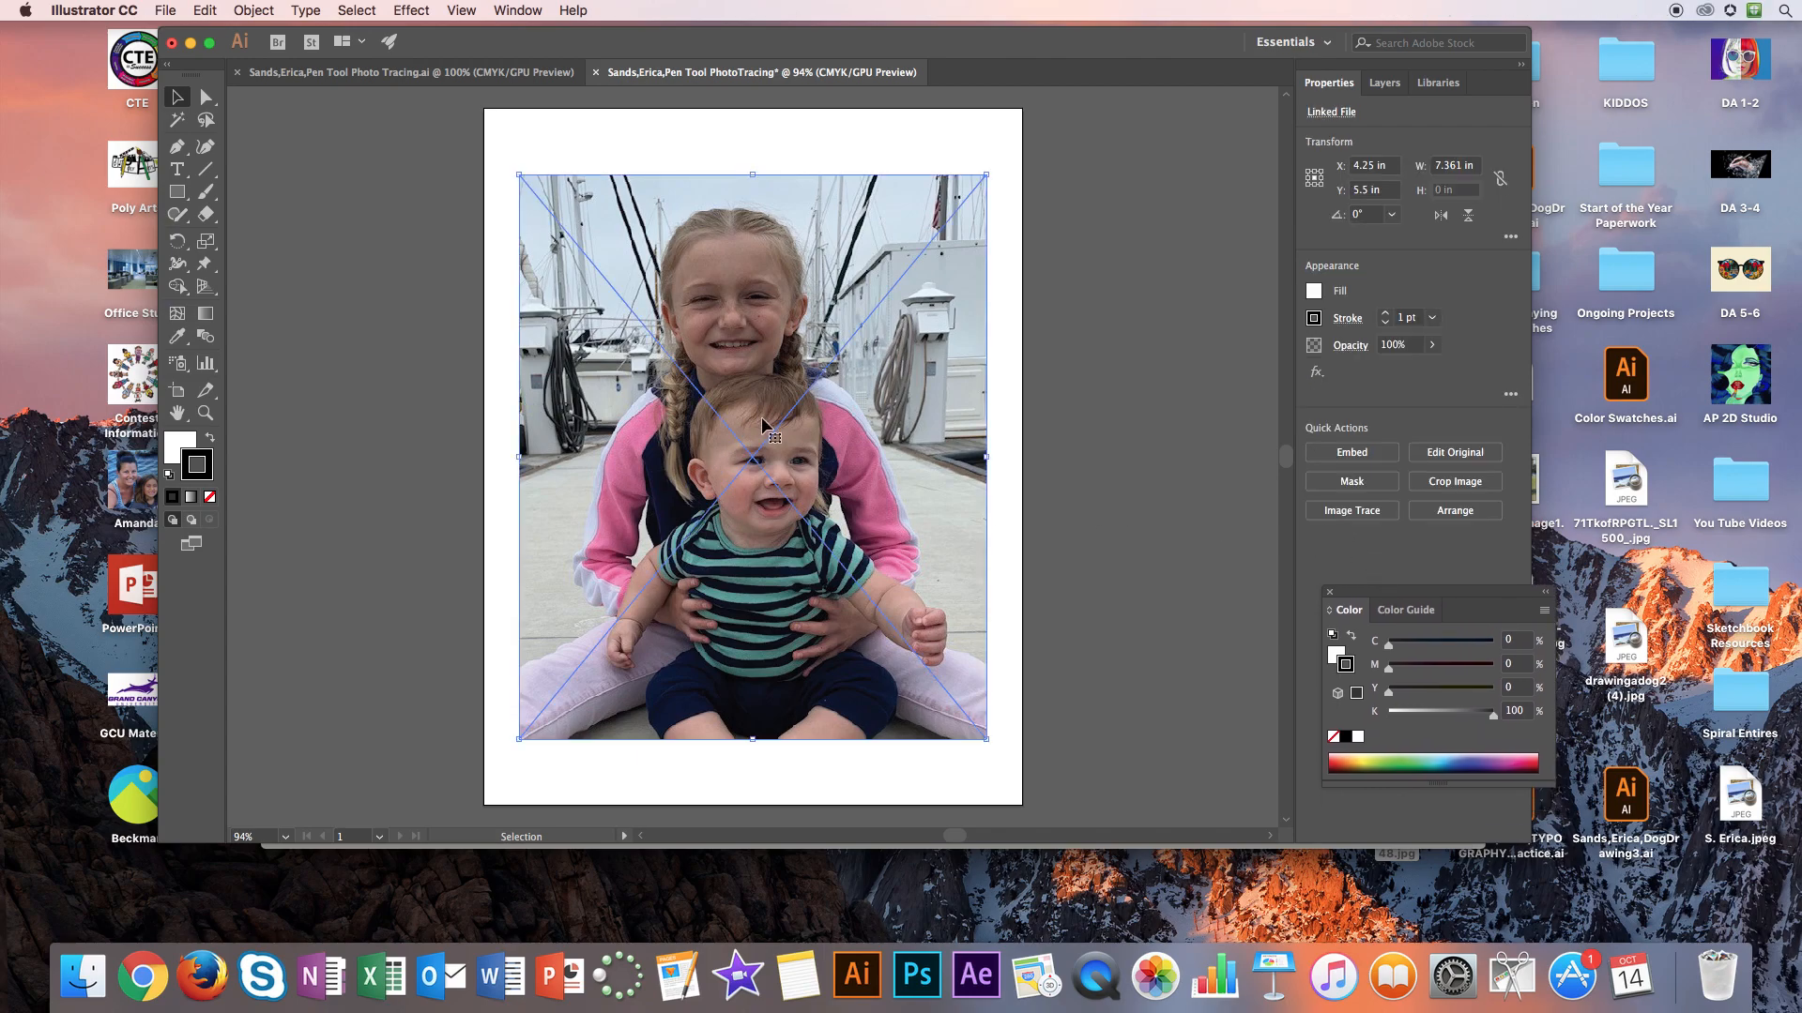
click(1432, 346)
drag(1428, 368, 1411, 374)
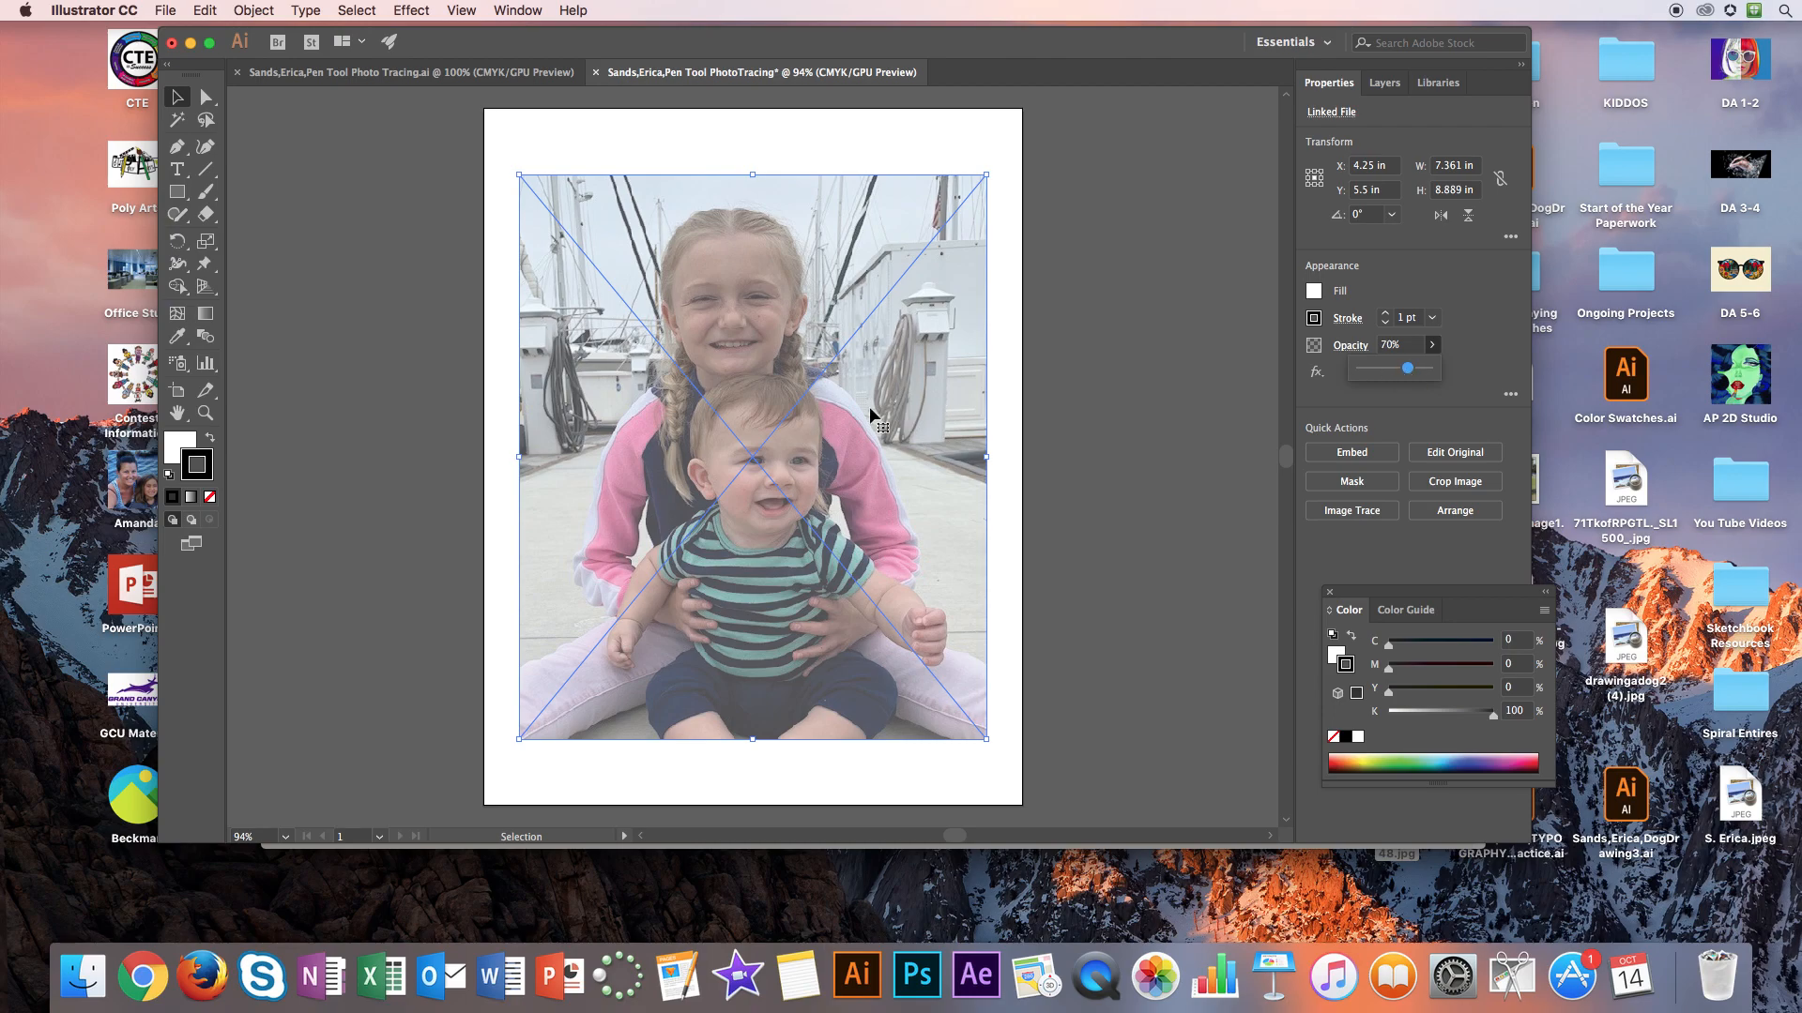
click(1408, 373)
drag(1404, 371, 1410, 374)
Rename Layer 1 to Sketch and lock it
click(1385, 83)
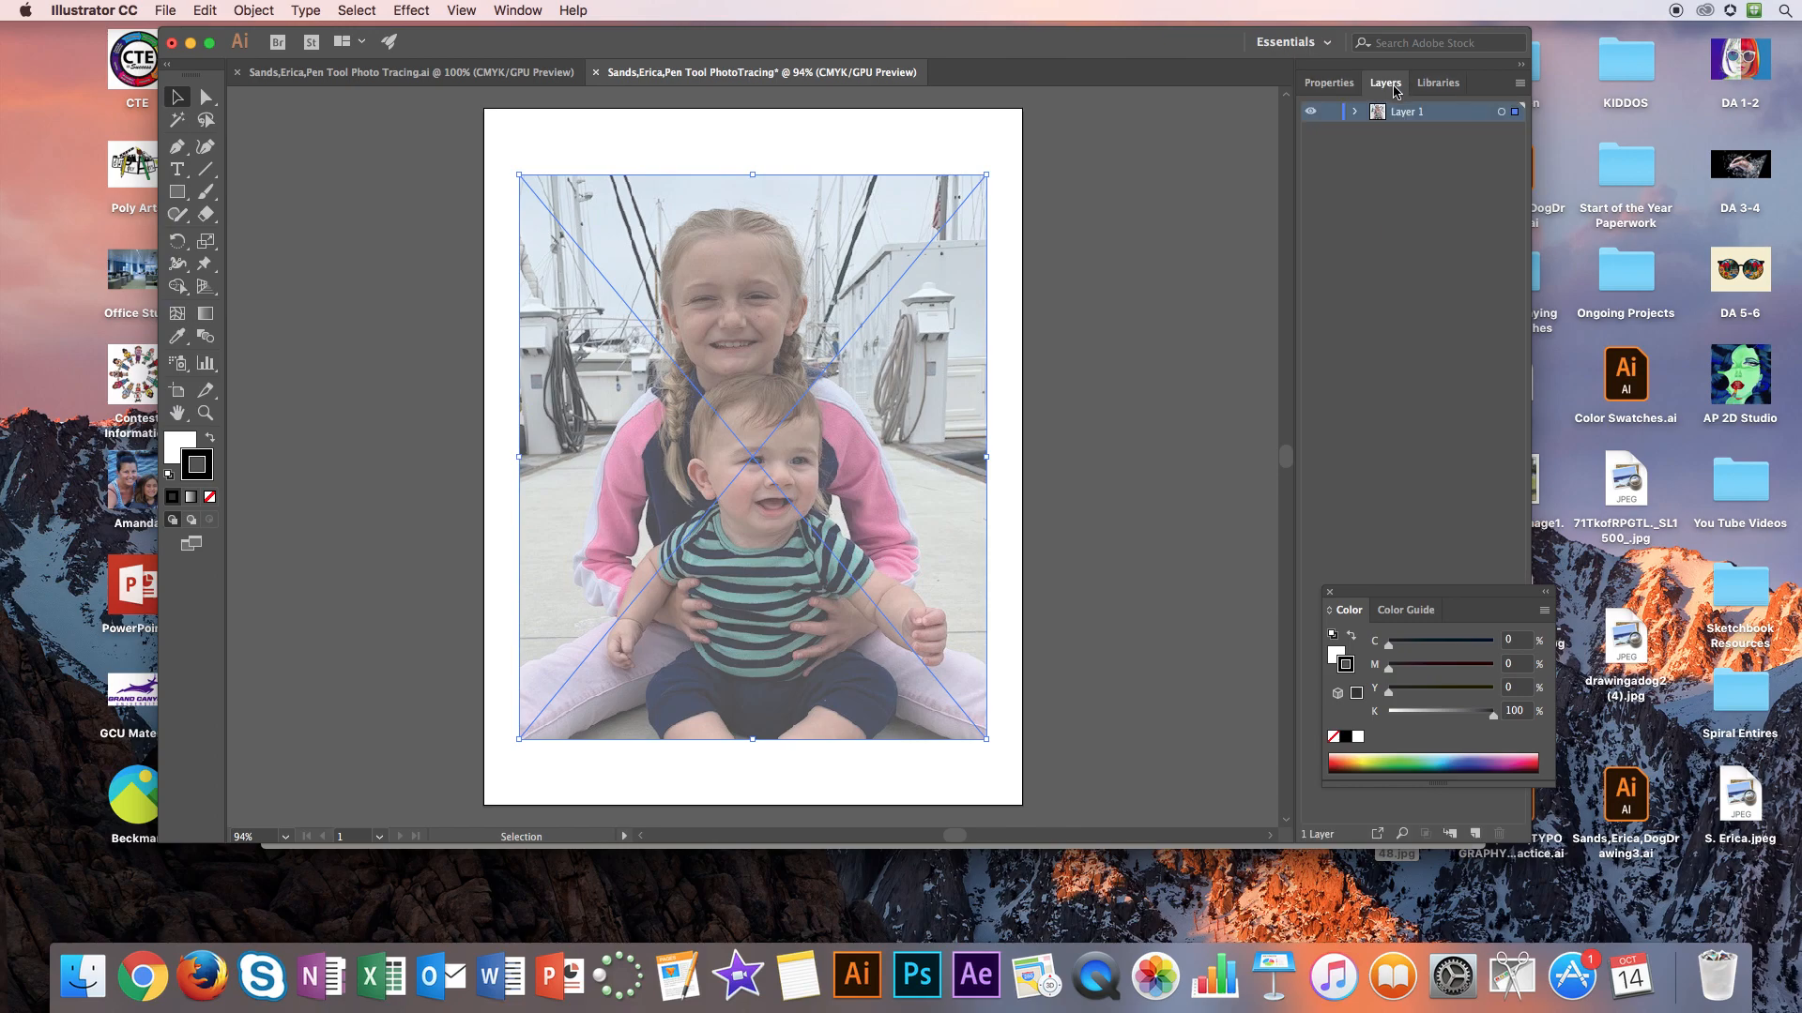
double_click(1406, 112)
text(Sketch)
key(Return)
click(1331, 112)
drag(1461, 606, 1461, 191)
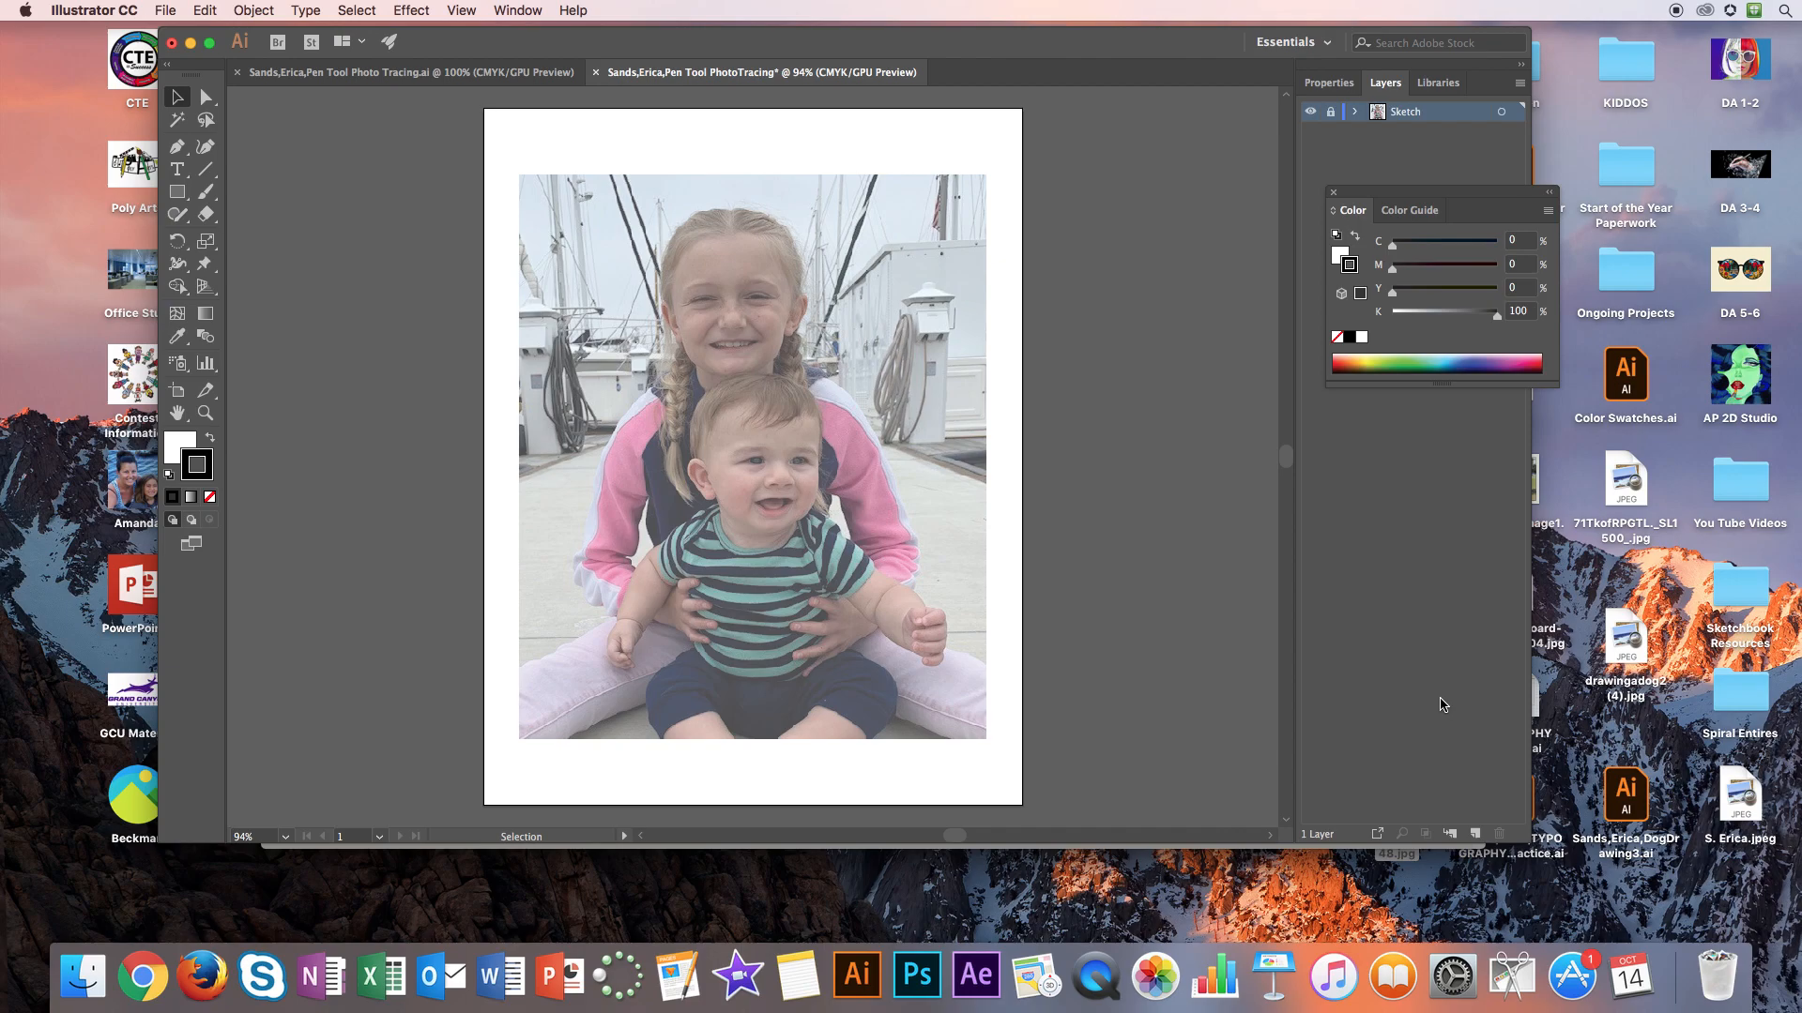
Add a new layer named after the girl and give it one sublayer, Layer 3
click(1476, 836)
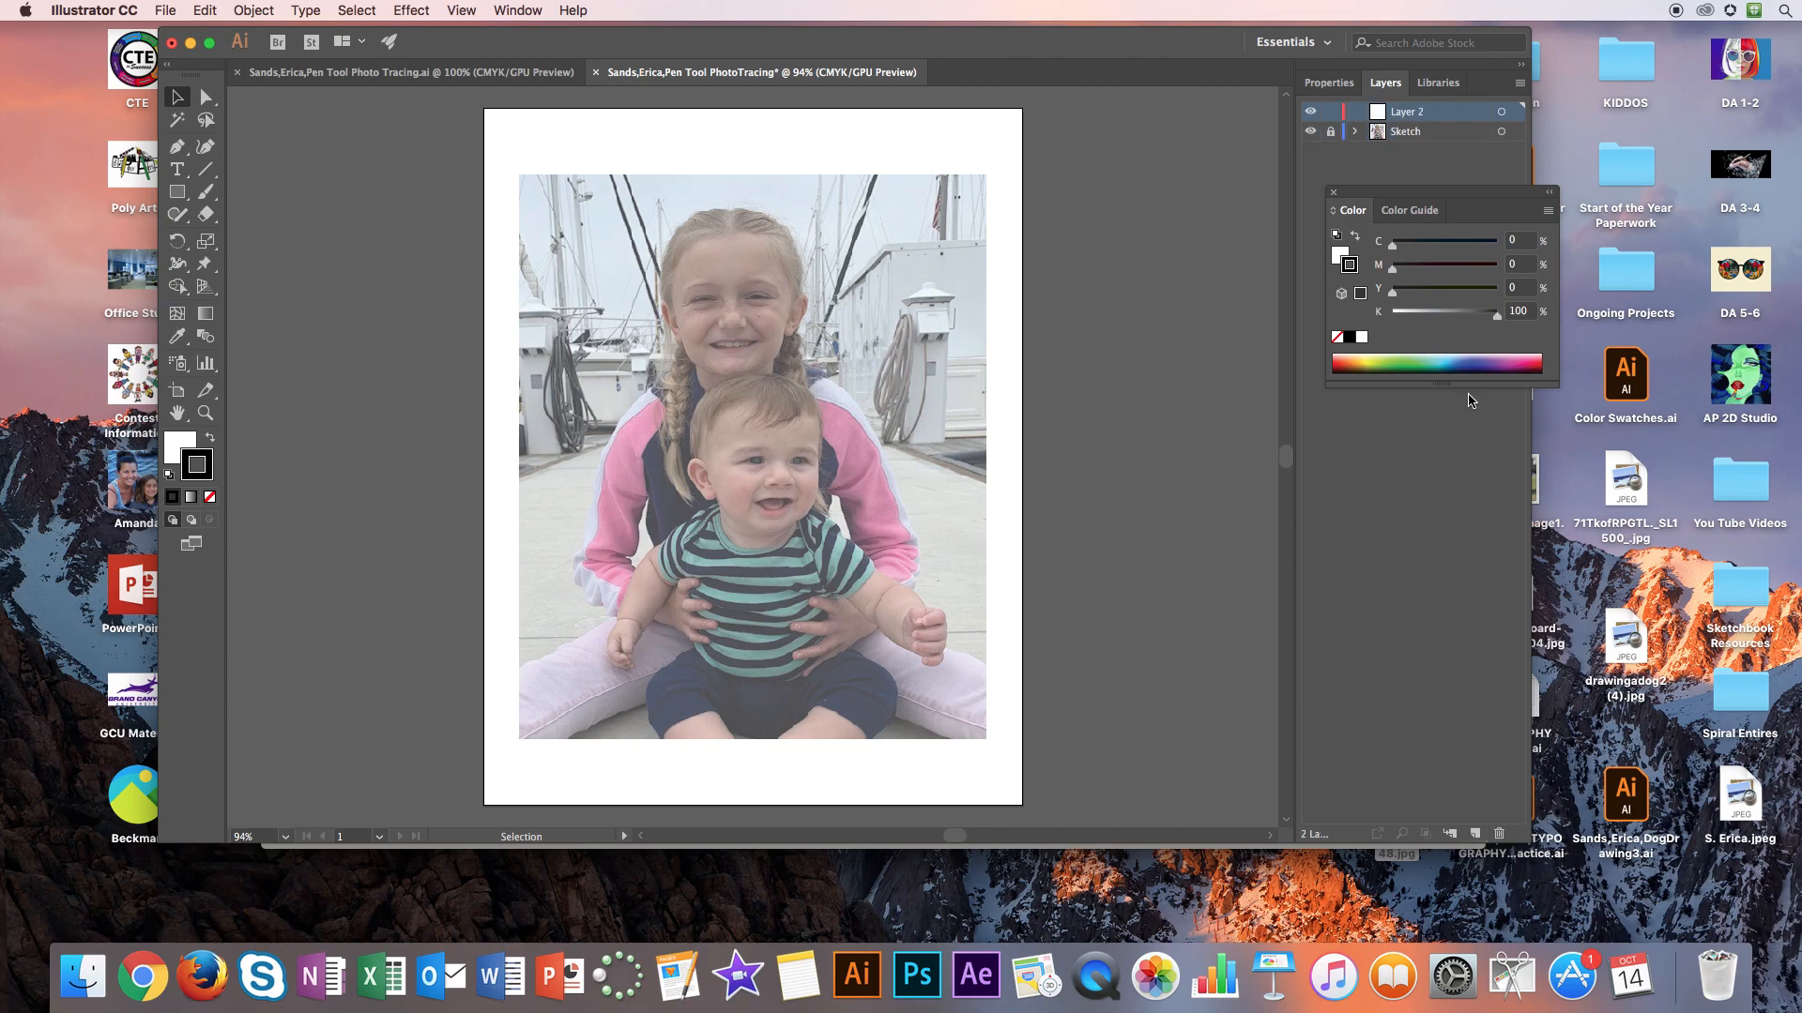
drag(1433, 201, 1434, 445)
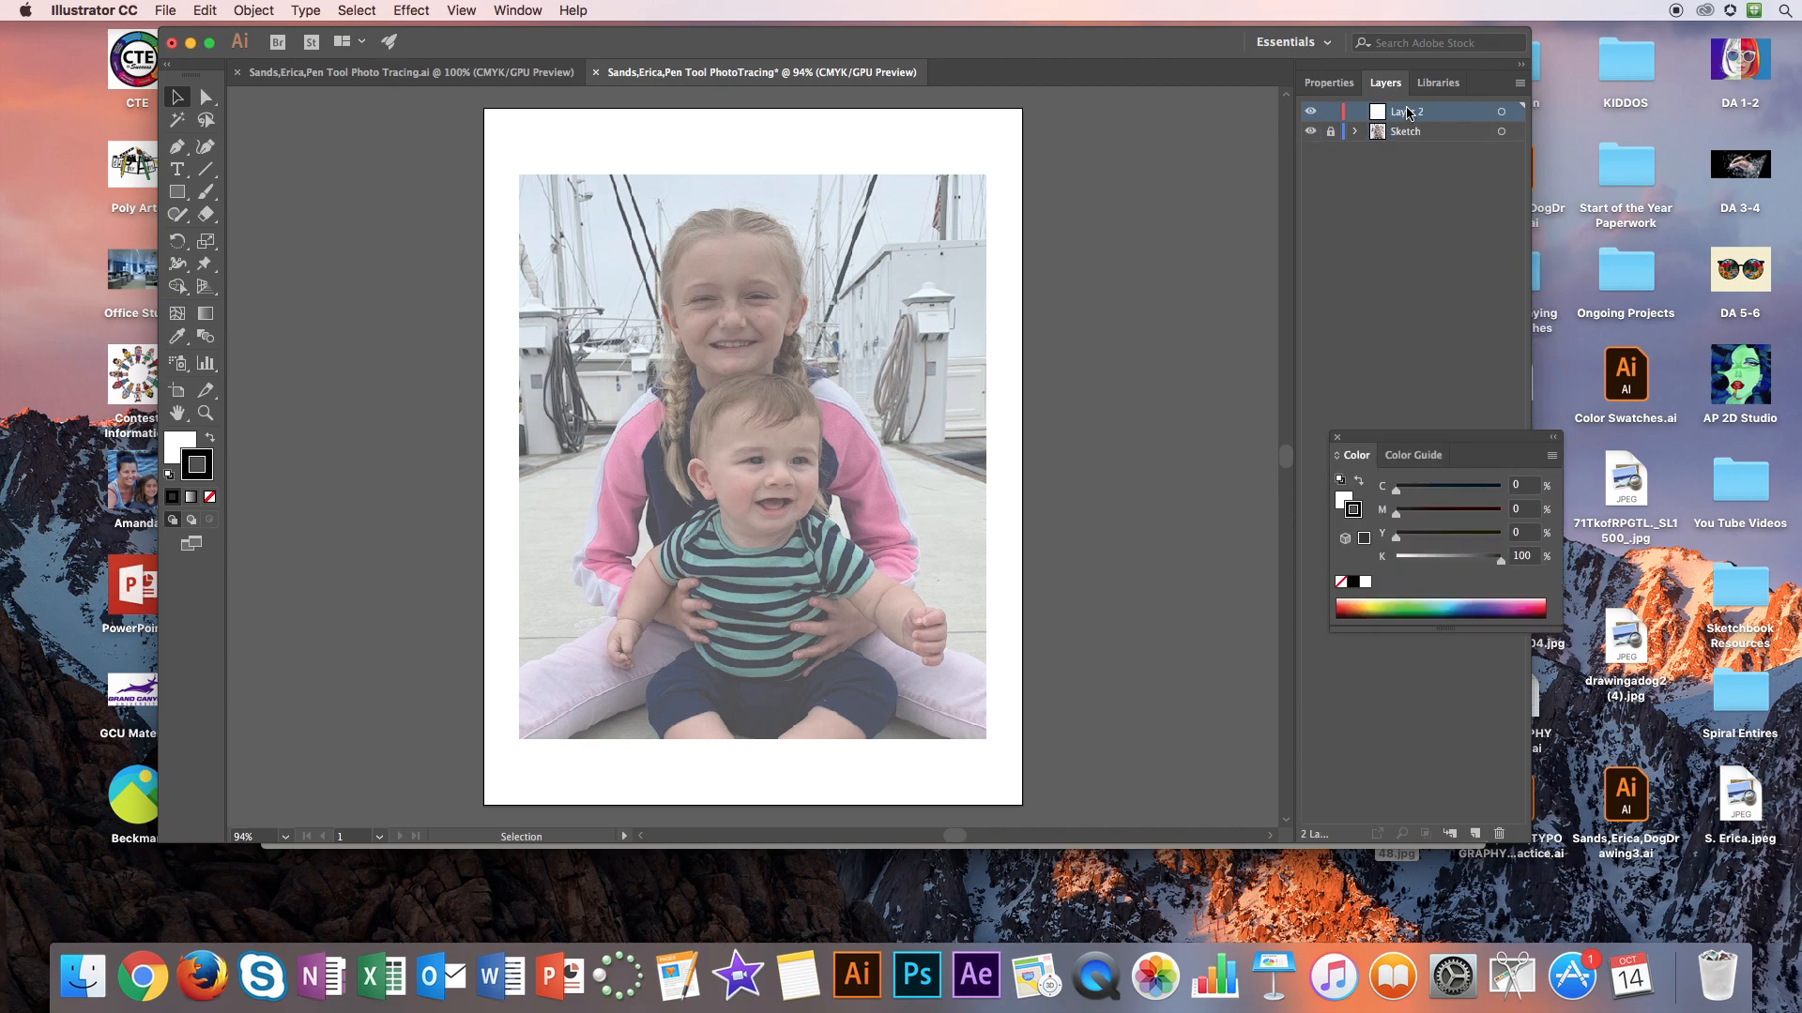
double_click(1407, 112)
text(Leah)
key(Return)
click(1451, 834)
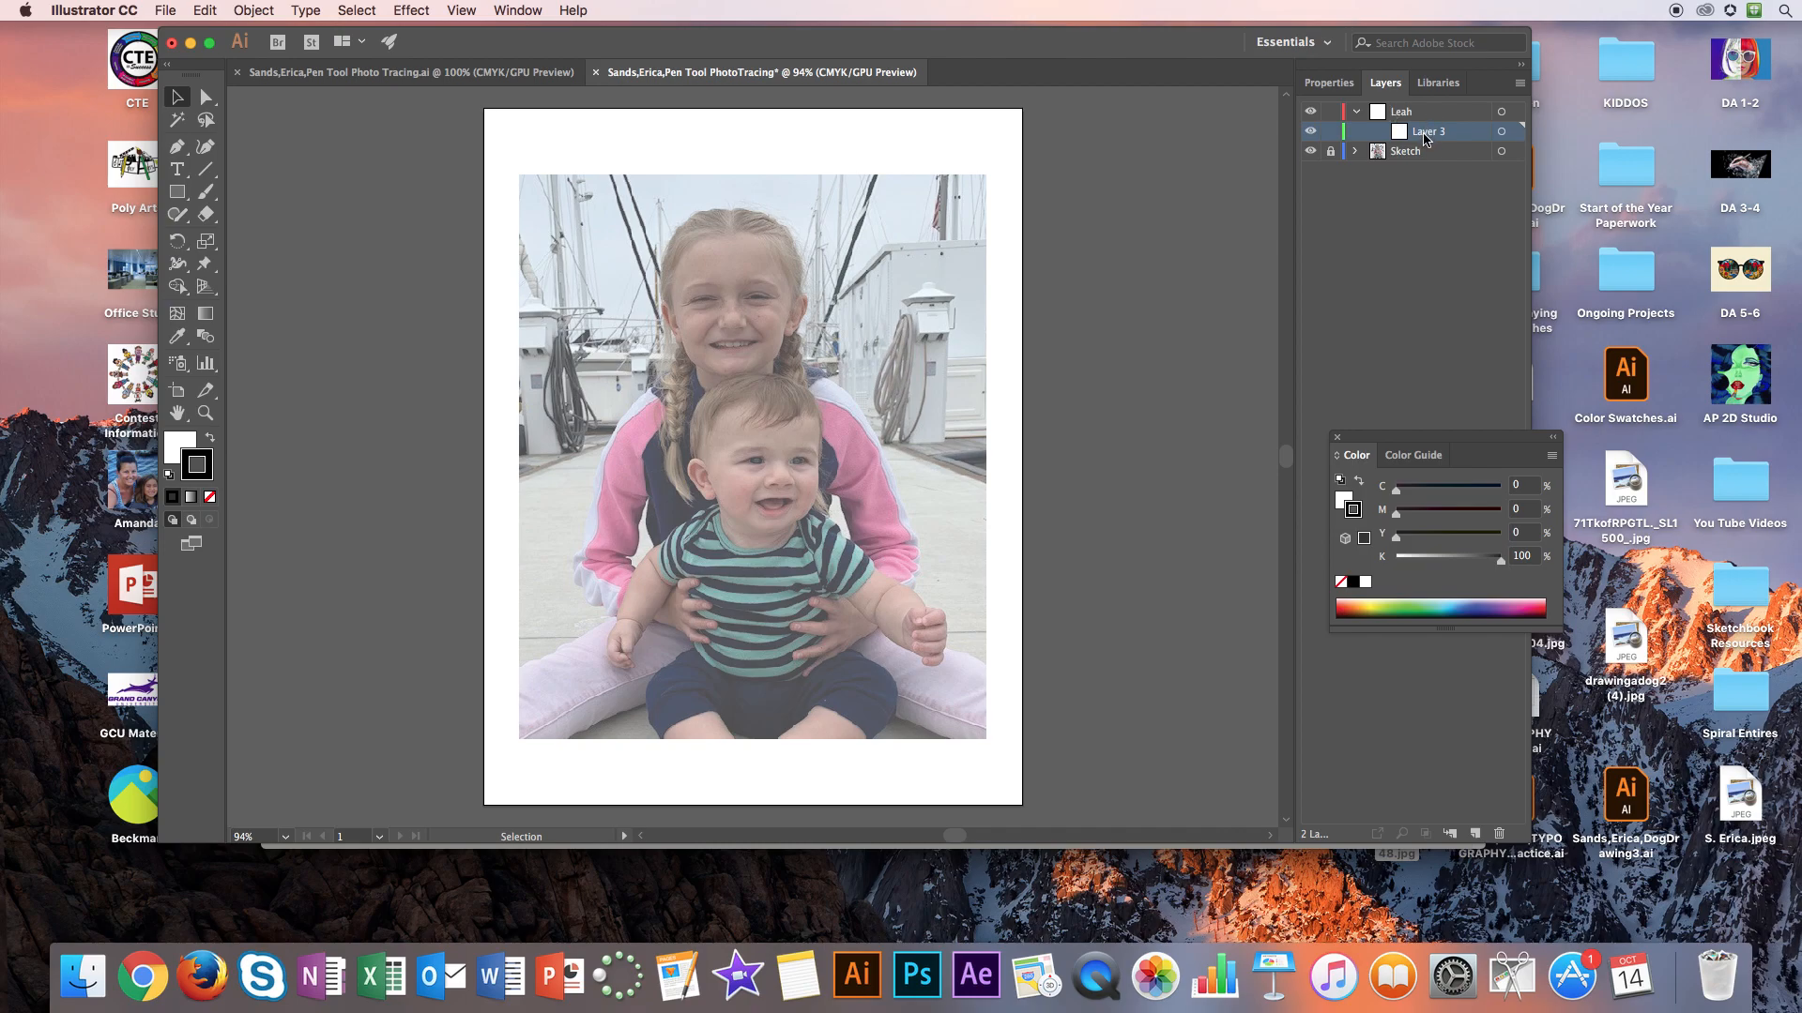
Add five more sublayers inside the girl's layer
click(1476, 834)
click(1476, 834)
click(1476, 834)
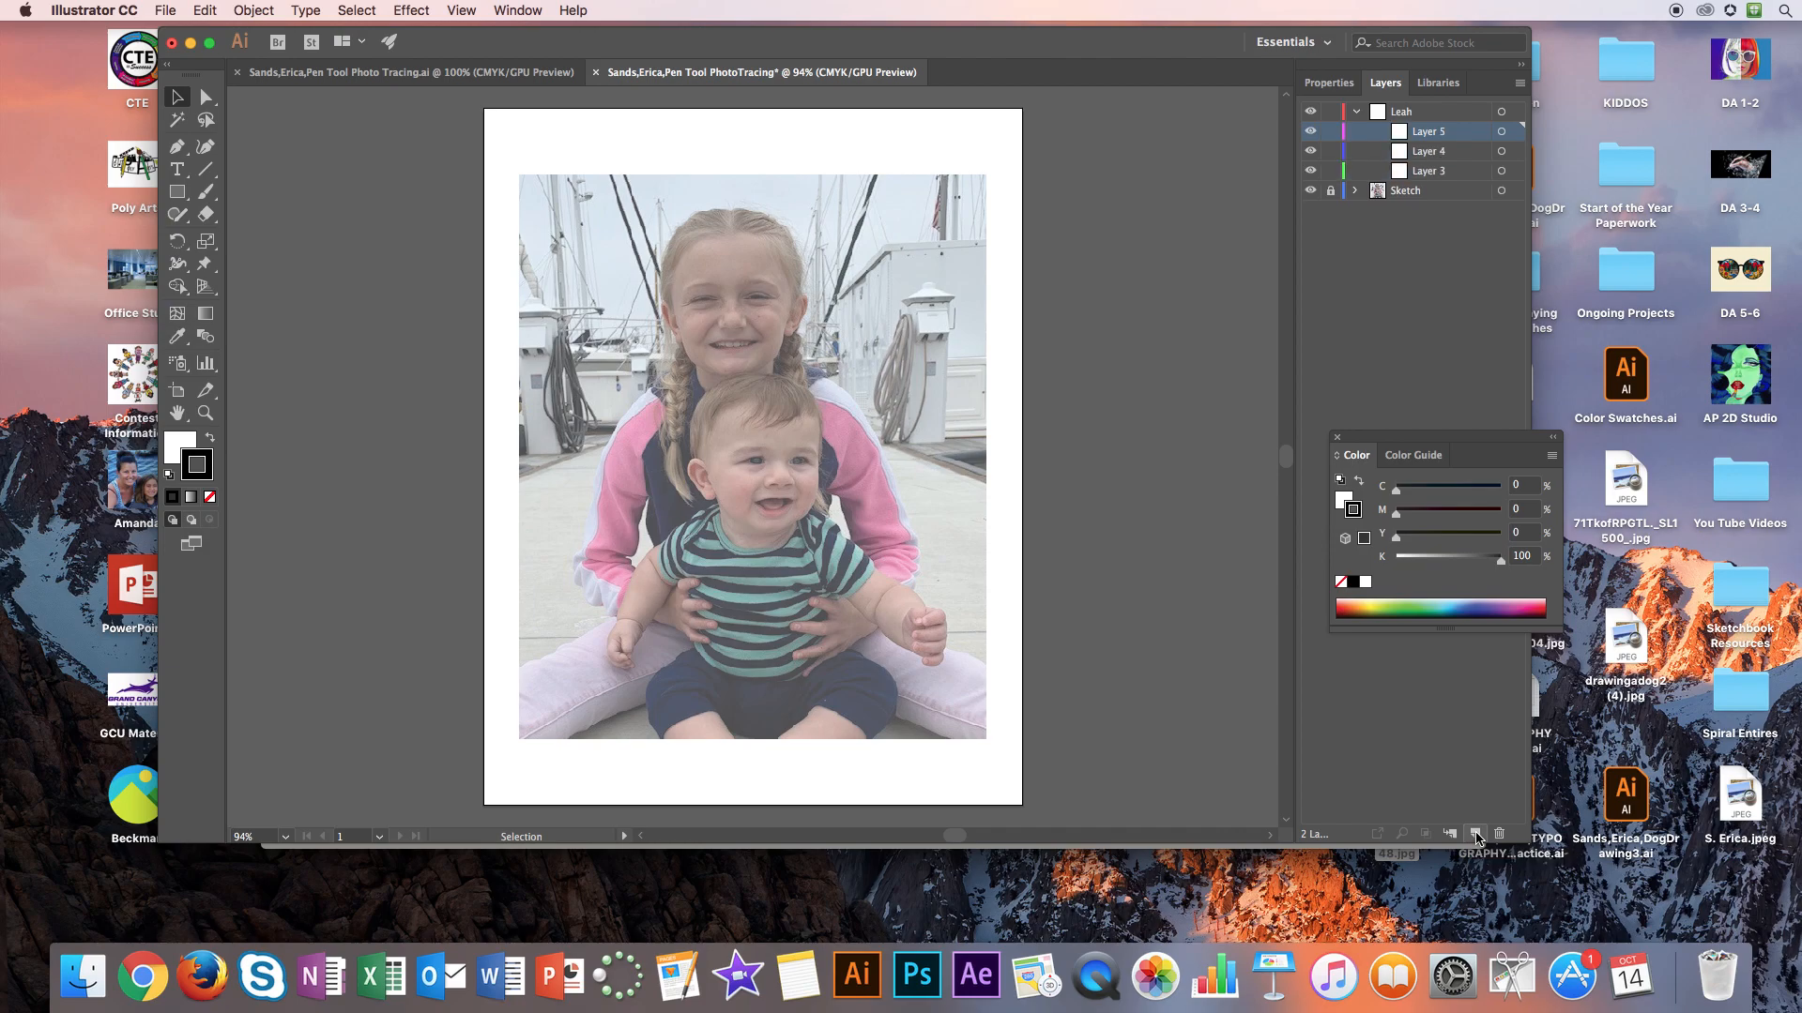
click(1476, 834)
click(1476, 835)
click(1476, 834)
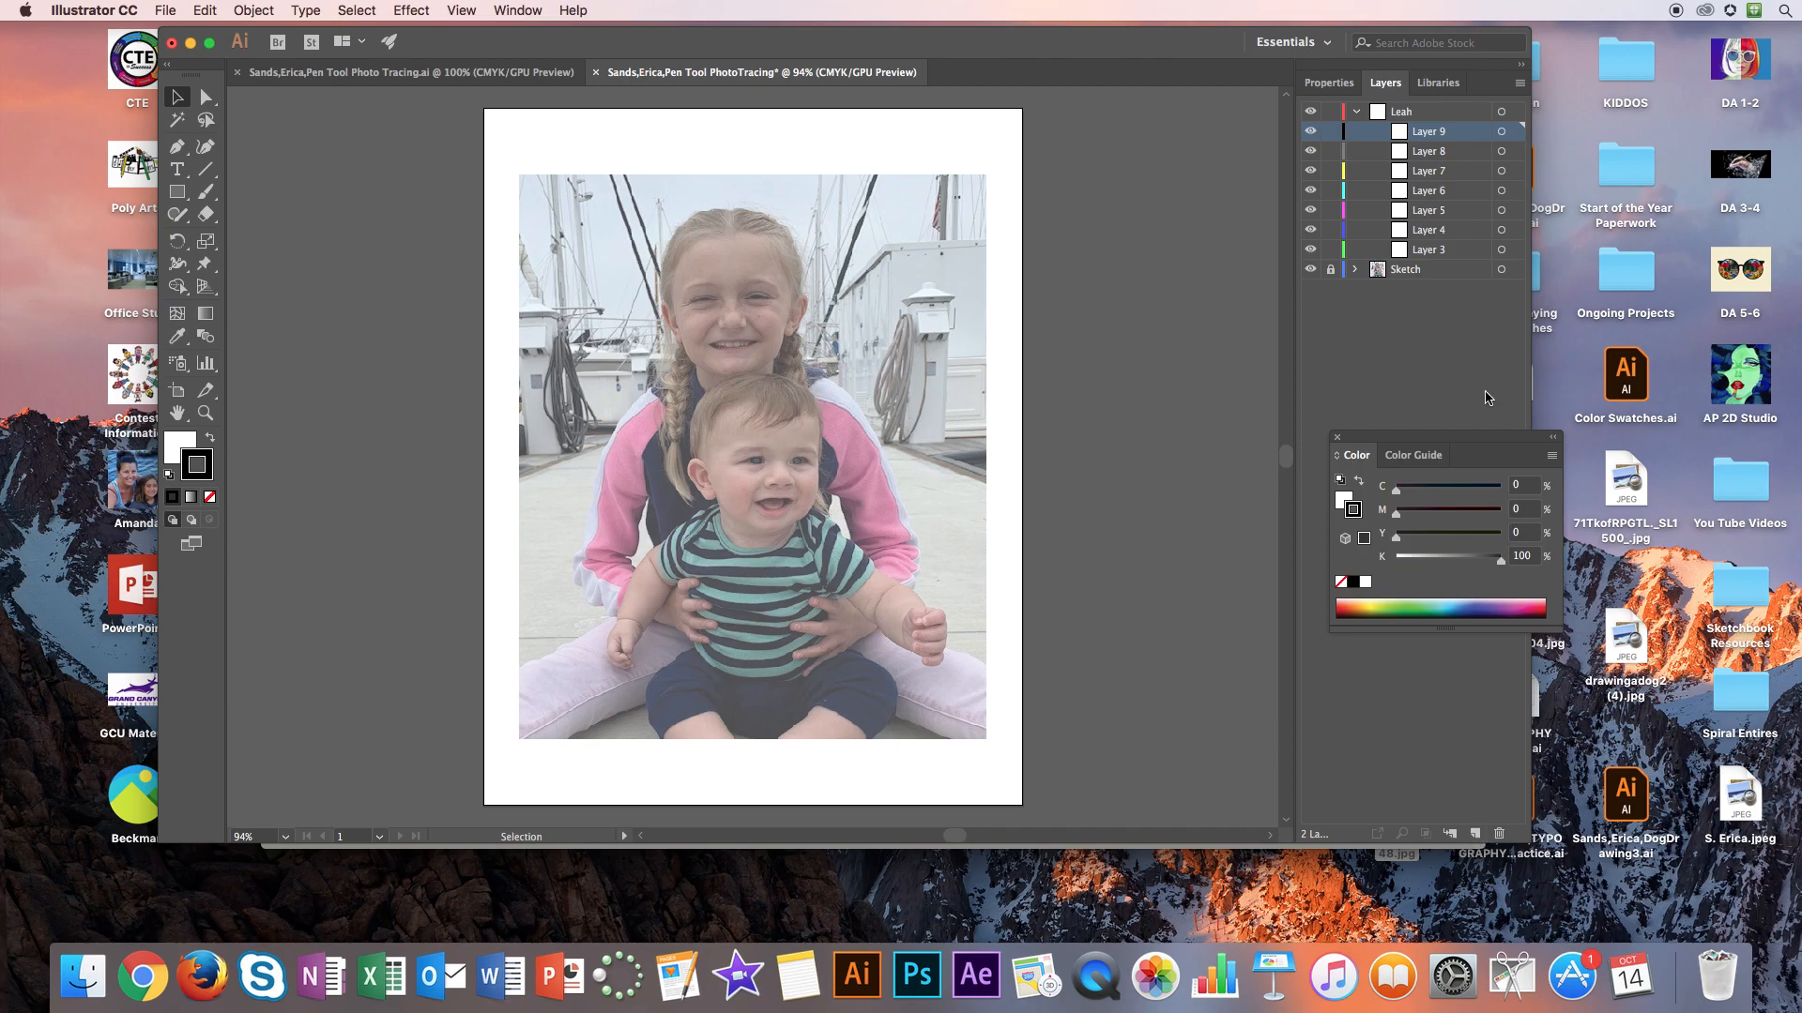
Rename the first three sublayers Pants, Hands and Sweatshirt
click(1431, 252)
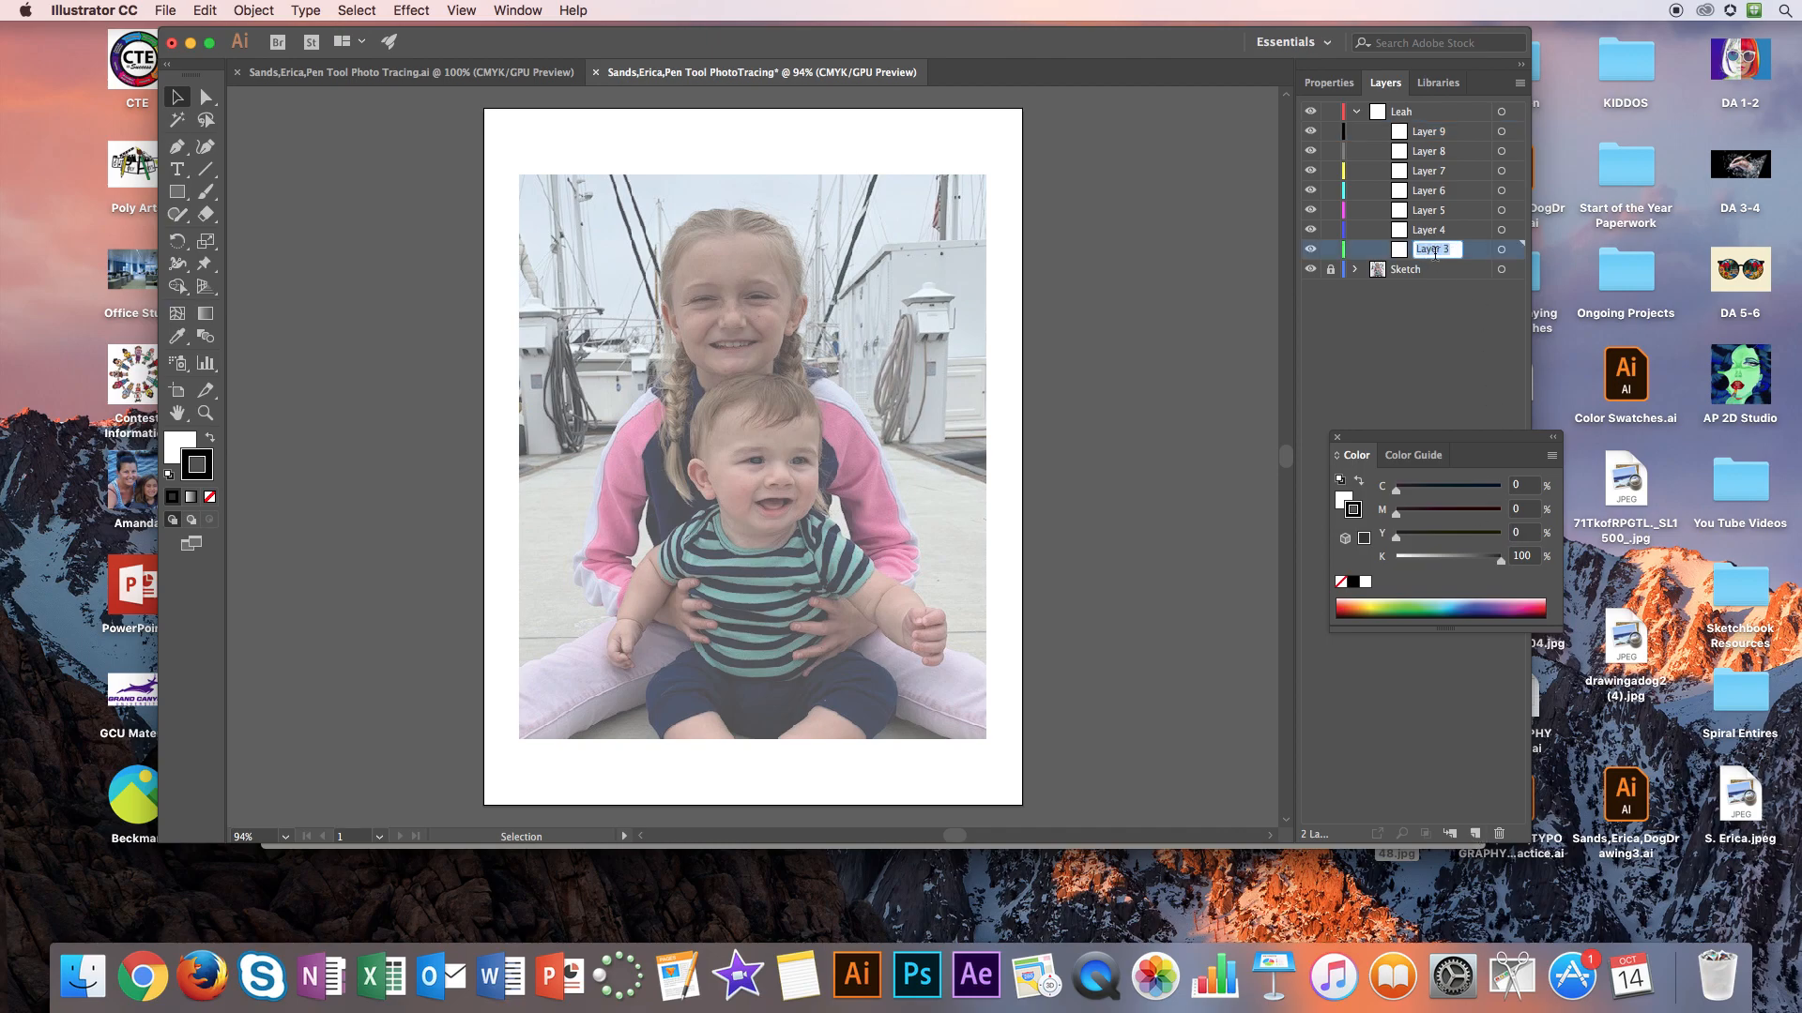
text(Pants)
double_click(1427, 230)
text(Hands)
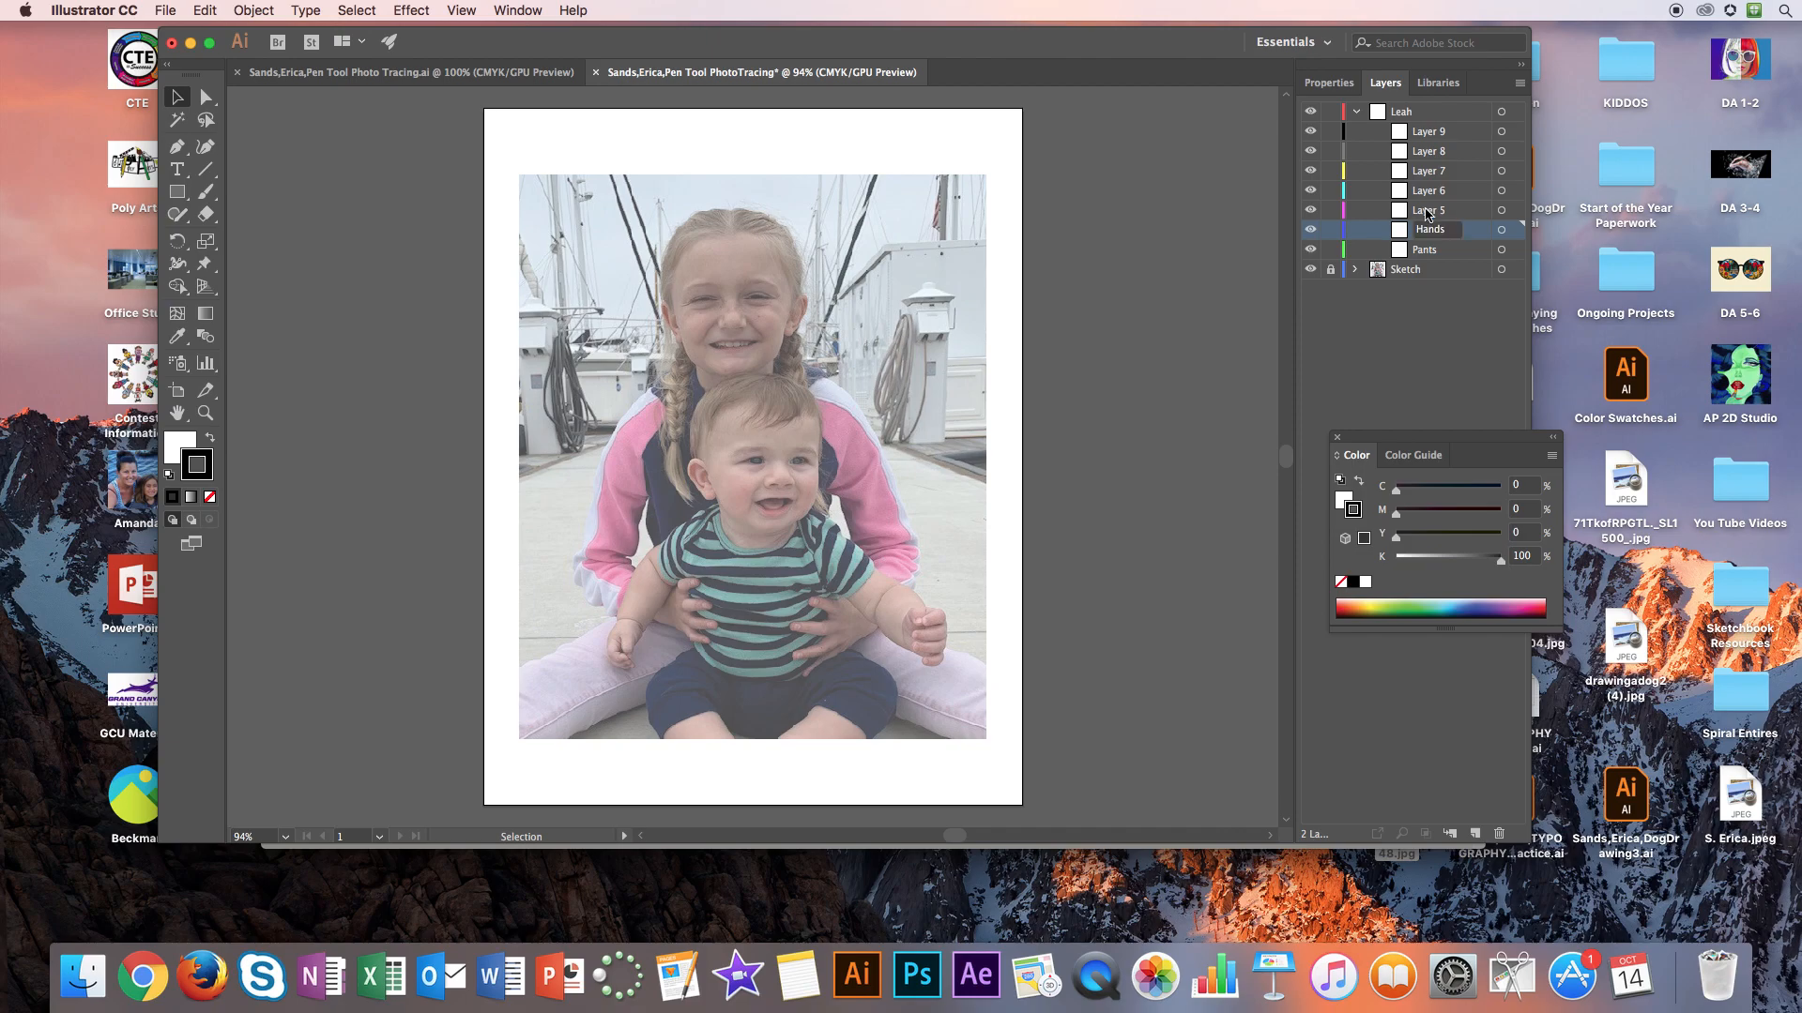
double_click(1429, 211)
text(Sw)
text(eatshirt)
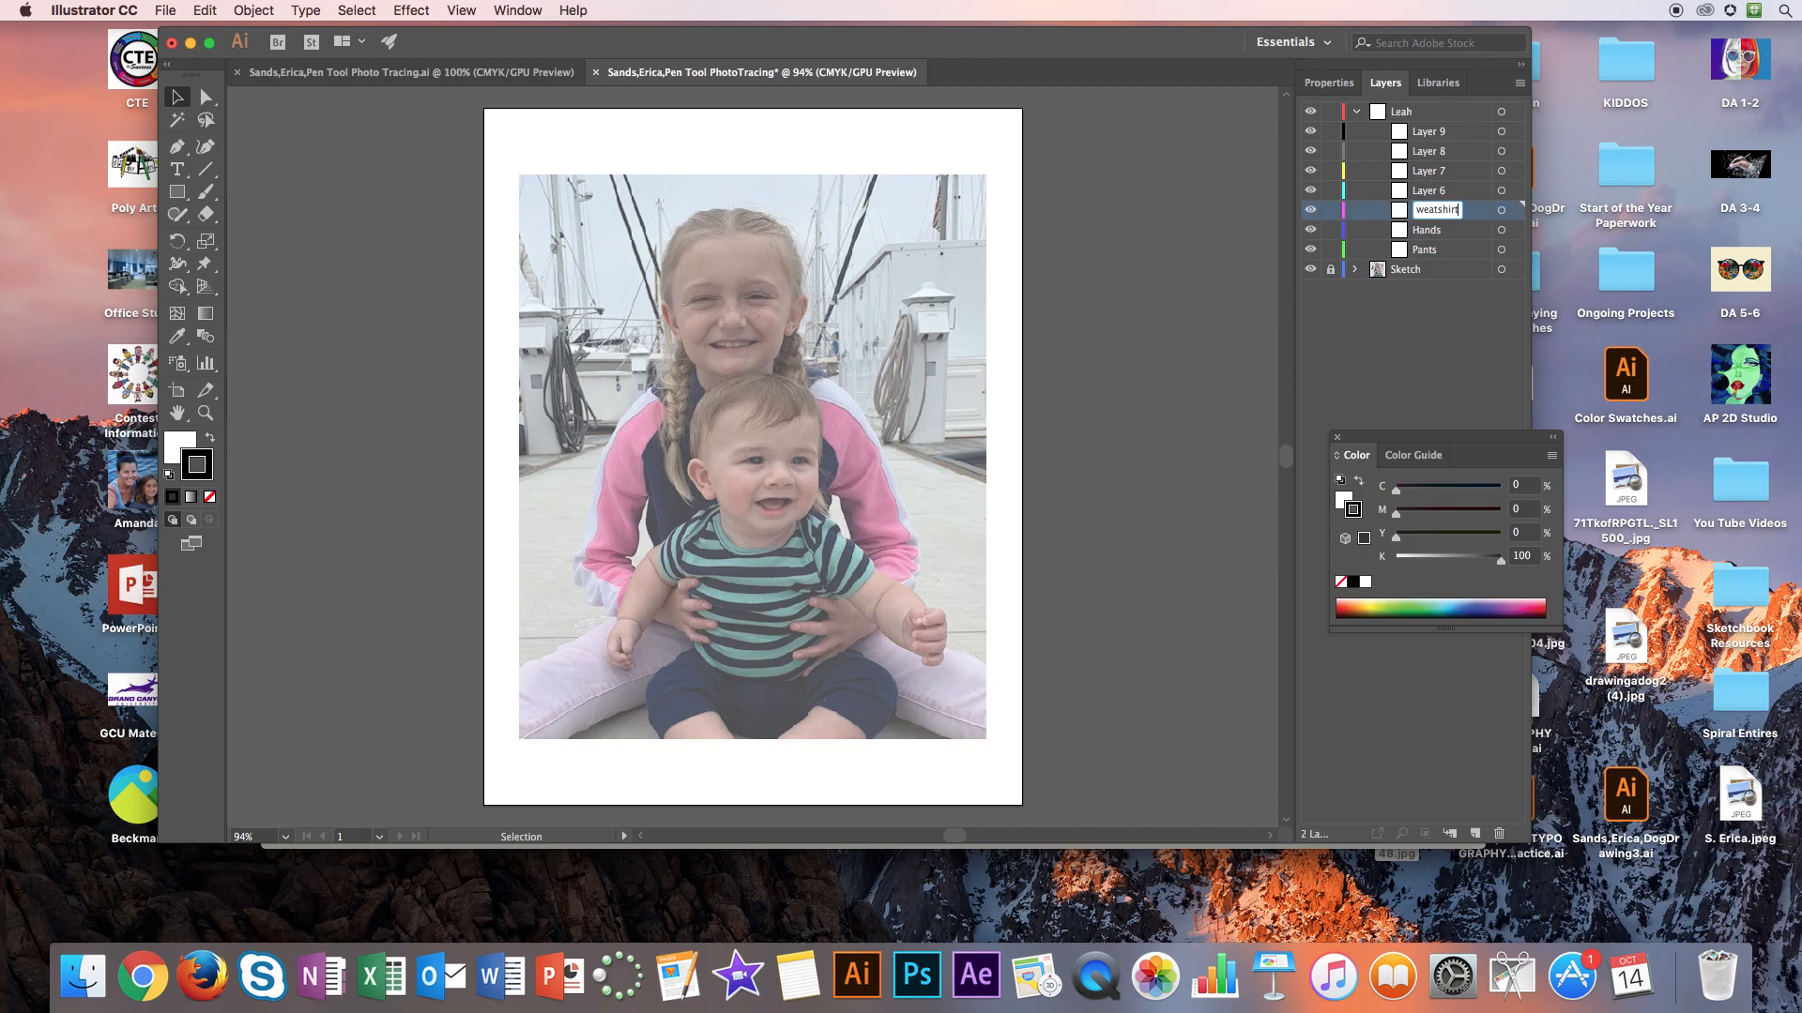
click(1428, 193)
Rename the remaining sublayers Hair, Ears, Teeth and Face
double_click(1423, 191)
text(Hair)
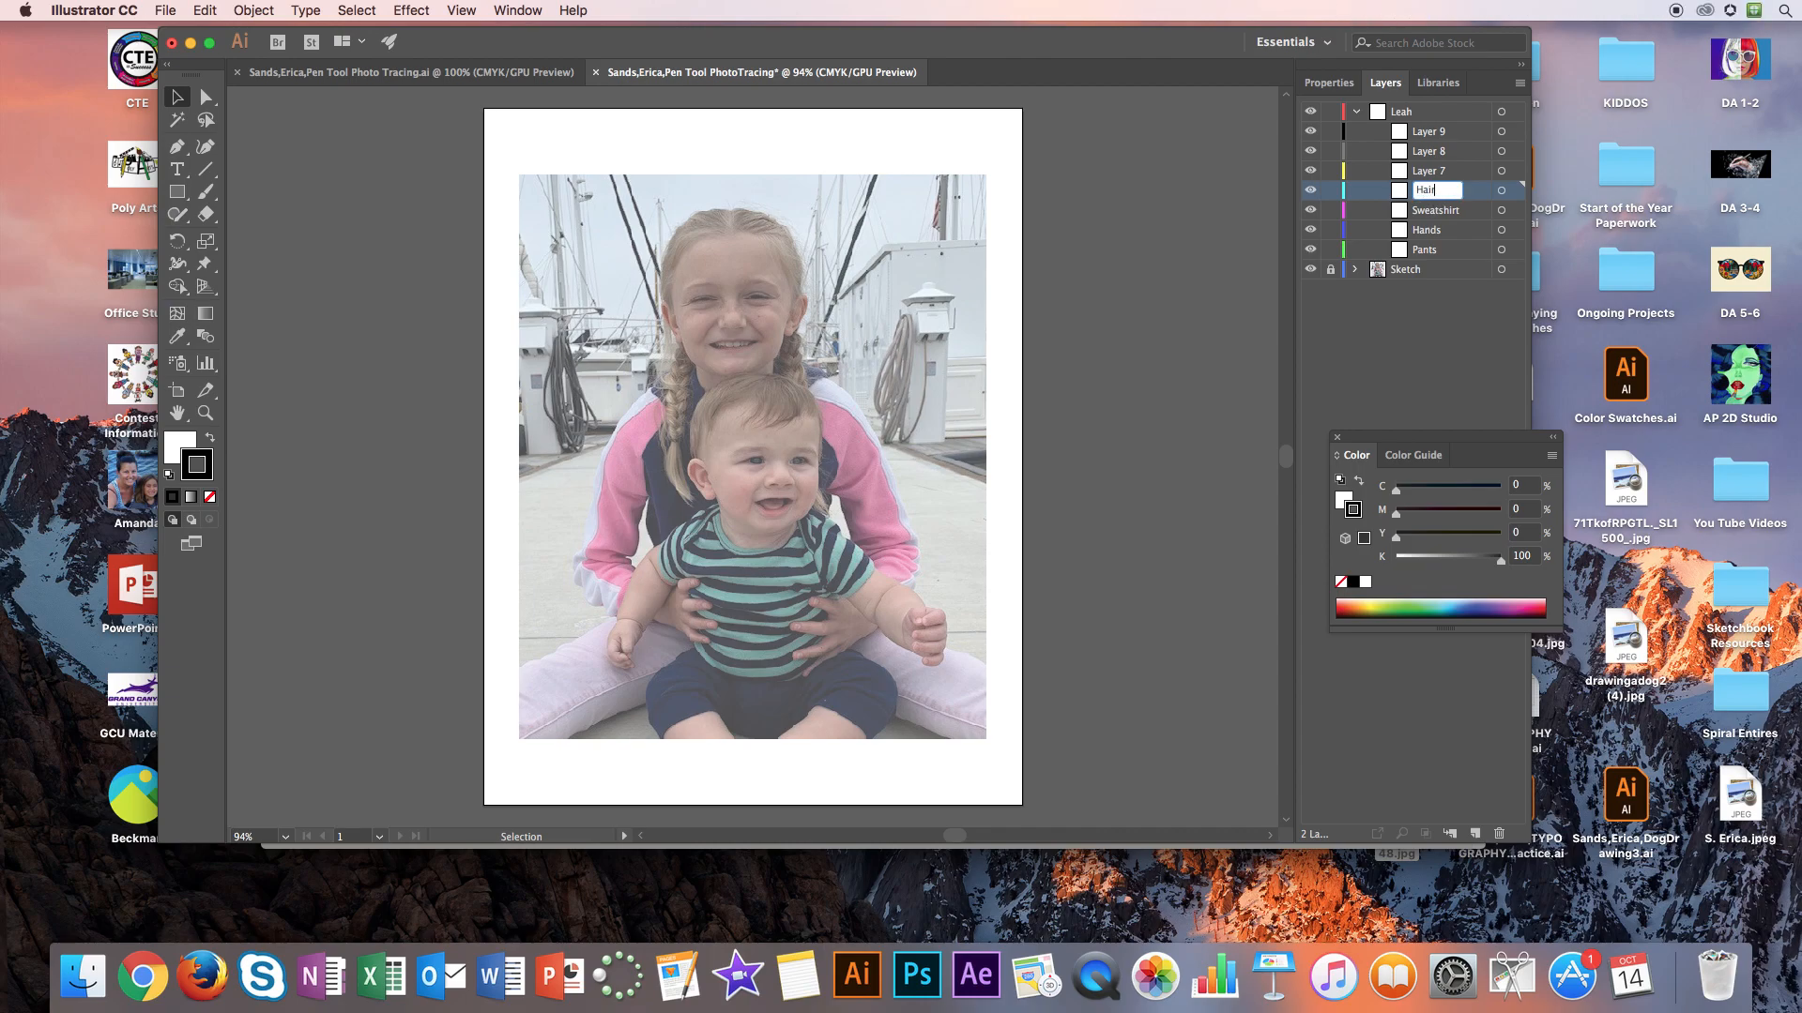
double_click(1428, 170)
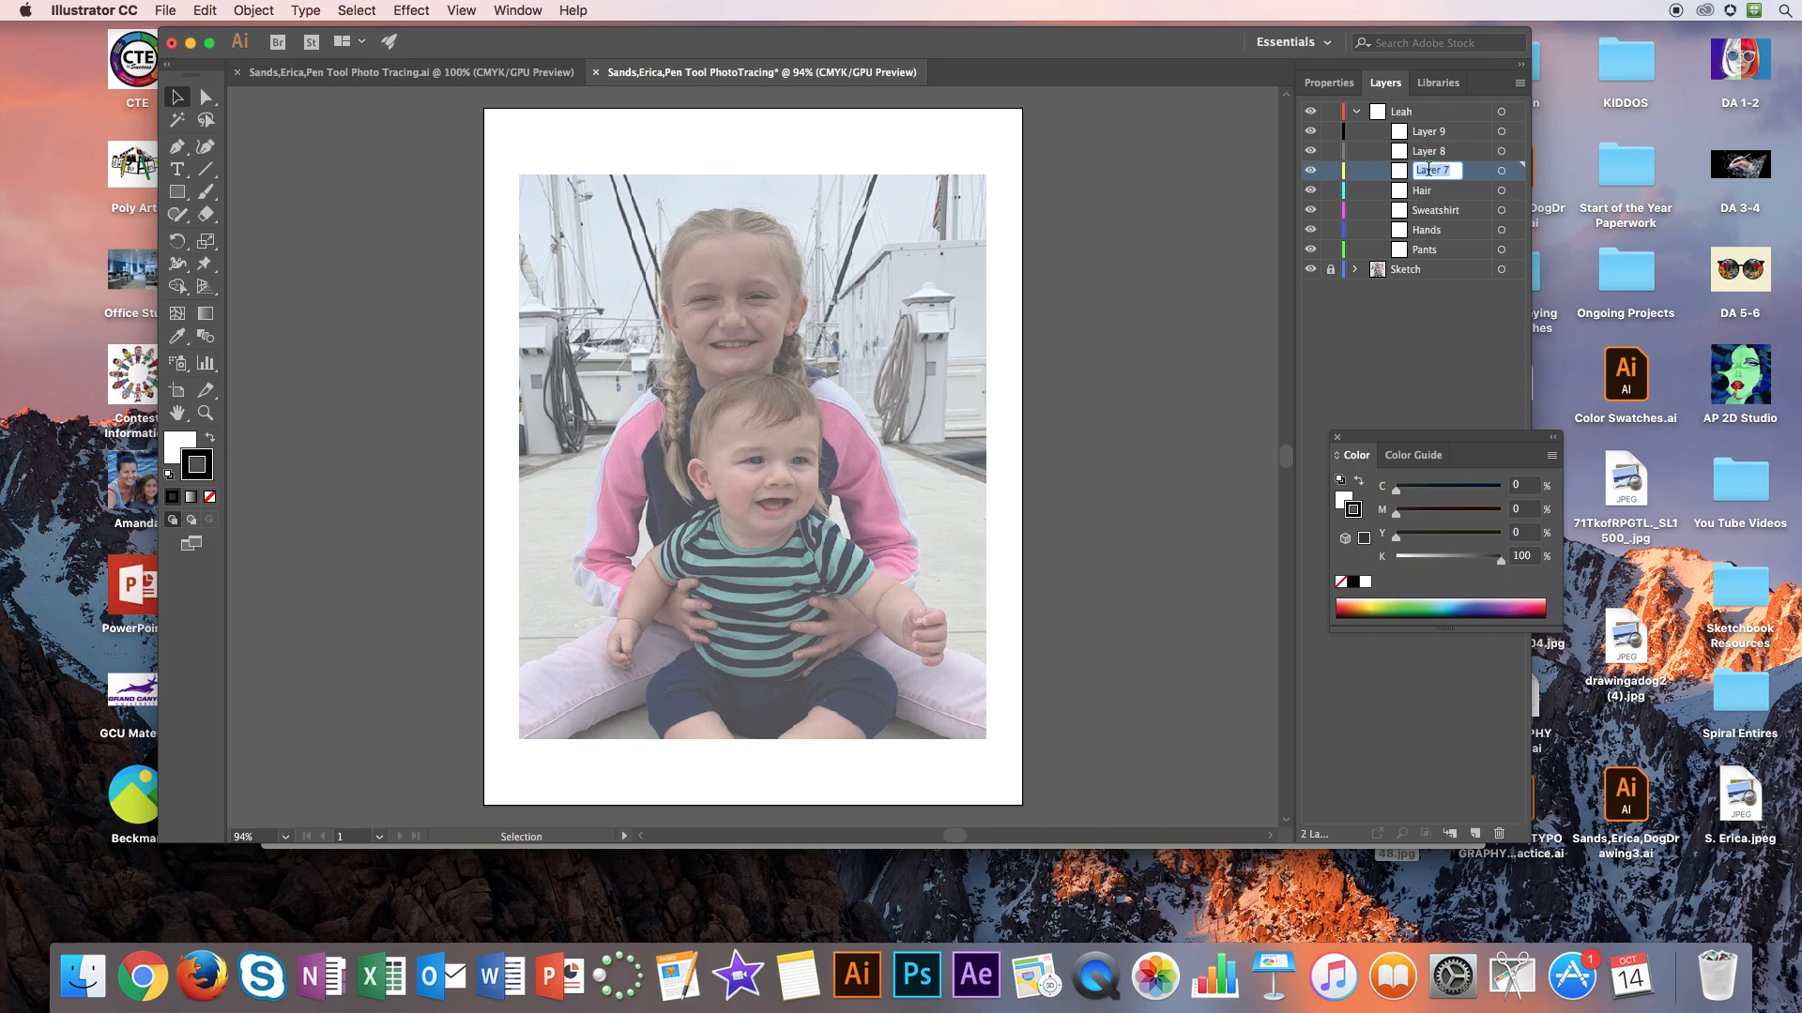
text(Ears)
double_click(1432, 152)
text(Teeth)
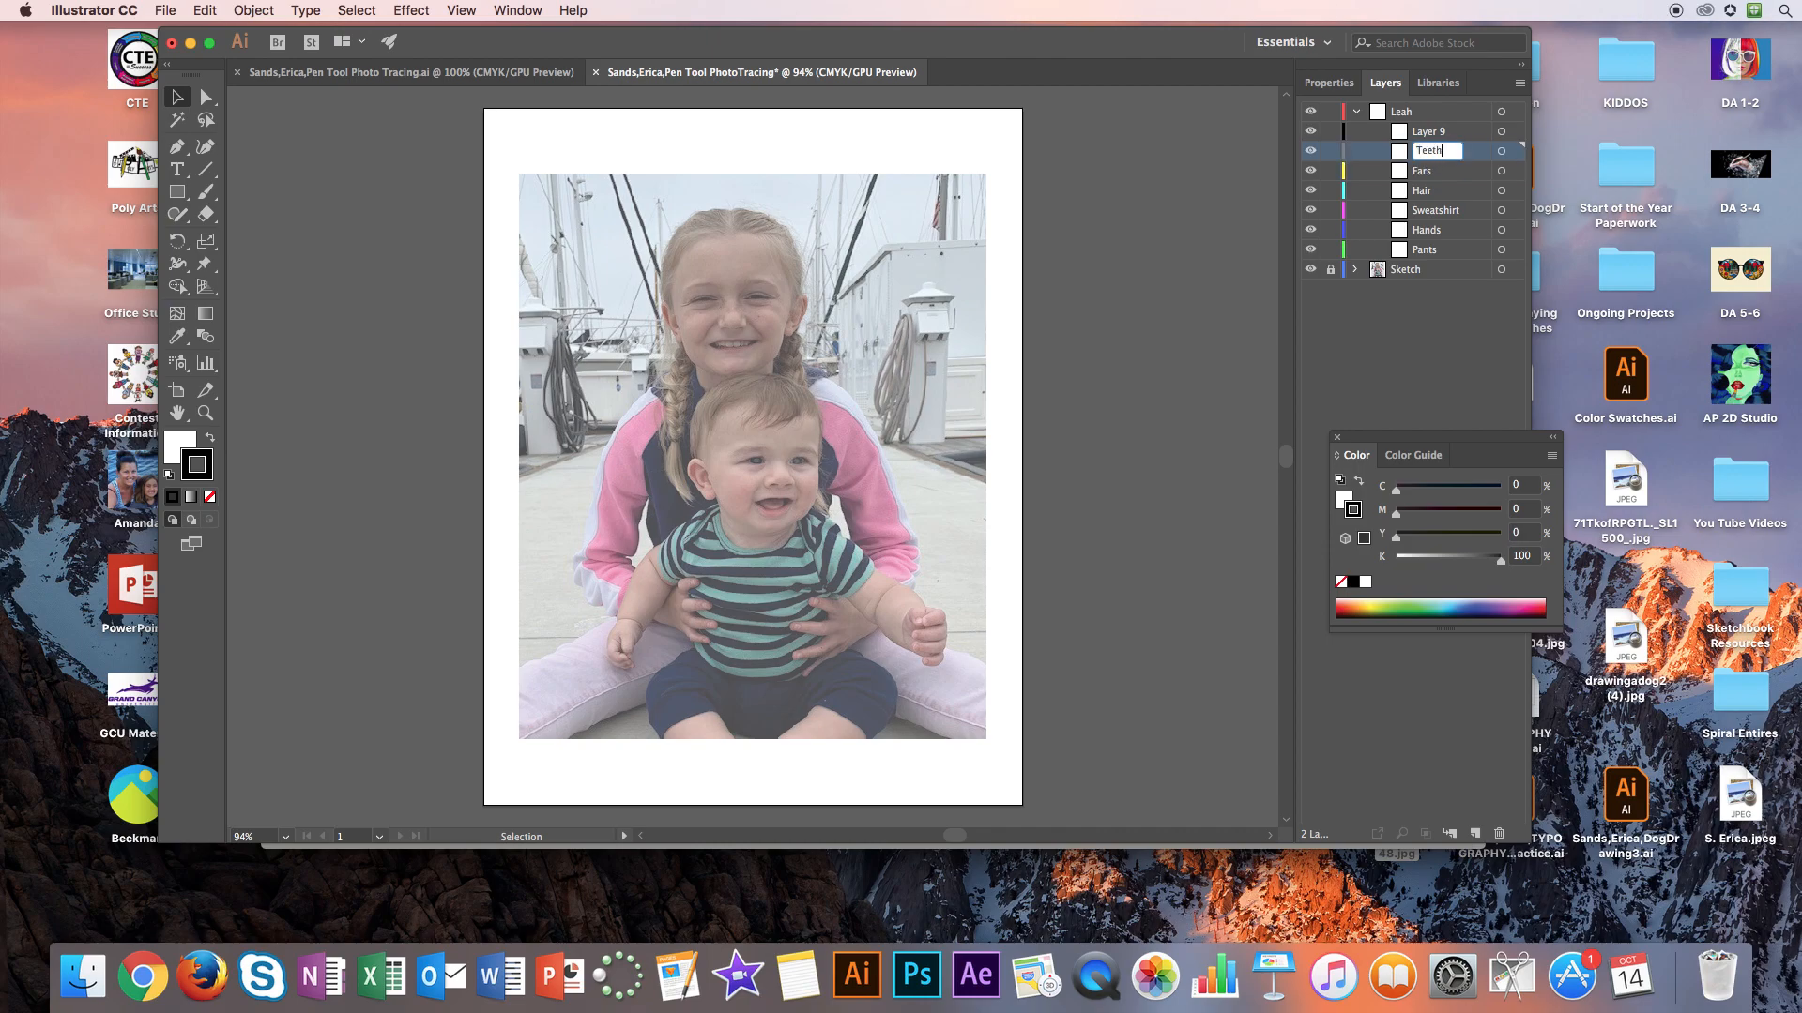
double_click(1432, 130)
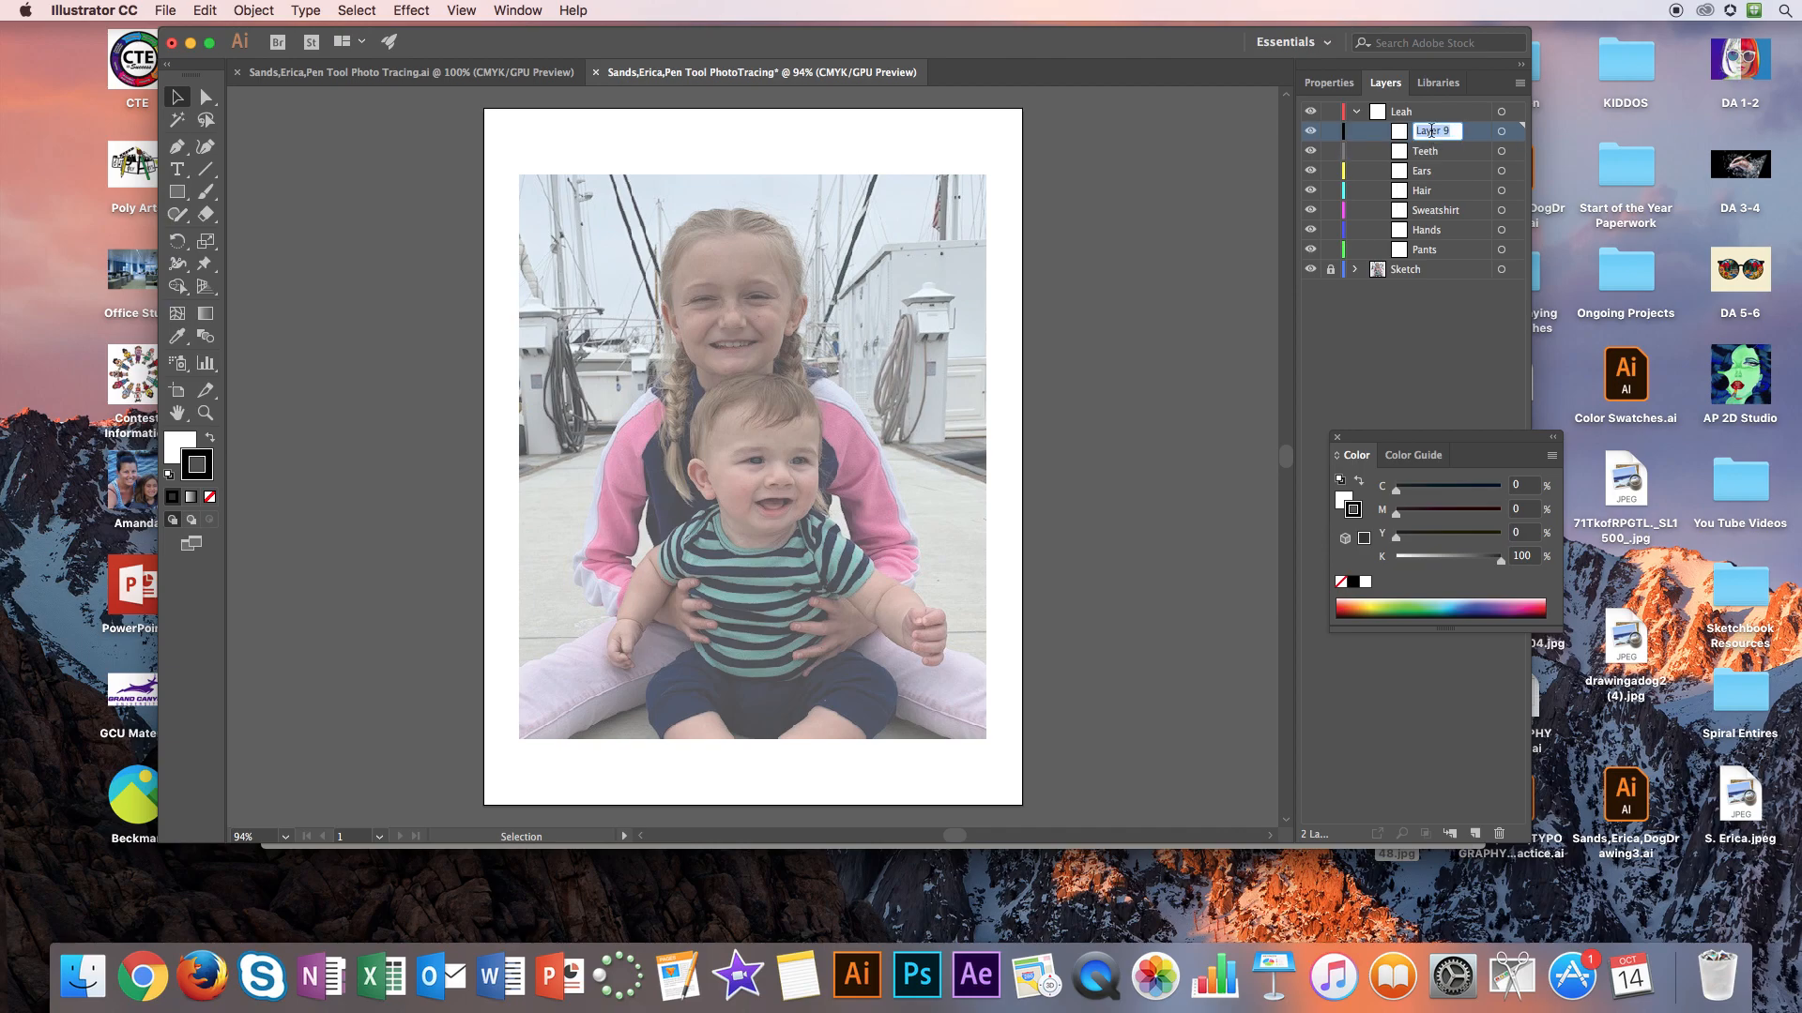
text(Face)
key(Return)
Collapse the girl's layer, add a top layer named after the boy, with sublayer Layer 11
click(1410, 116)
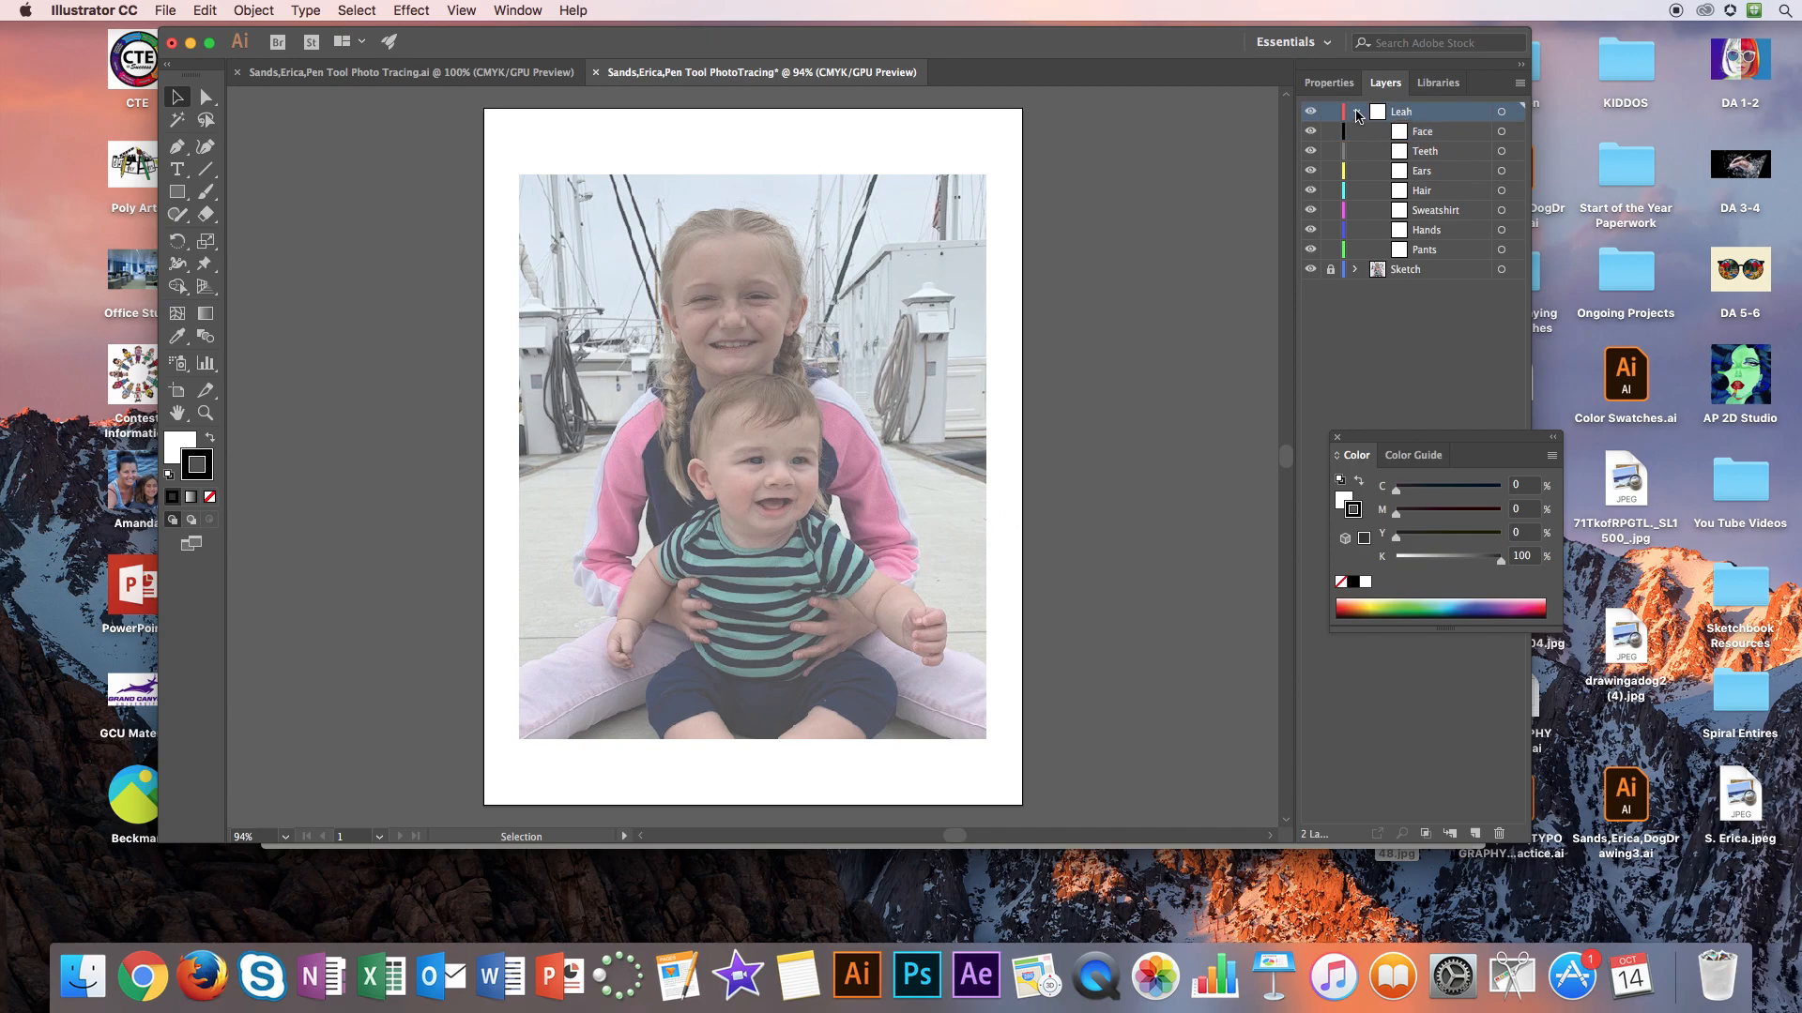
click(1357, 114)
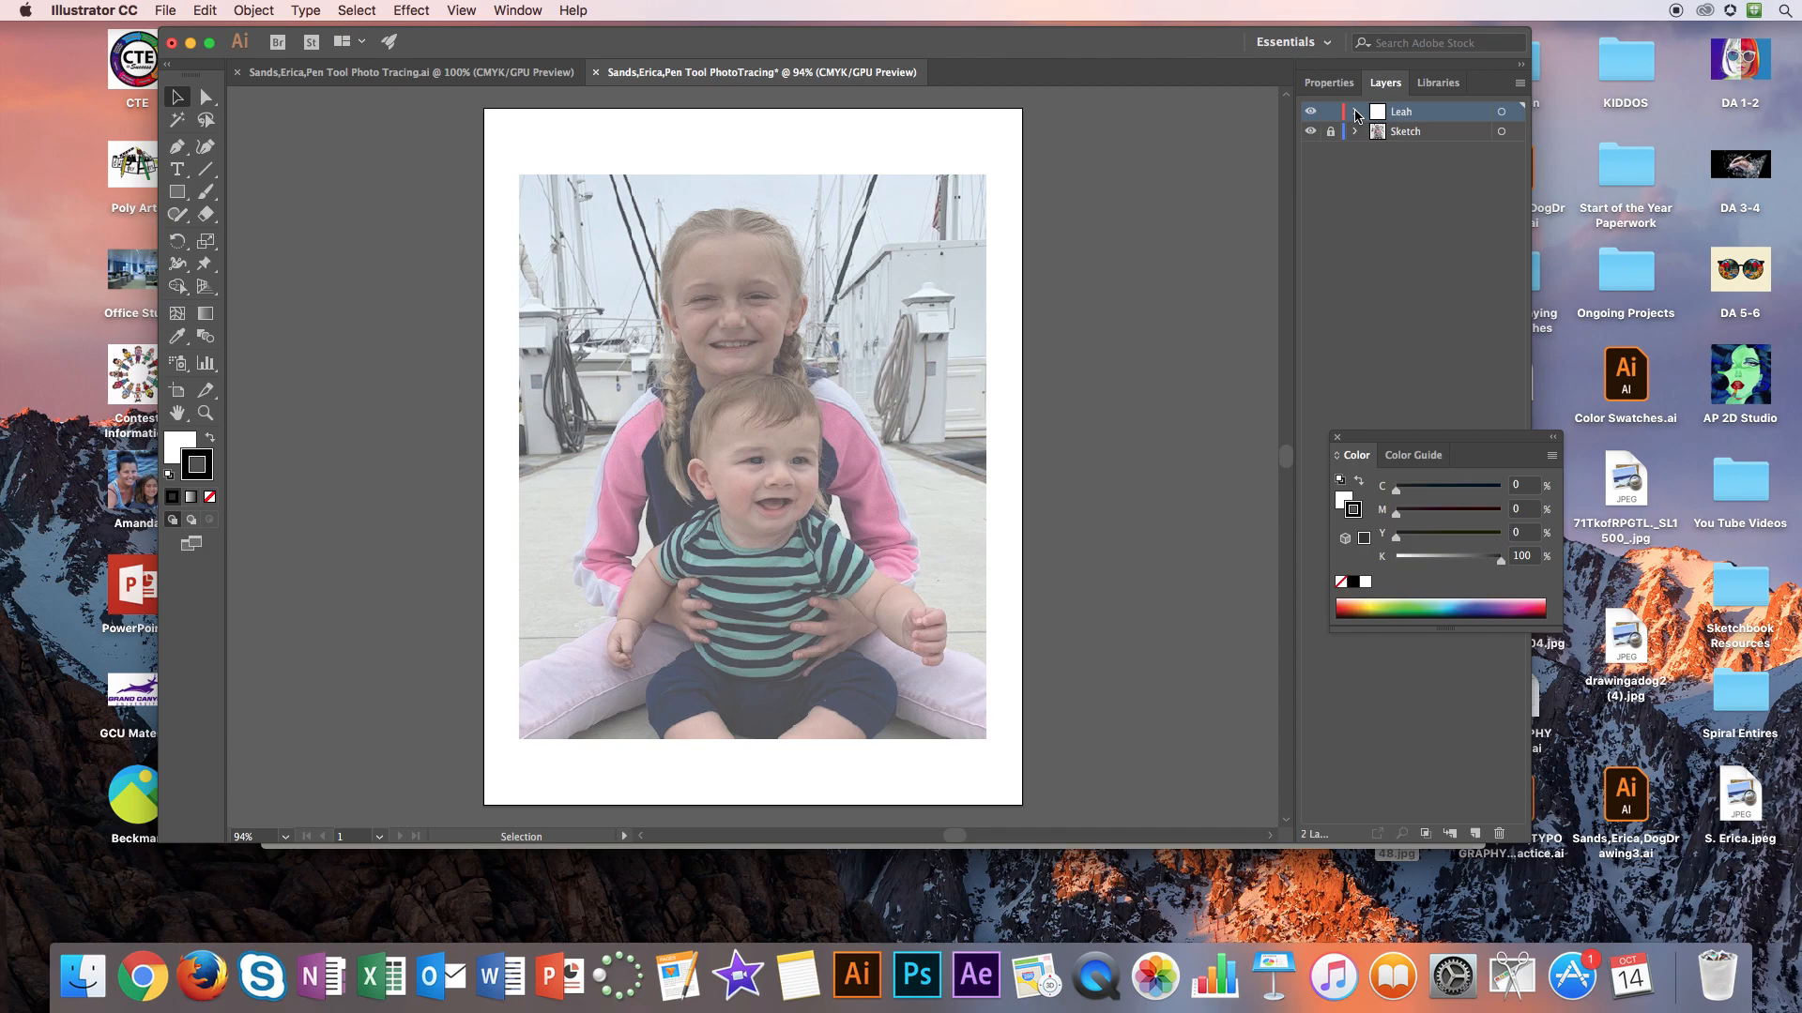
click(1476, 834)
double_click(1407, 112)
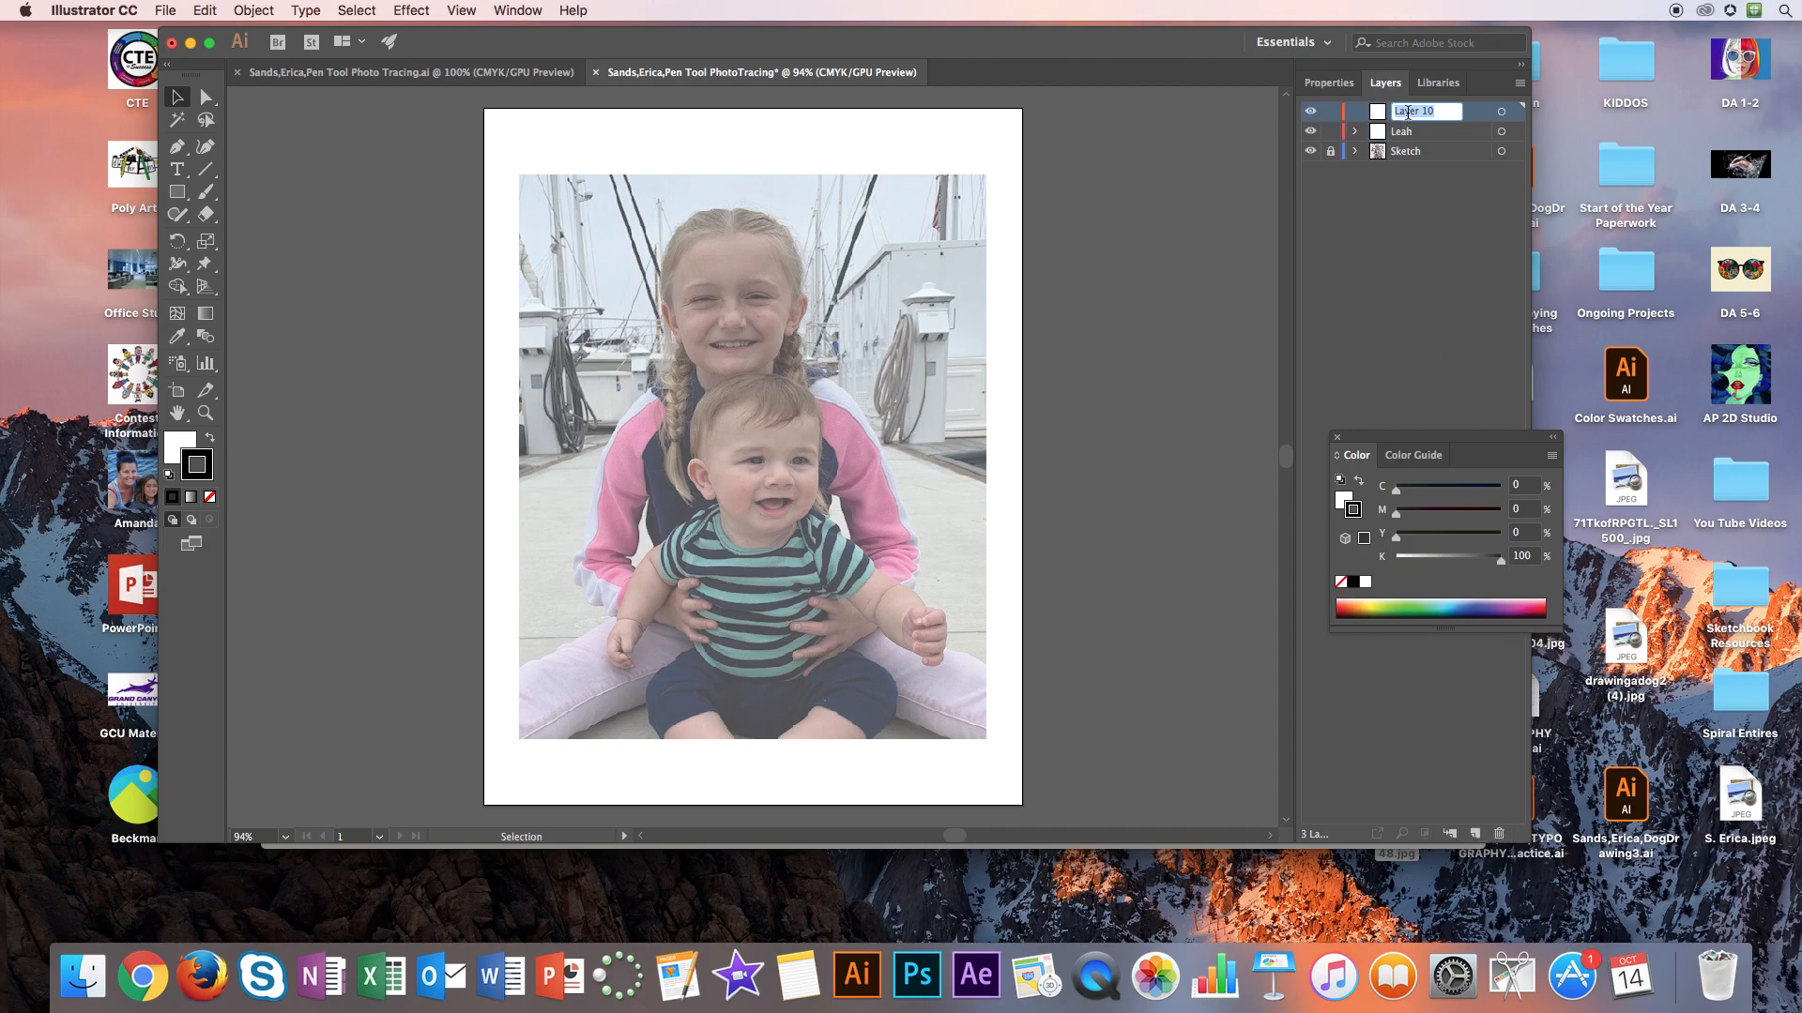
text(Jacob)
click(1451, 834)
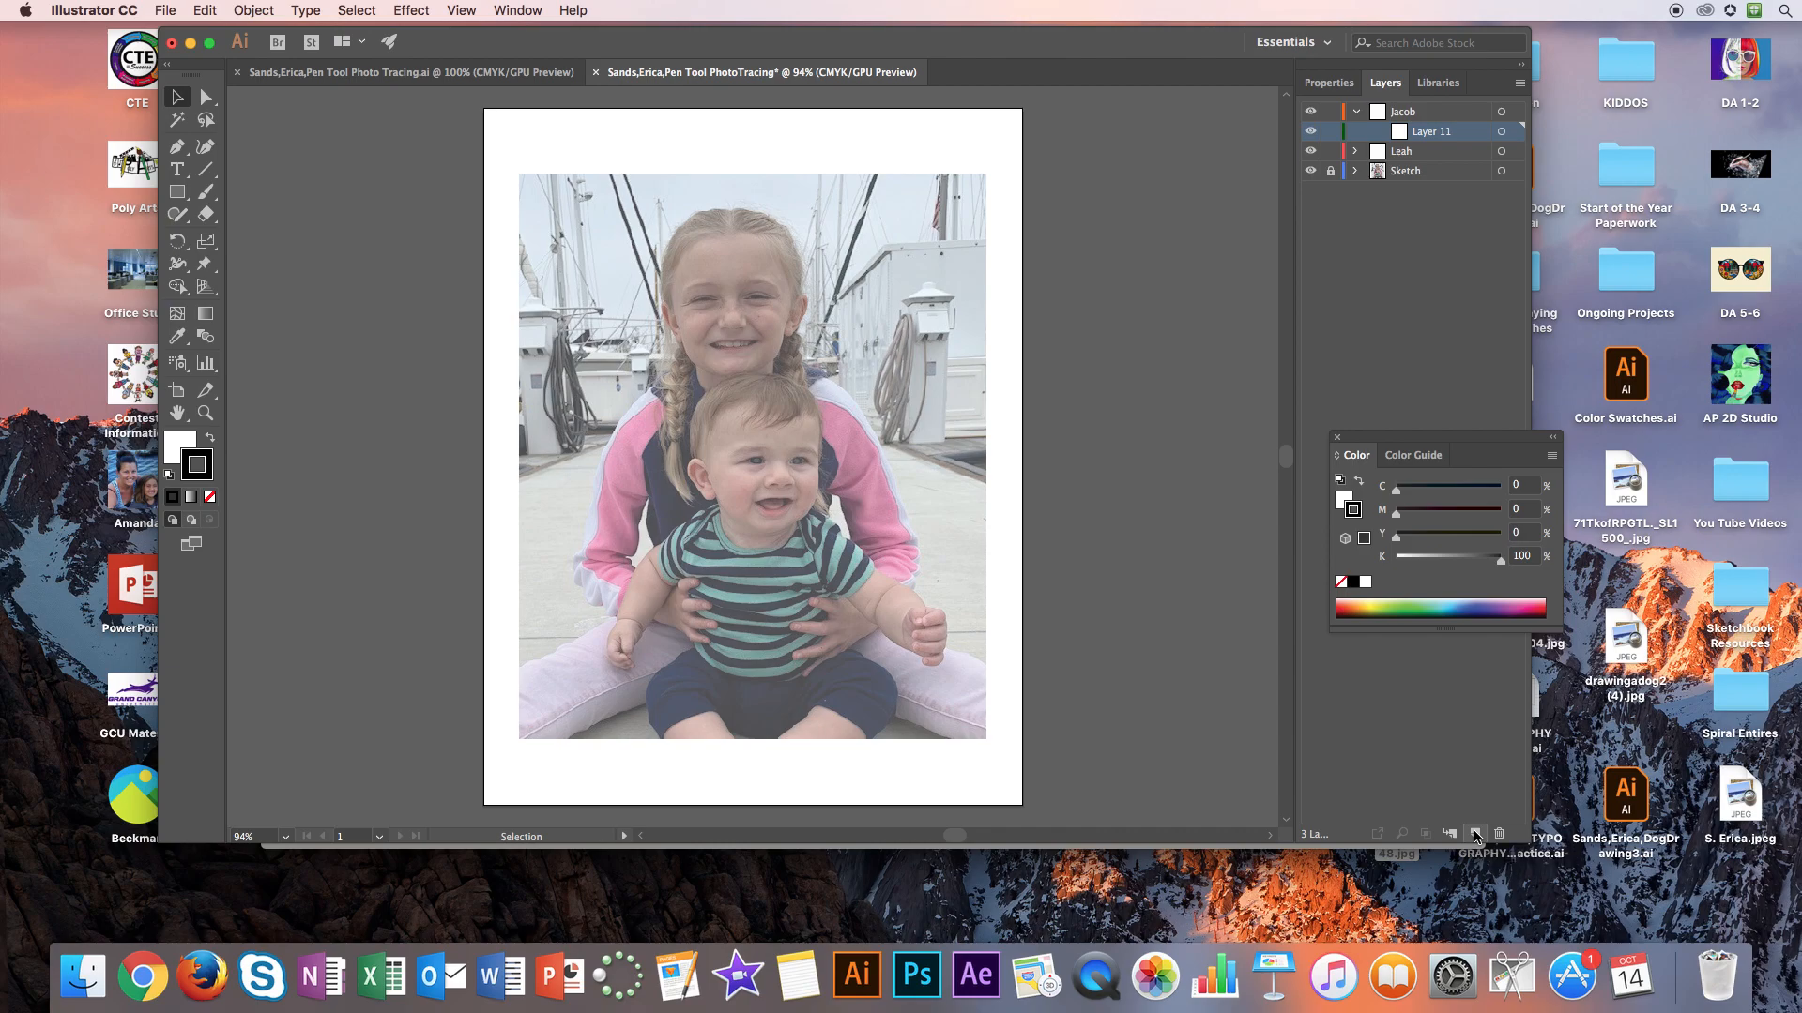
Add five more sublayers under the boy's layer
click(1475, 835)
click(1476, 834)
click(1475, 834)
click(1475, 835)
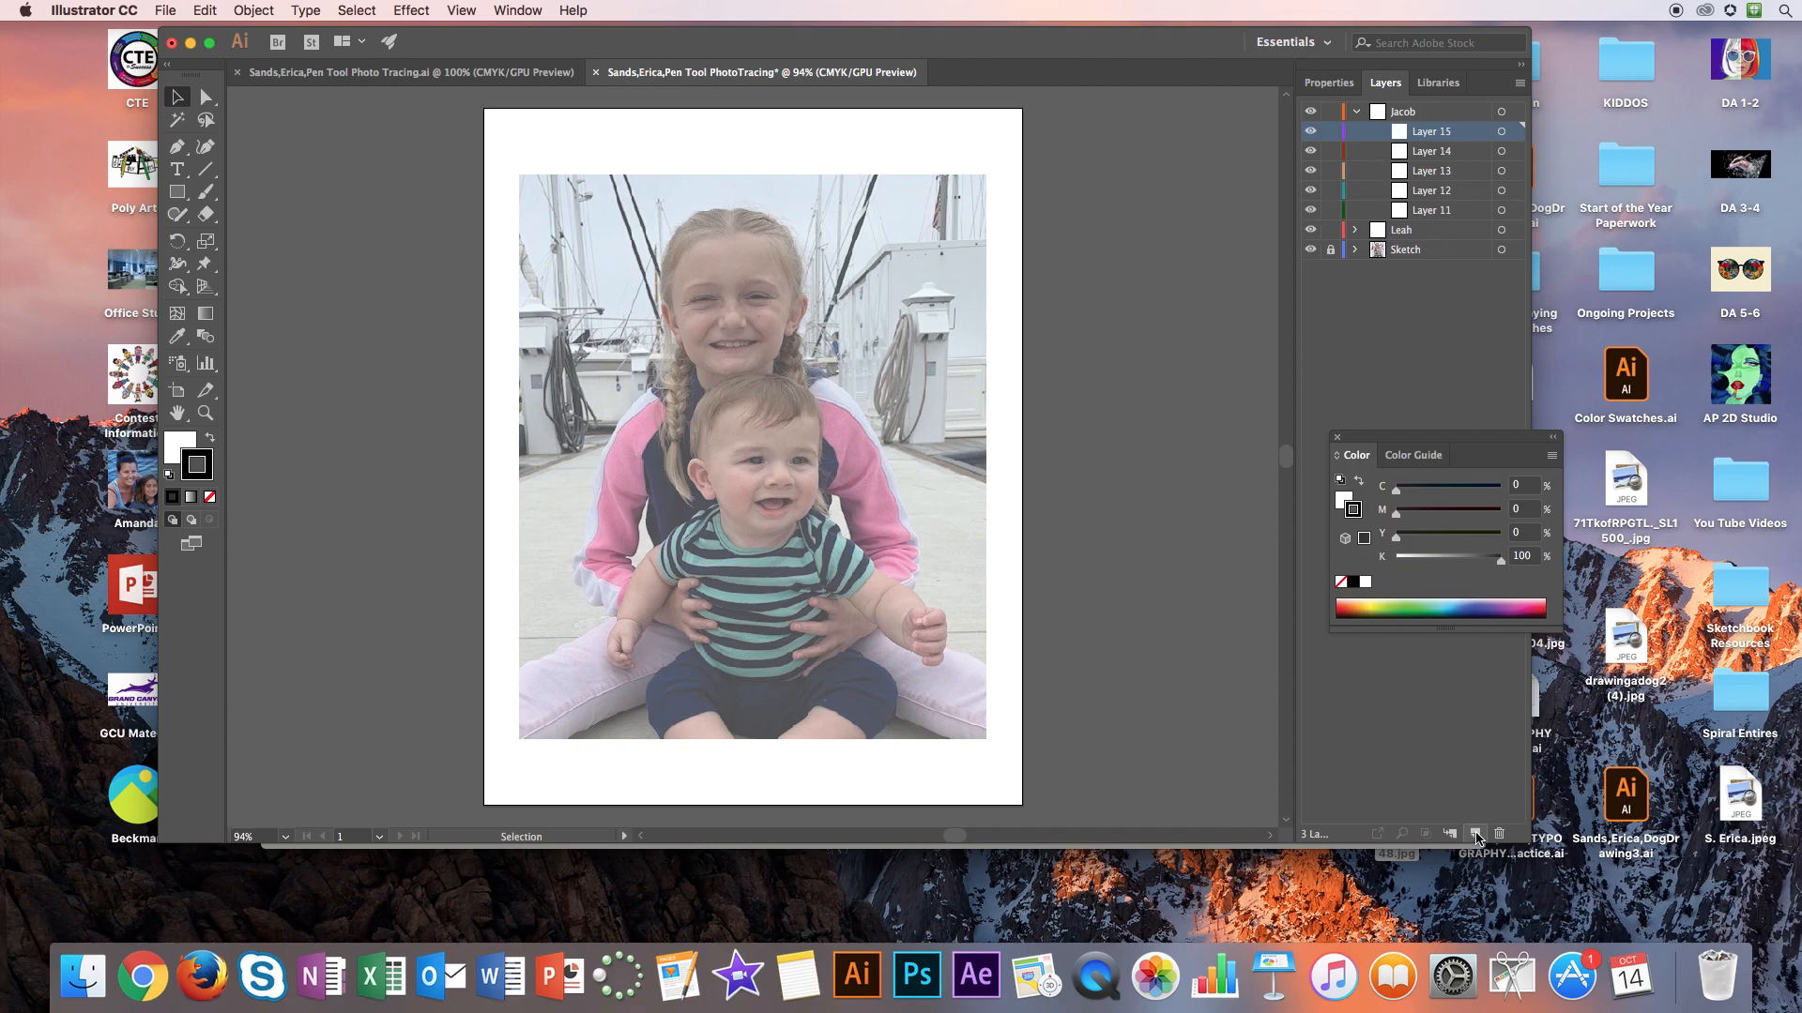
click(1475, 834)
Rename the first three of the boy's sublayers Legs, Shirt and Arms
double_click(1433, 230)
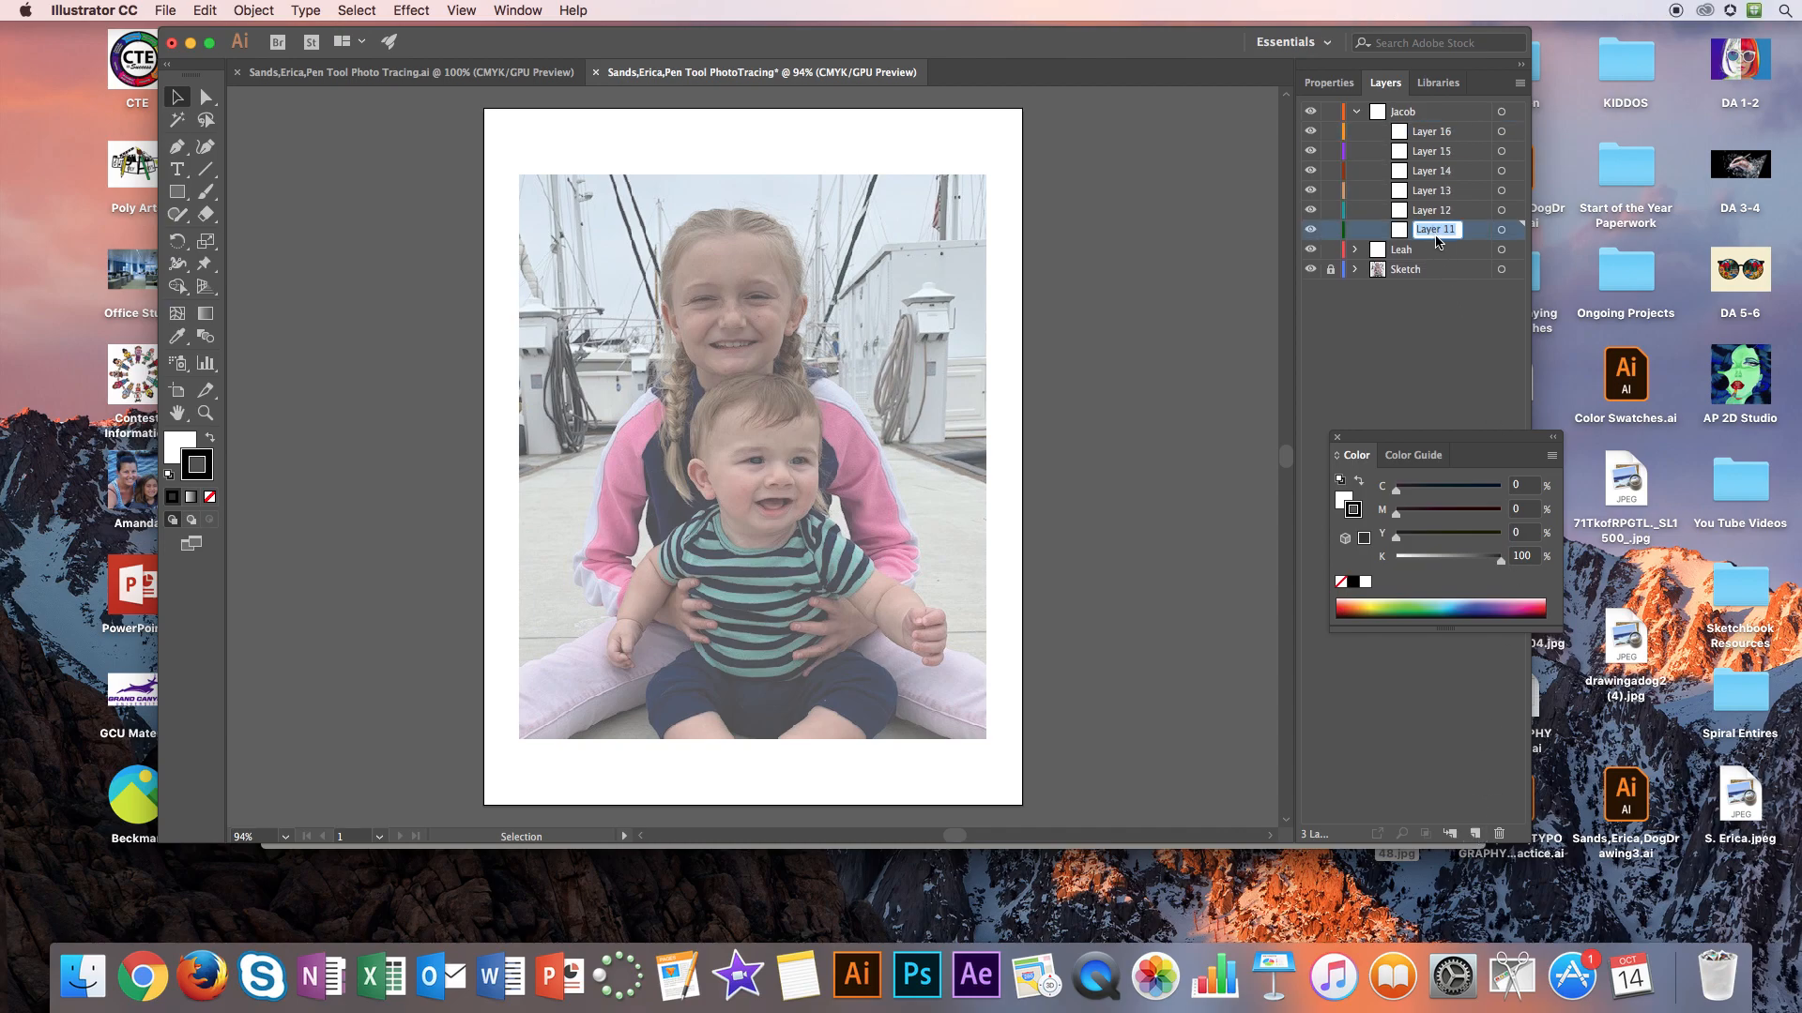
text(Legs)
double_click(1434, 210)
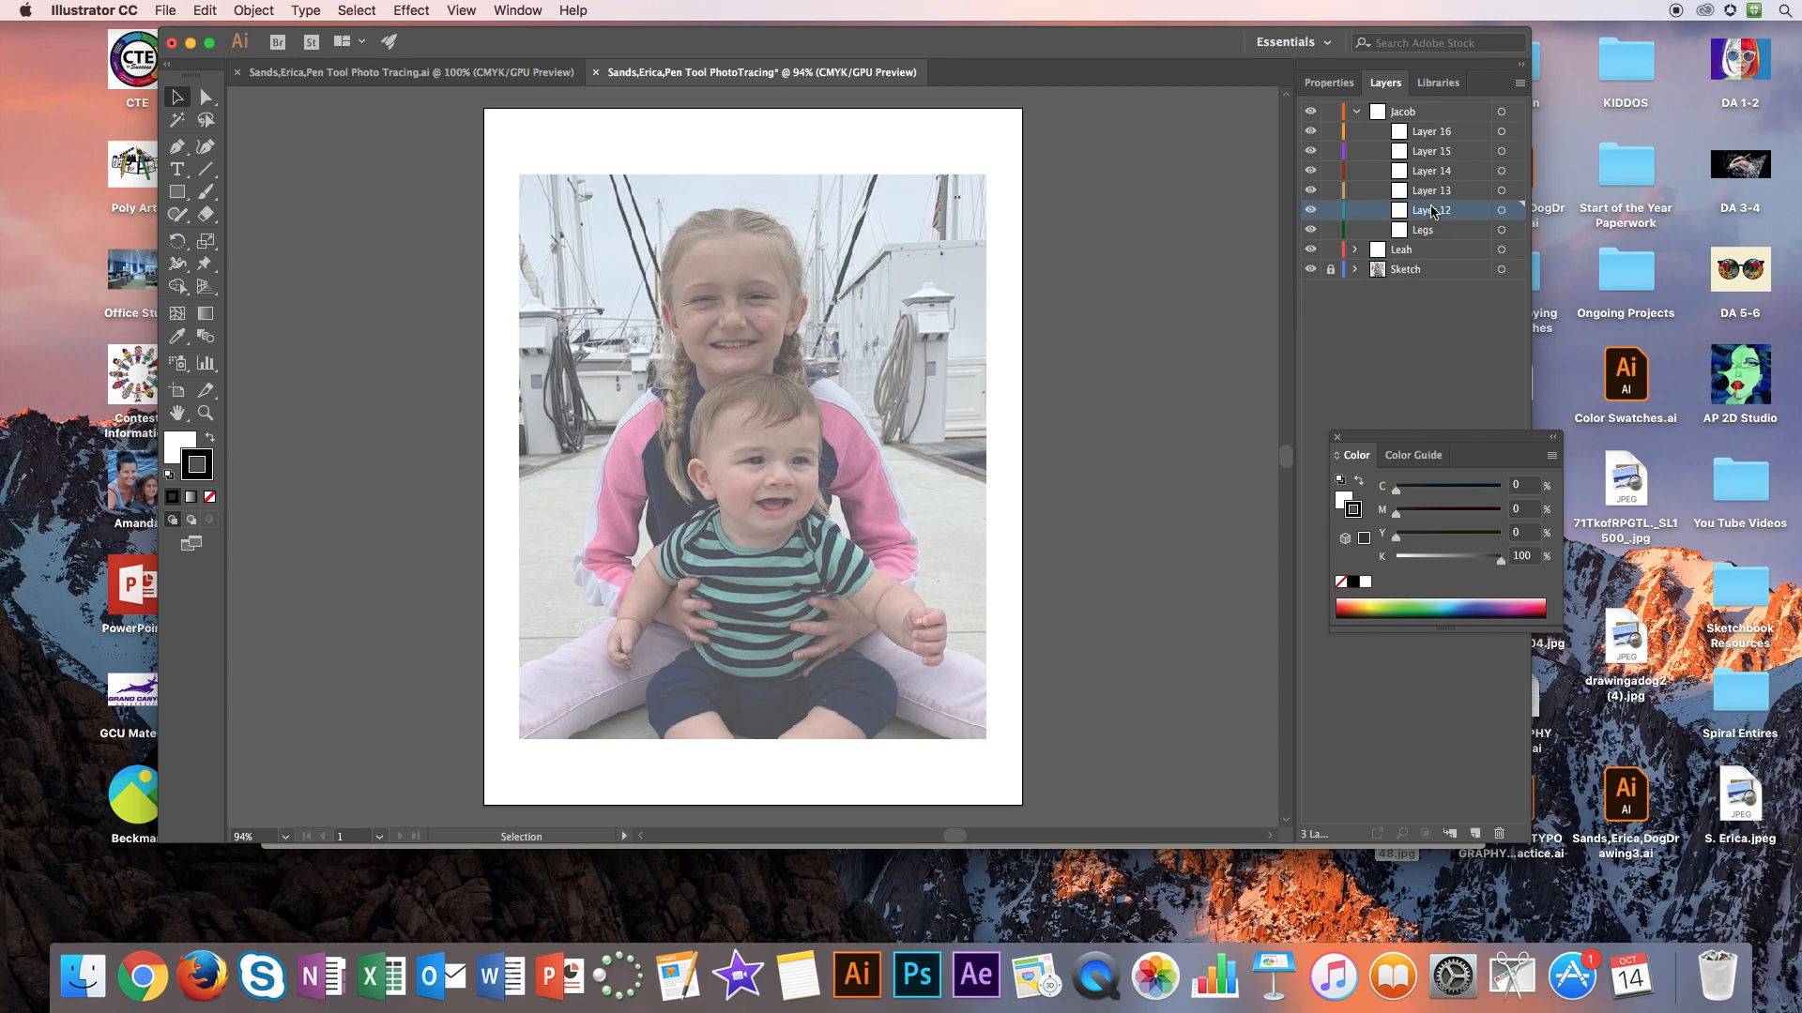
text(Shirt)
double_click(1432, 190)
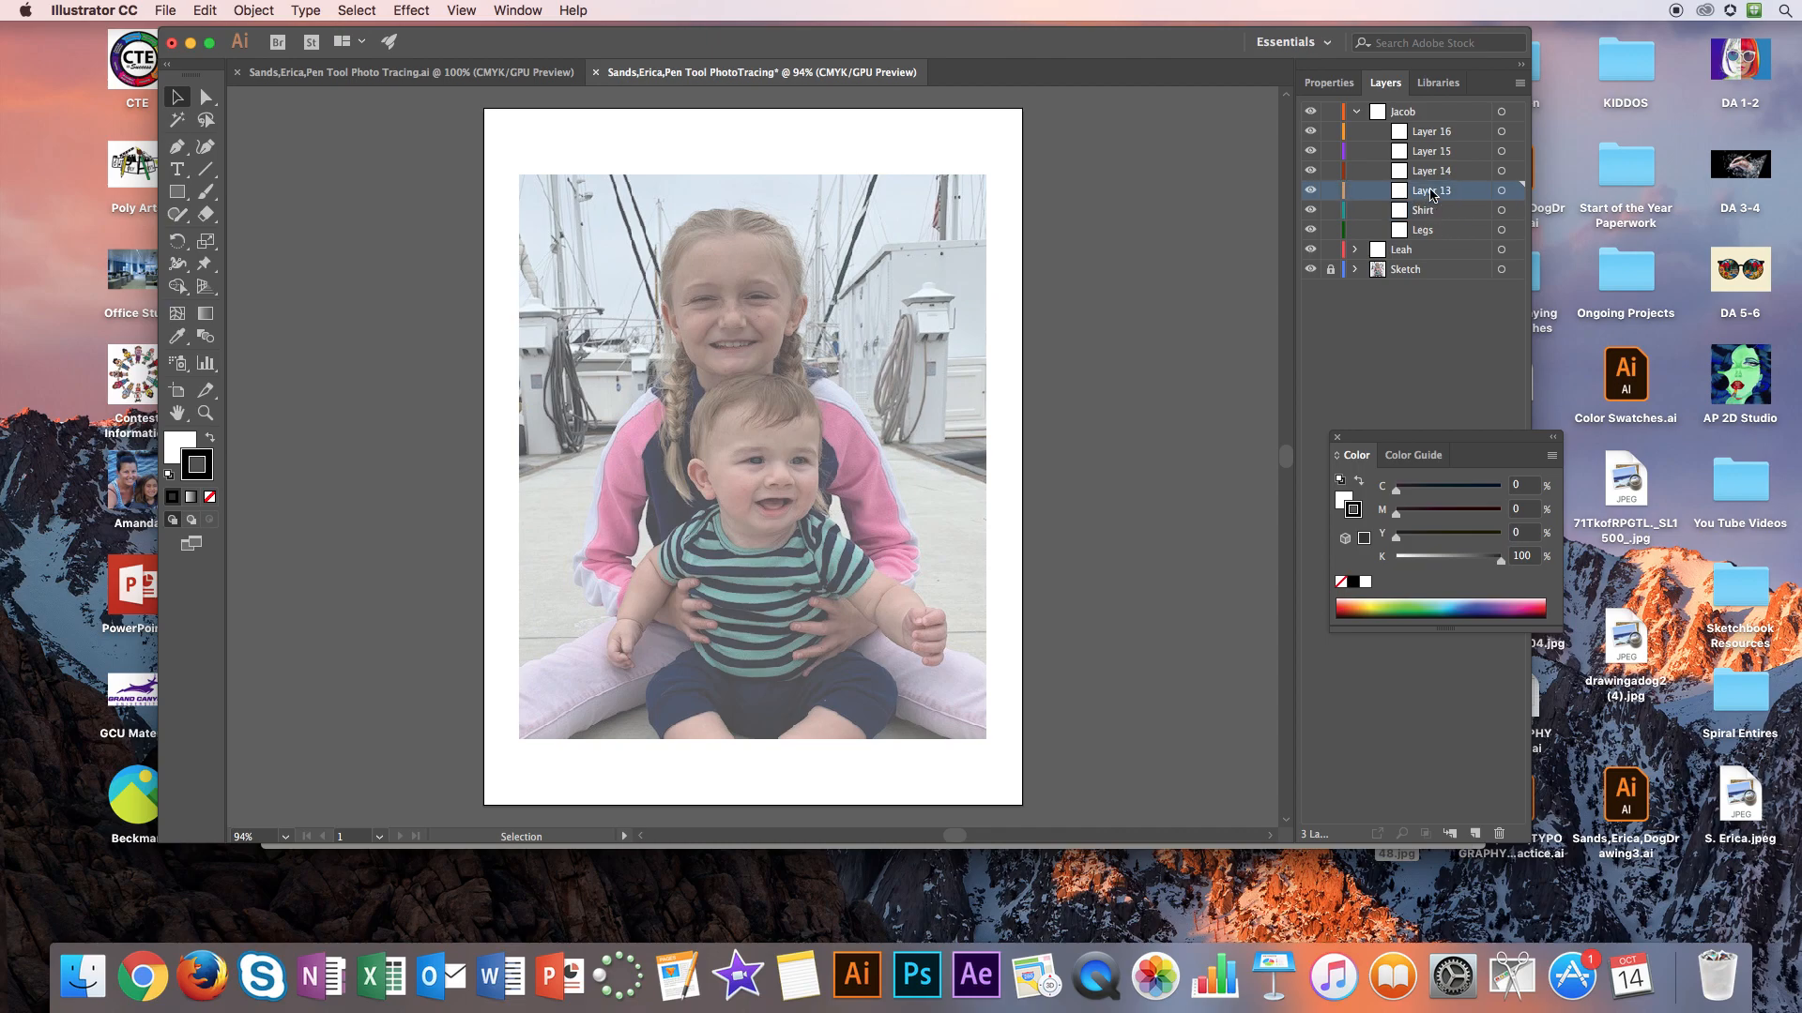
text(Arms)
click(1430, 177)
Rename the remaining boy's sublayers Face, Ears and Hair
double_click(1431, 175)
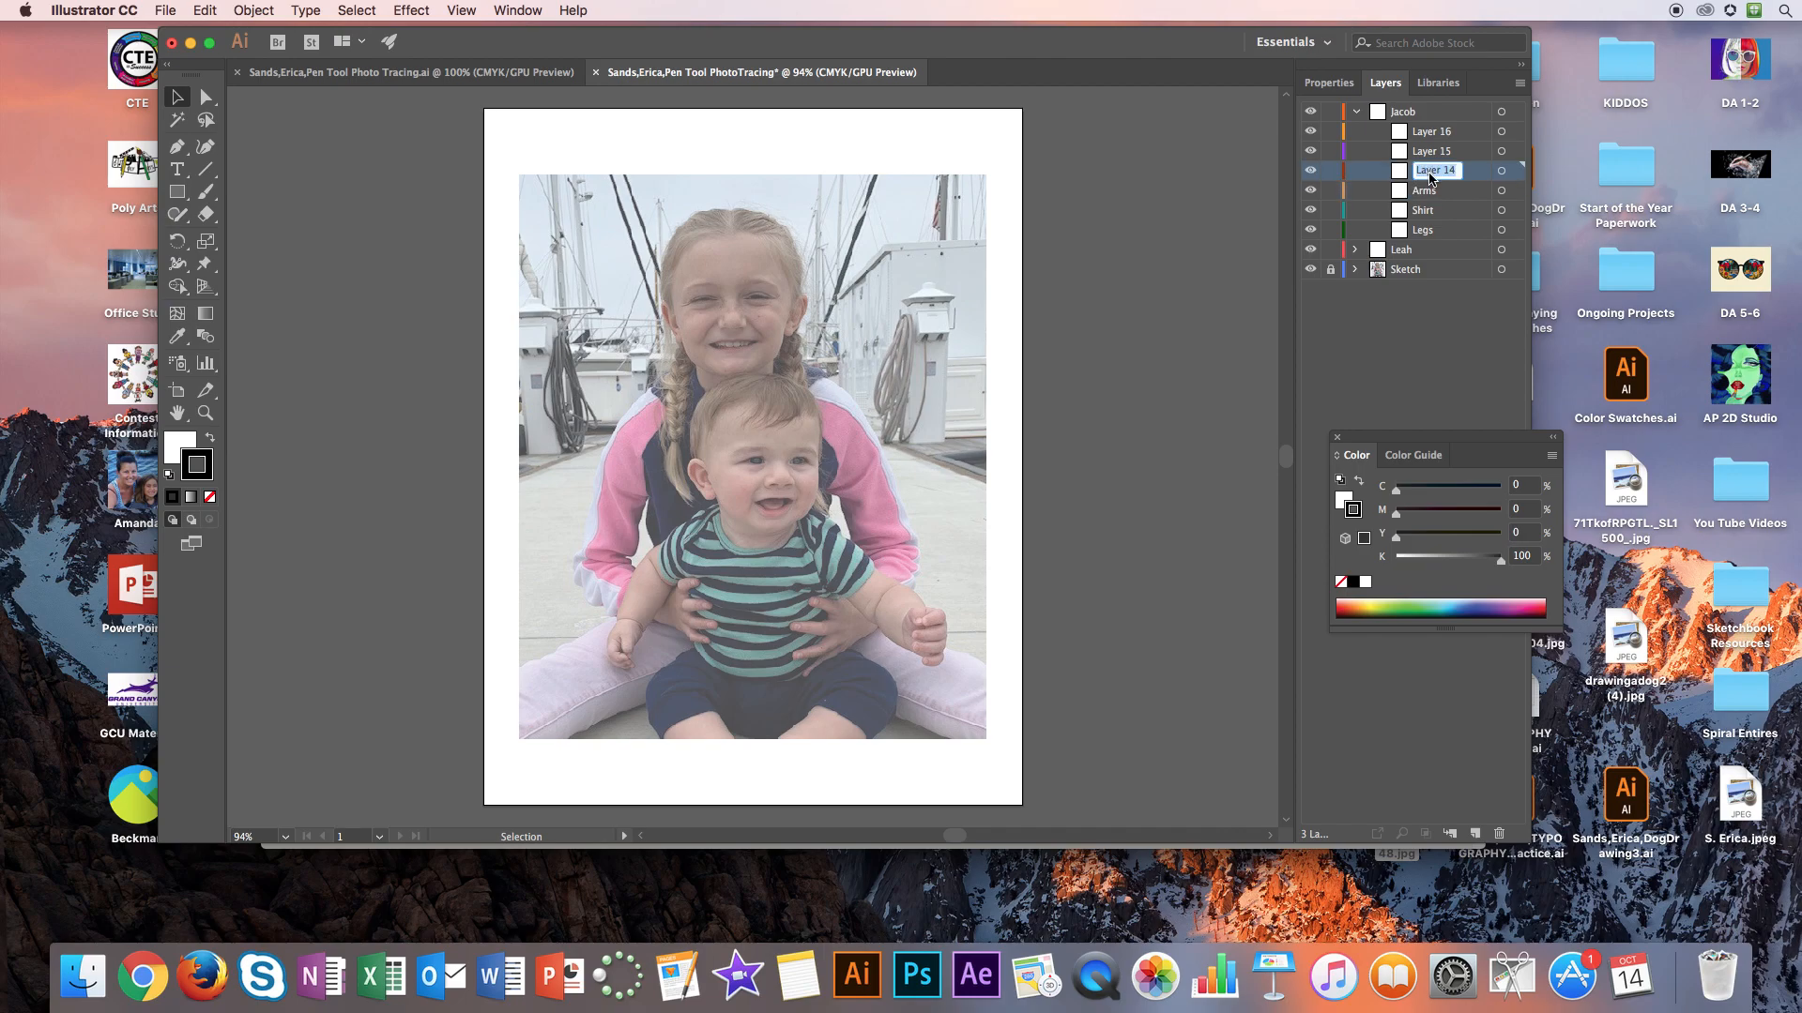
text(Face)
click(1429, 155)
double_click(1429, 153)
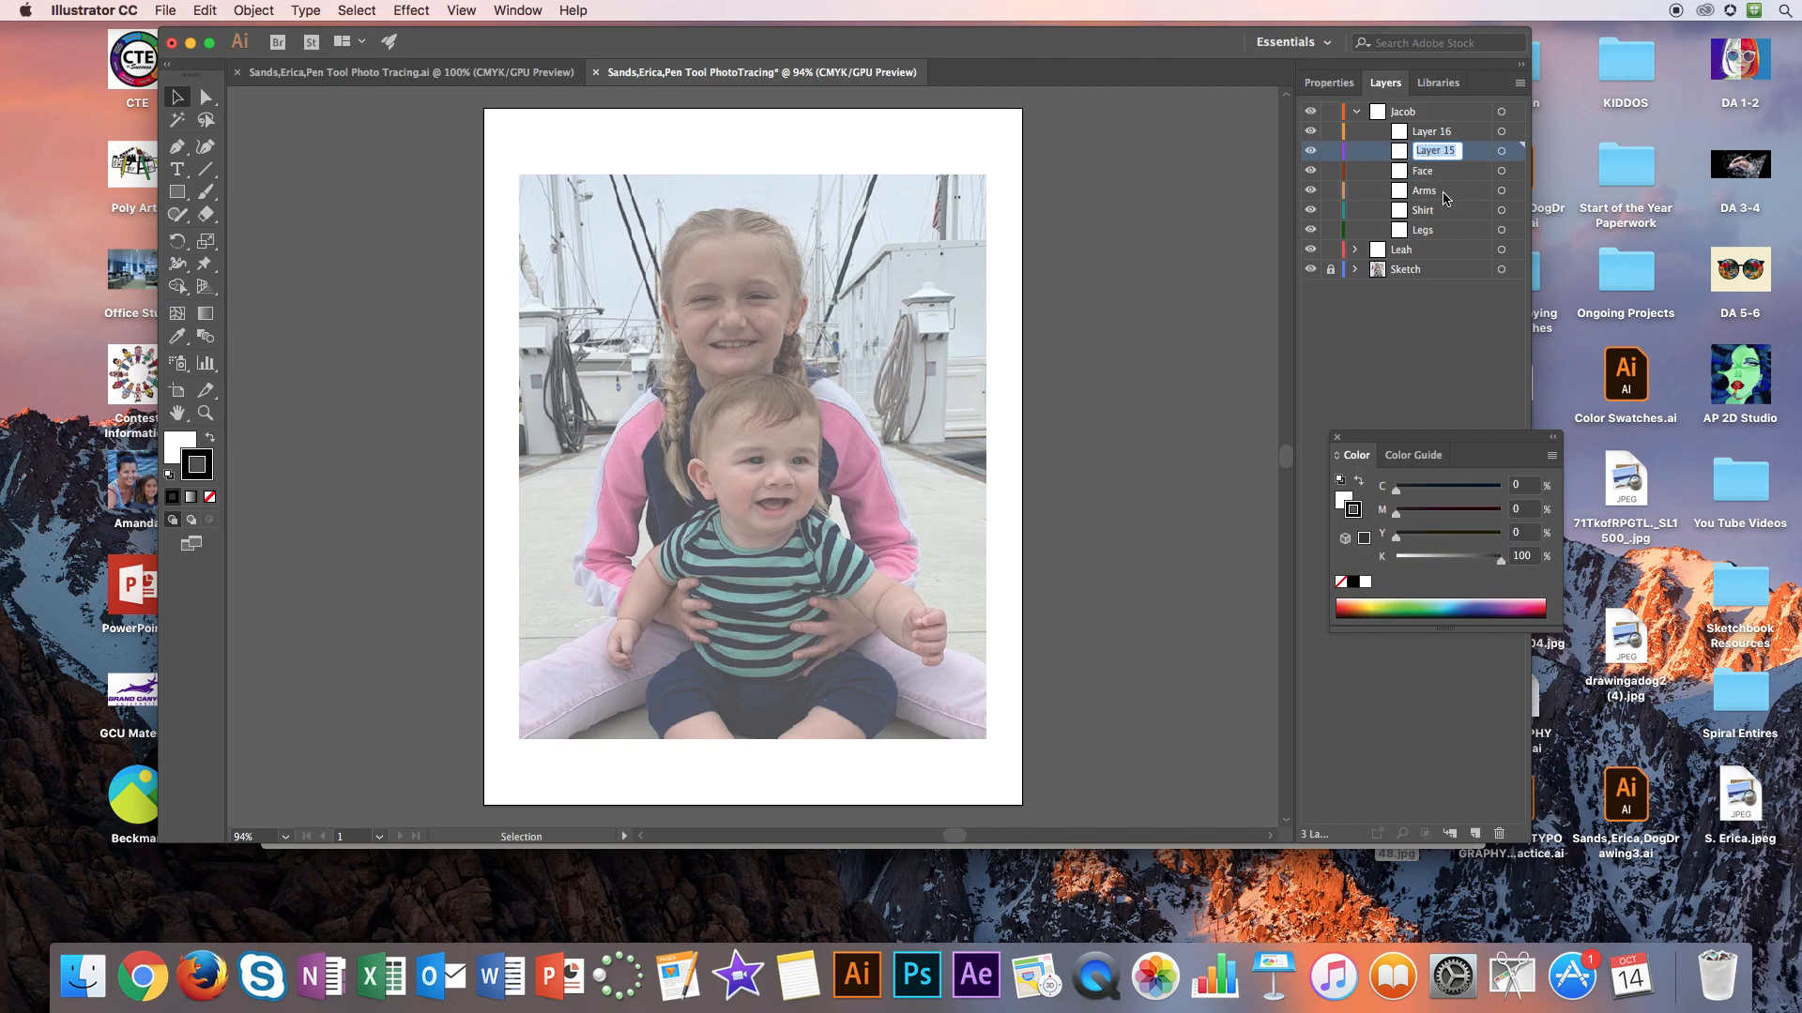
text(Ears)
double_click(1431, 132)
text(H)
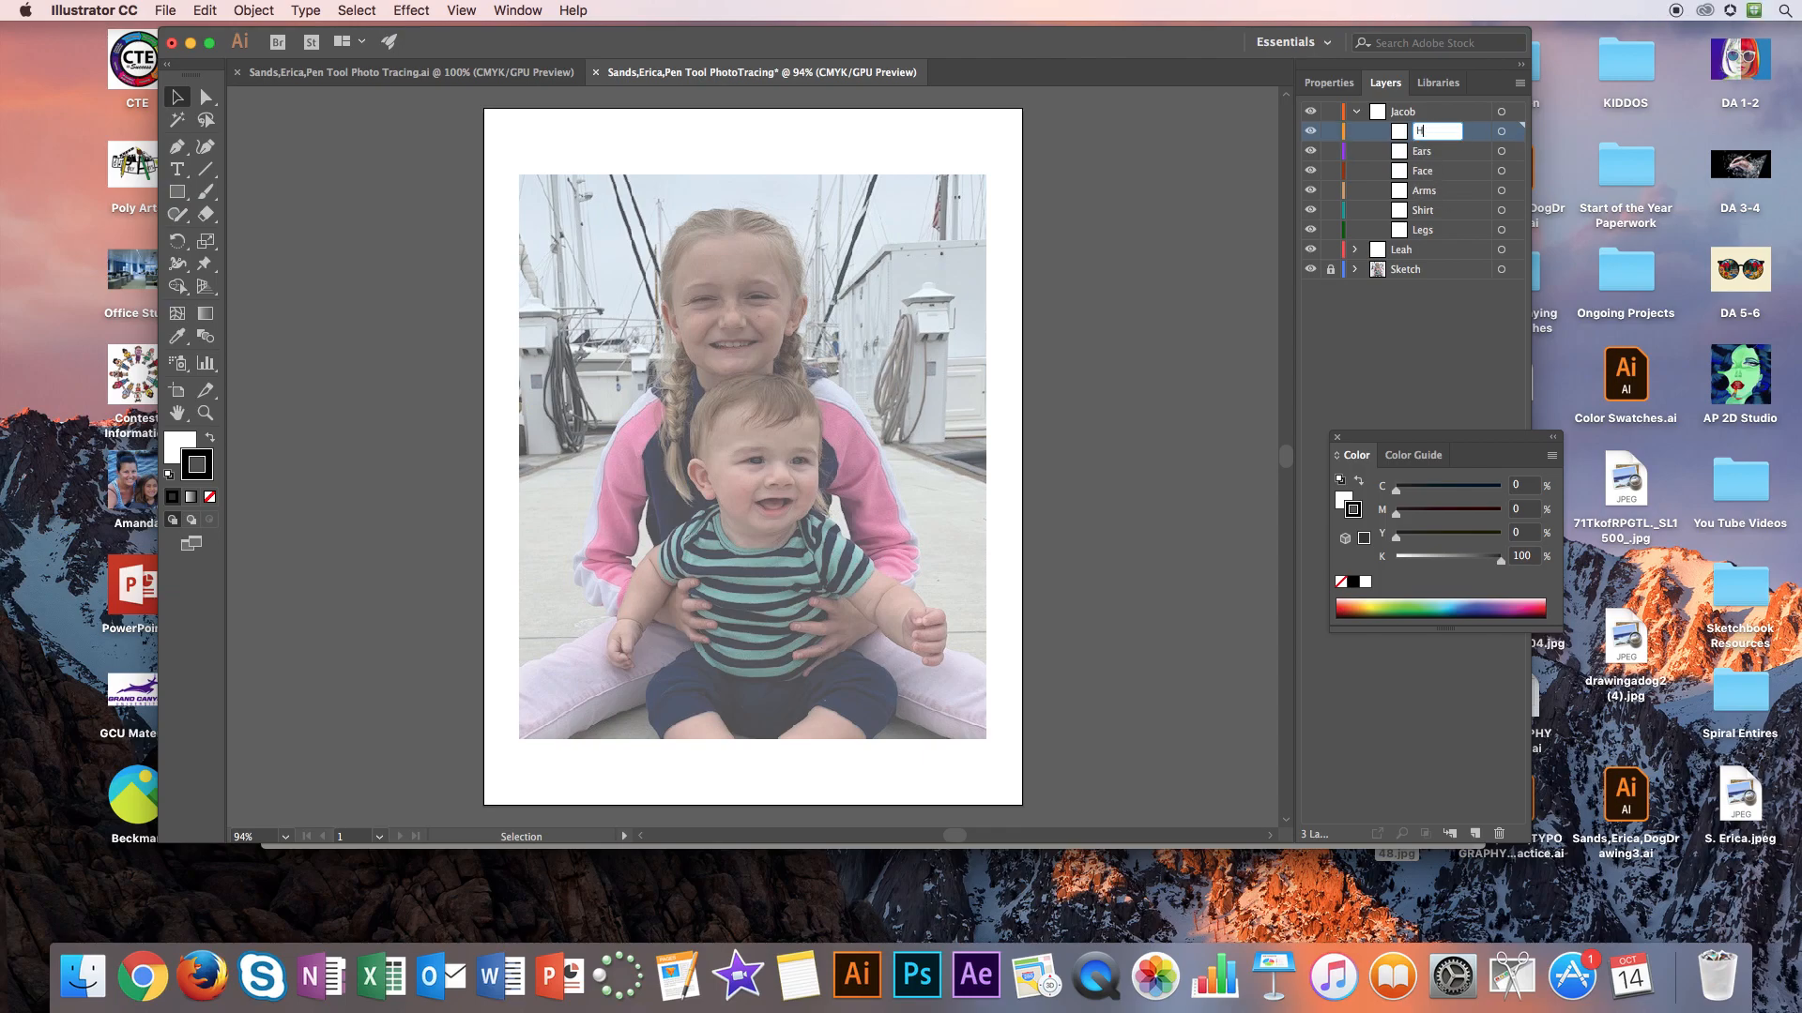
text(air)
key(Return)
Collapse the boy's layer, expand the girl's layer, and select her Pants sublayer
click(1358, 111)
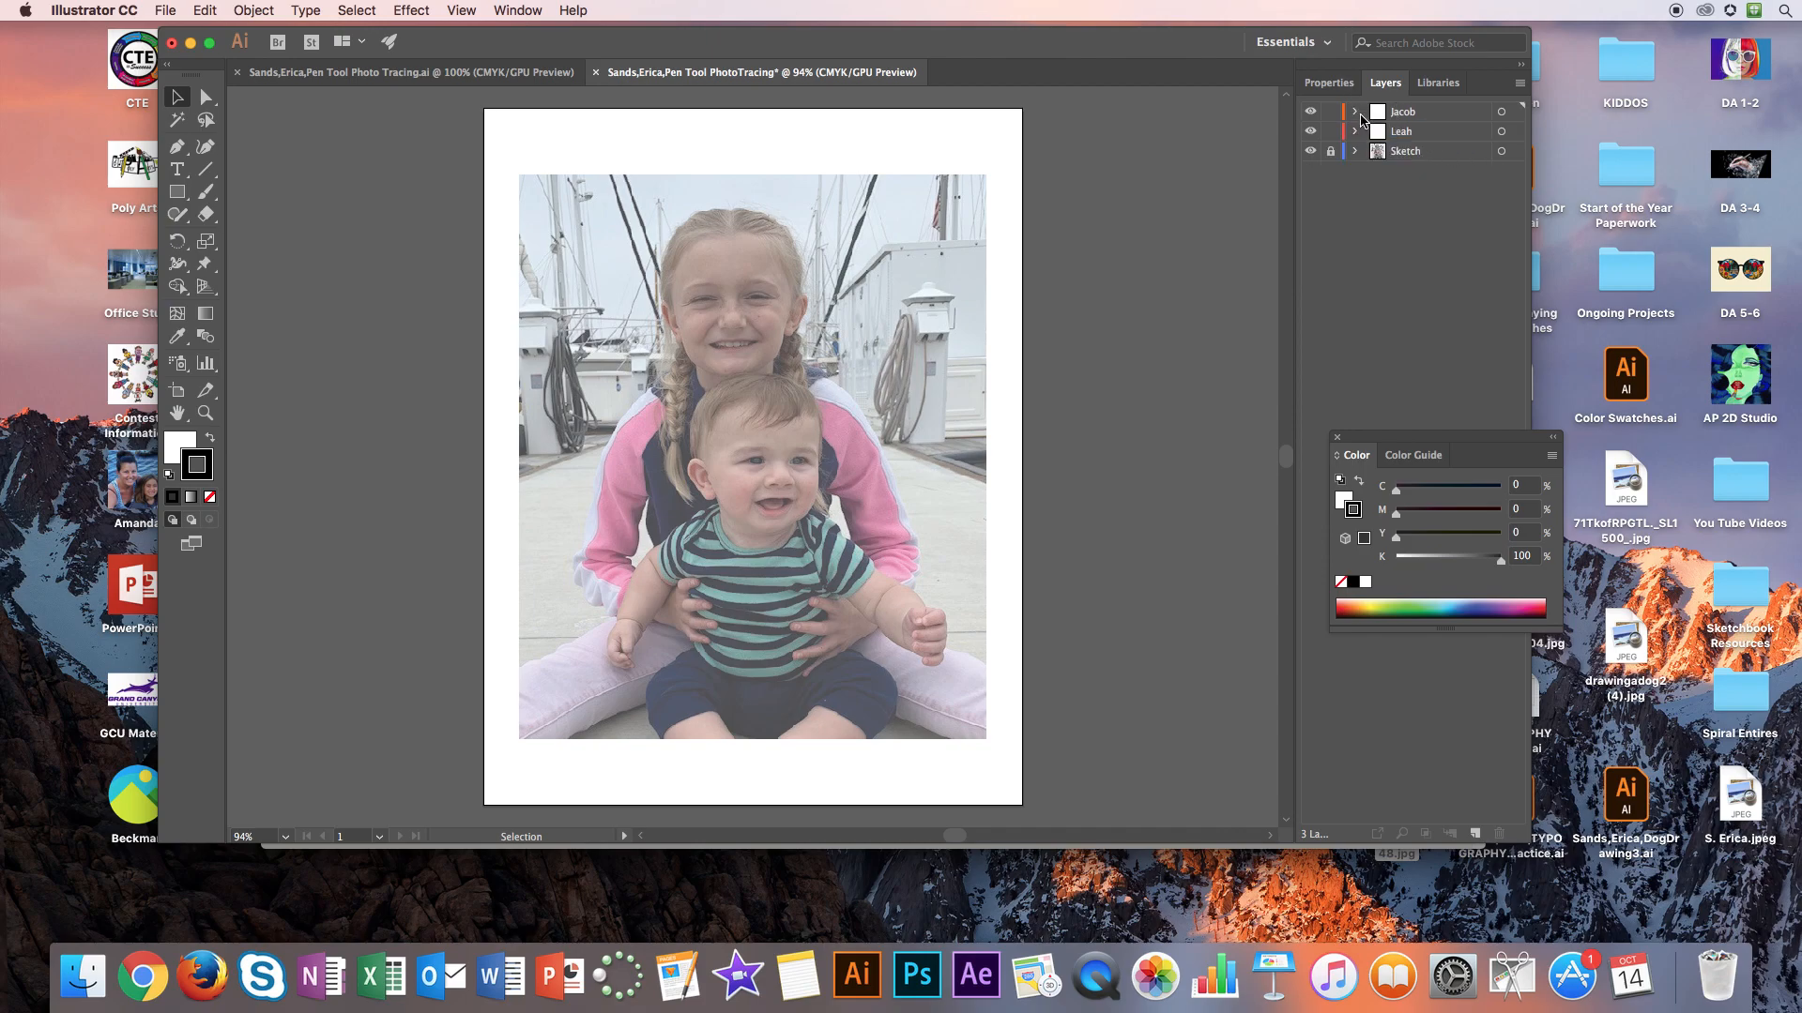
click(1356, 132)
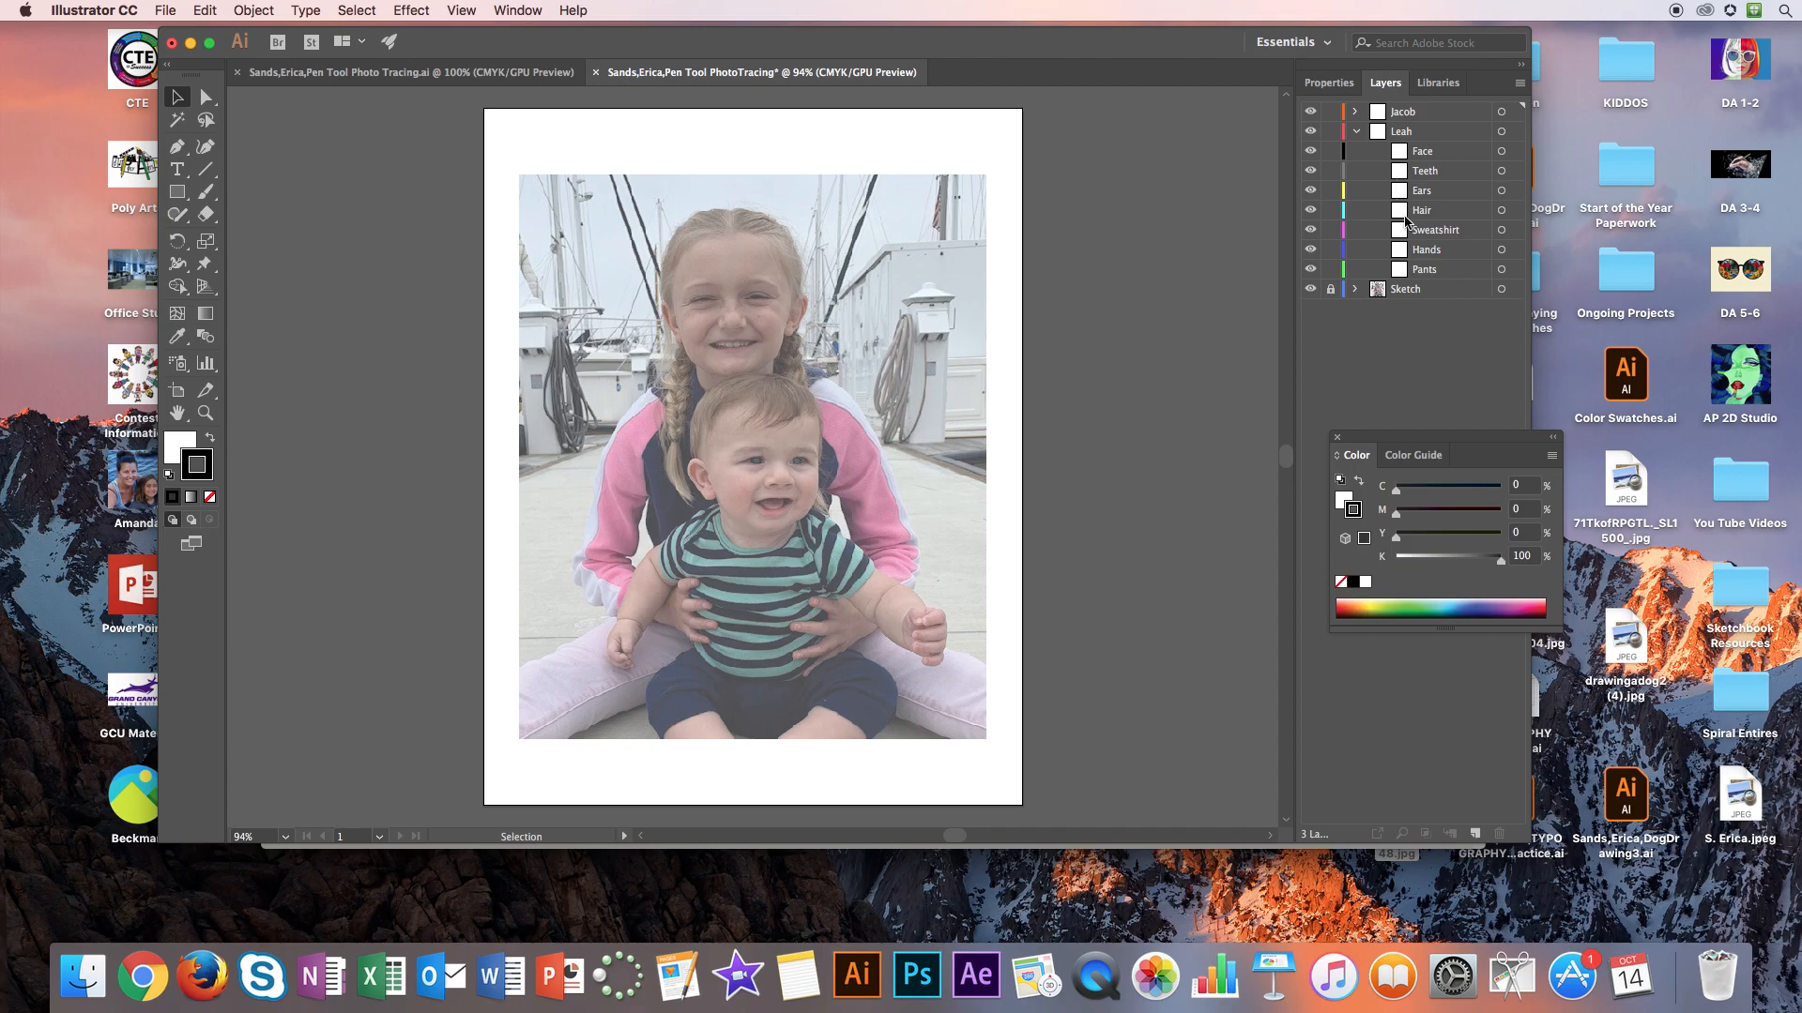
click(1431, 272)
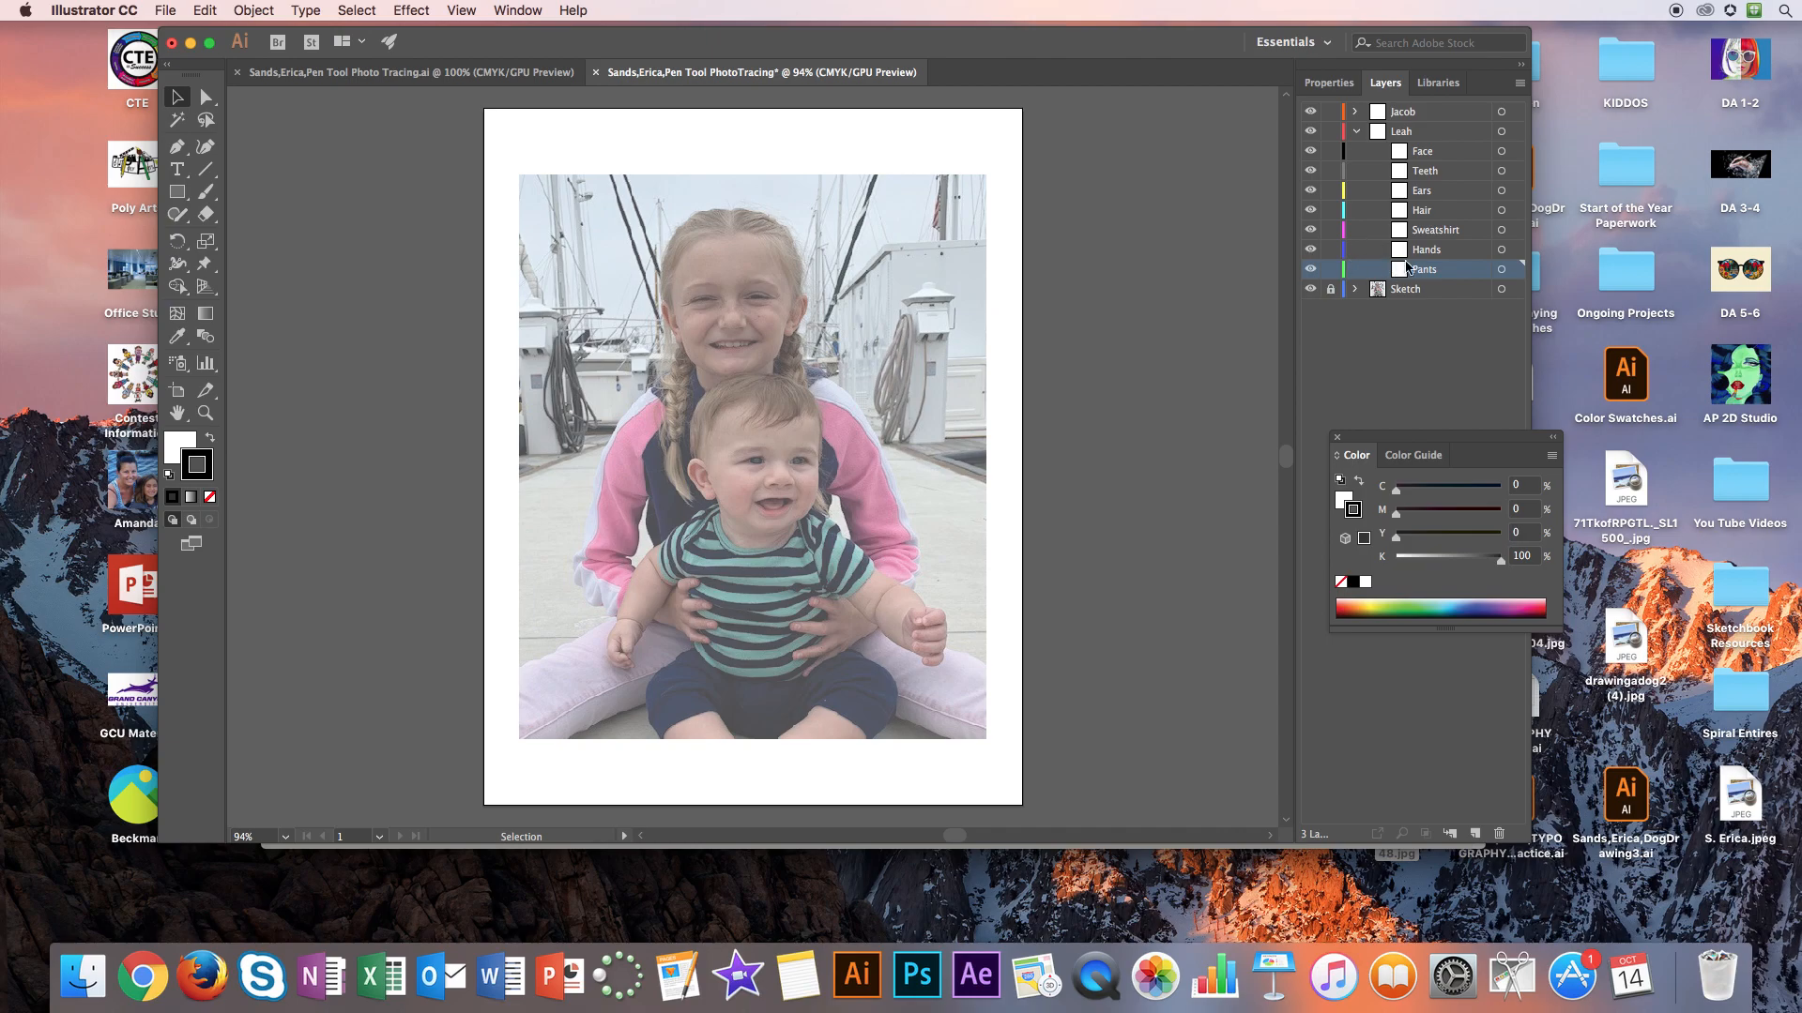
mouse_move(1456, 269)
mouse_down()
mouse_move(1454, 244)
mouse_move(1459, 281)
mouse_up()
click(1460, 271)
Reposition the Color panel and switch to the Pen tool
drag(1446, 440, 1450, 340)
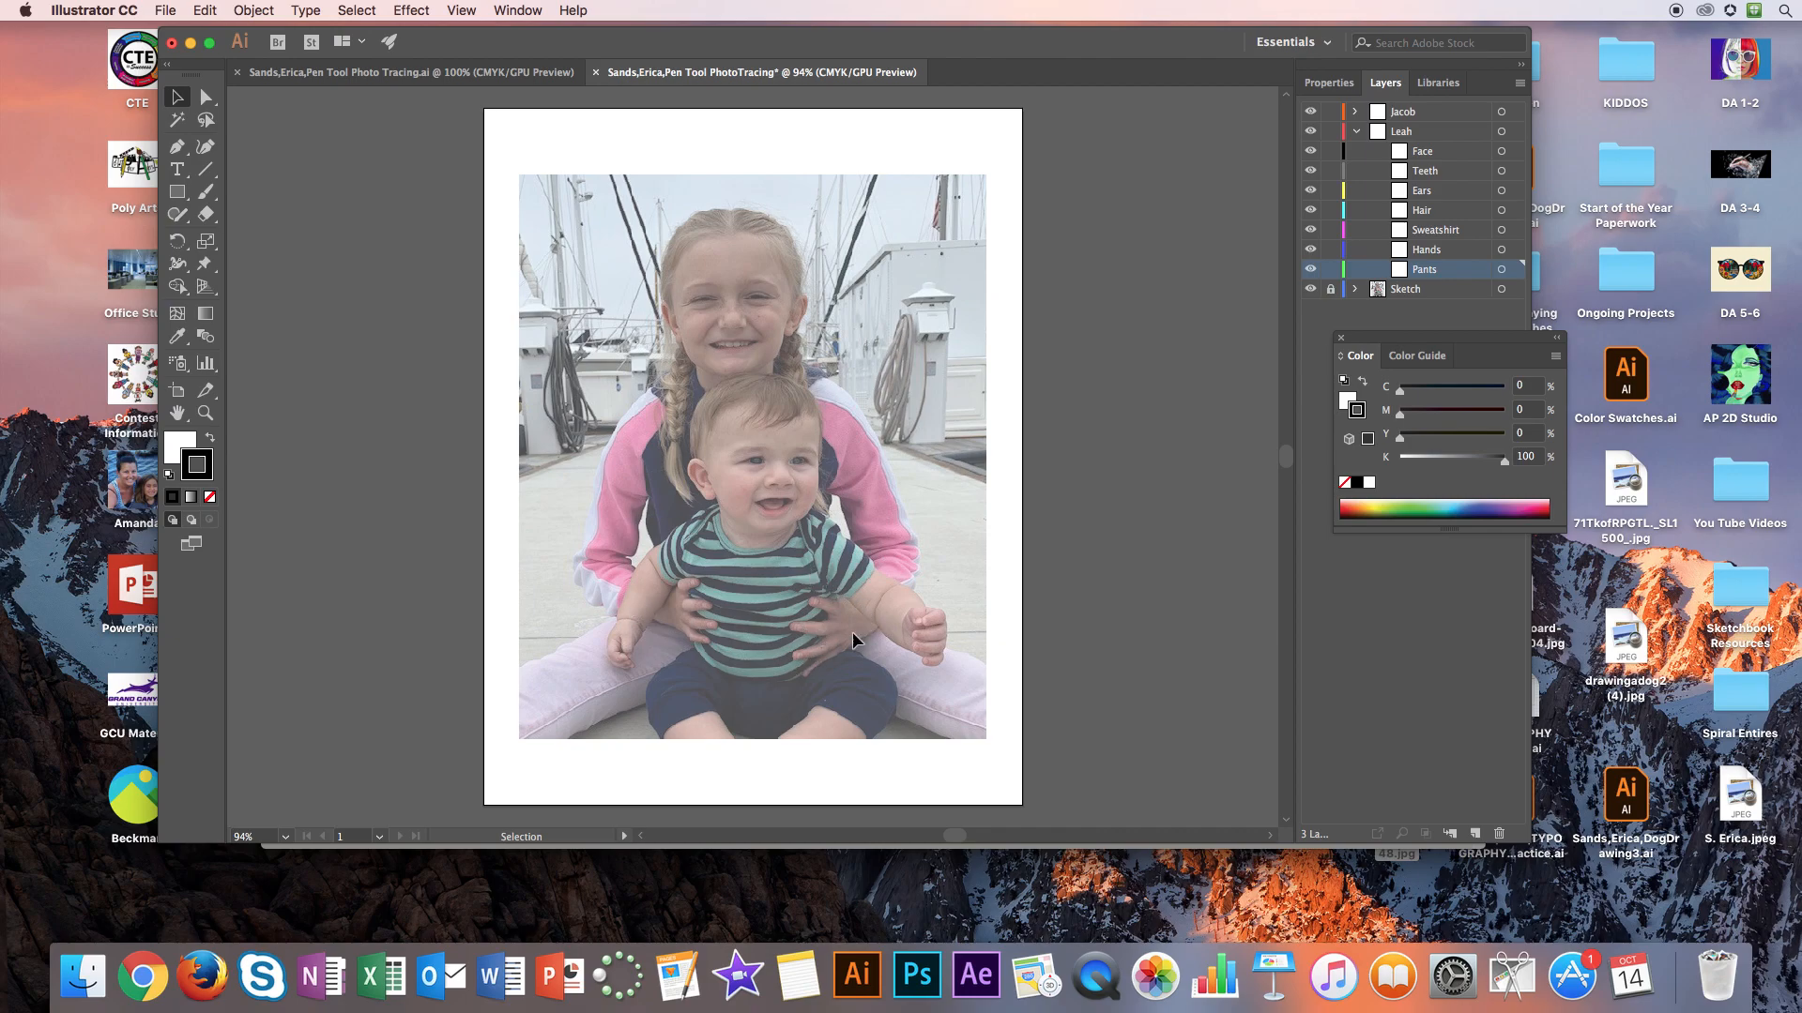
drag(1387, 340, 1391, 423)
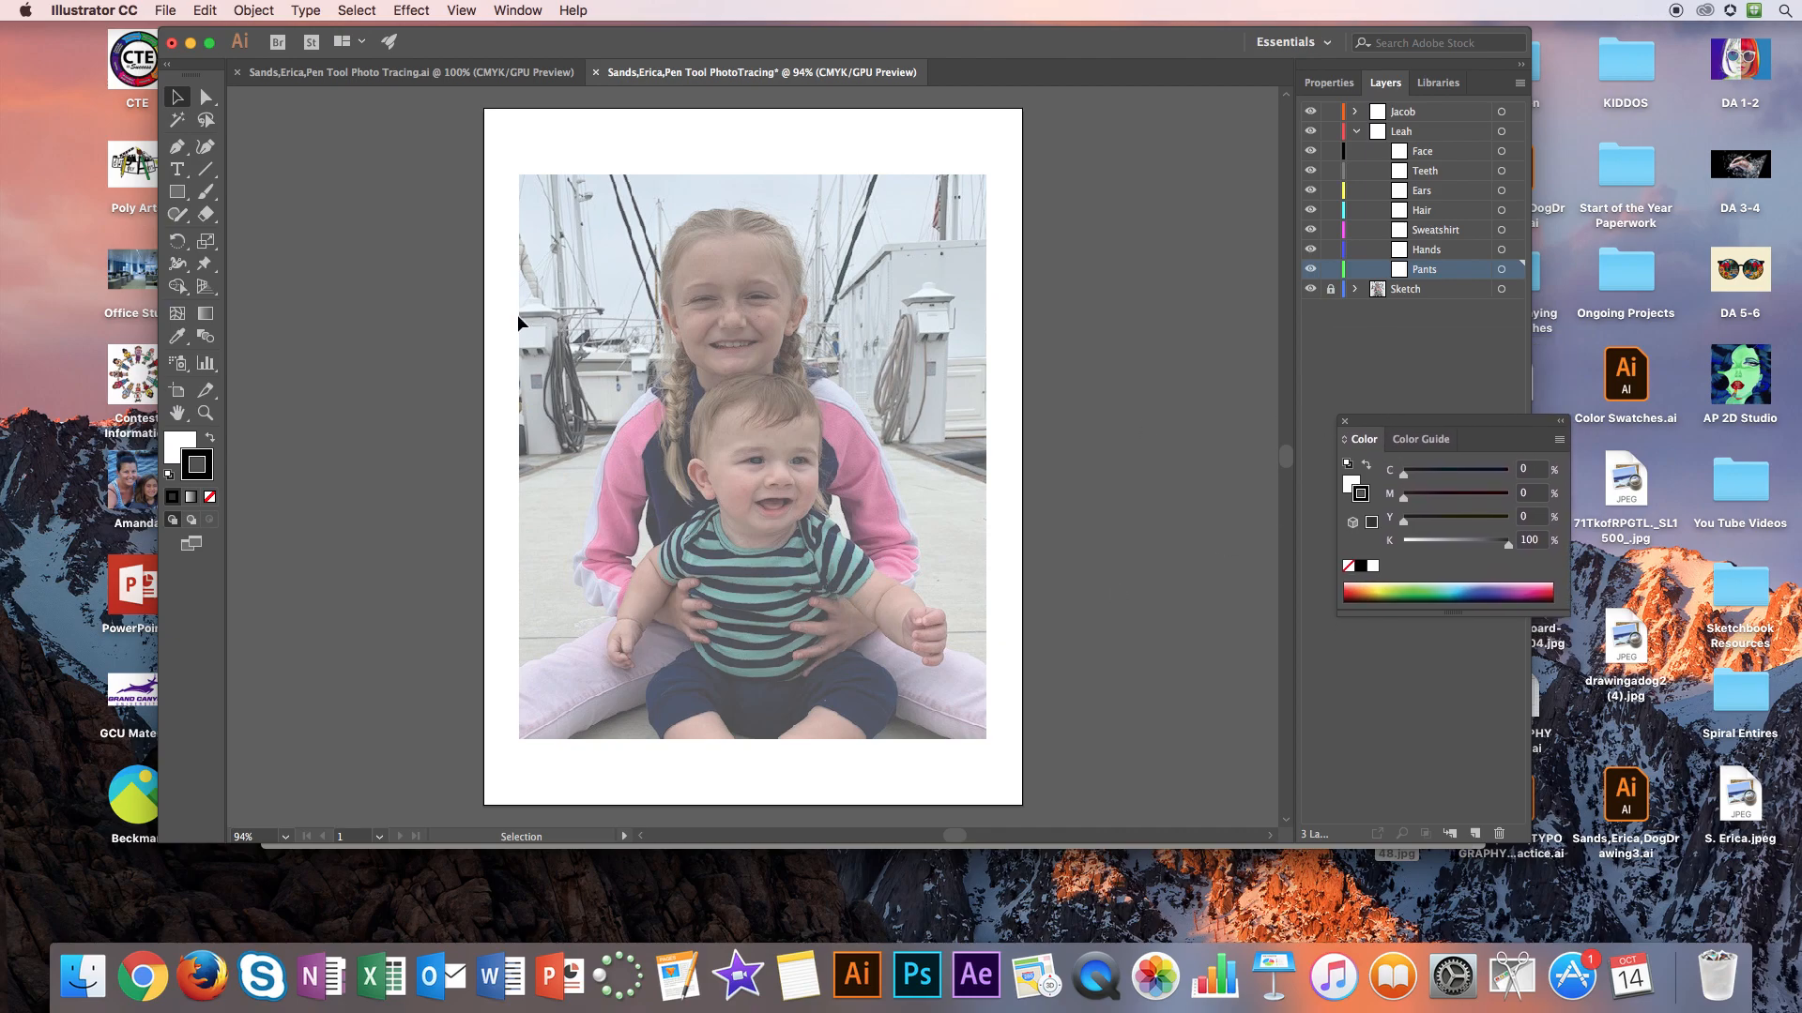
click(177, 146)
Trace the pant leg's upper edge down the photo's left and bottom edges, with no fill
click(672, 589)
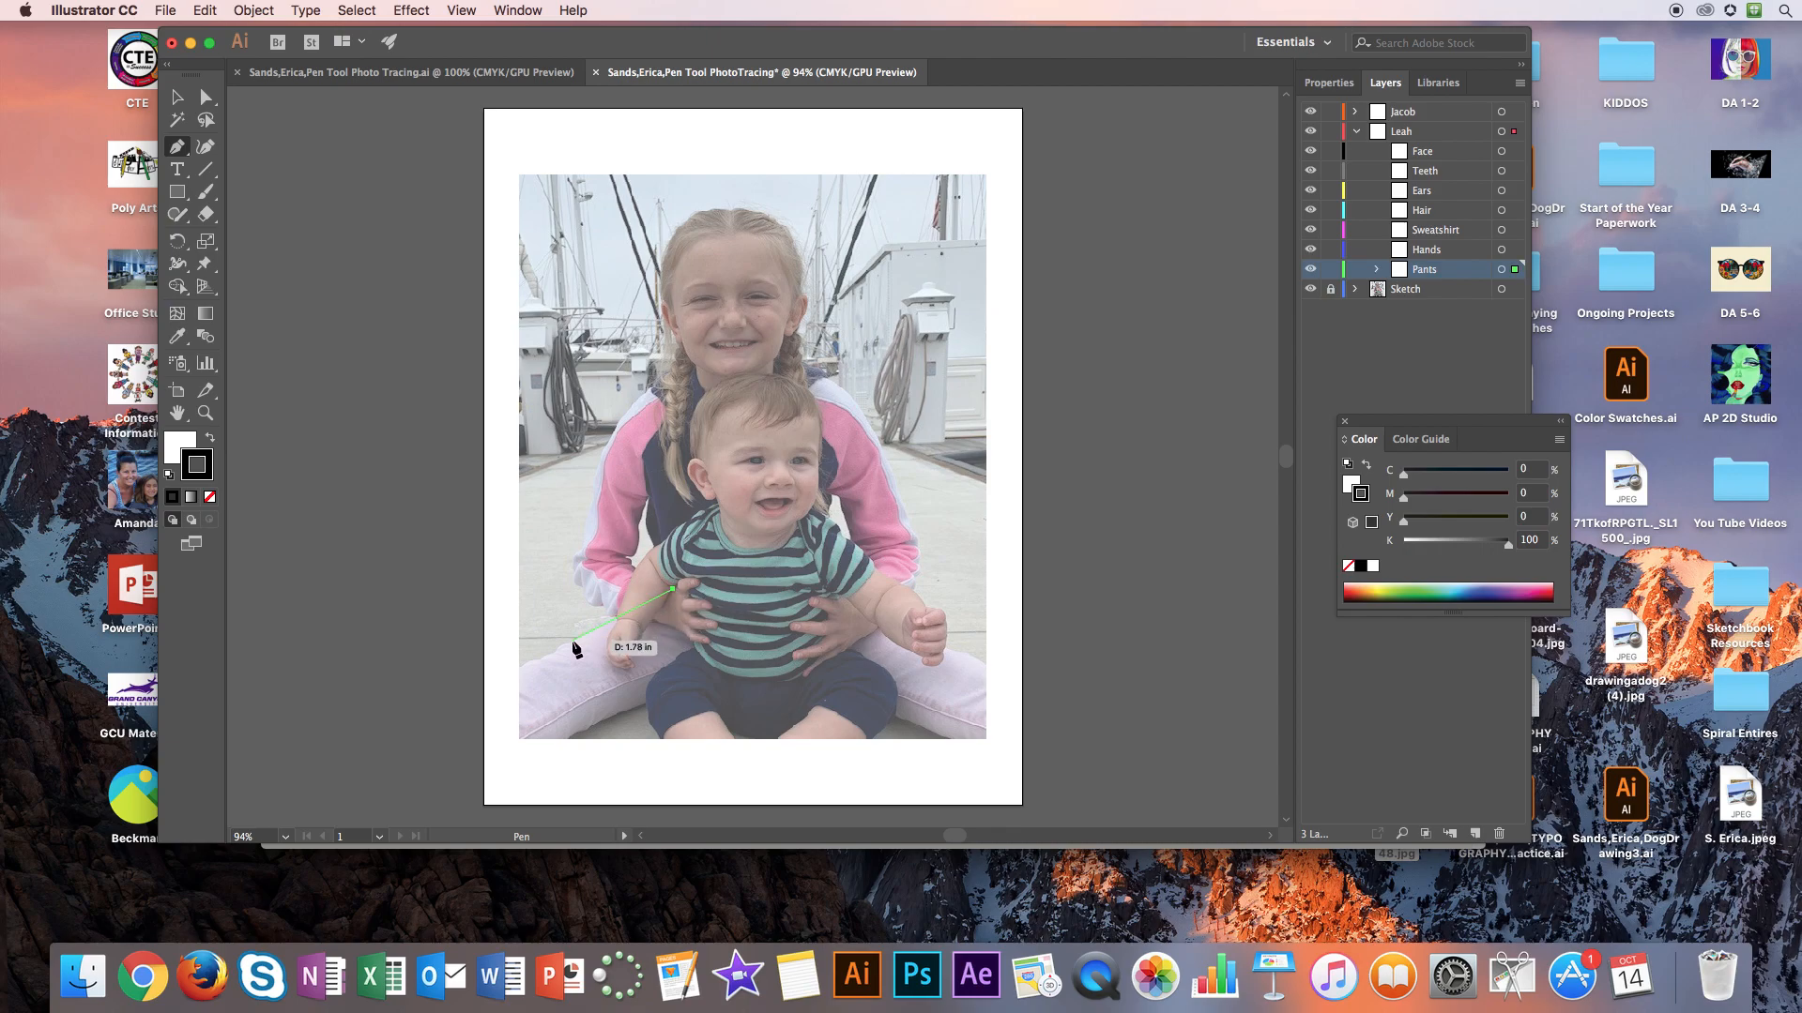
click(567, 646)
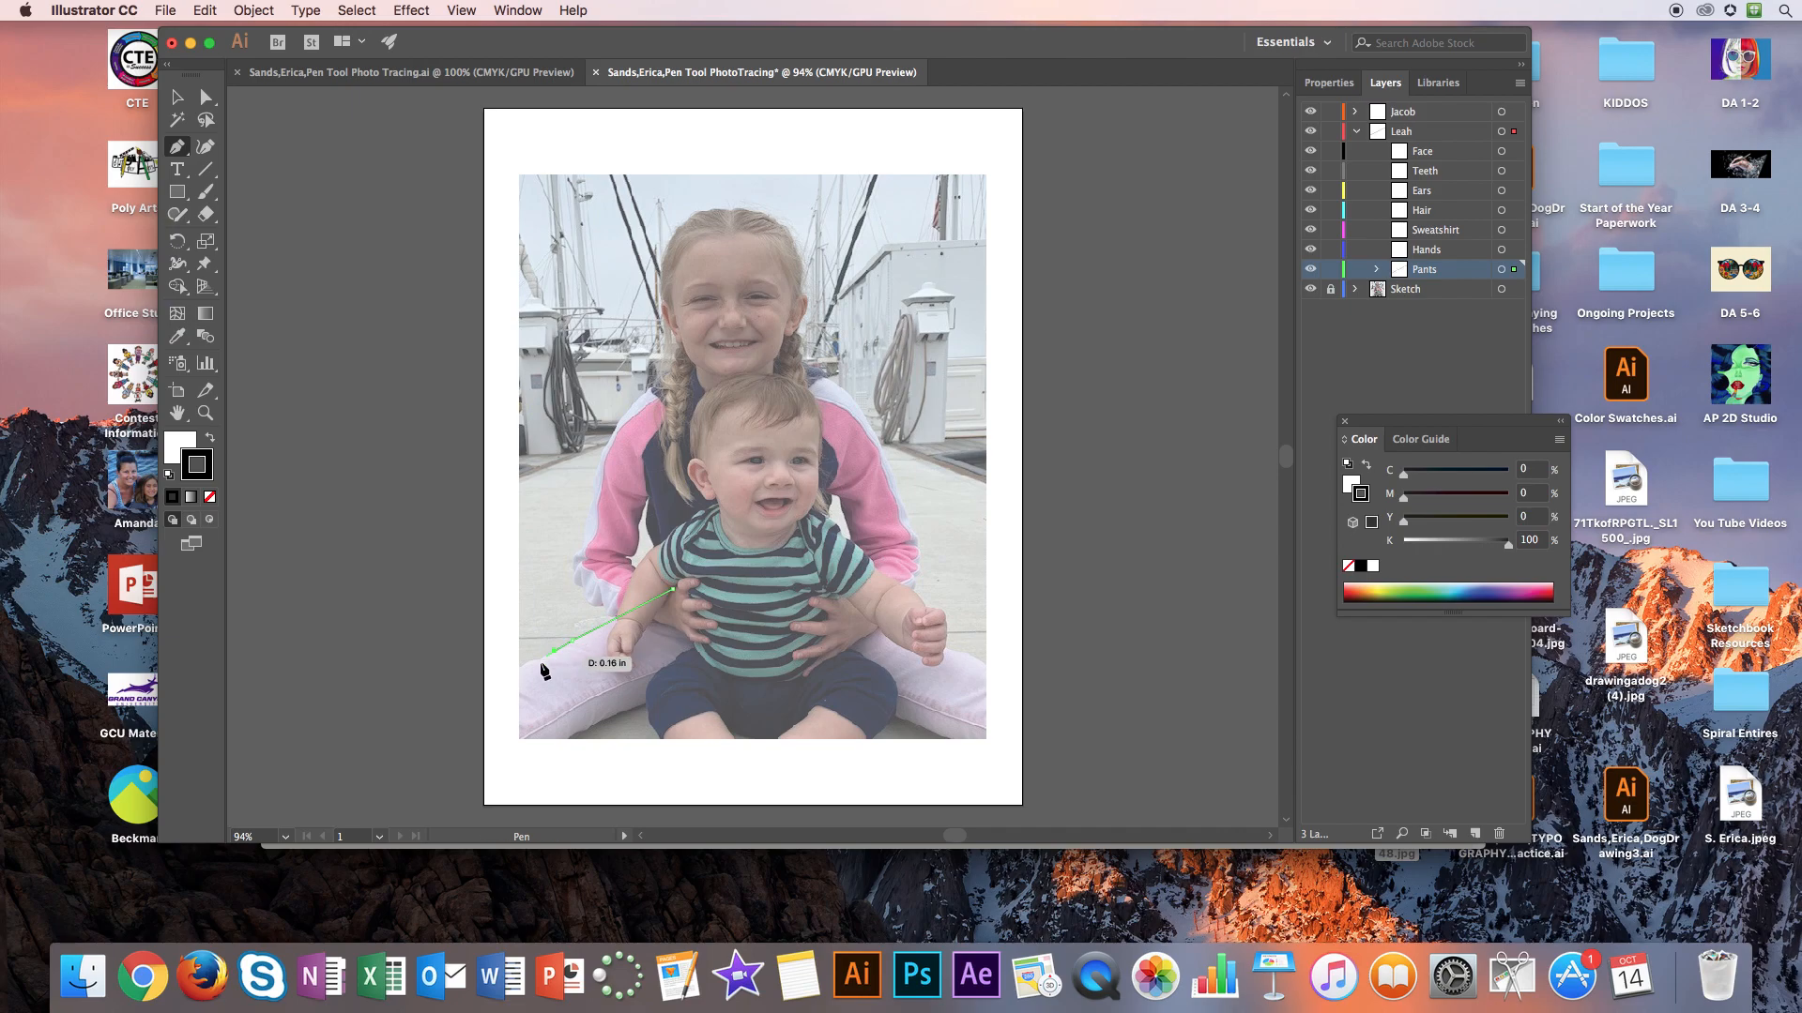
click(536, 659)
click(519, 669)
click(519, 738)
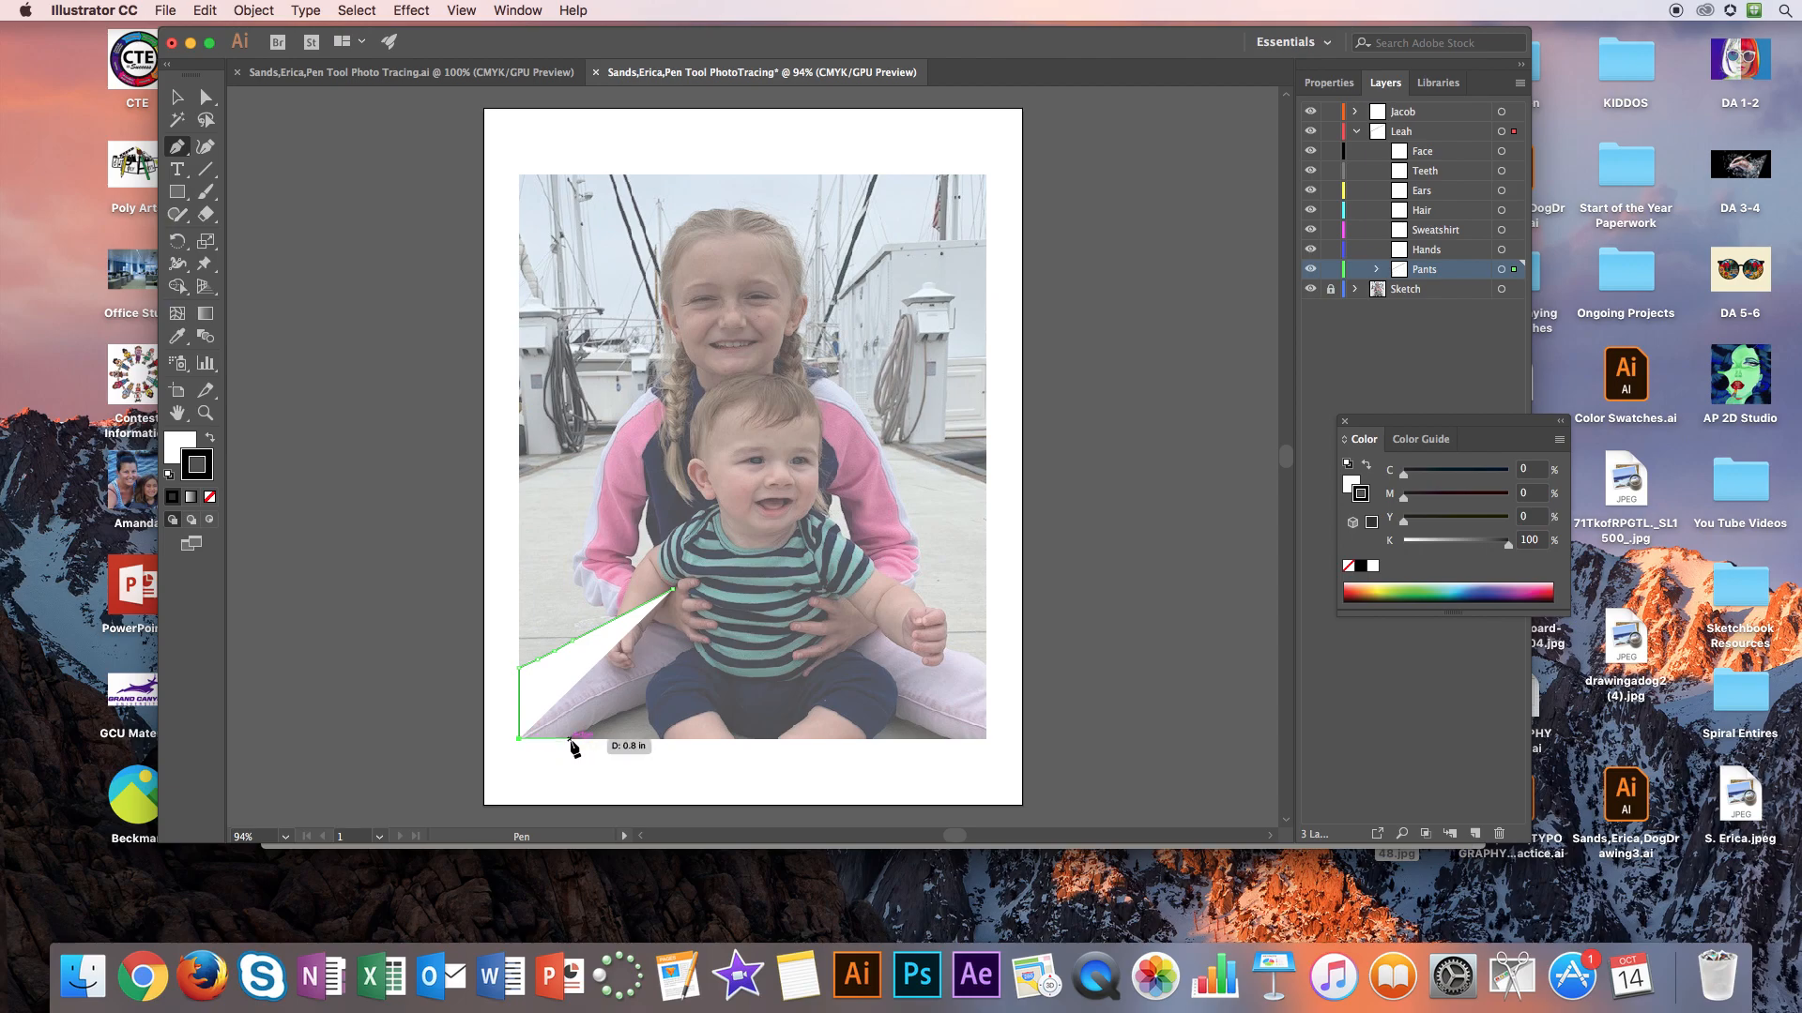
click(568, 739)
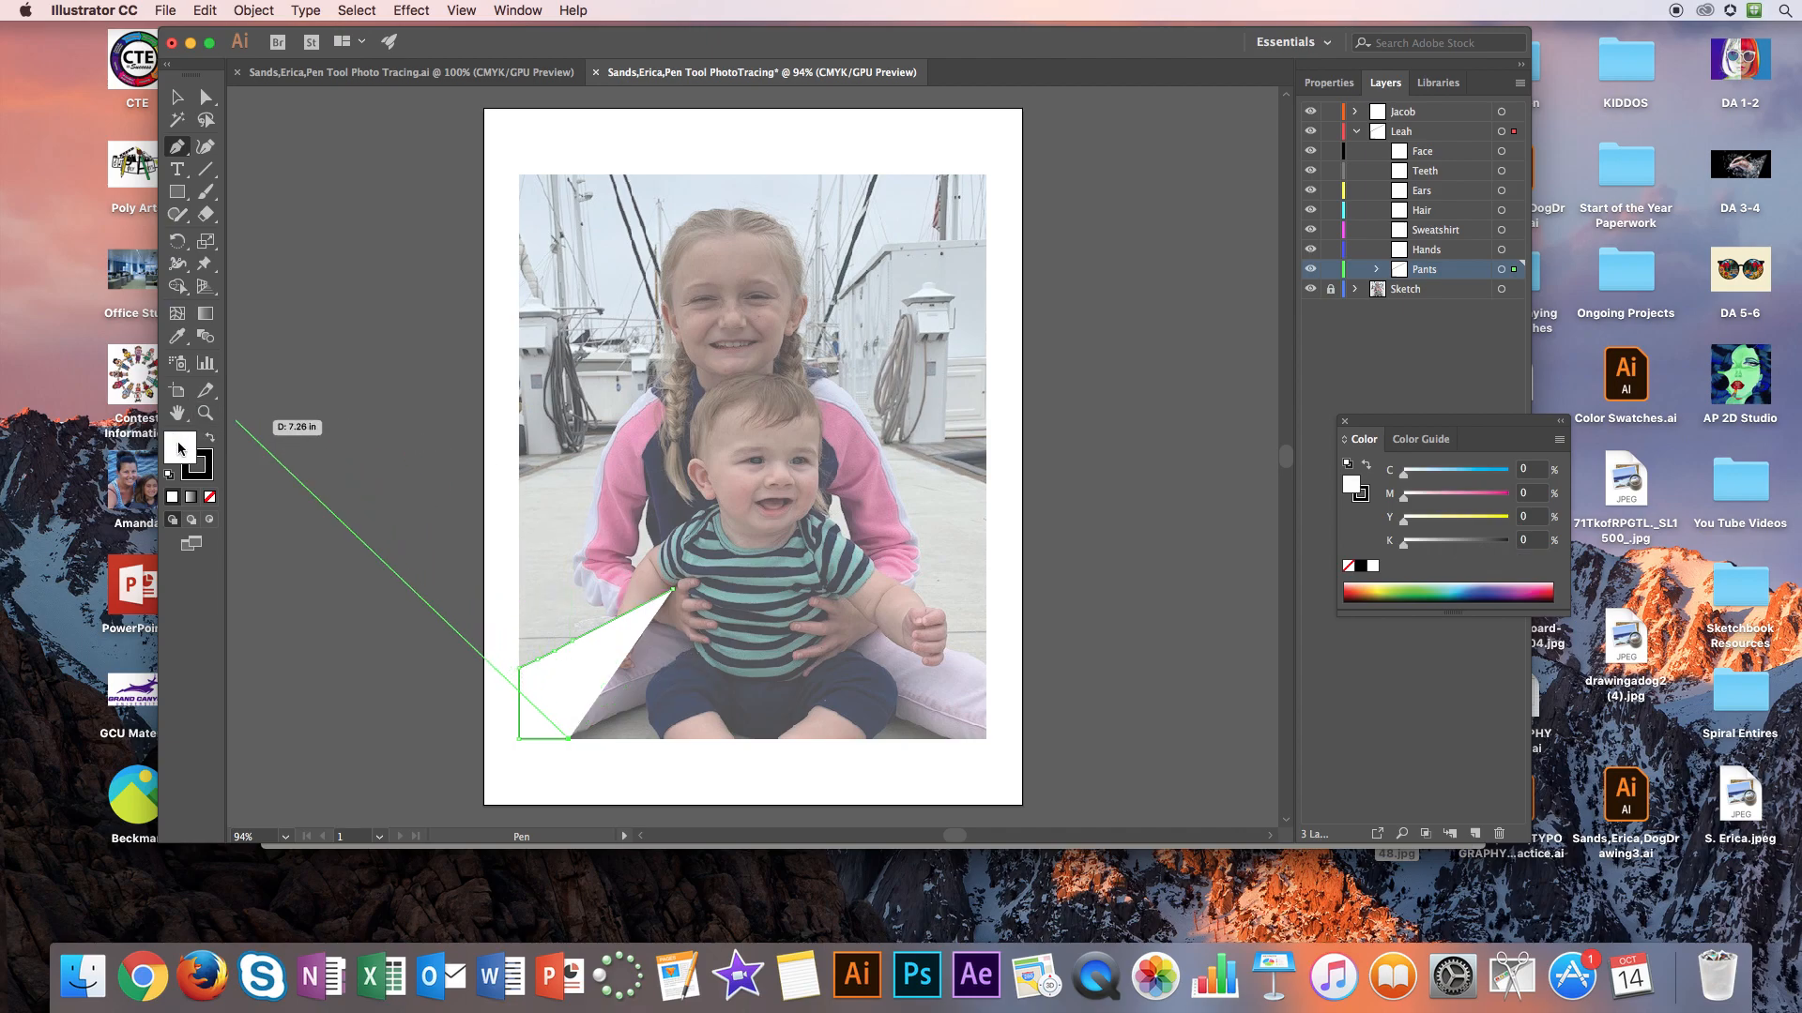
click(209, 496)
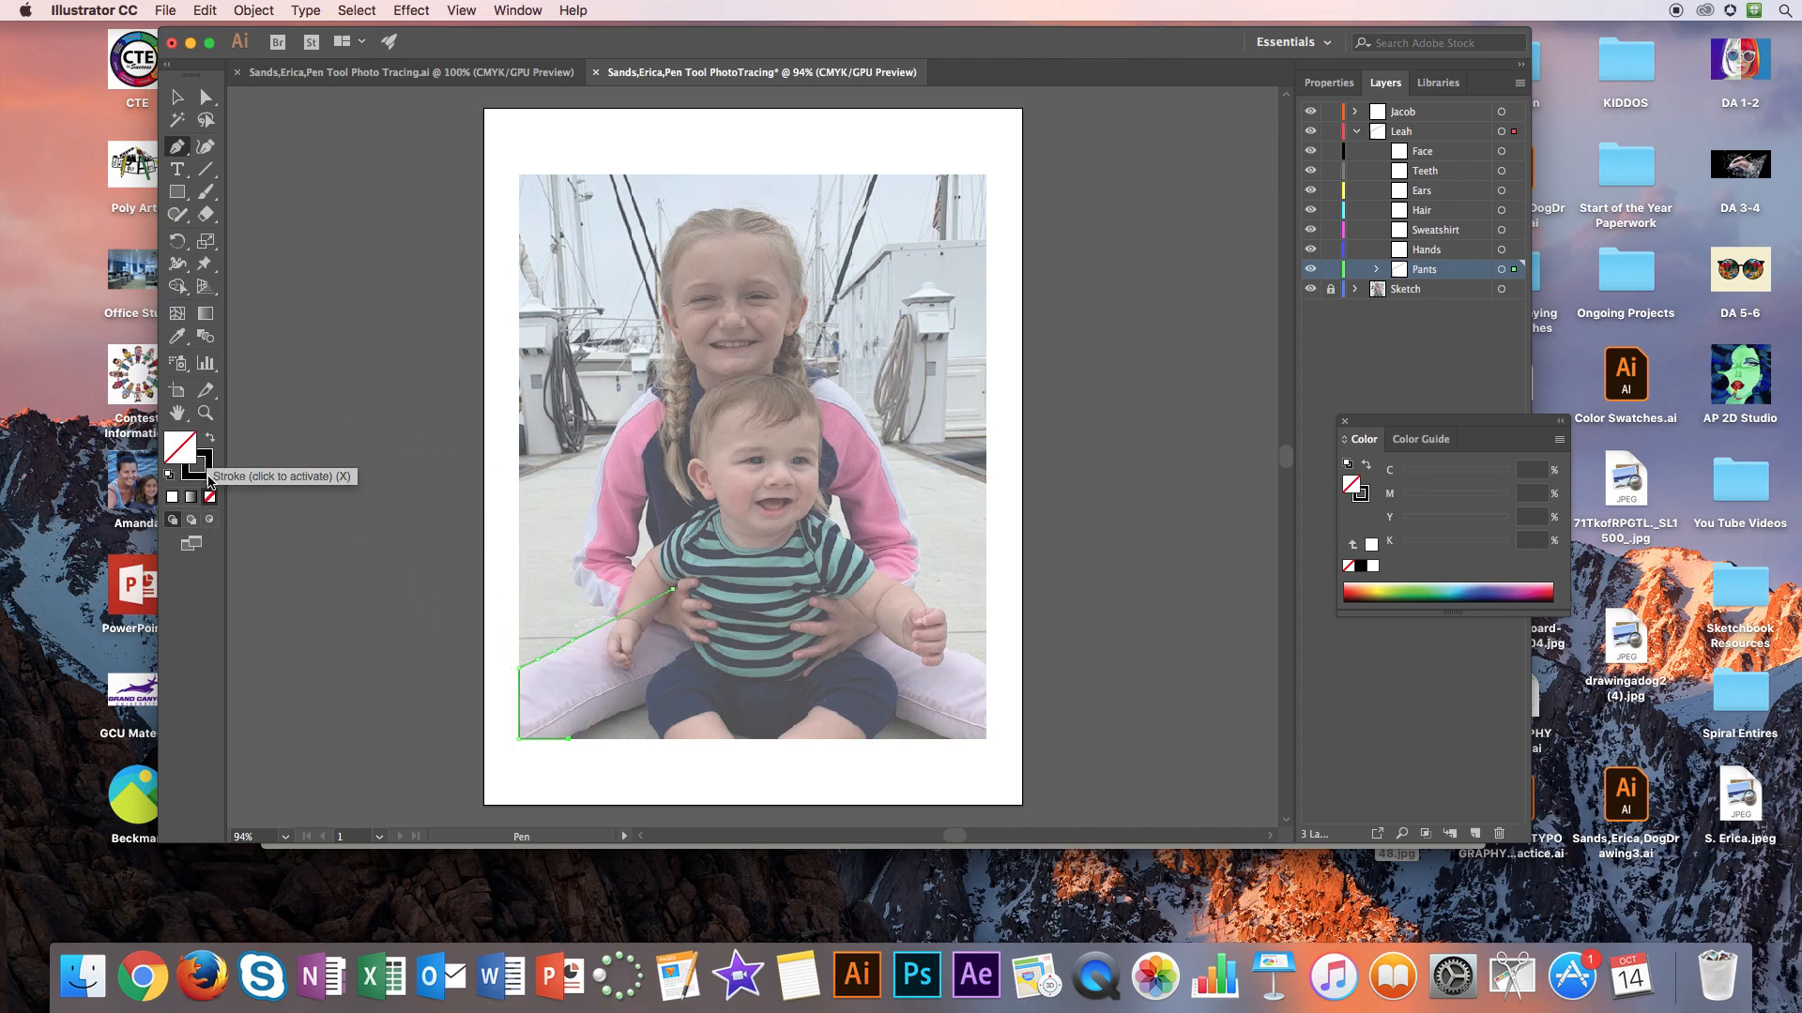
Continue the Pants outline along the pant leg's lower edge to the baby's shorts
click(587, 729)
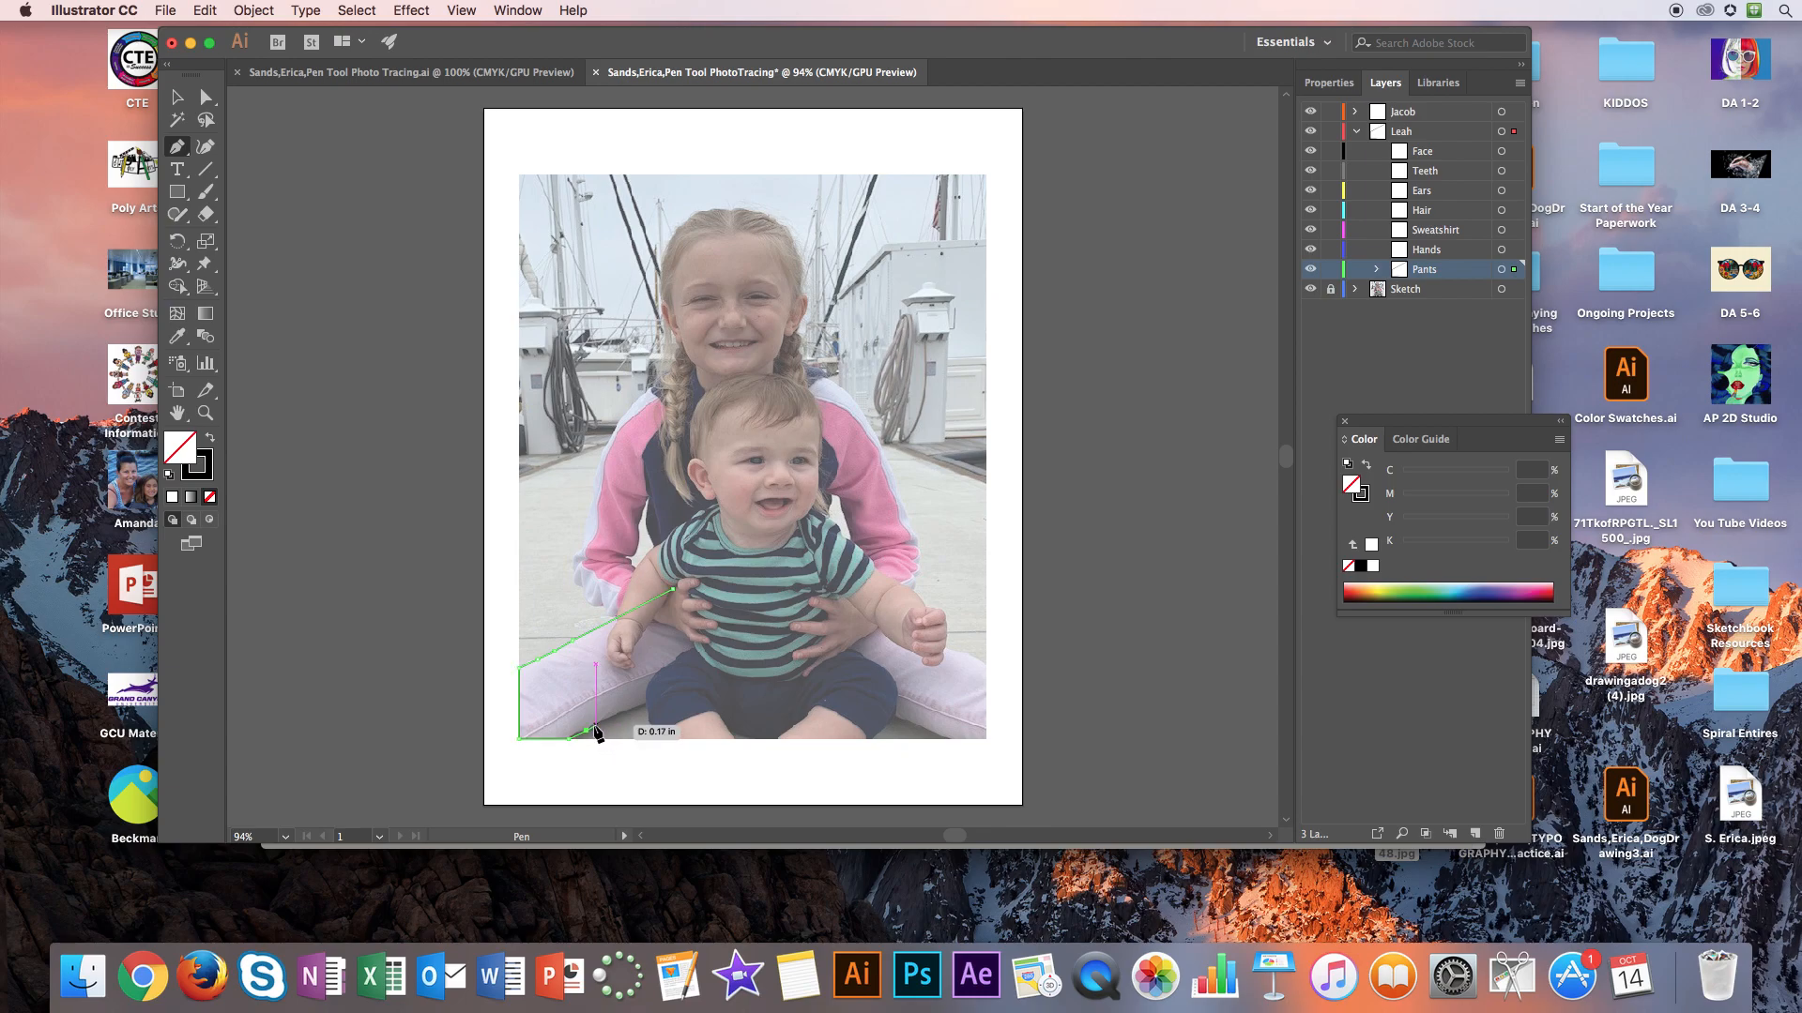
click(597, 723)
click(617, 716)
click(627, 711)
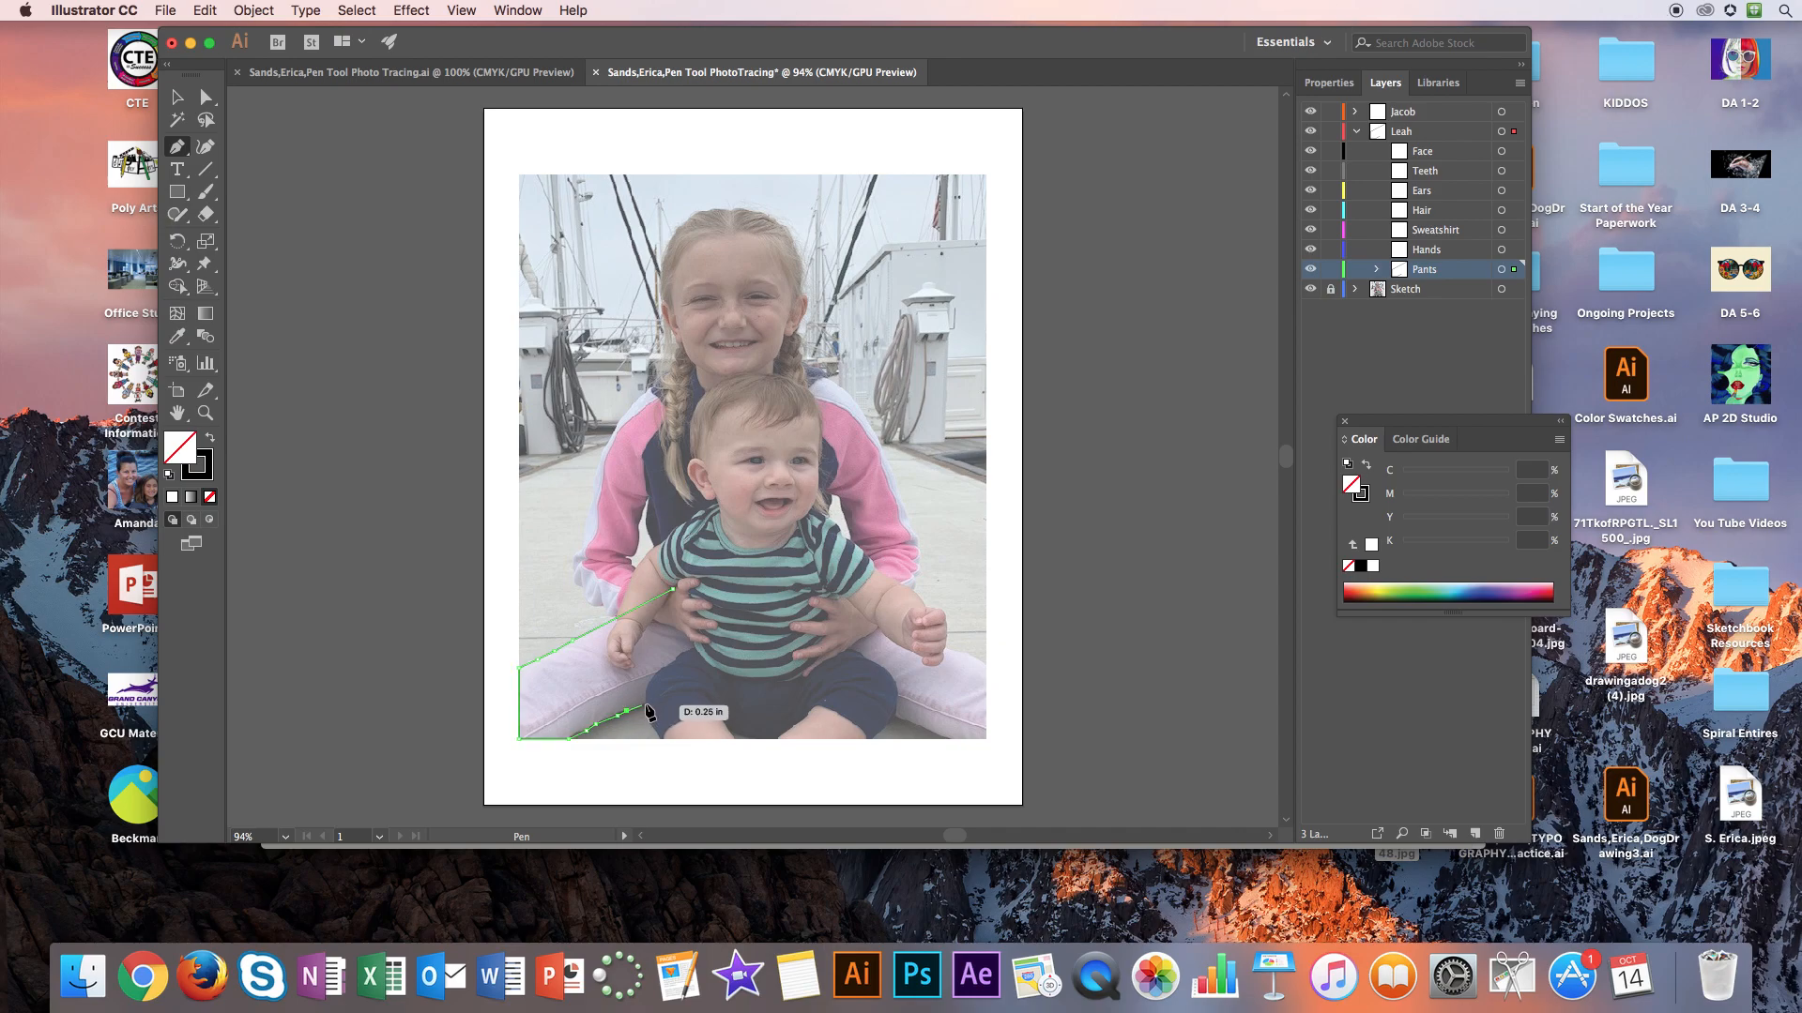
click(748, 665)
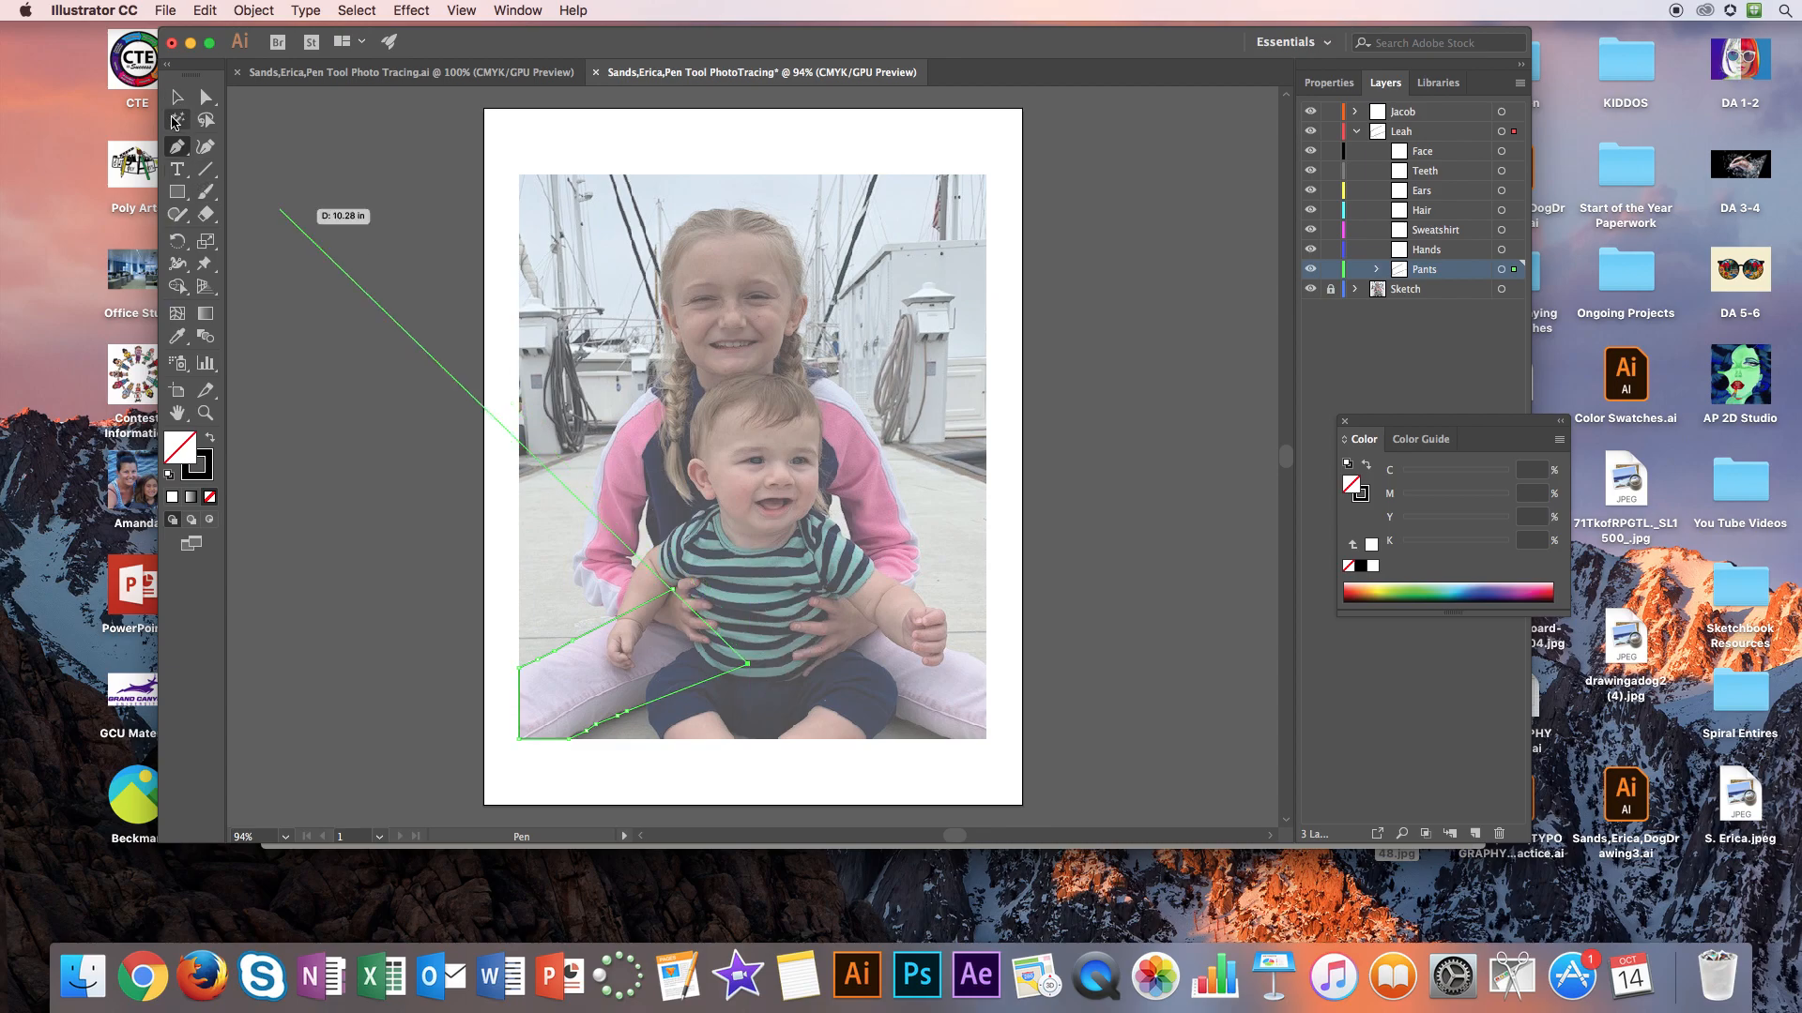
Zoom in on the pant-leg outline and add curvature anchors along its upper and lower edges
click(213, 413)
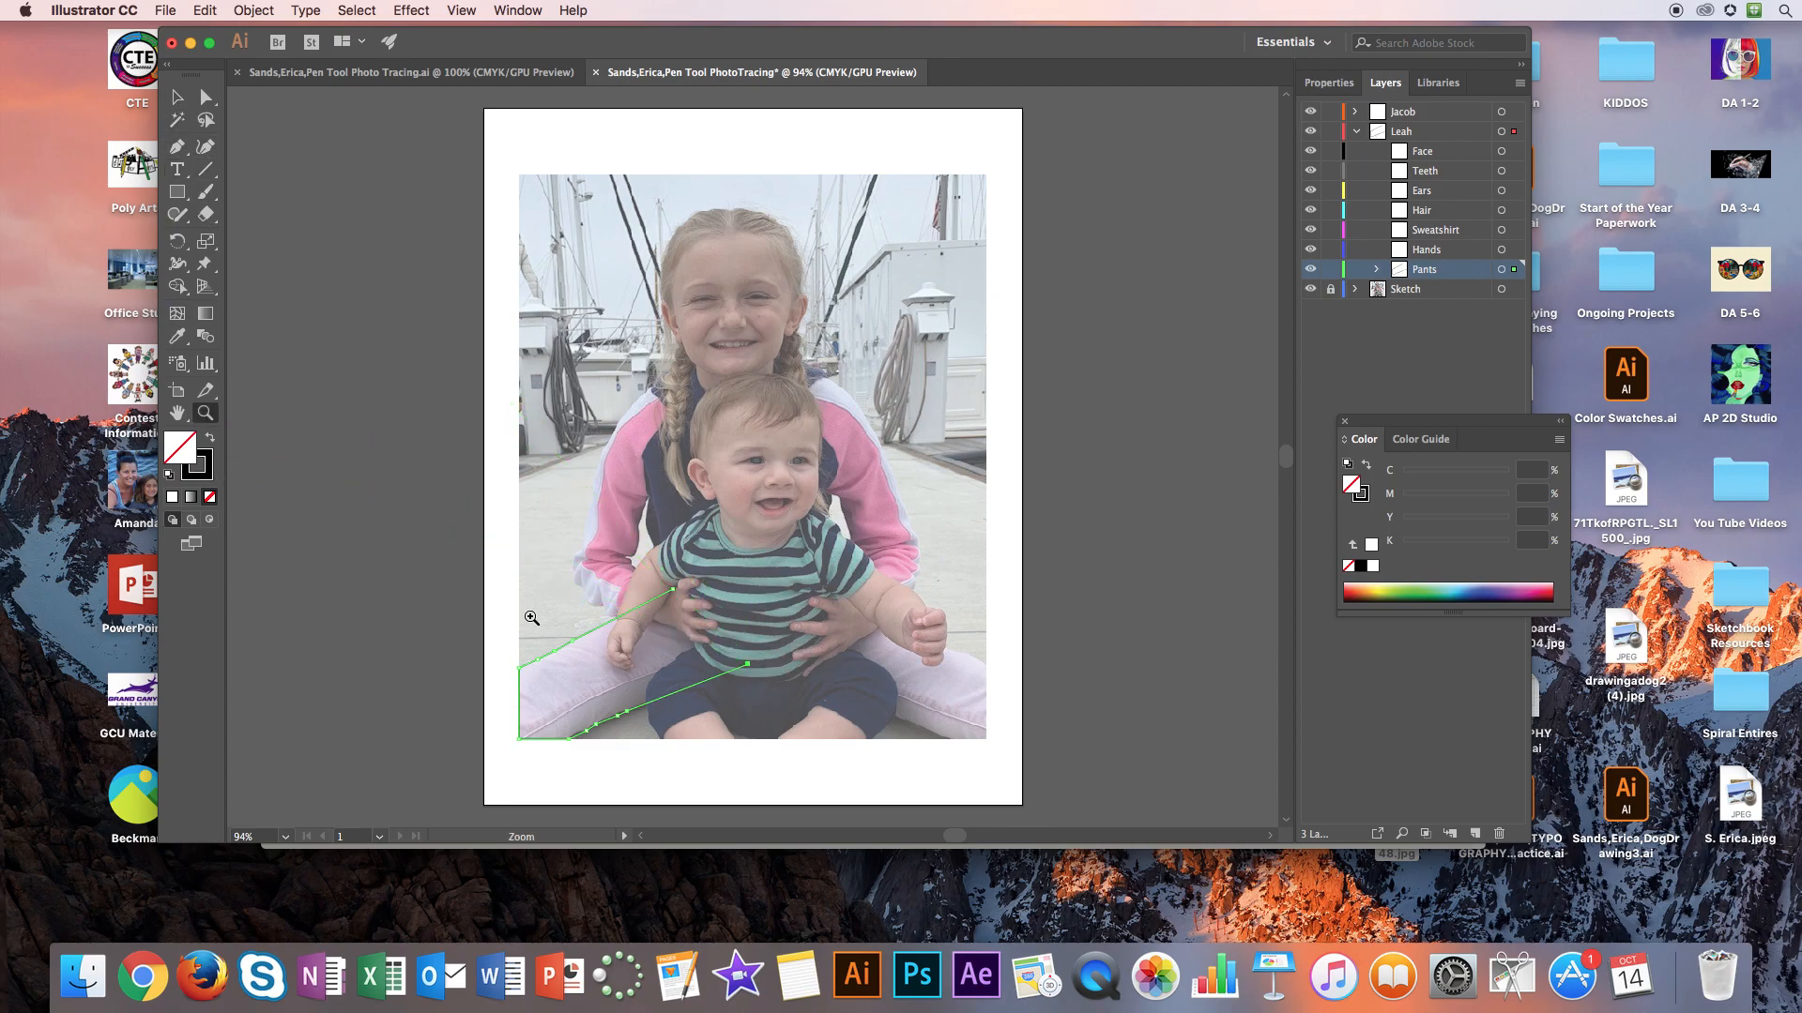
drag(557, 652, 648, 491)
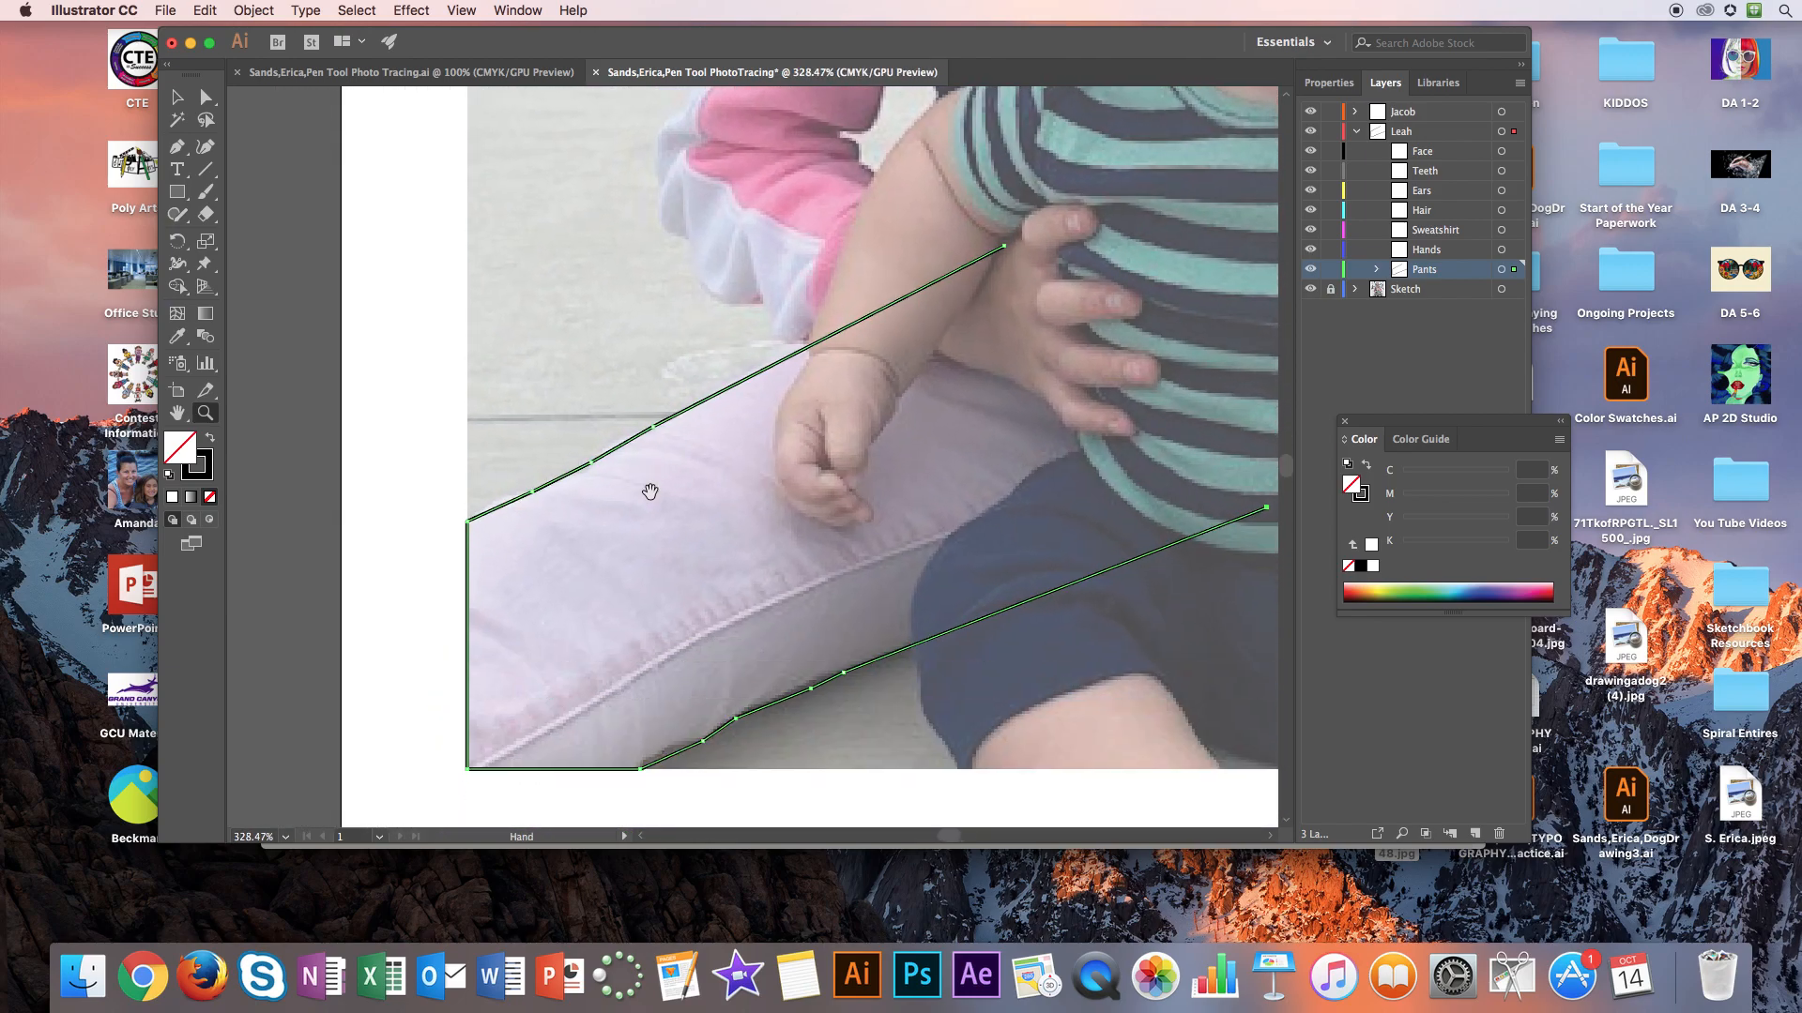
click(206, 146)
click(500, 504)
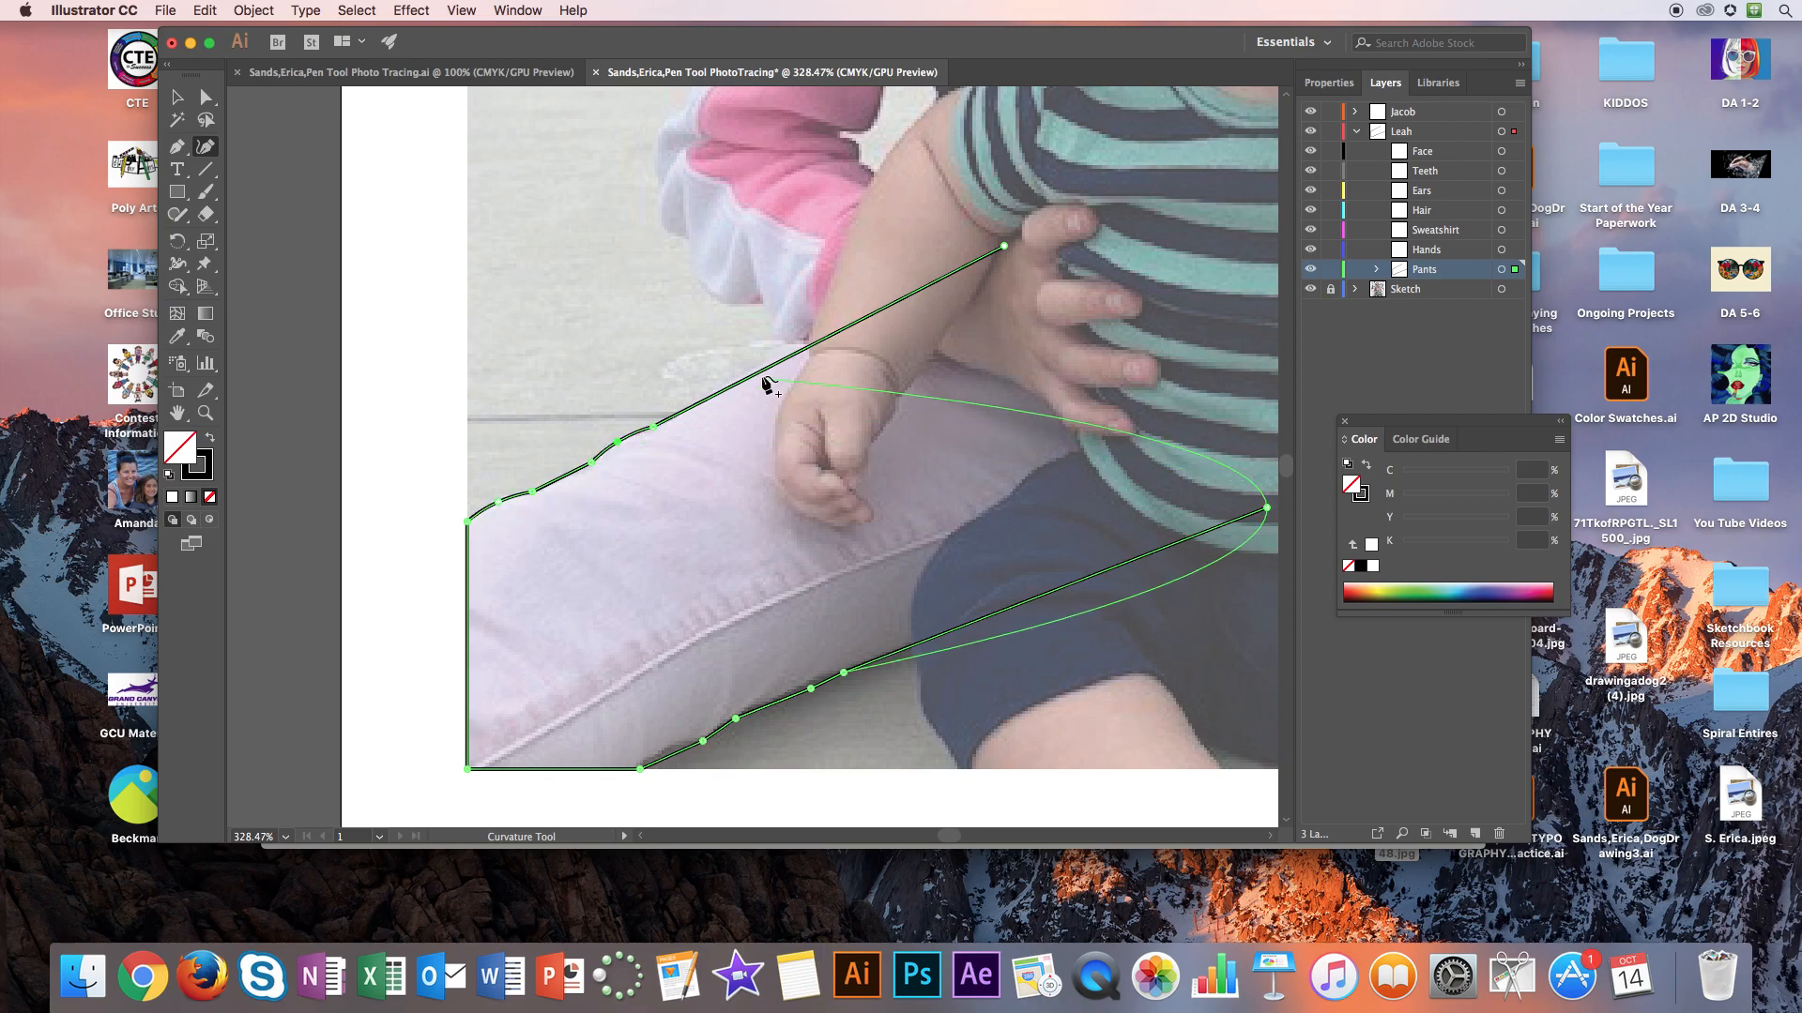
drag(811, 688, 807, 685)
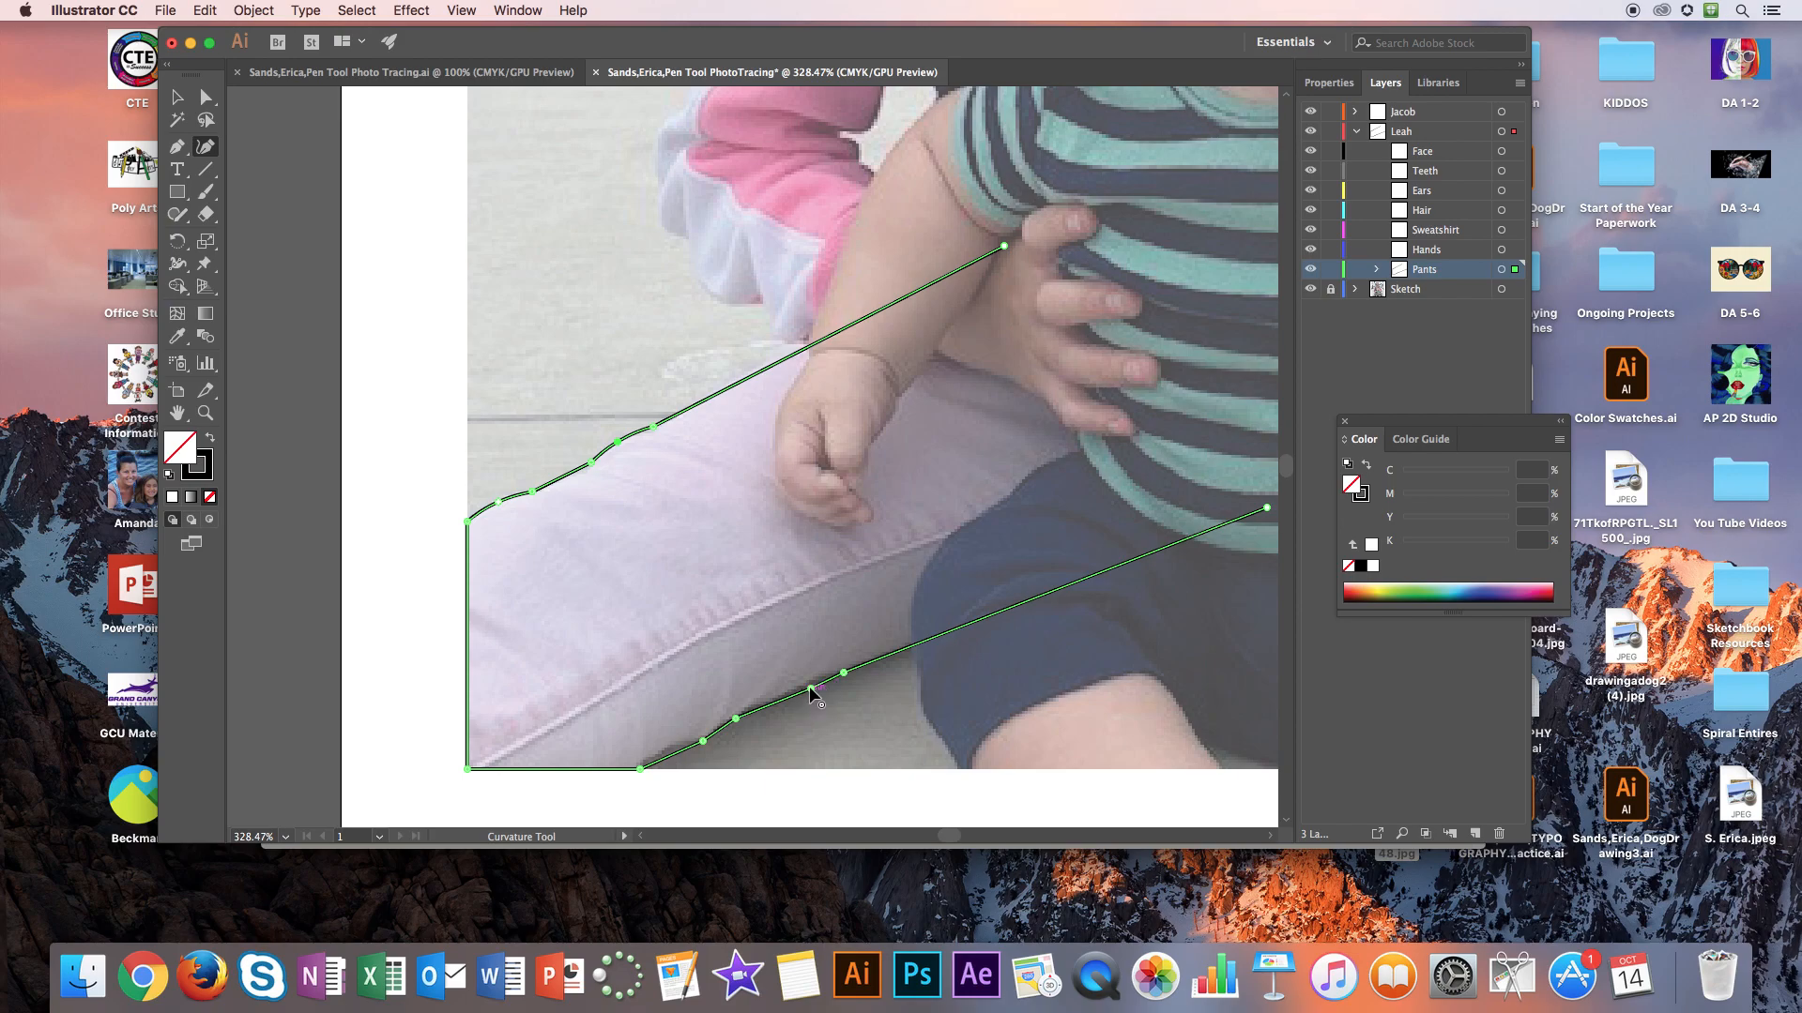
click(672, 750)
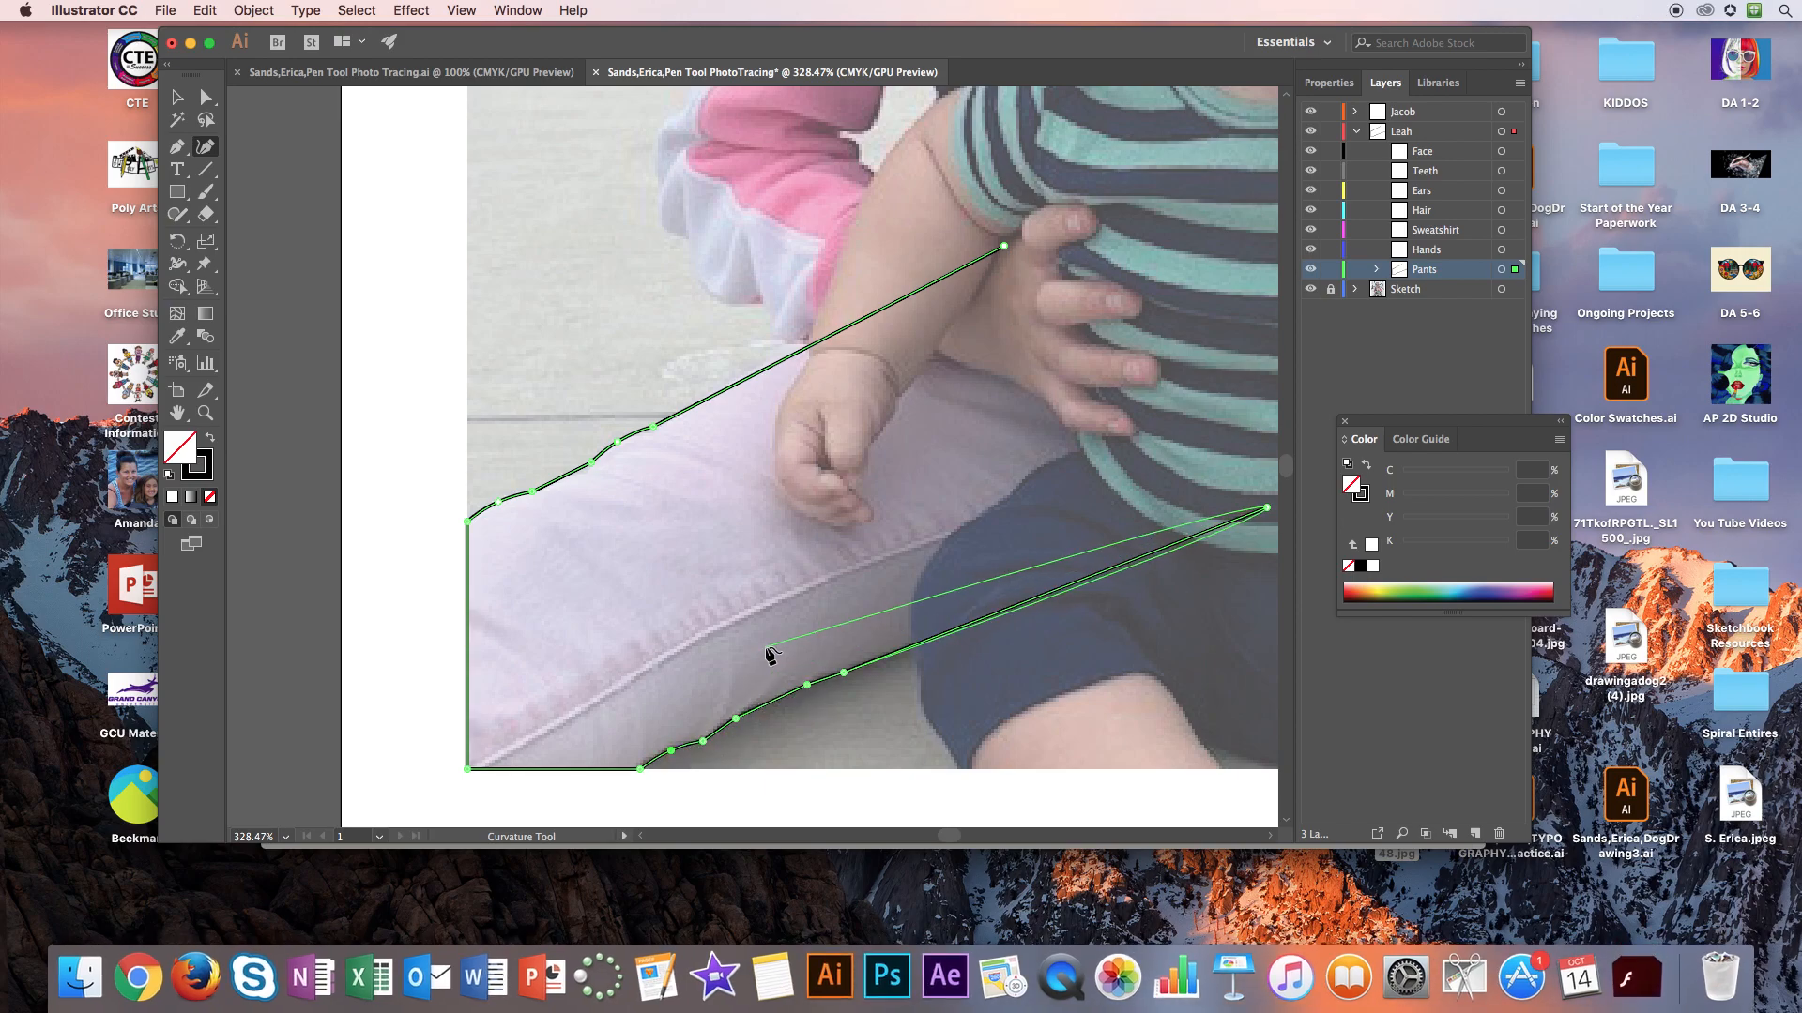
Dismiss the Flash Player update window and zoom back out to frame both children
scroll(764, 654, down, 2)
scroll(764, 652, right, 2)
scroll(1051, 539, right, 2)
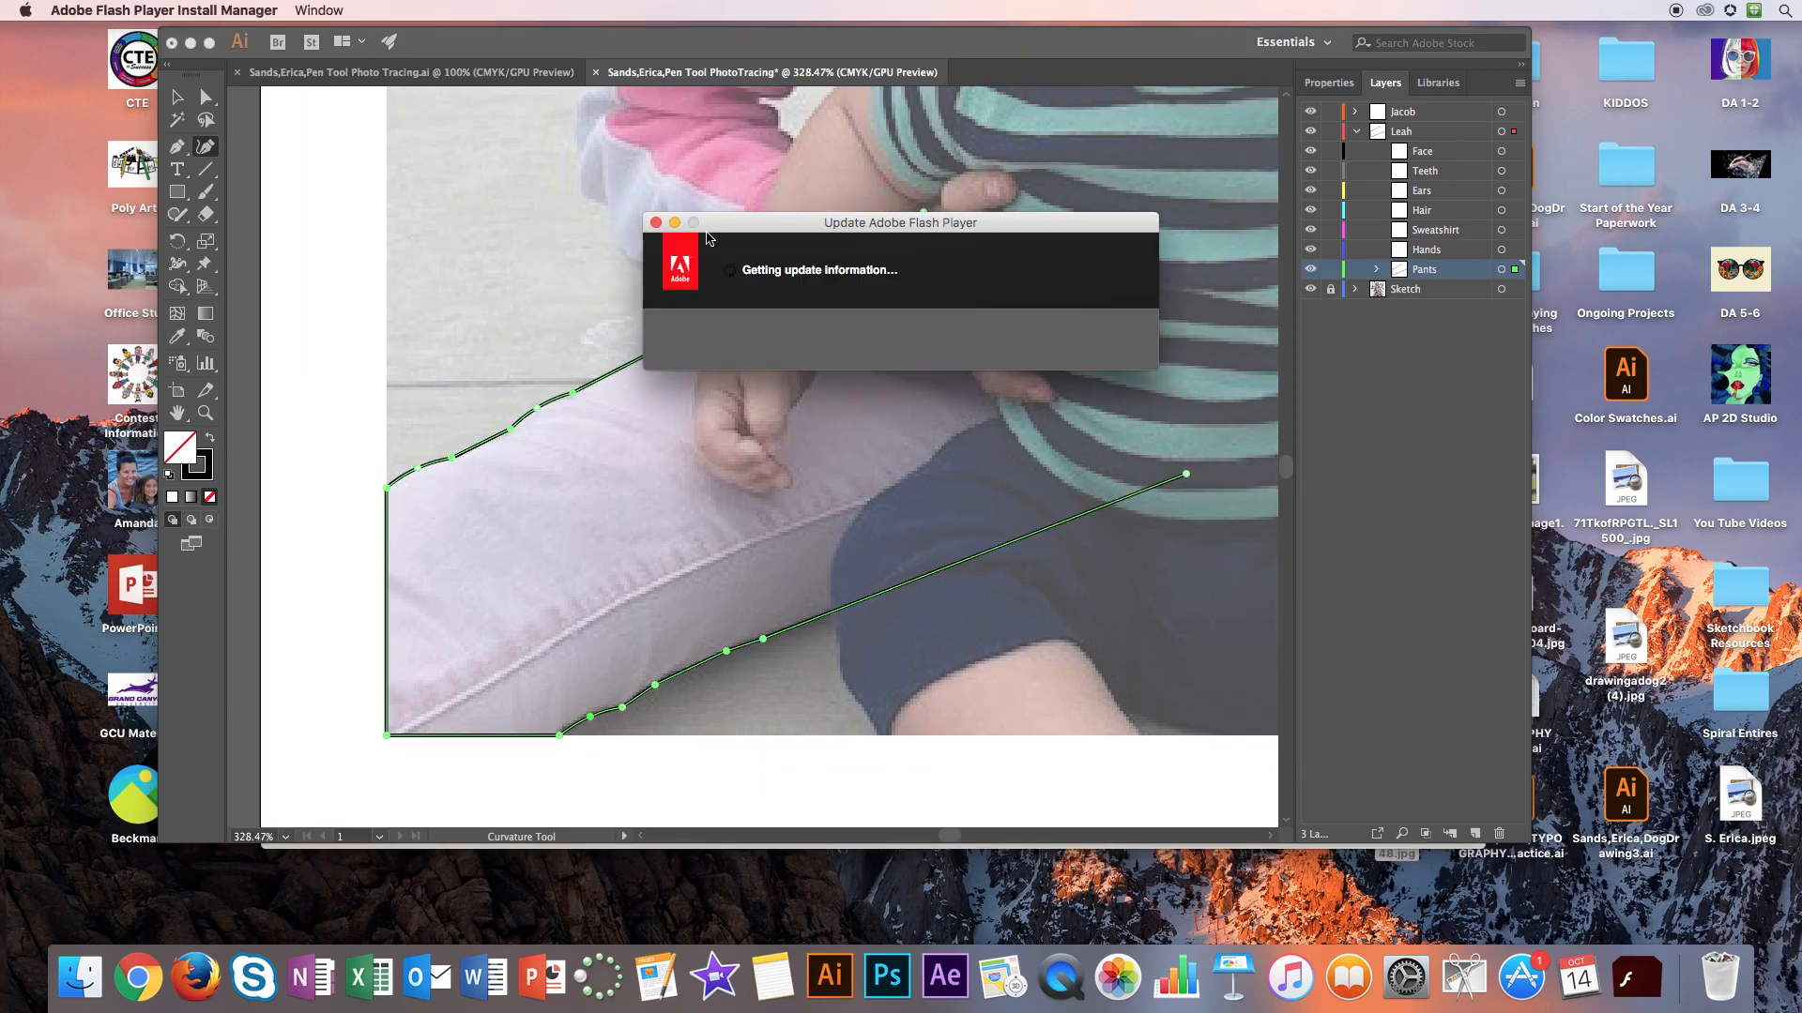
click(655, 223)
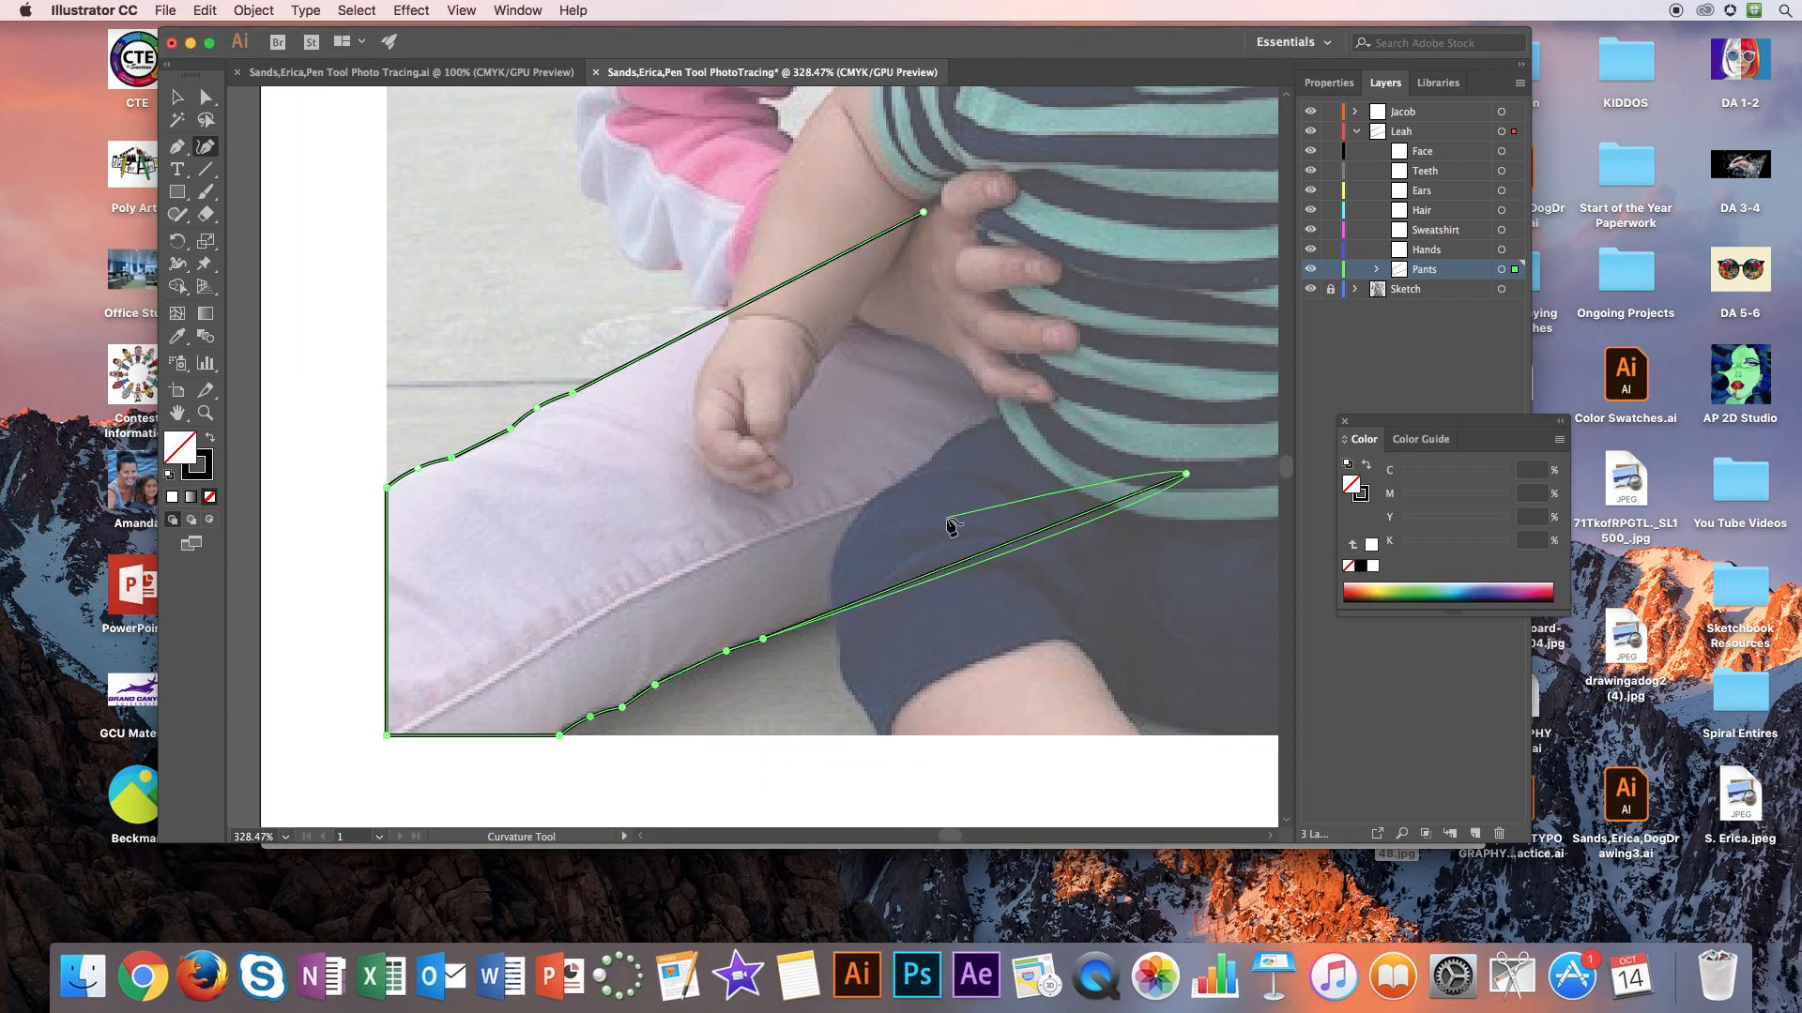
key(z)
drag(1126, 519, 676, 449)
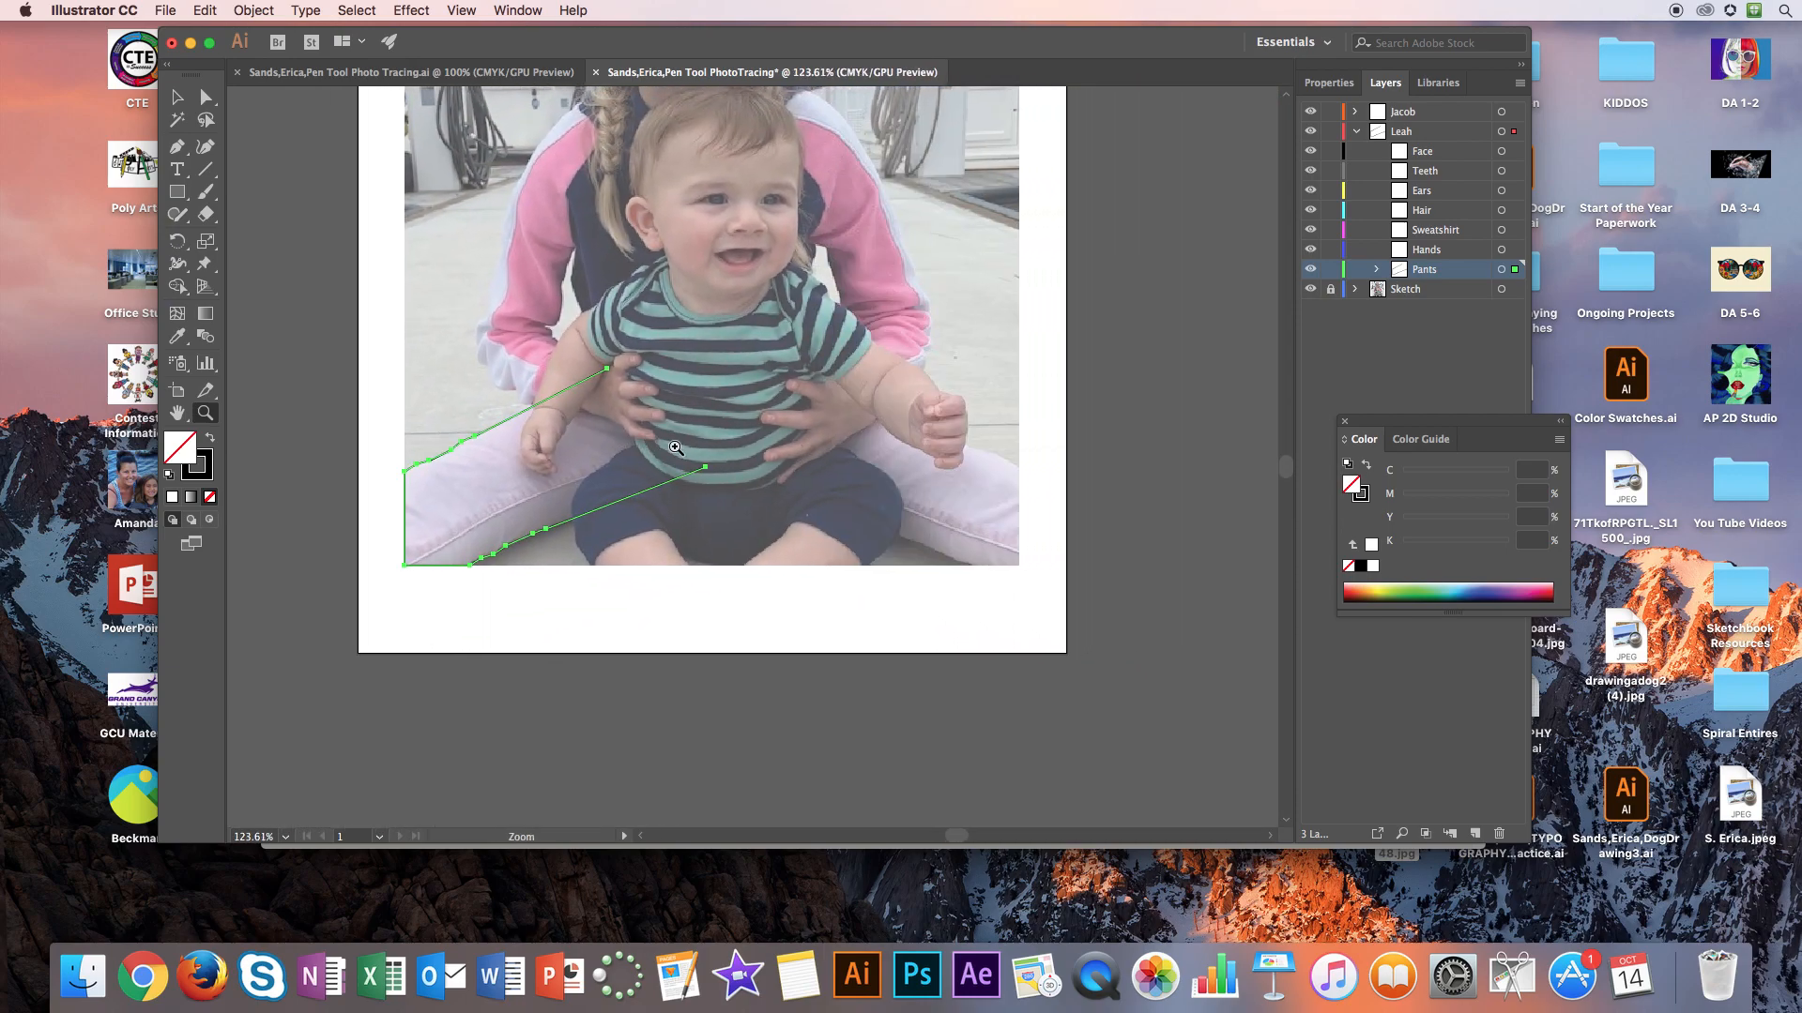
Extend the Pants path across the right pant leg and the waist, then close it
click(176, 146)
click(706, 465)
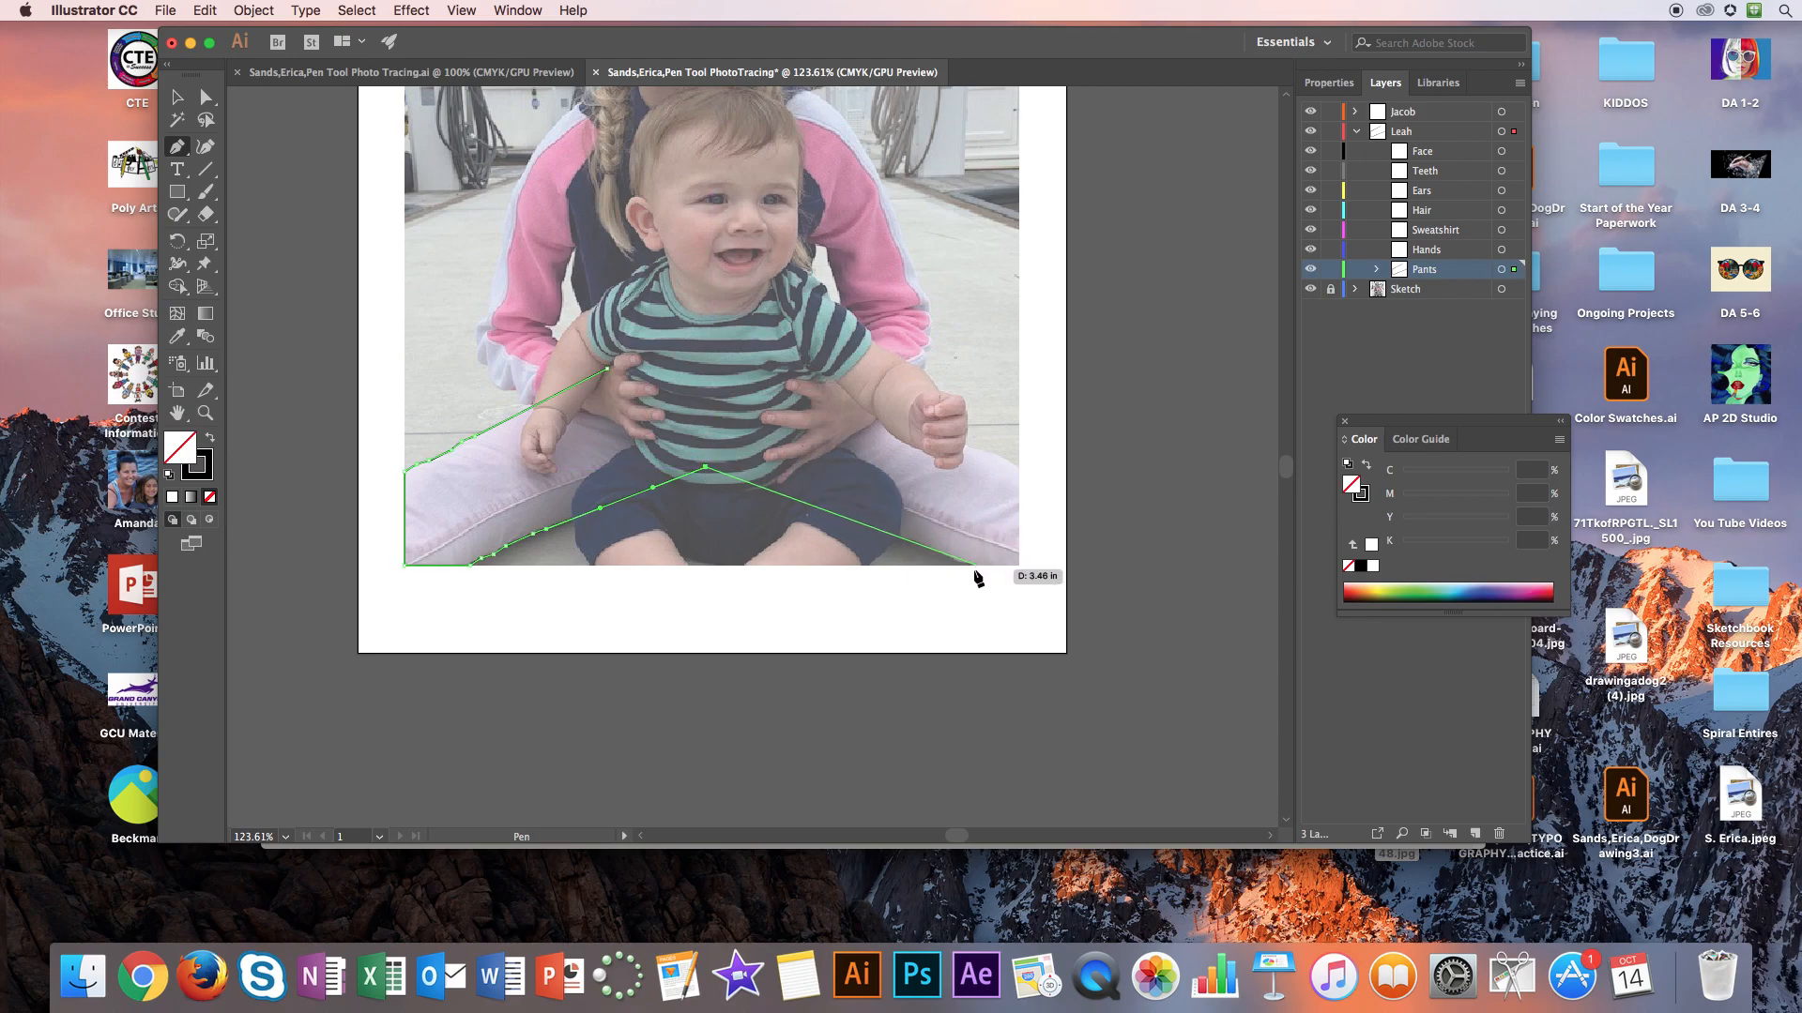
click(971, 565)
click(1020, 565)
click(1020, 467)
click(988, 450)
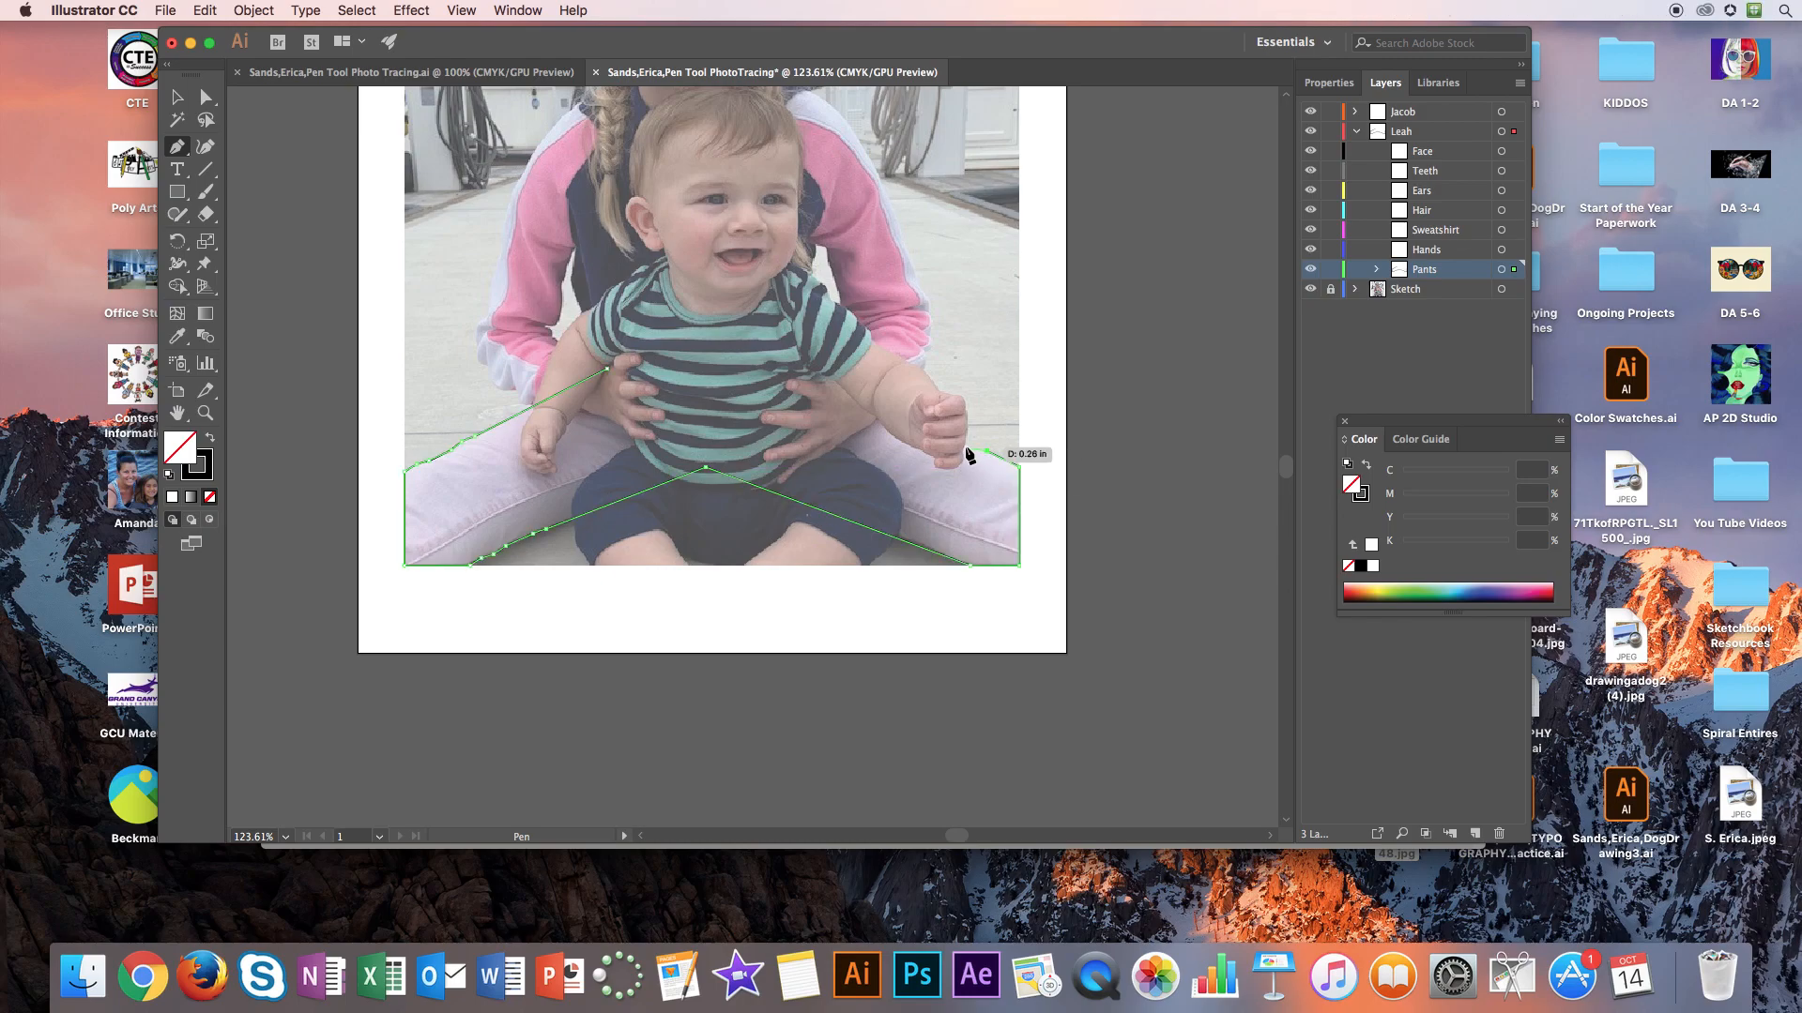
click(961, 445)
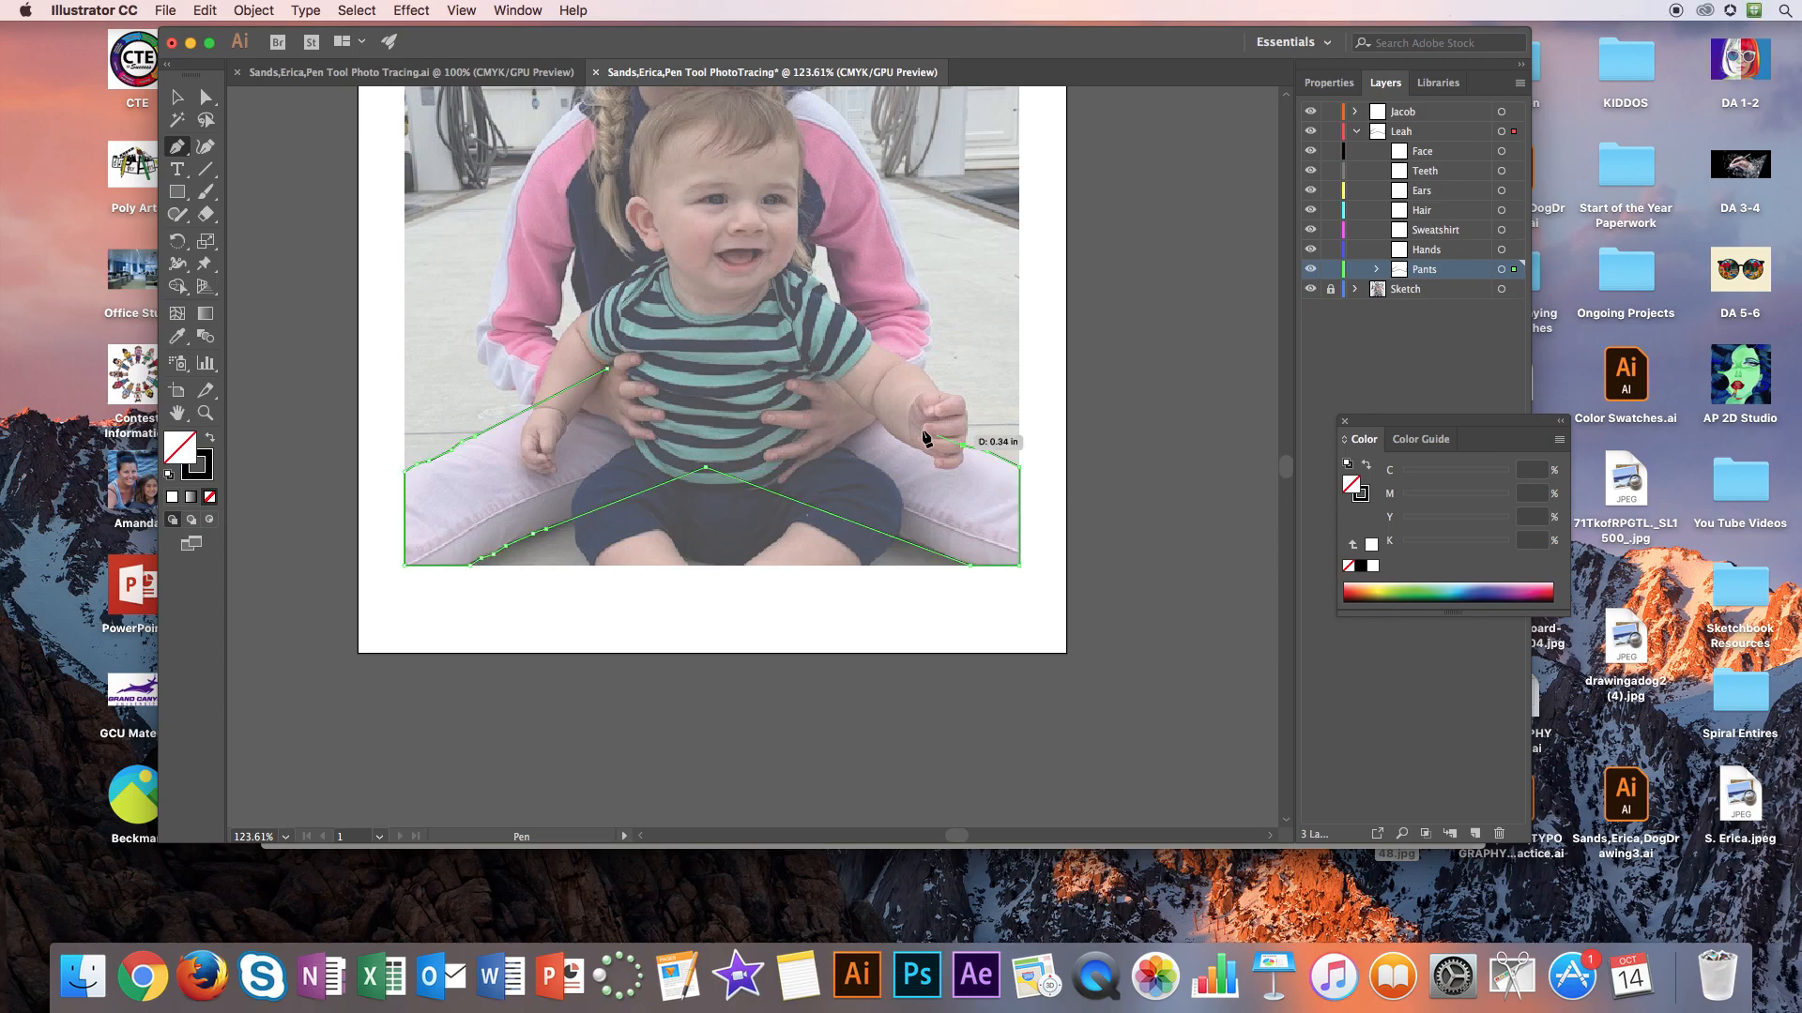
click(749, 362)
click(608, 370)
Add a curvature point to round the pants outline's lower right edge
click(204, 148)
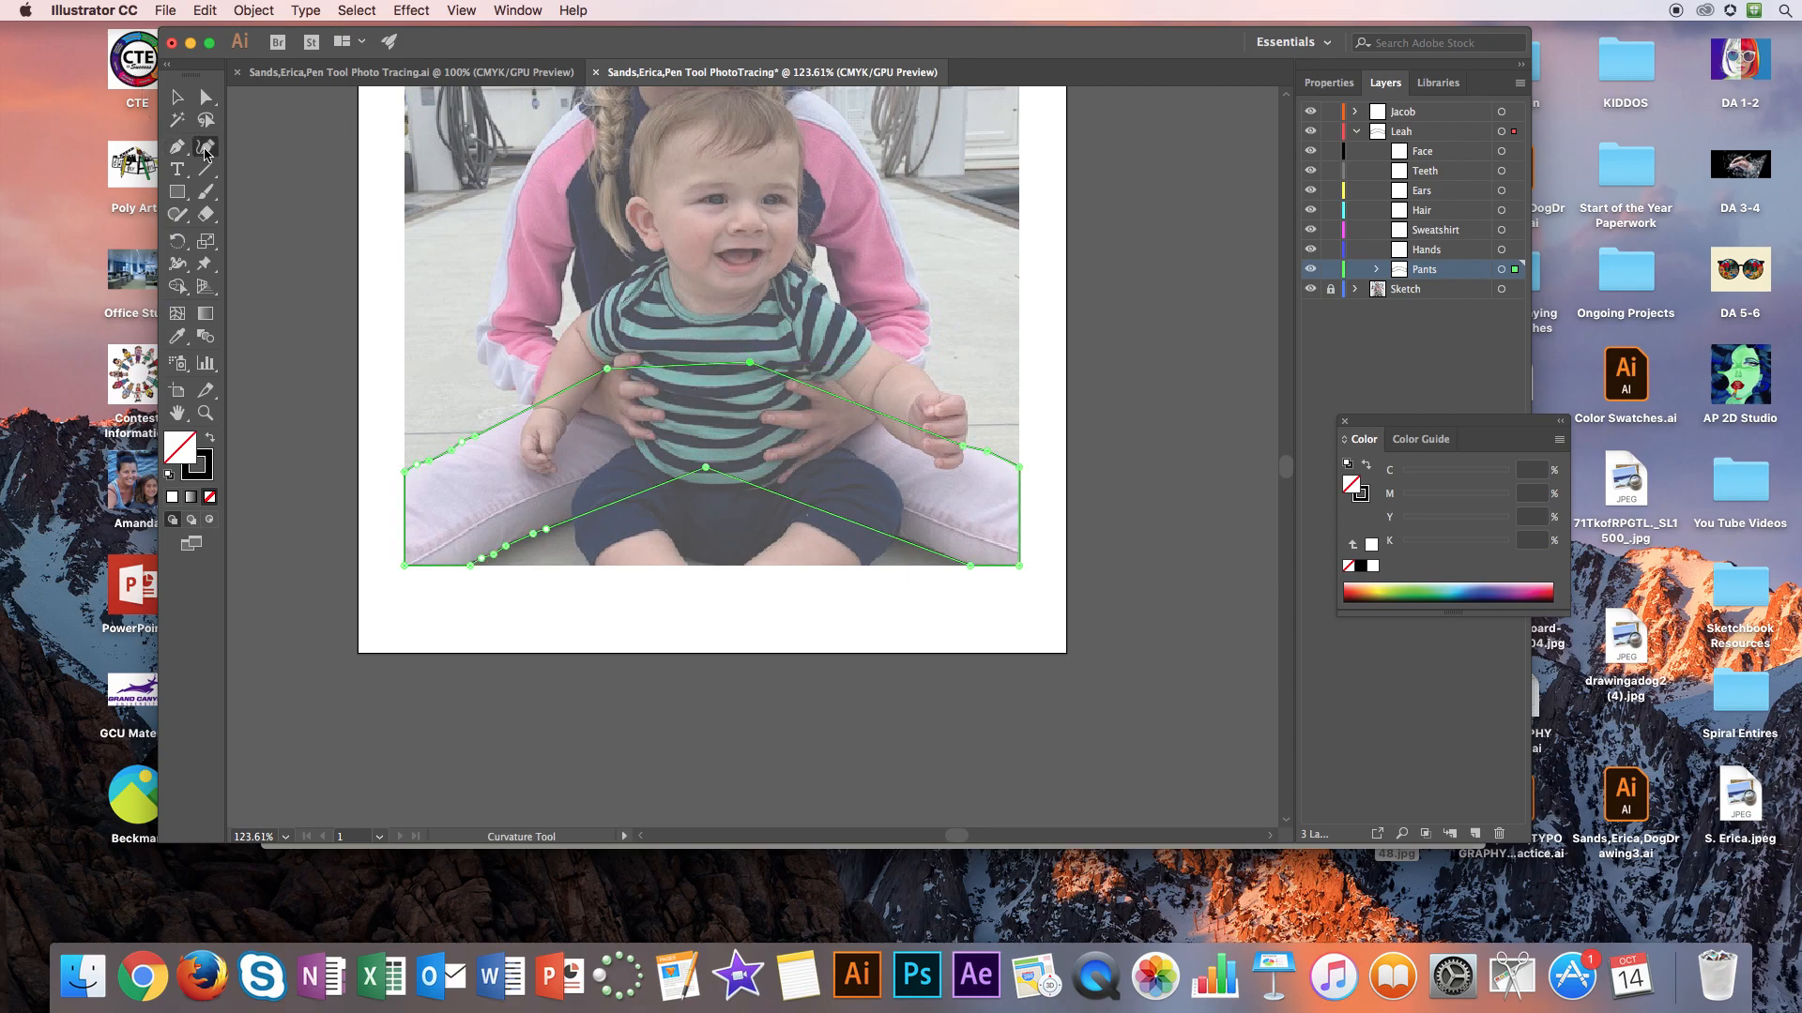
click(915, 541)
scroll(775, 385, up, 1)
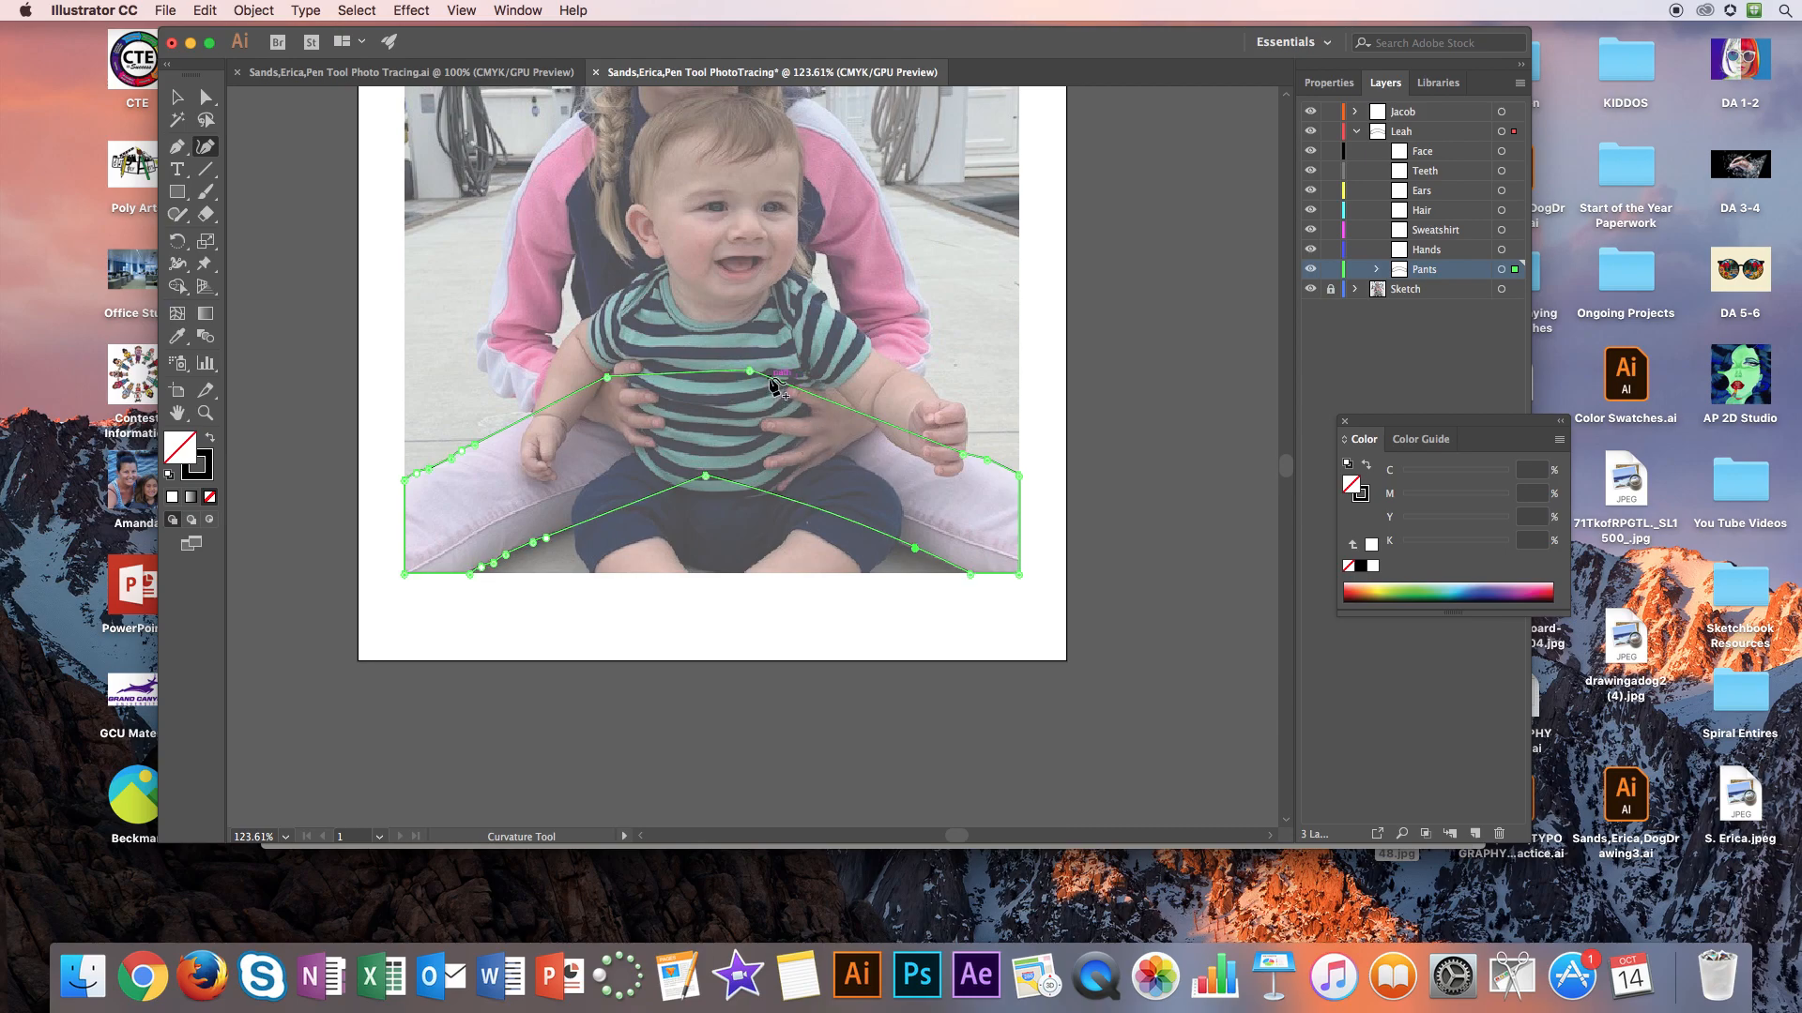
scroll(774, 385, up, 5)
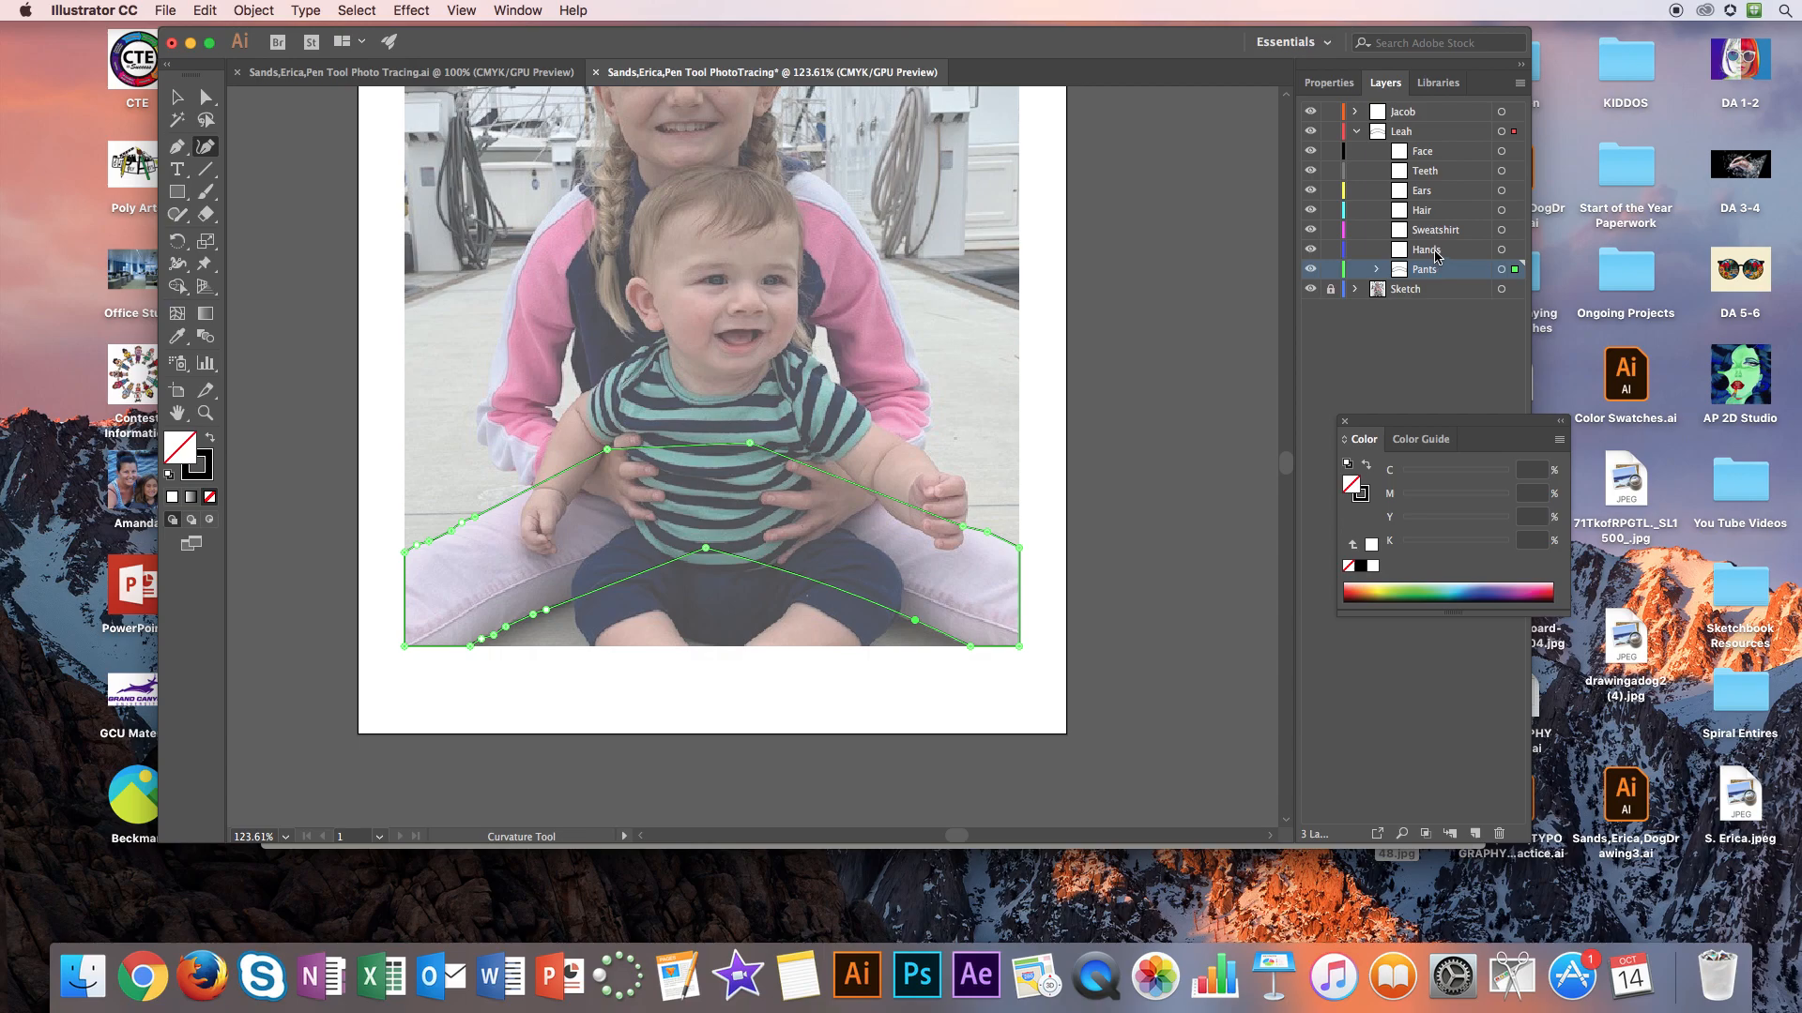
Make Hands the active sublayer, then lock and hide the Pants sublayer
click(1419, 251)
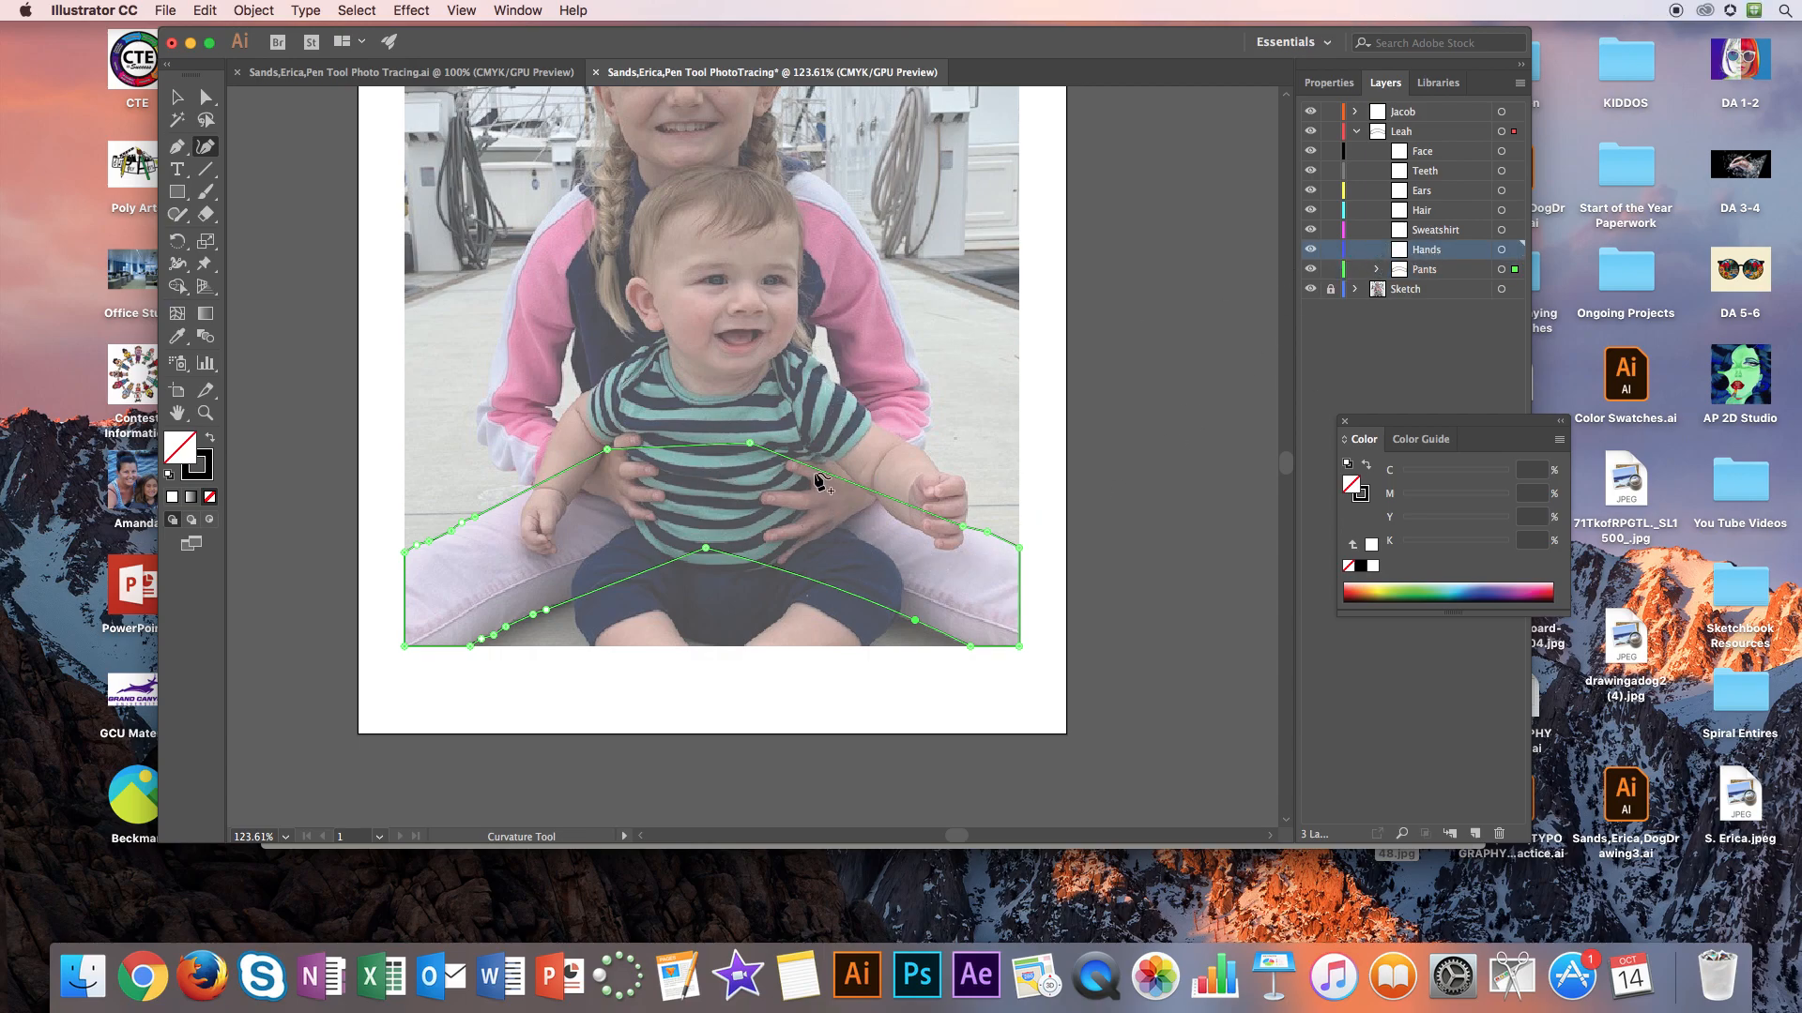
click(1330, 271)
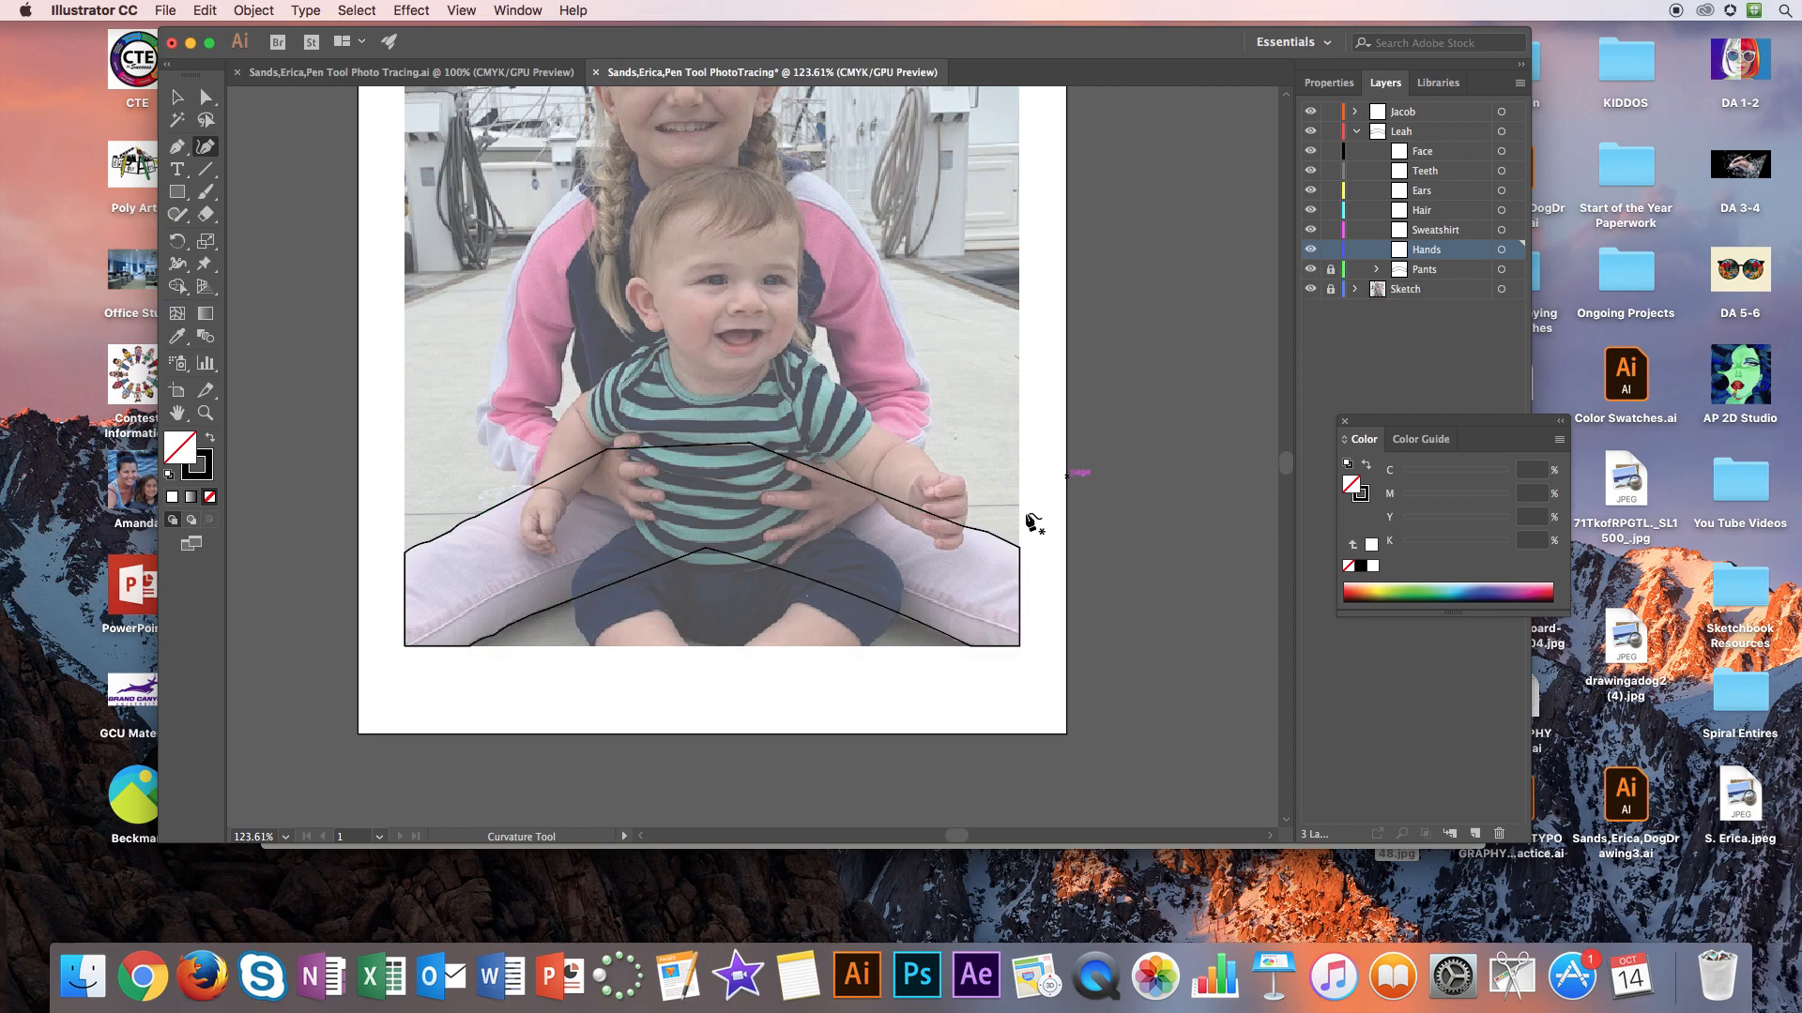
click(1310, 271)
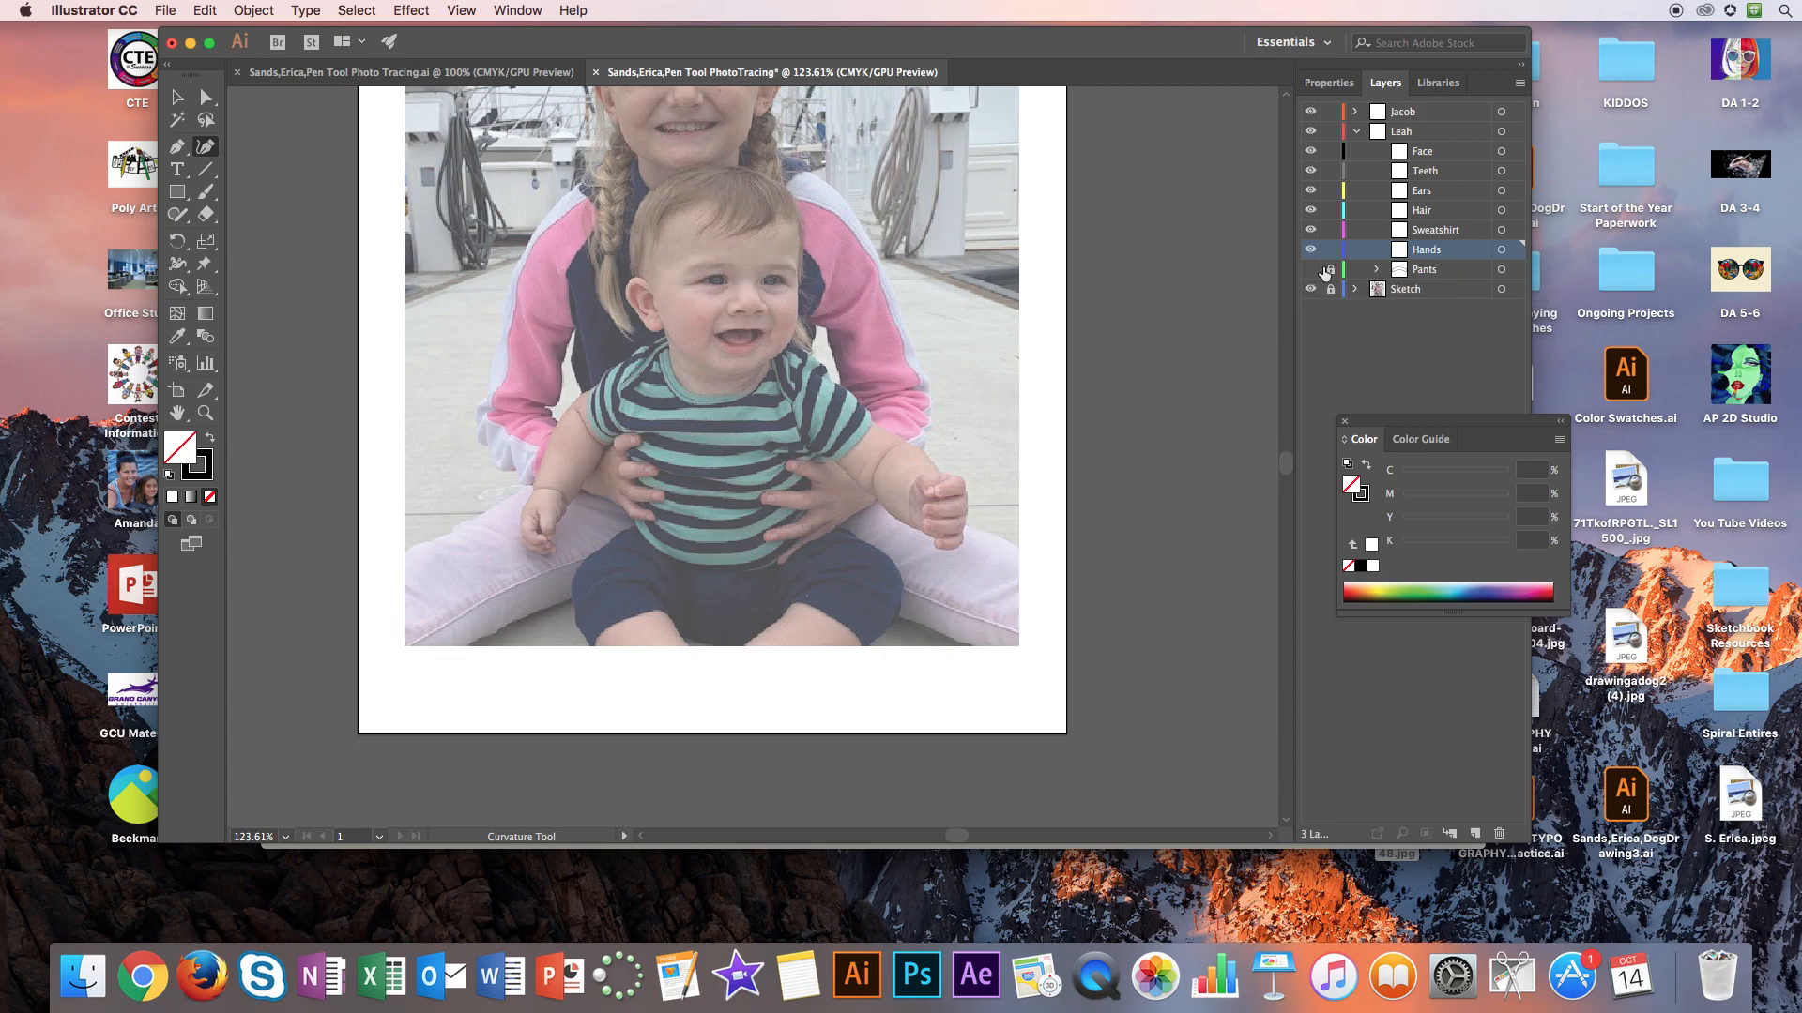
click(1310, 269)
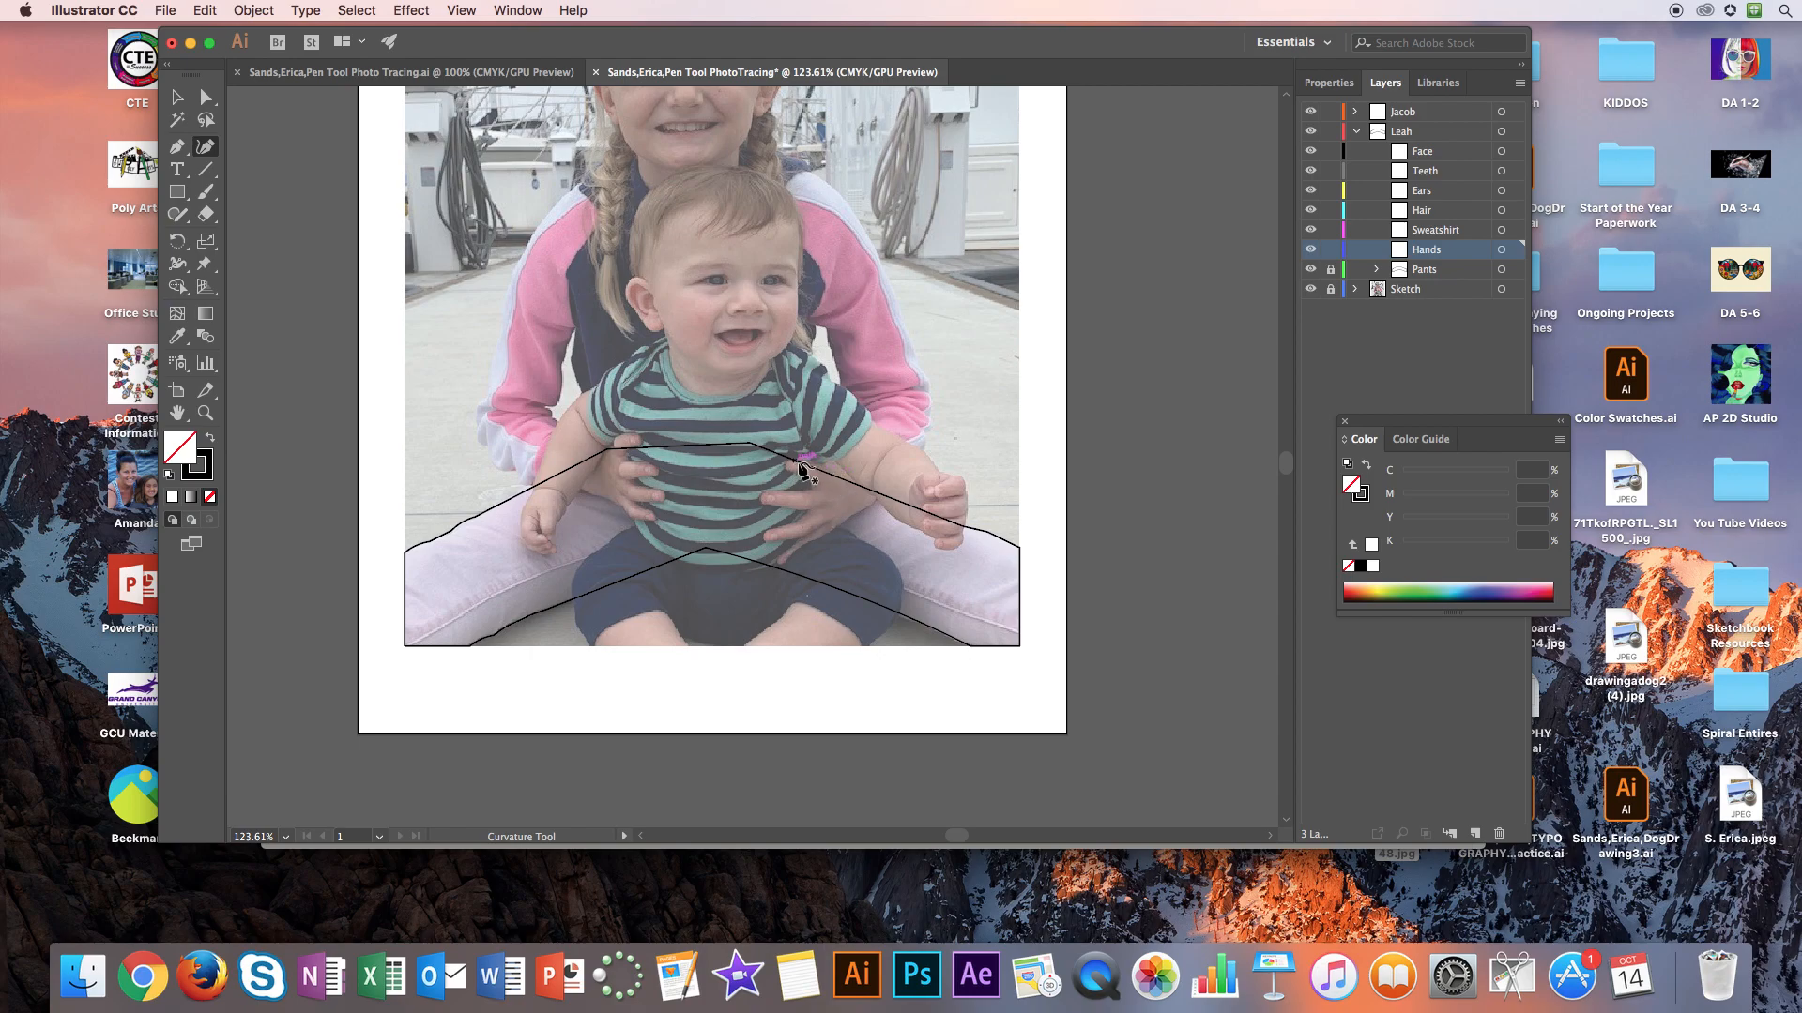
click(1311, 269)
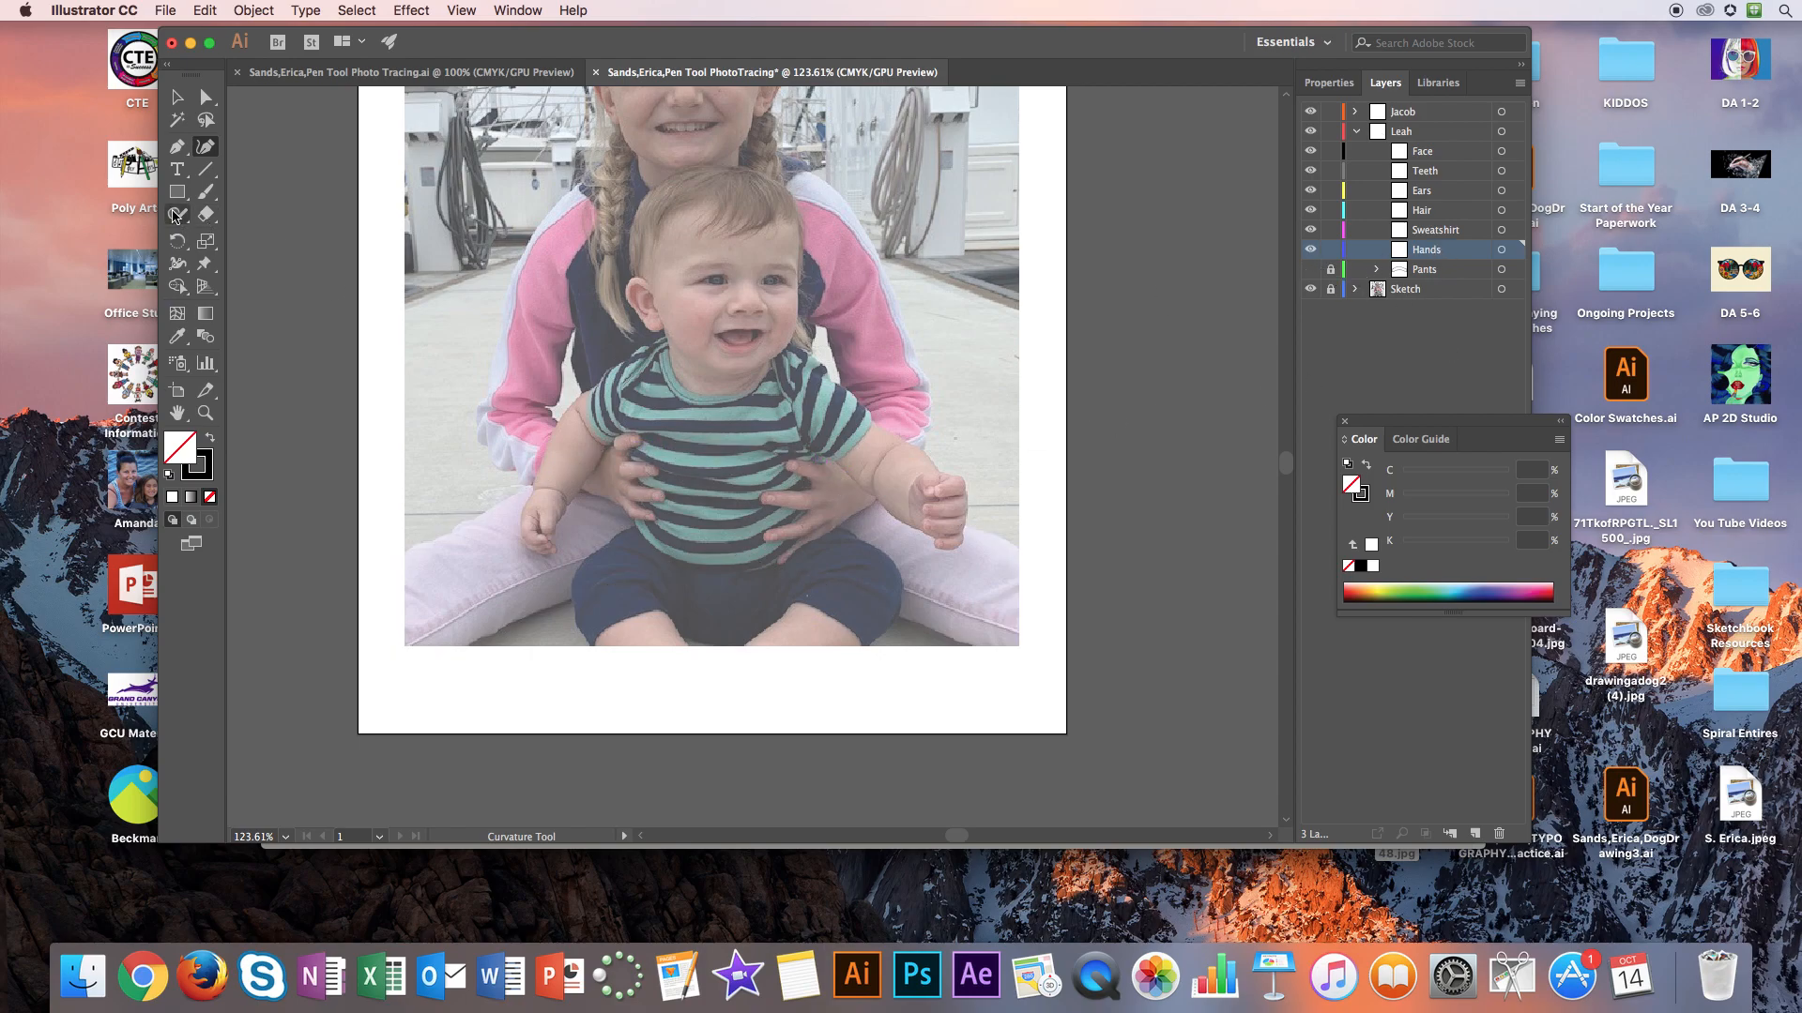
Zoom in on the girl's hand resting on the baby's chest
key(p)
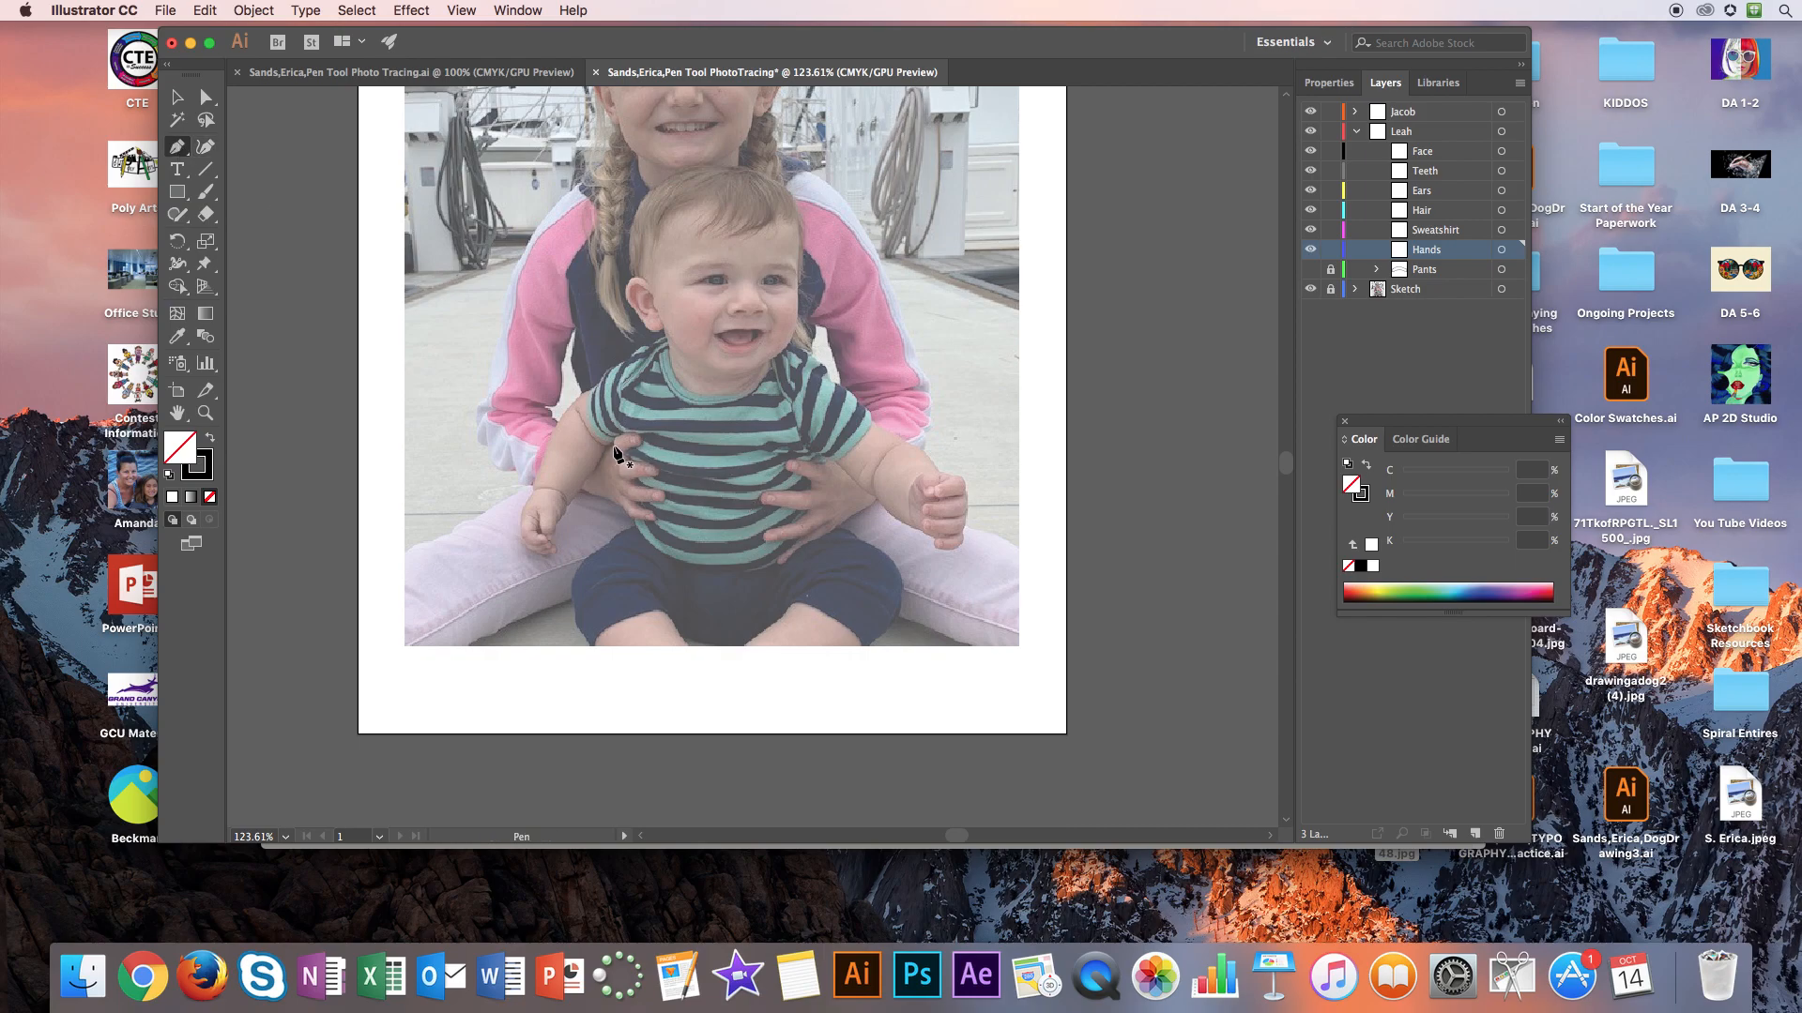
click(205, 414)
click(619, 483)
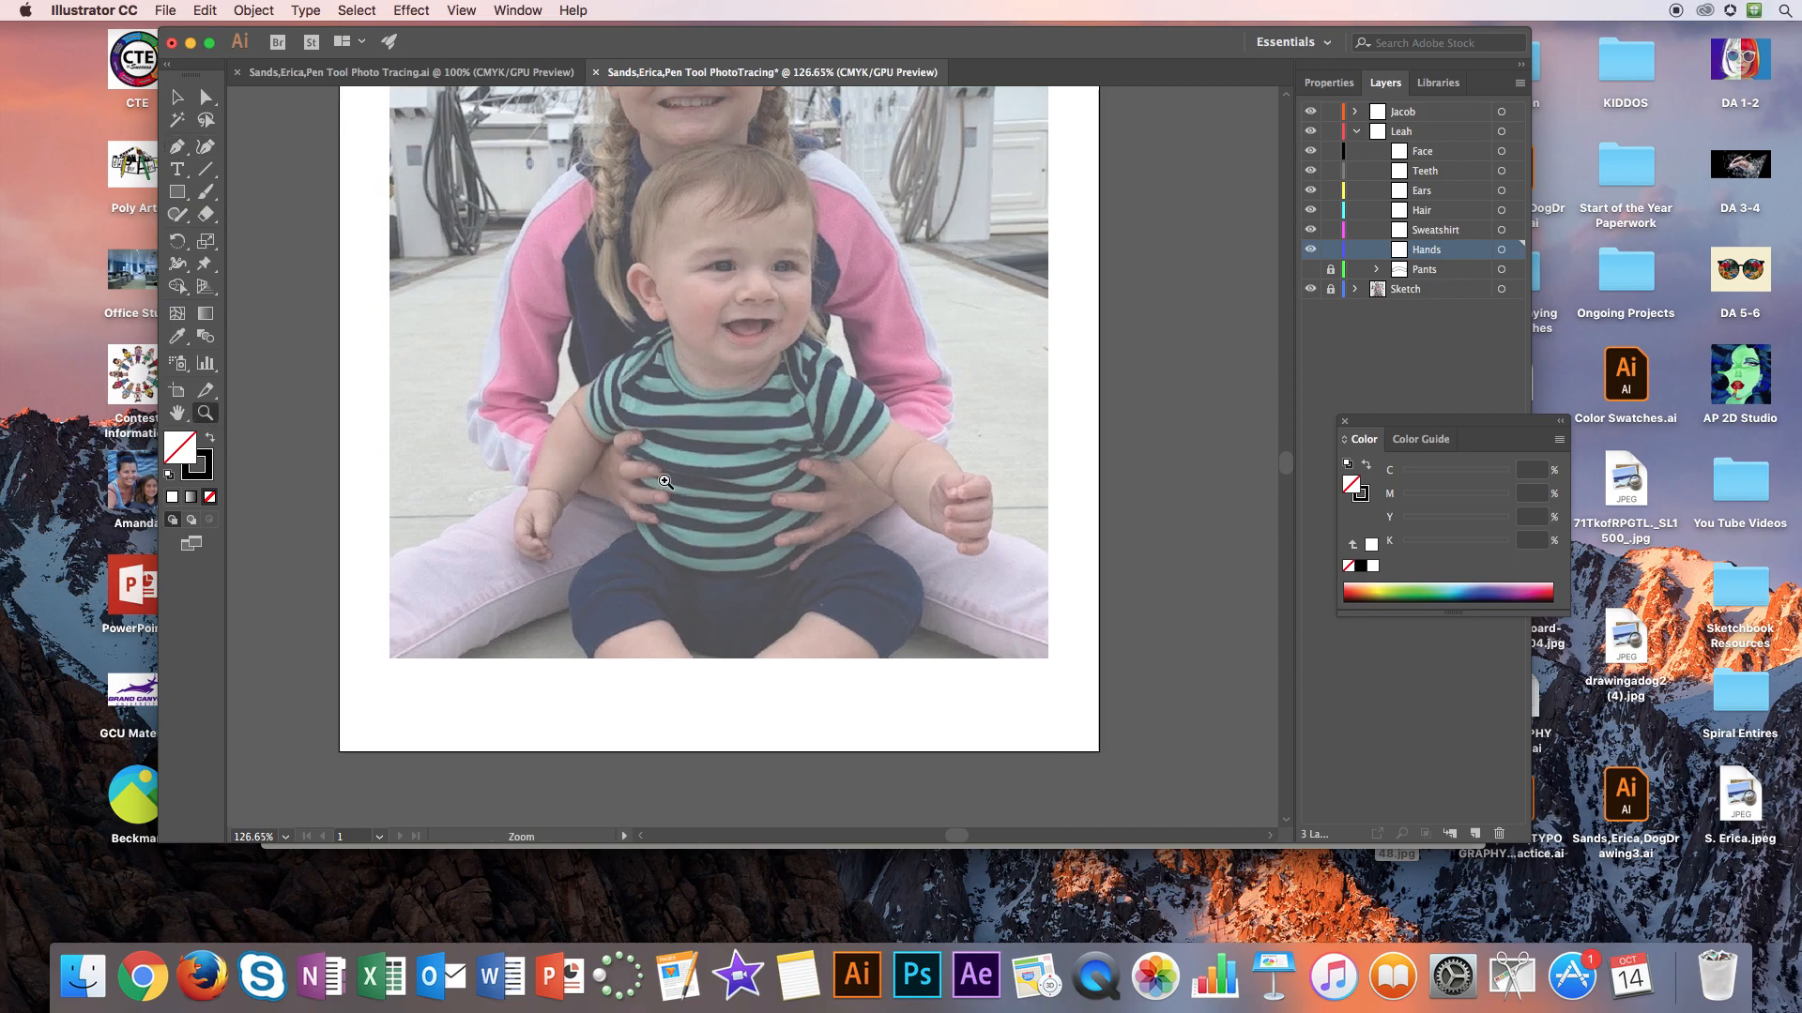
click(814, 498)
click(176, 146)
Trace the top, second and third fingers of the hand with the Pen tool
click(614, 393)
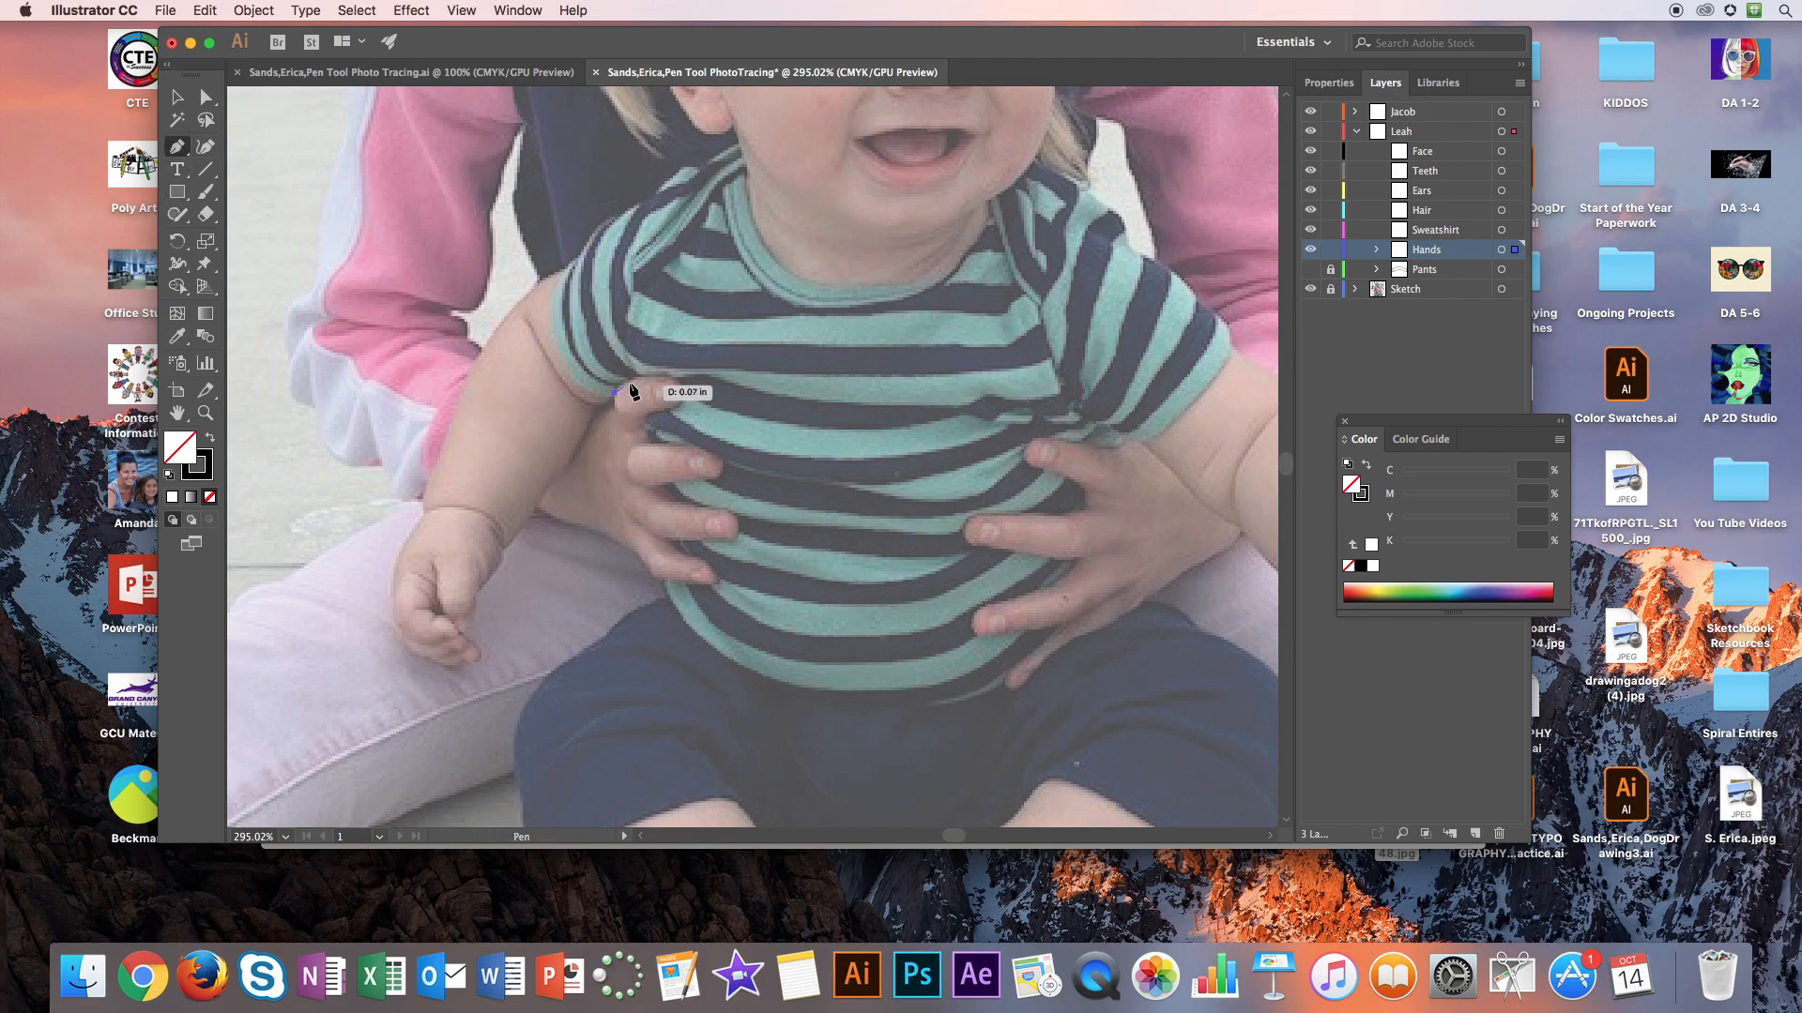
click(636, 377)
click(669, 378)
click(678, 404)
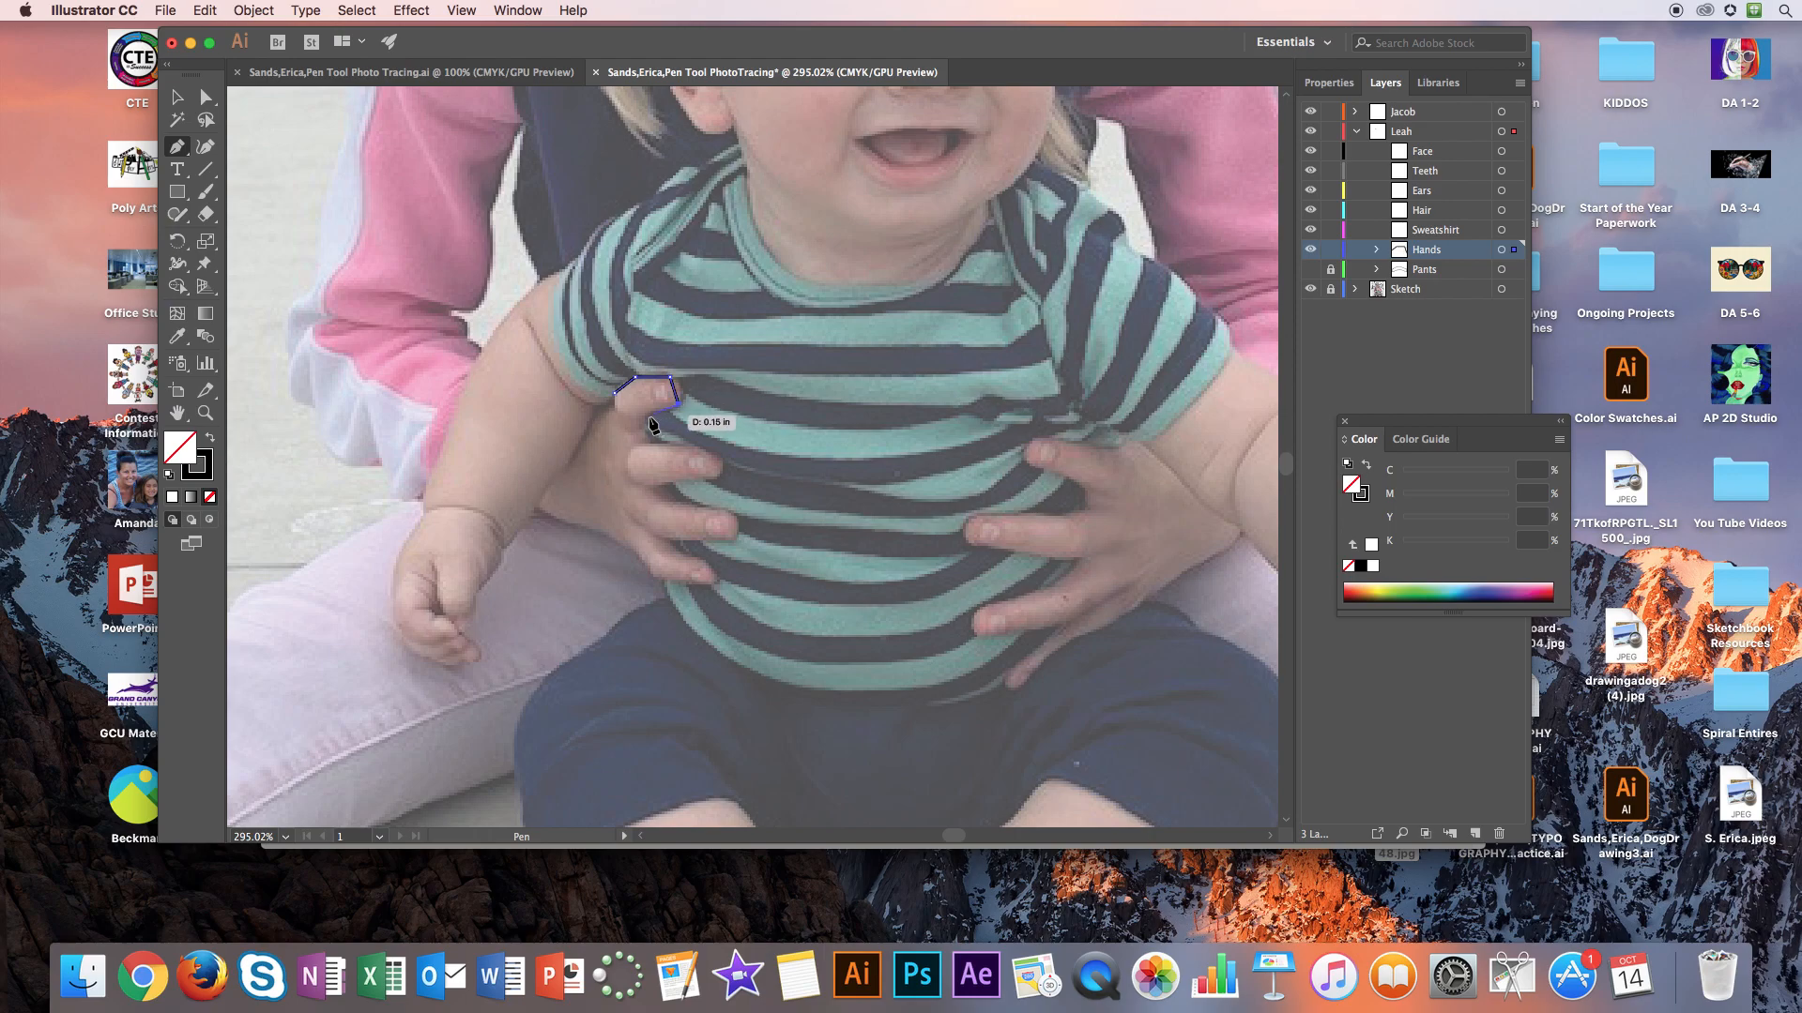
click(646, 415)
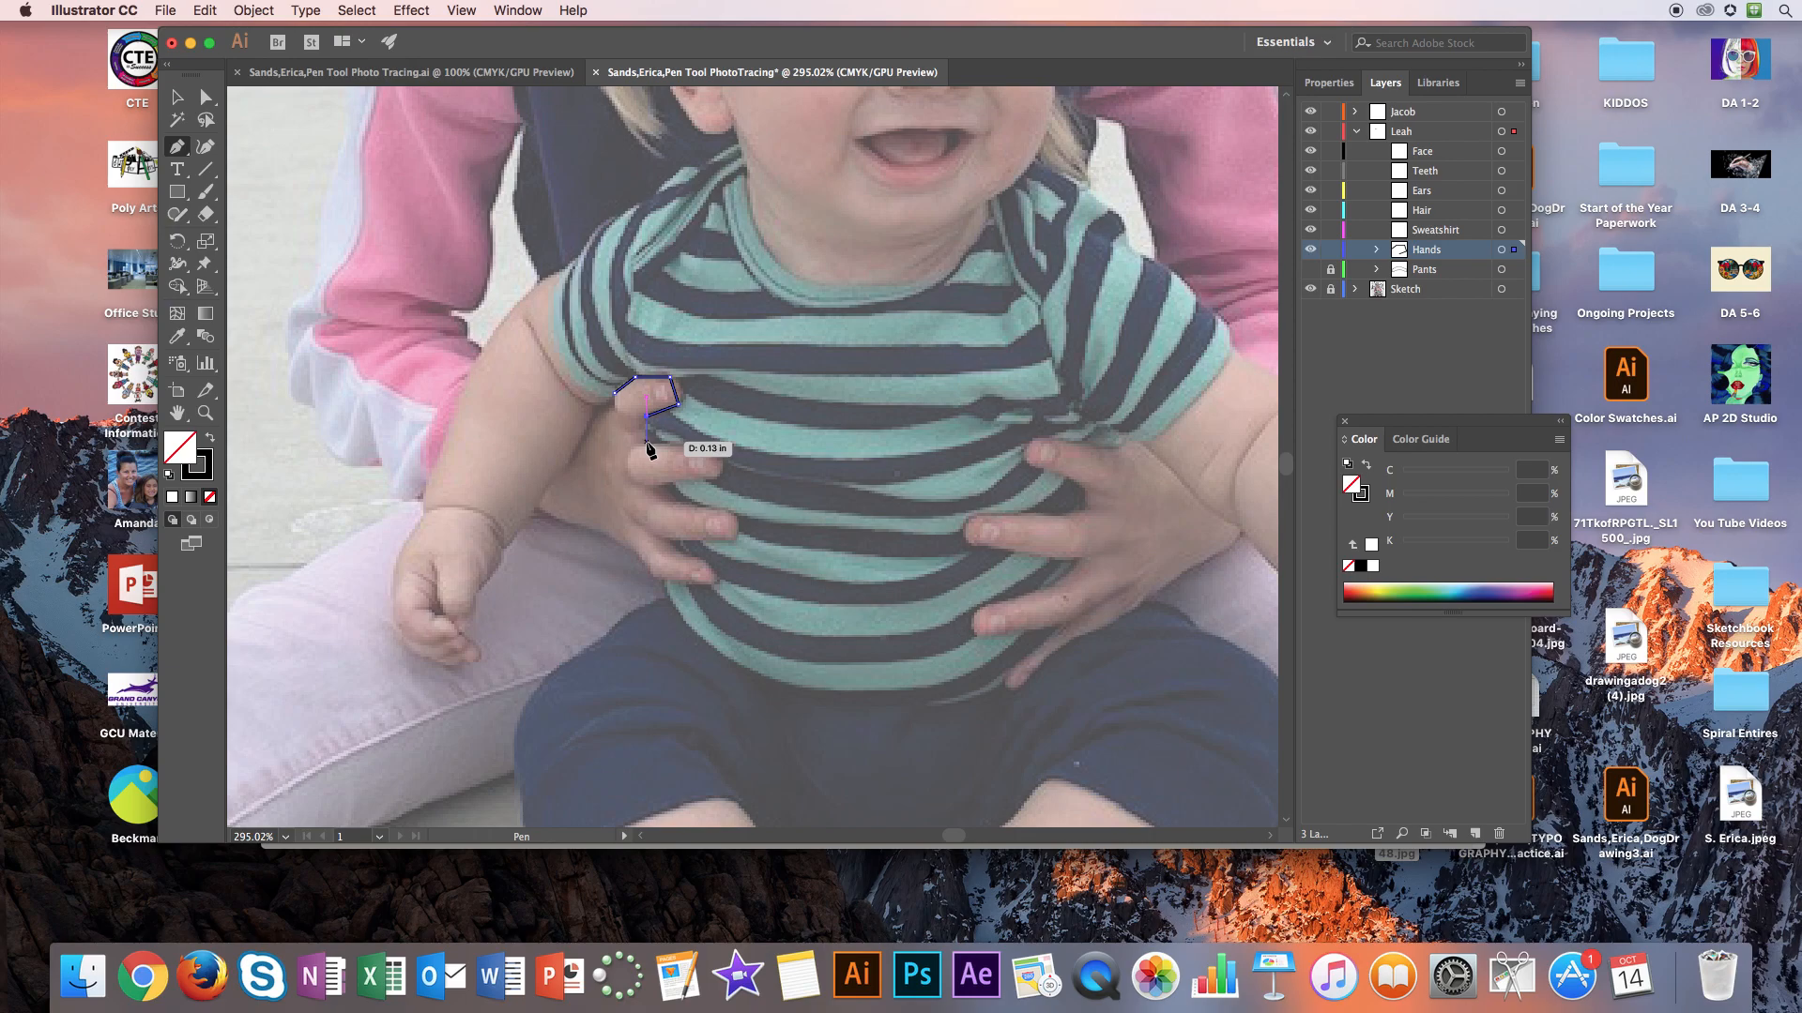
click(646, 442)
super+click(702, 457)
click(646, 441)
click(703, 450)
click(715, 476)
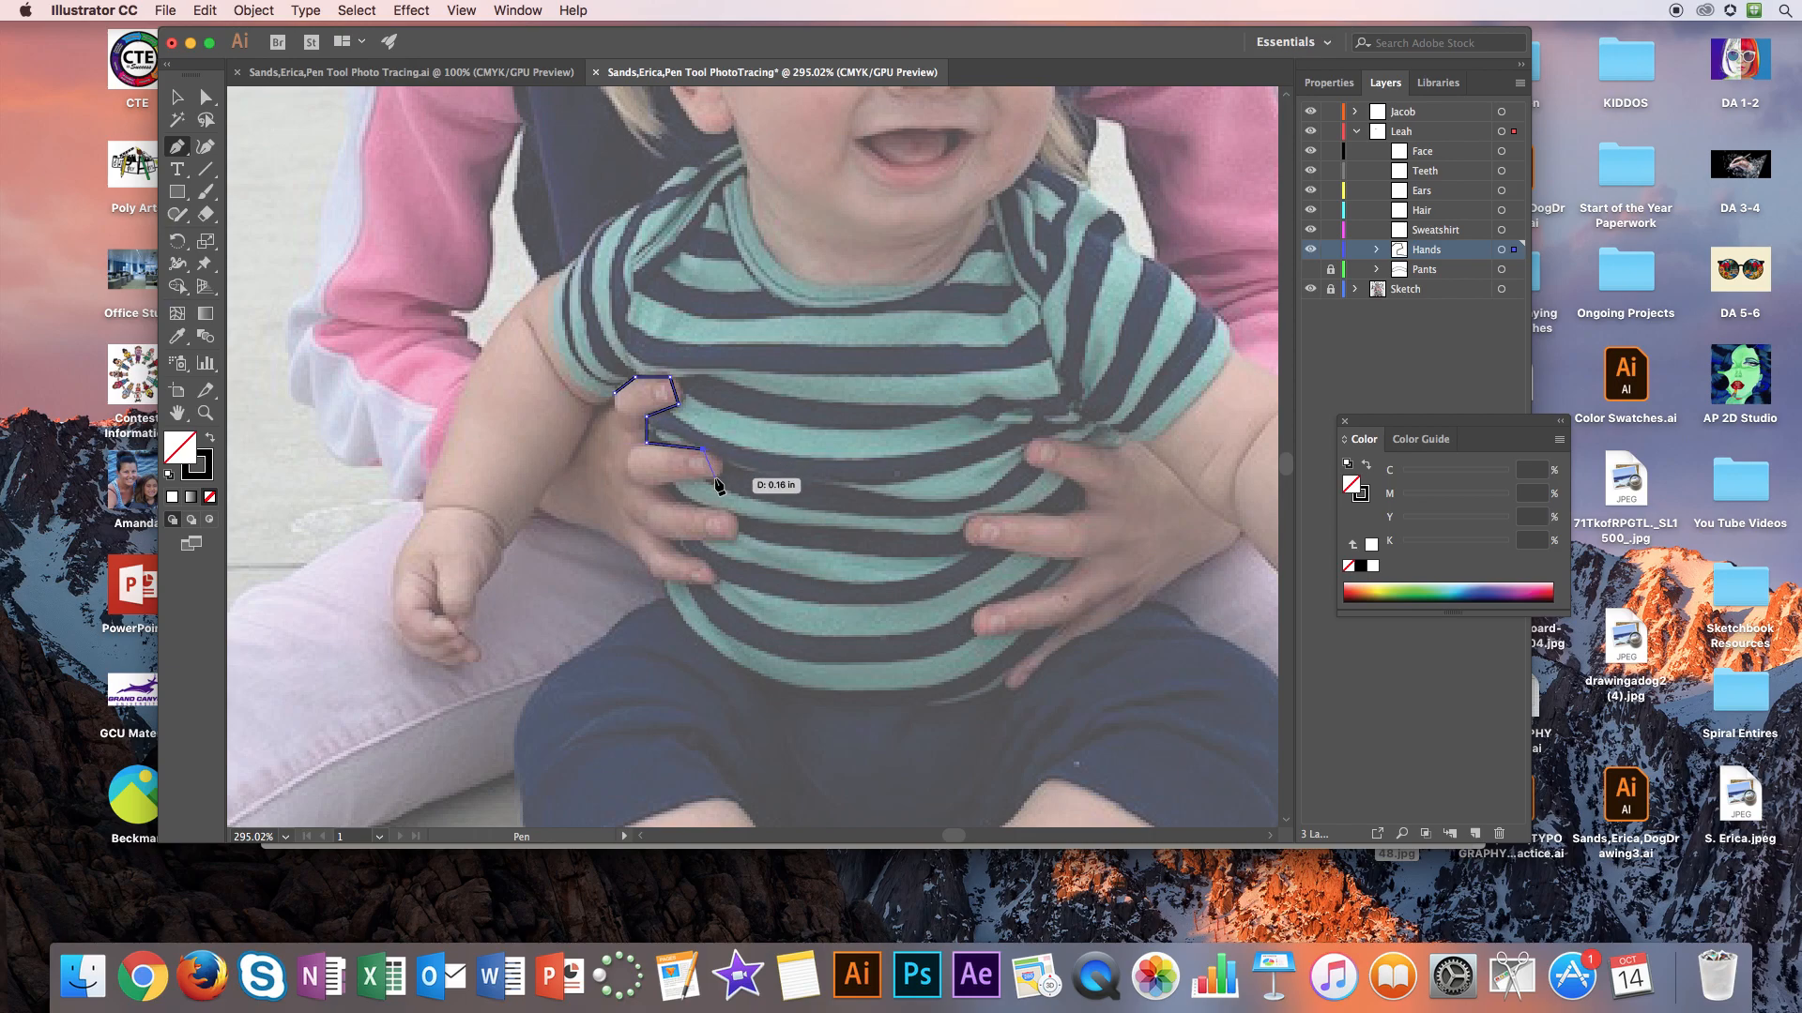
click(655, 486)
click(705, 508)
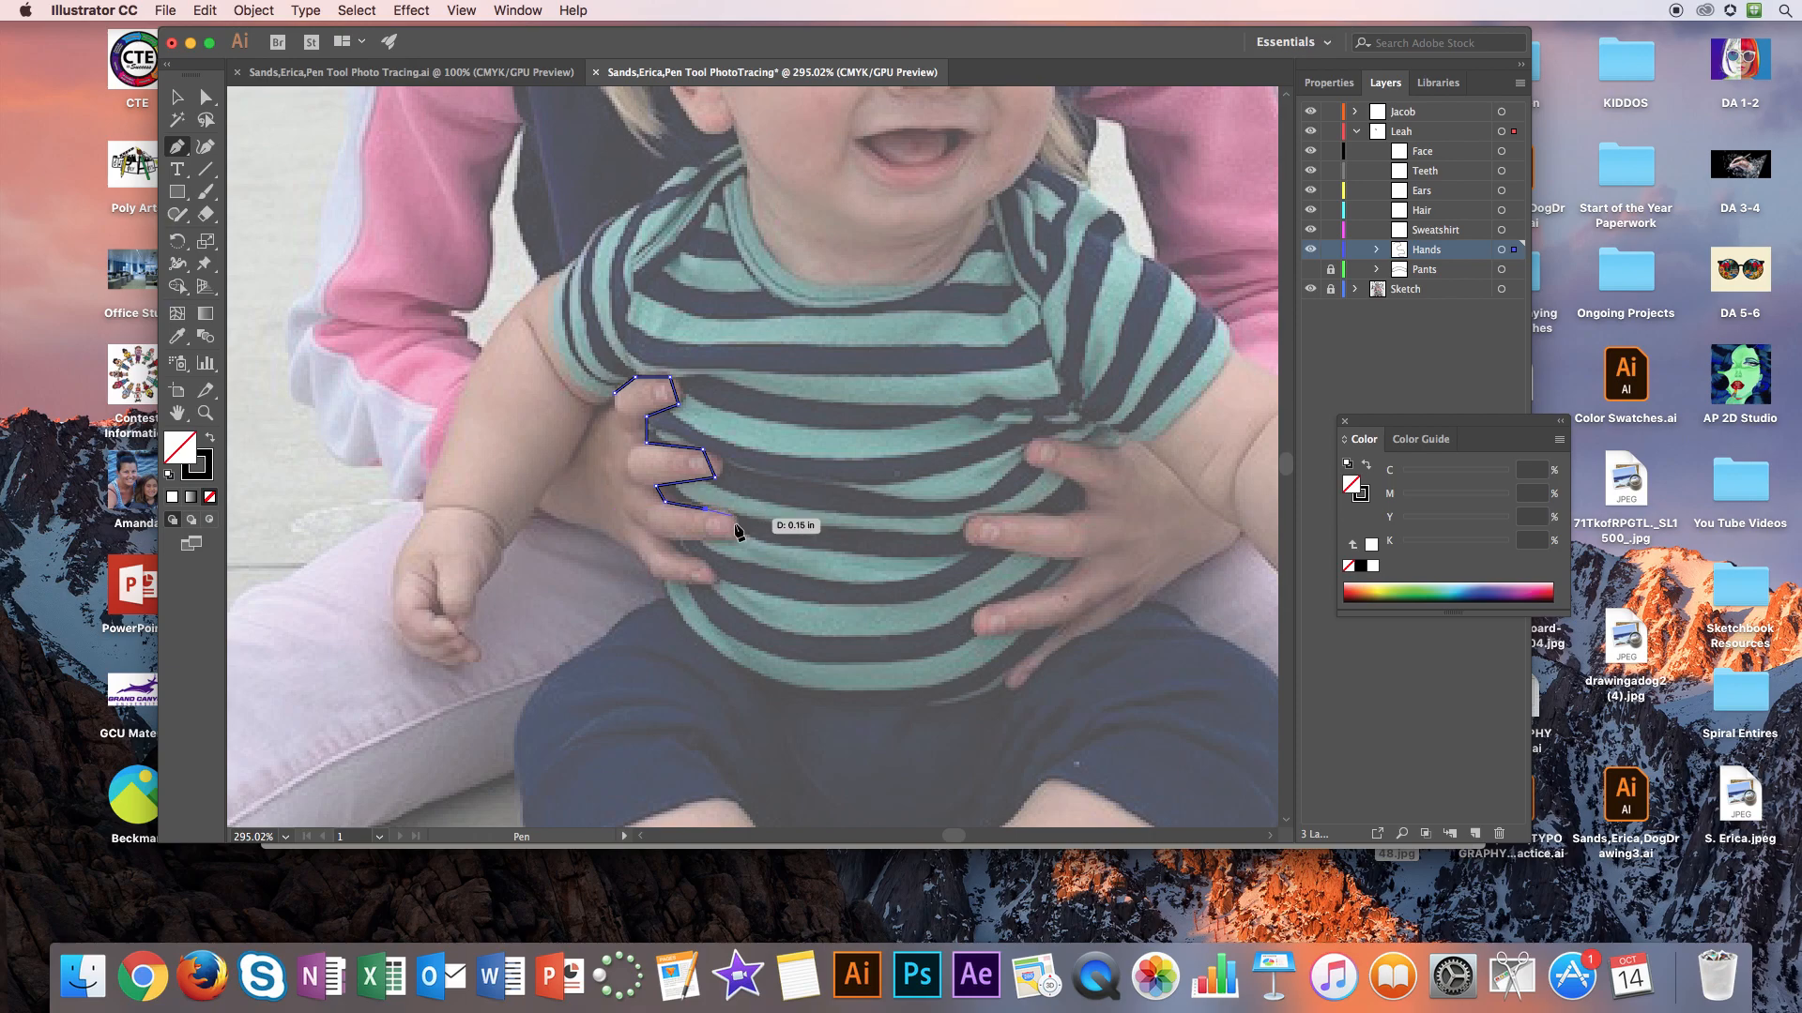
click(730, 540)
click(673, 540)
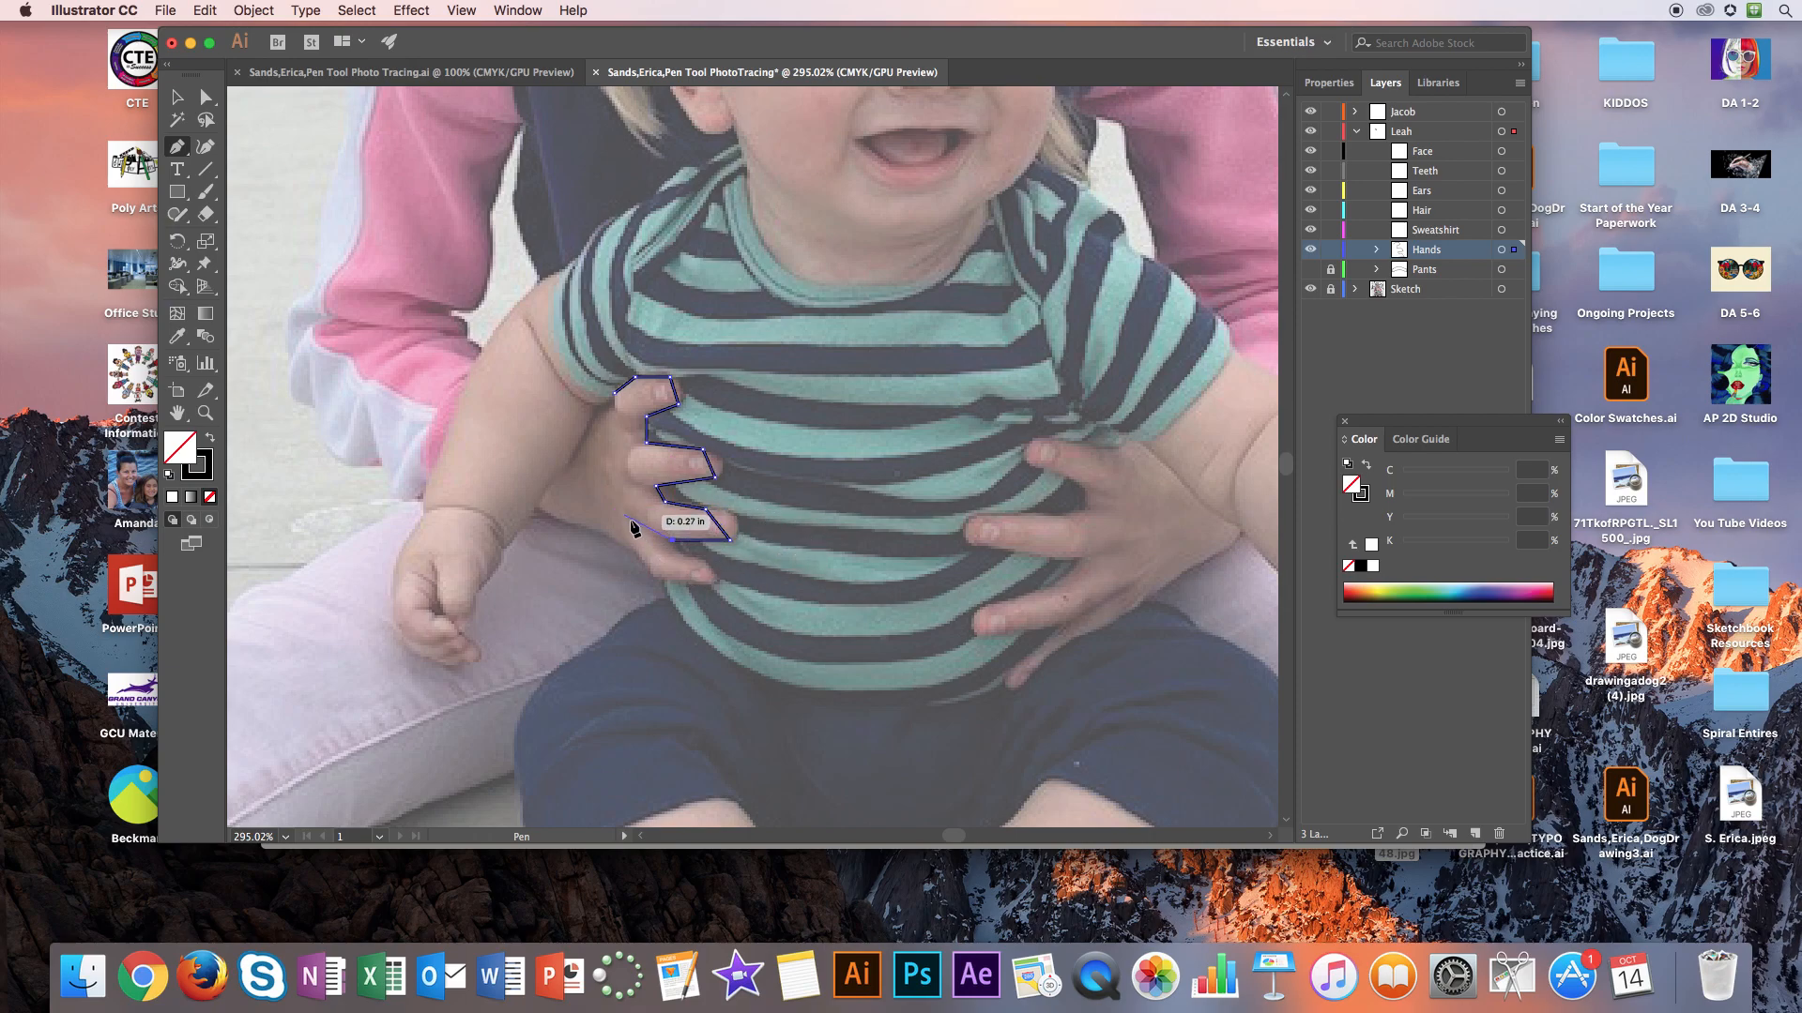
Trace the last finger, hand underside and wrist, closing the hand outline
click(693, 560)
click(705, 587)
click(652, 579)
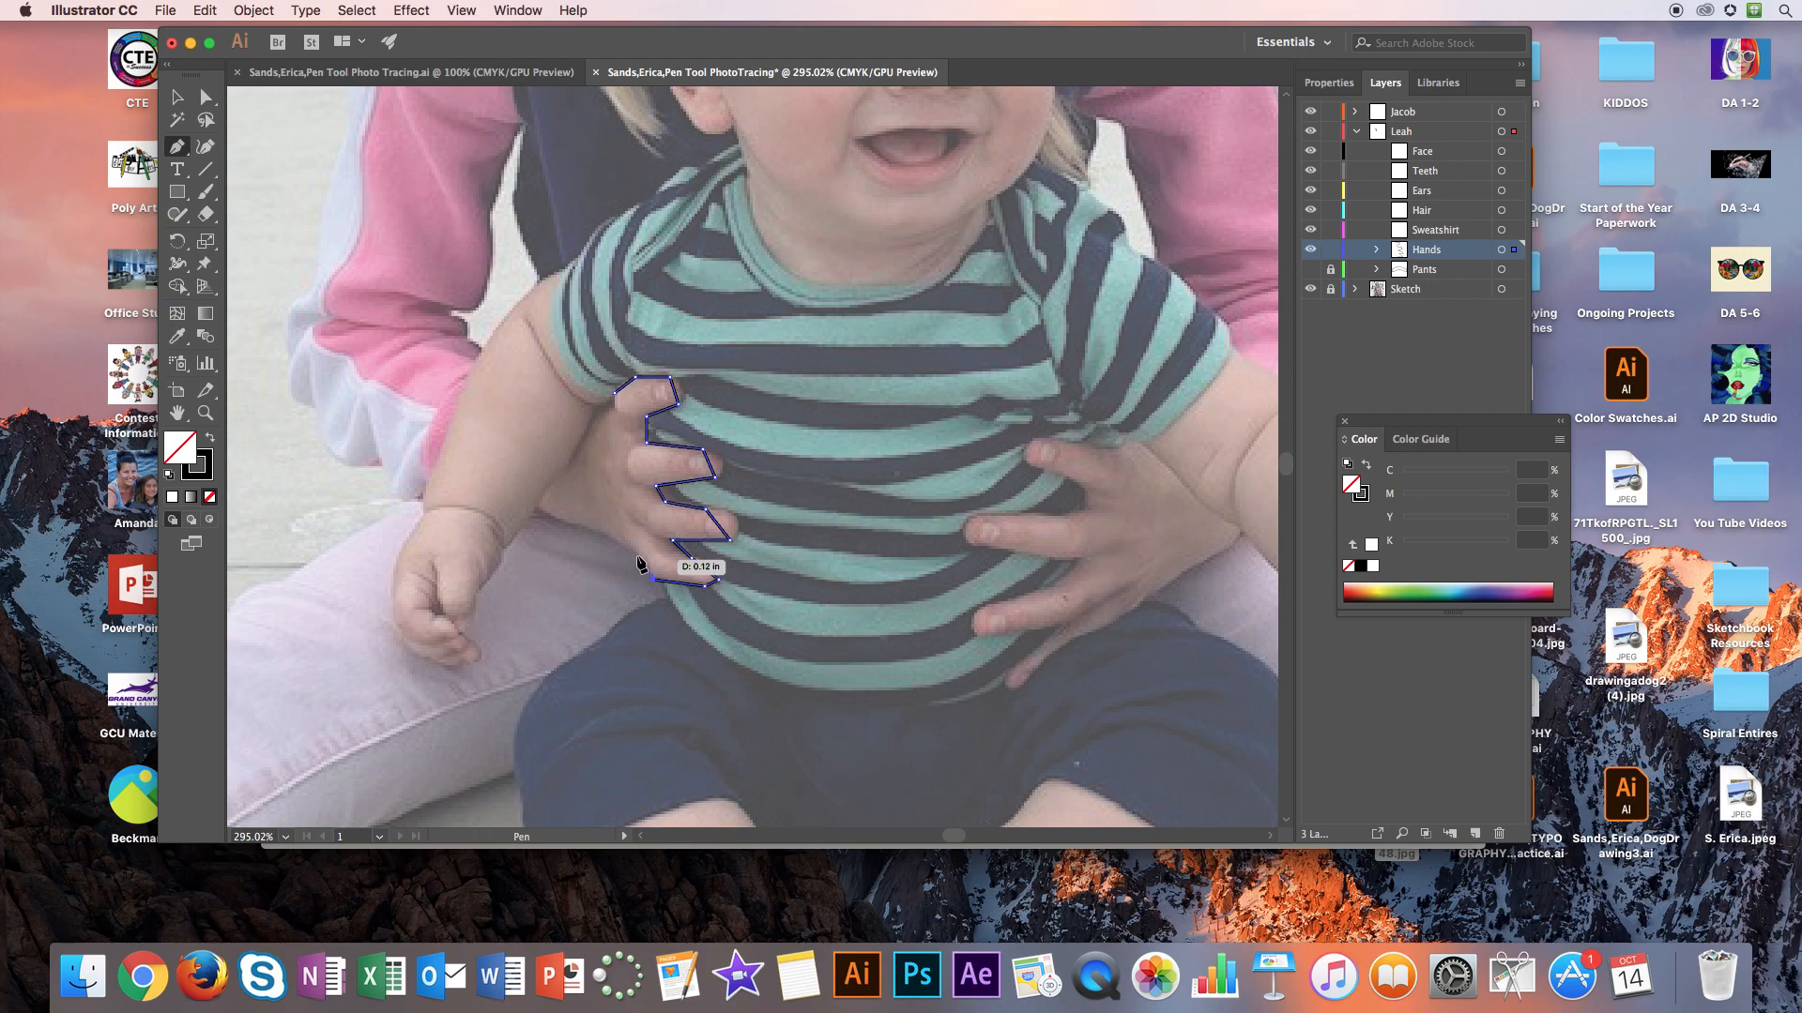
click(620, 544)
click(579, 526)
click(537, 508)
click(491, 470)
click(560, 397)
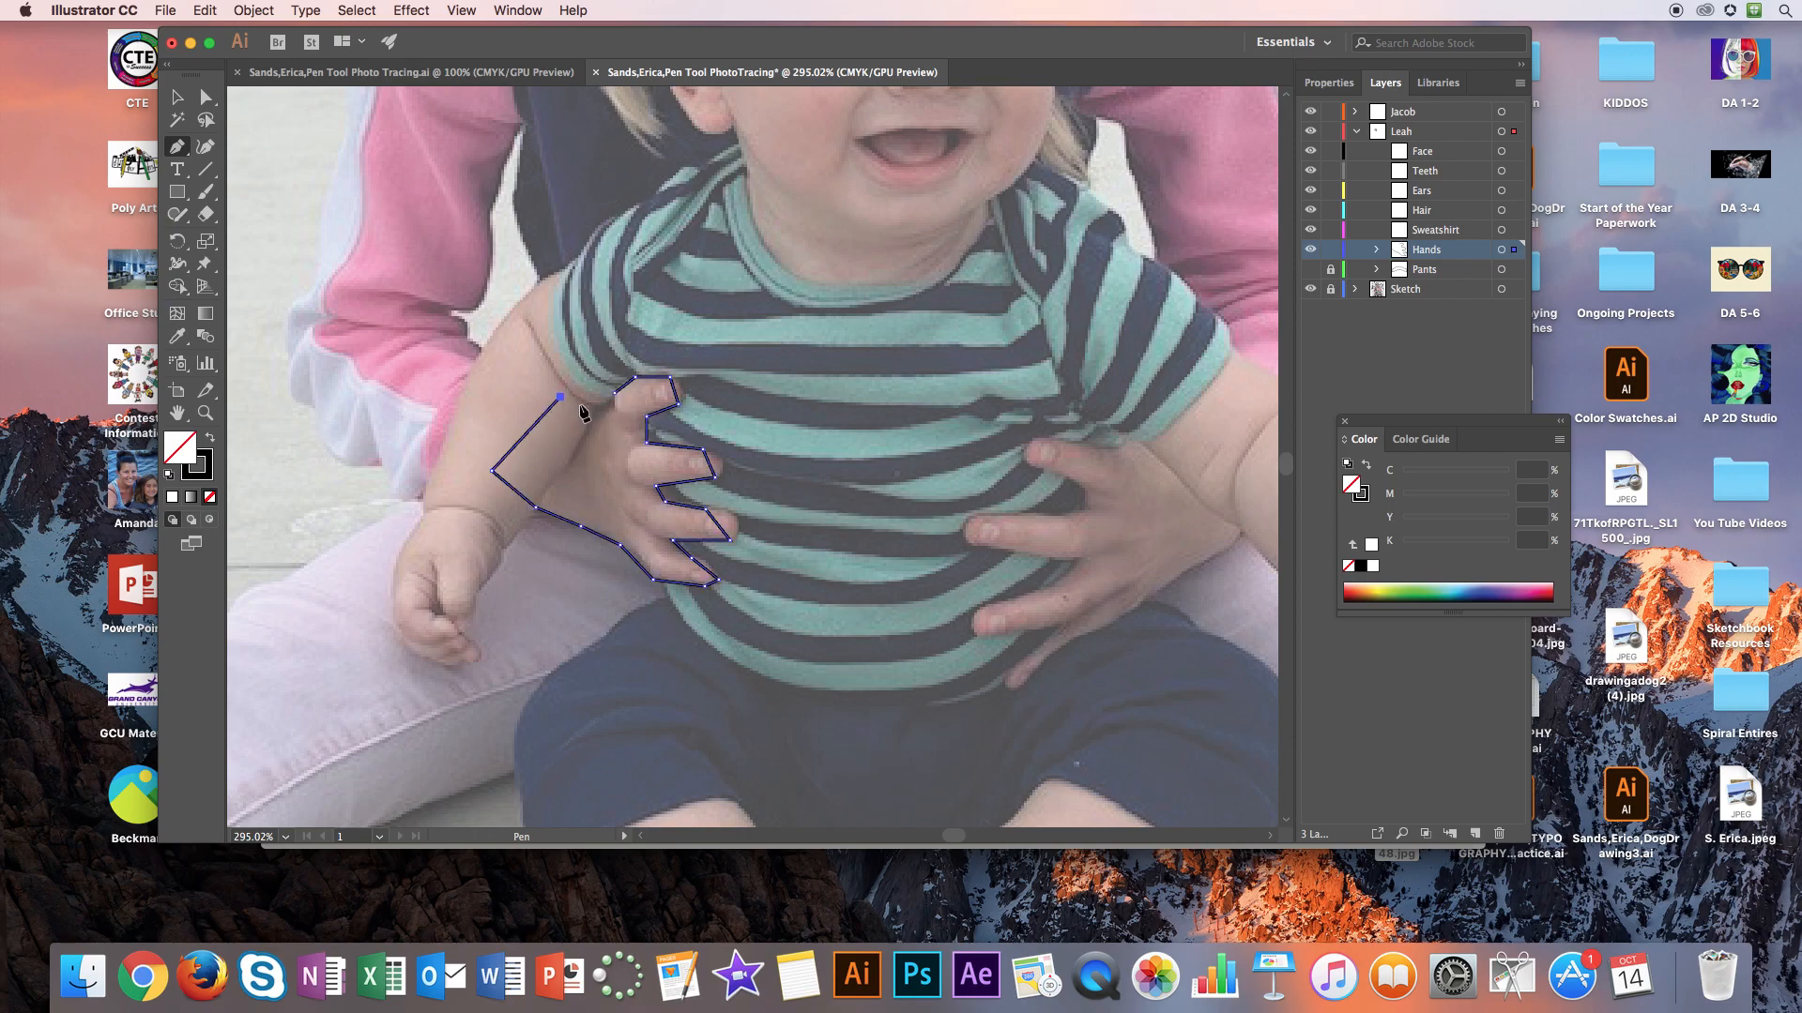
click(613, 408)
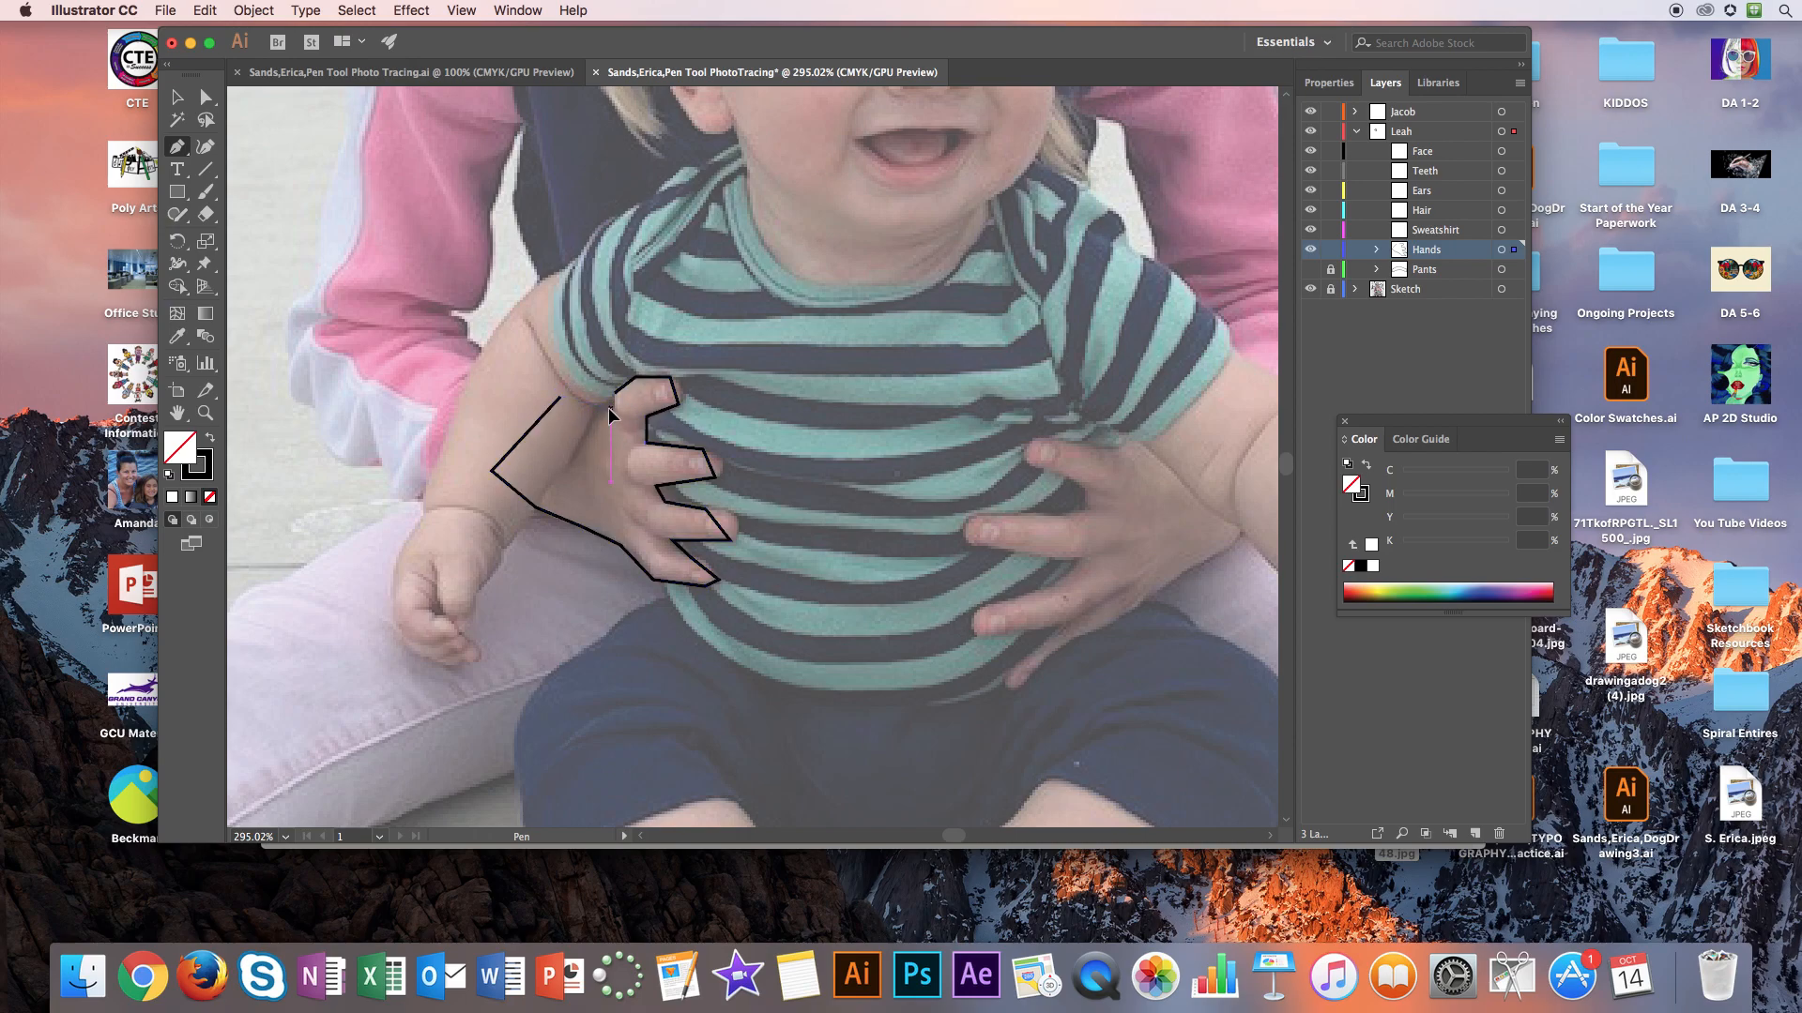
Round the thumb tip, second fingertip and third finger edge with curvature points
click(205, 145)
click(679, 388)
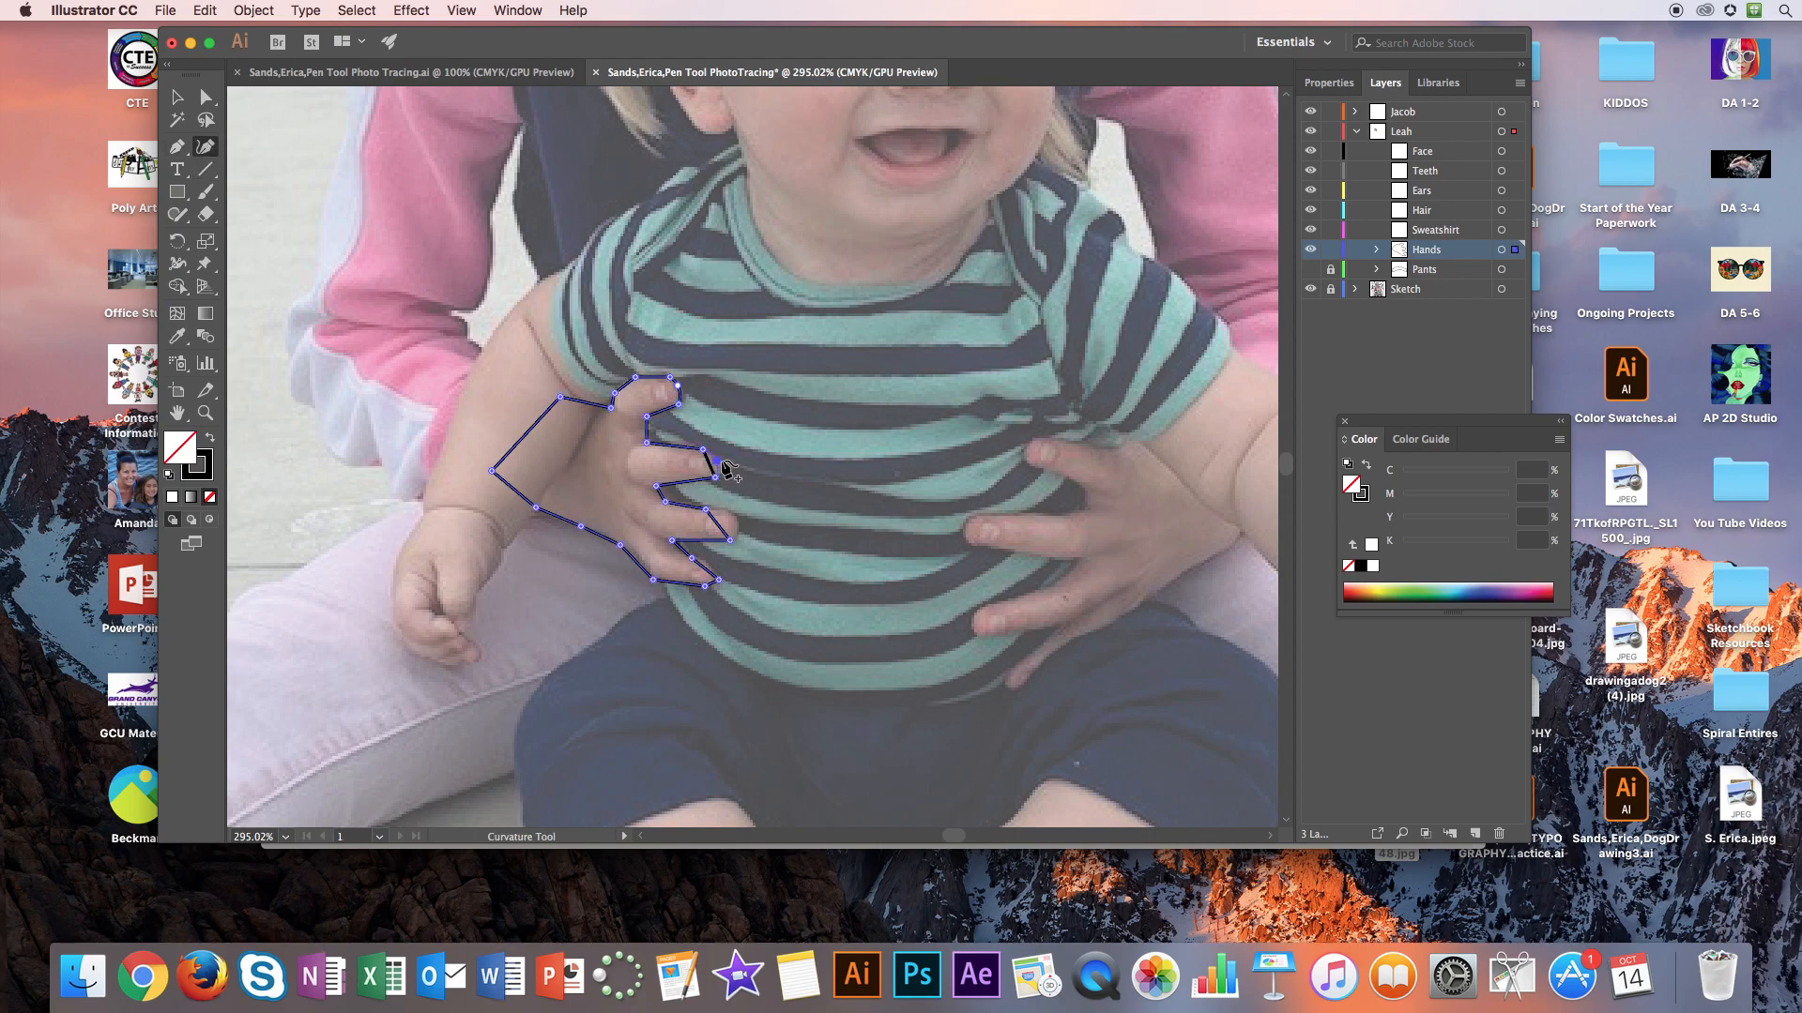
click(721, 460)
click(722, 521)
drag(735, 521, 736, 522)
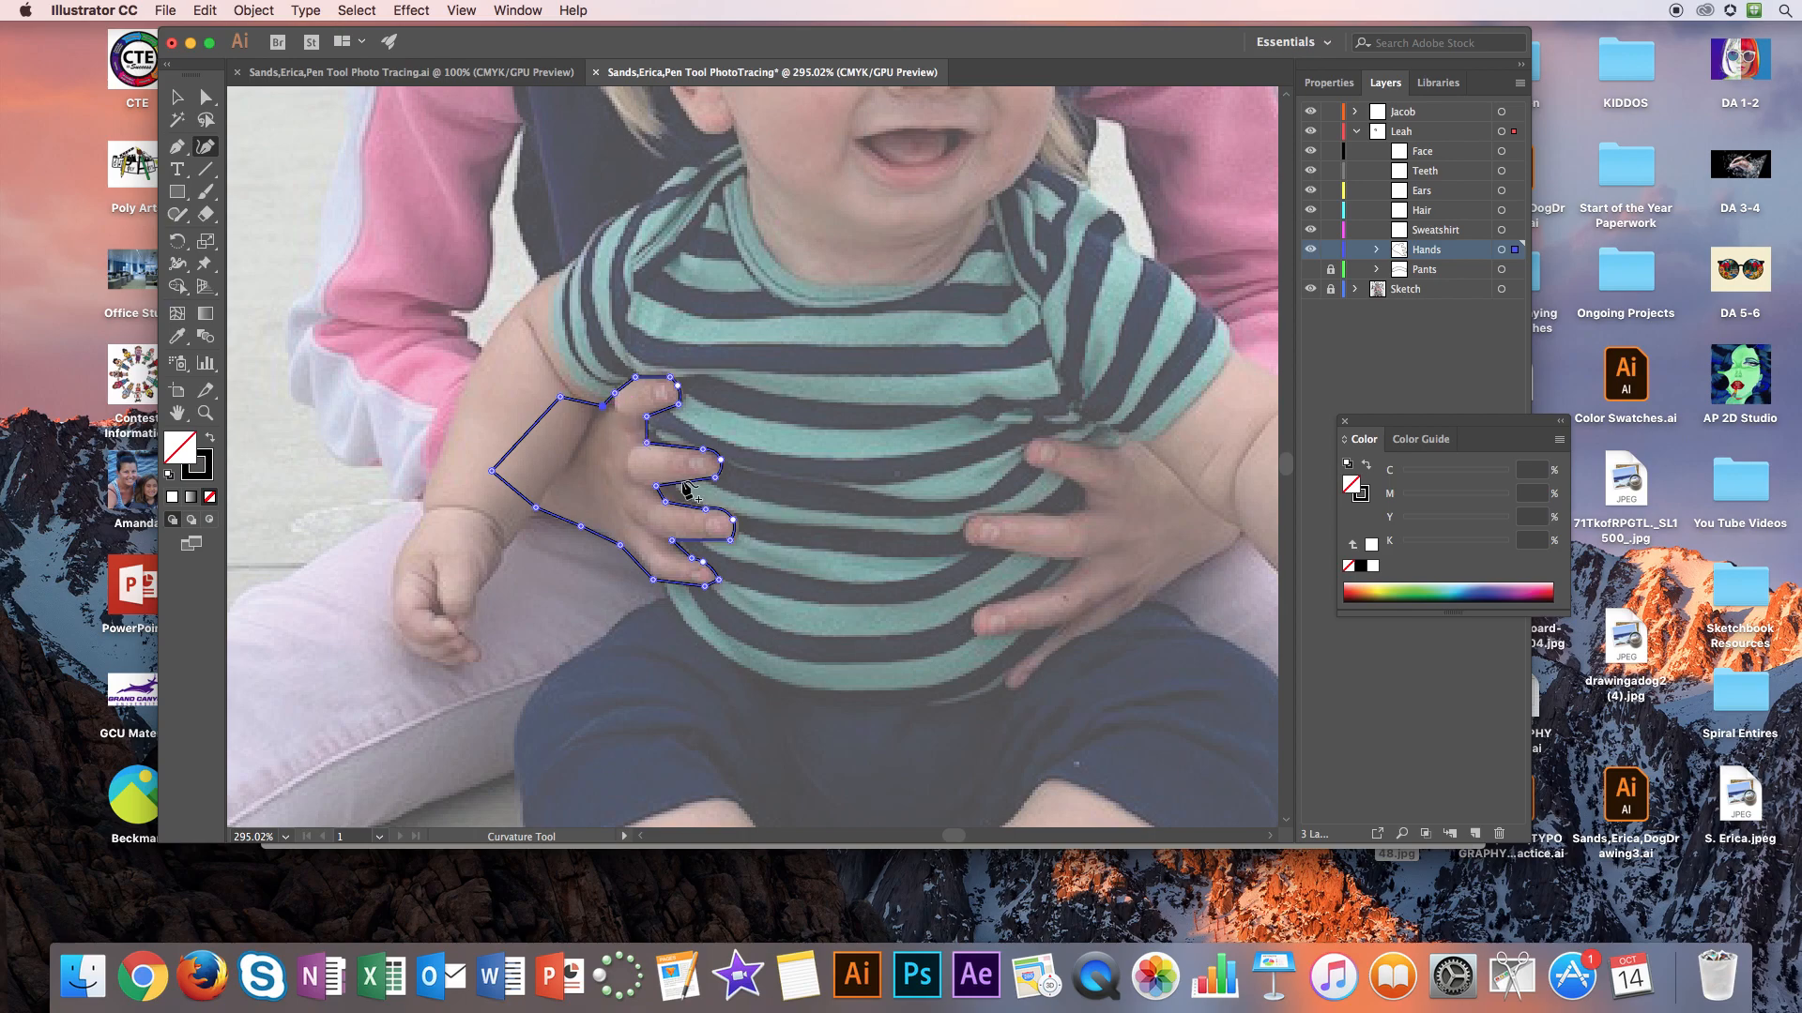
click(177, 147)
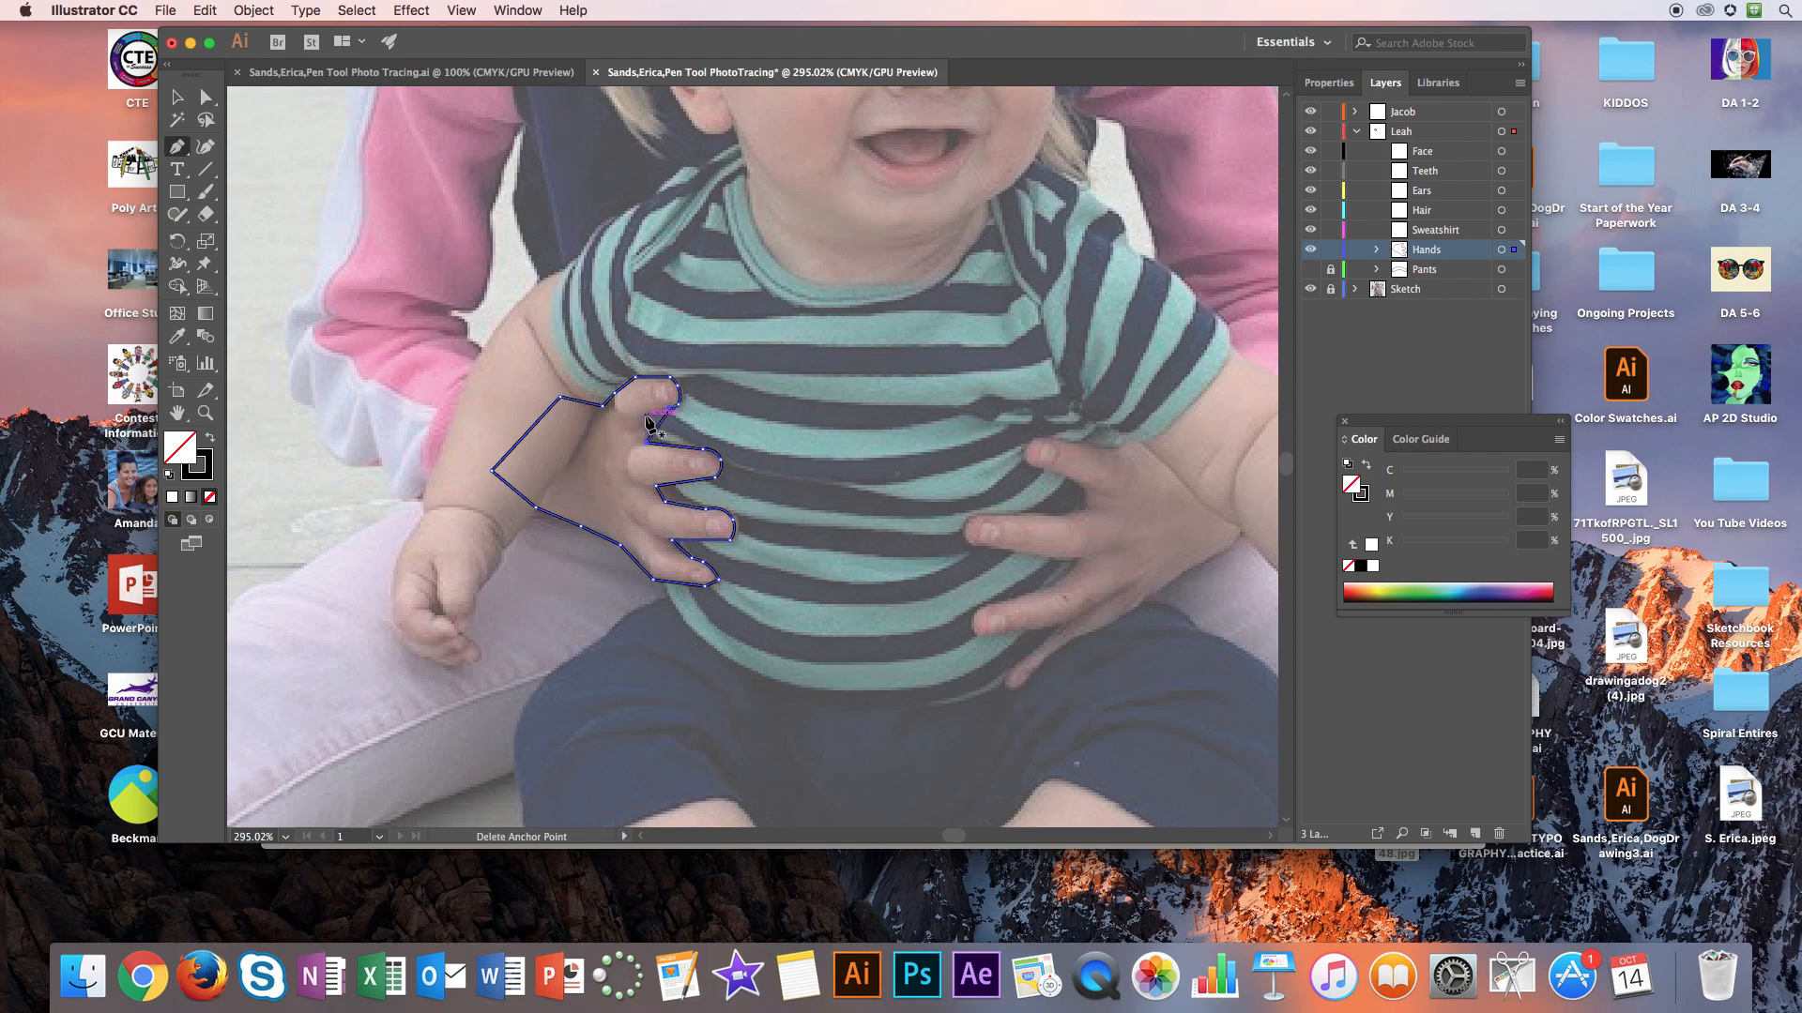
Undo the last curve tweak and draw pen lines separating the girl's fingers
key(super+z)
click(628, 448)
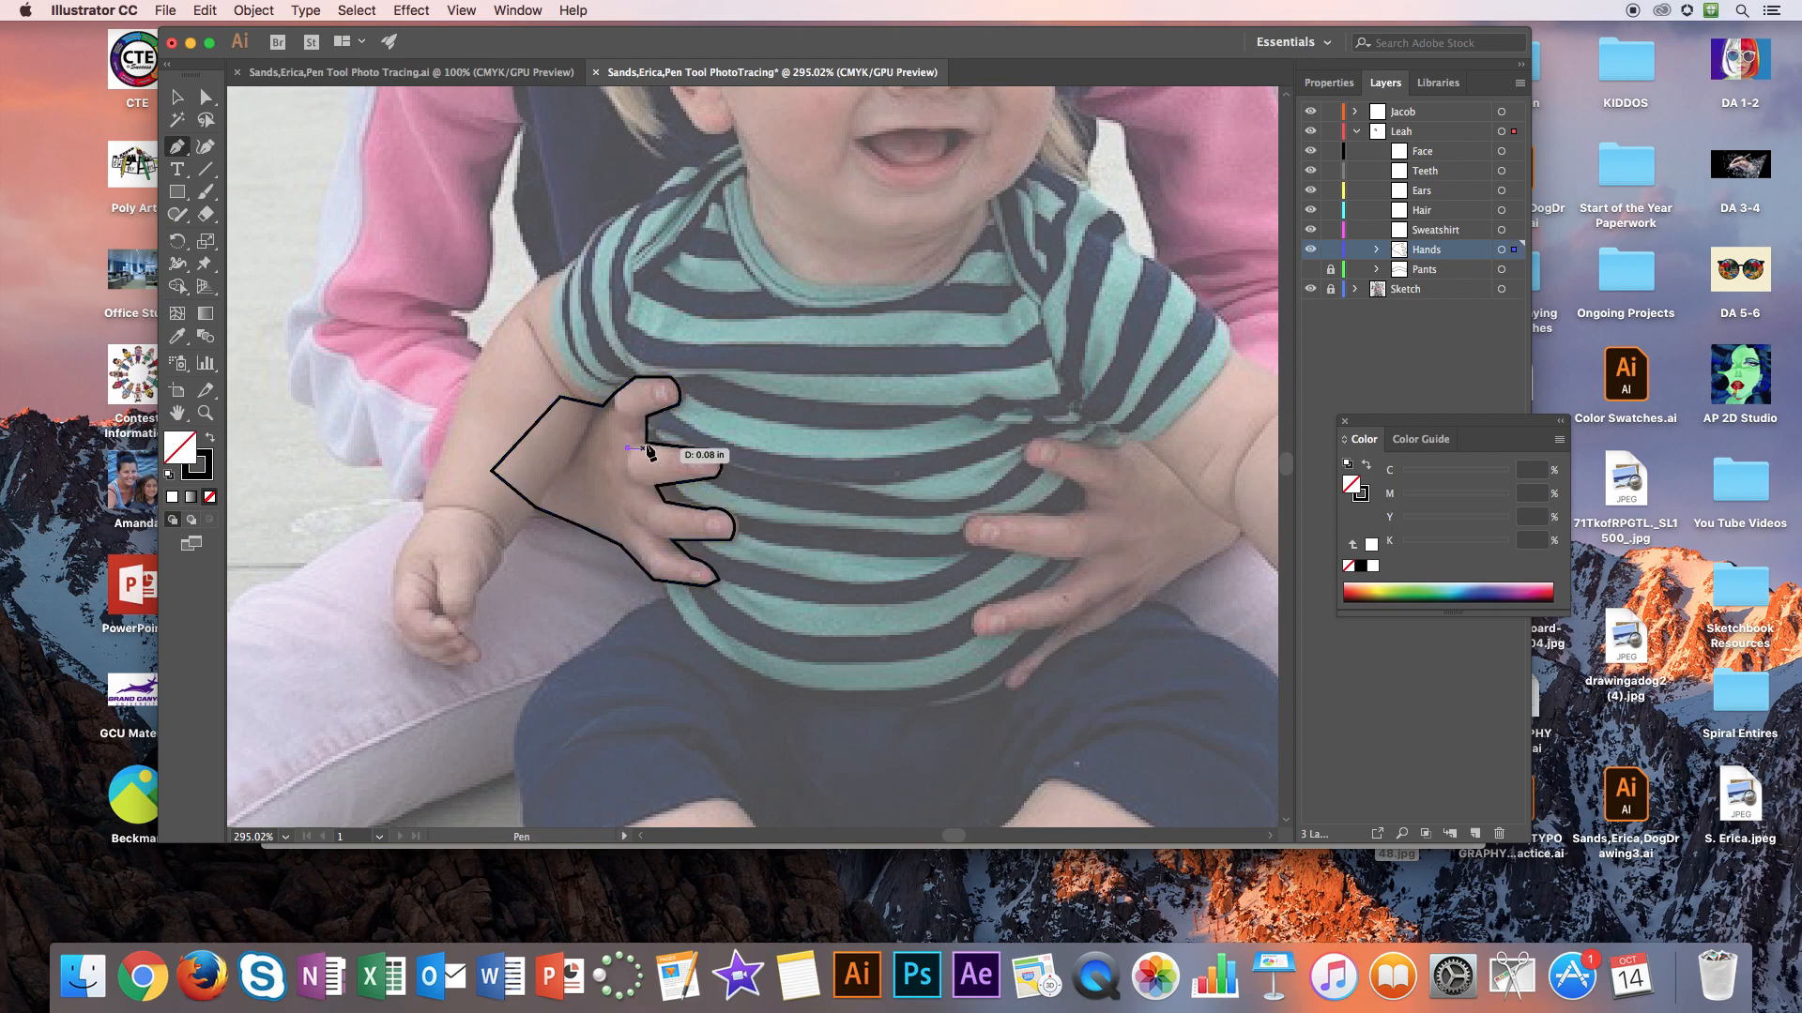
click(647, 442)
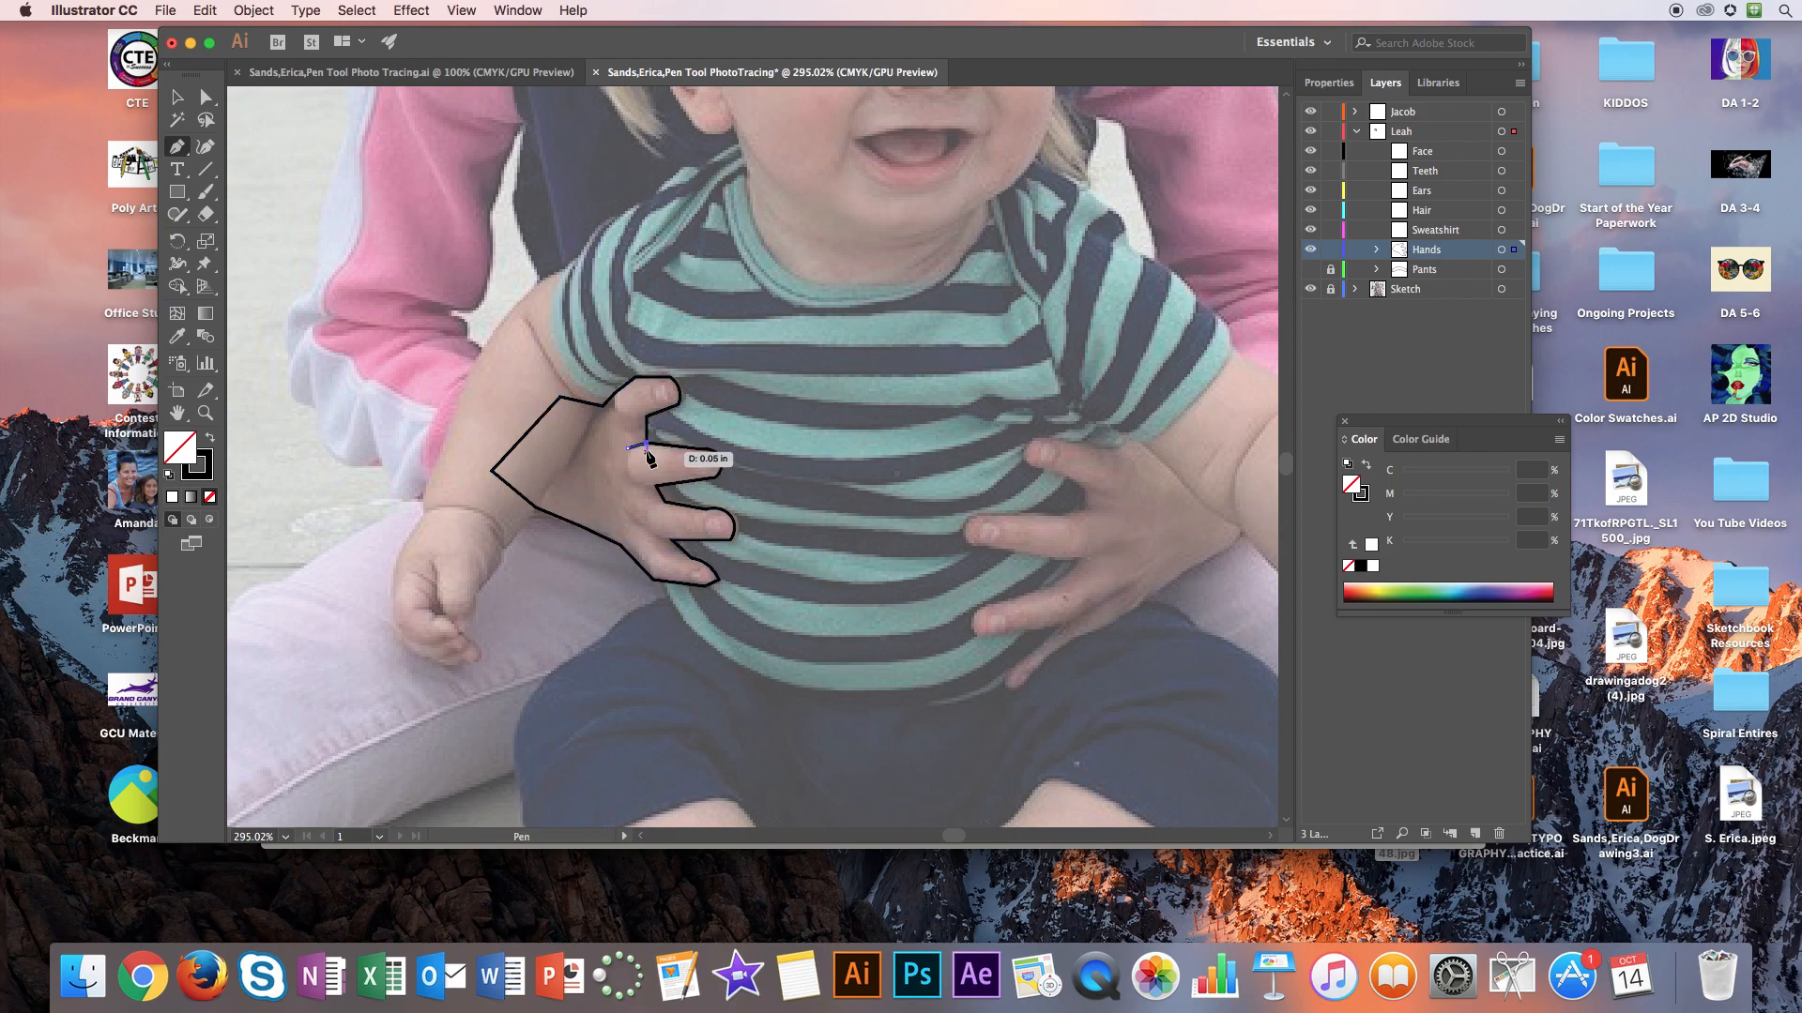
click(628, 450)
click(636, 481)
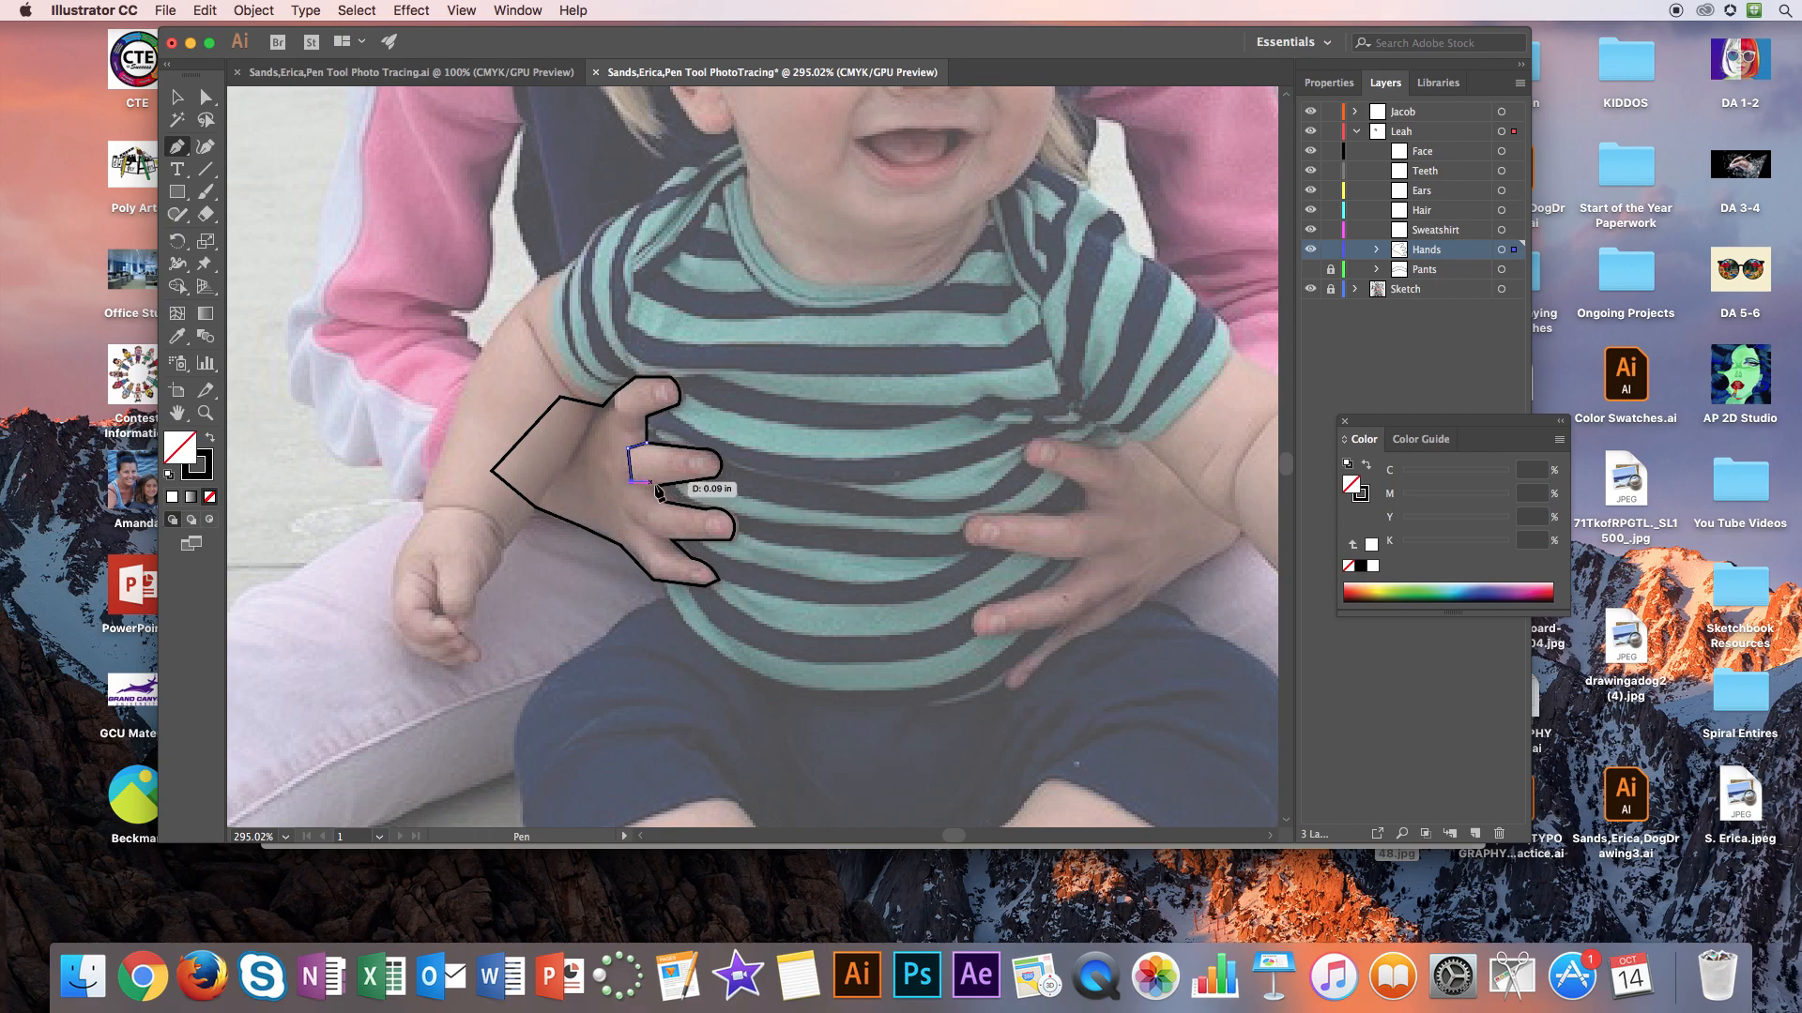
click(652, 486)
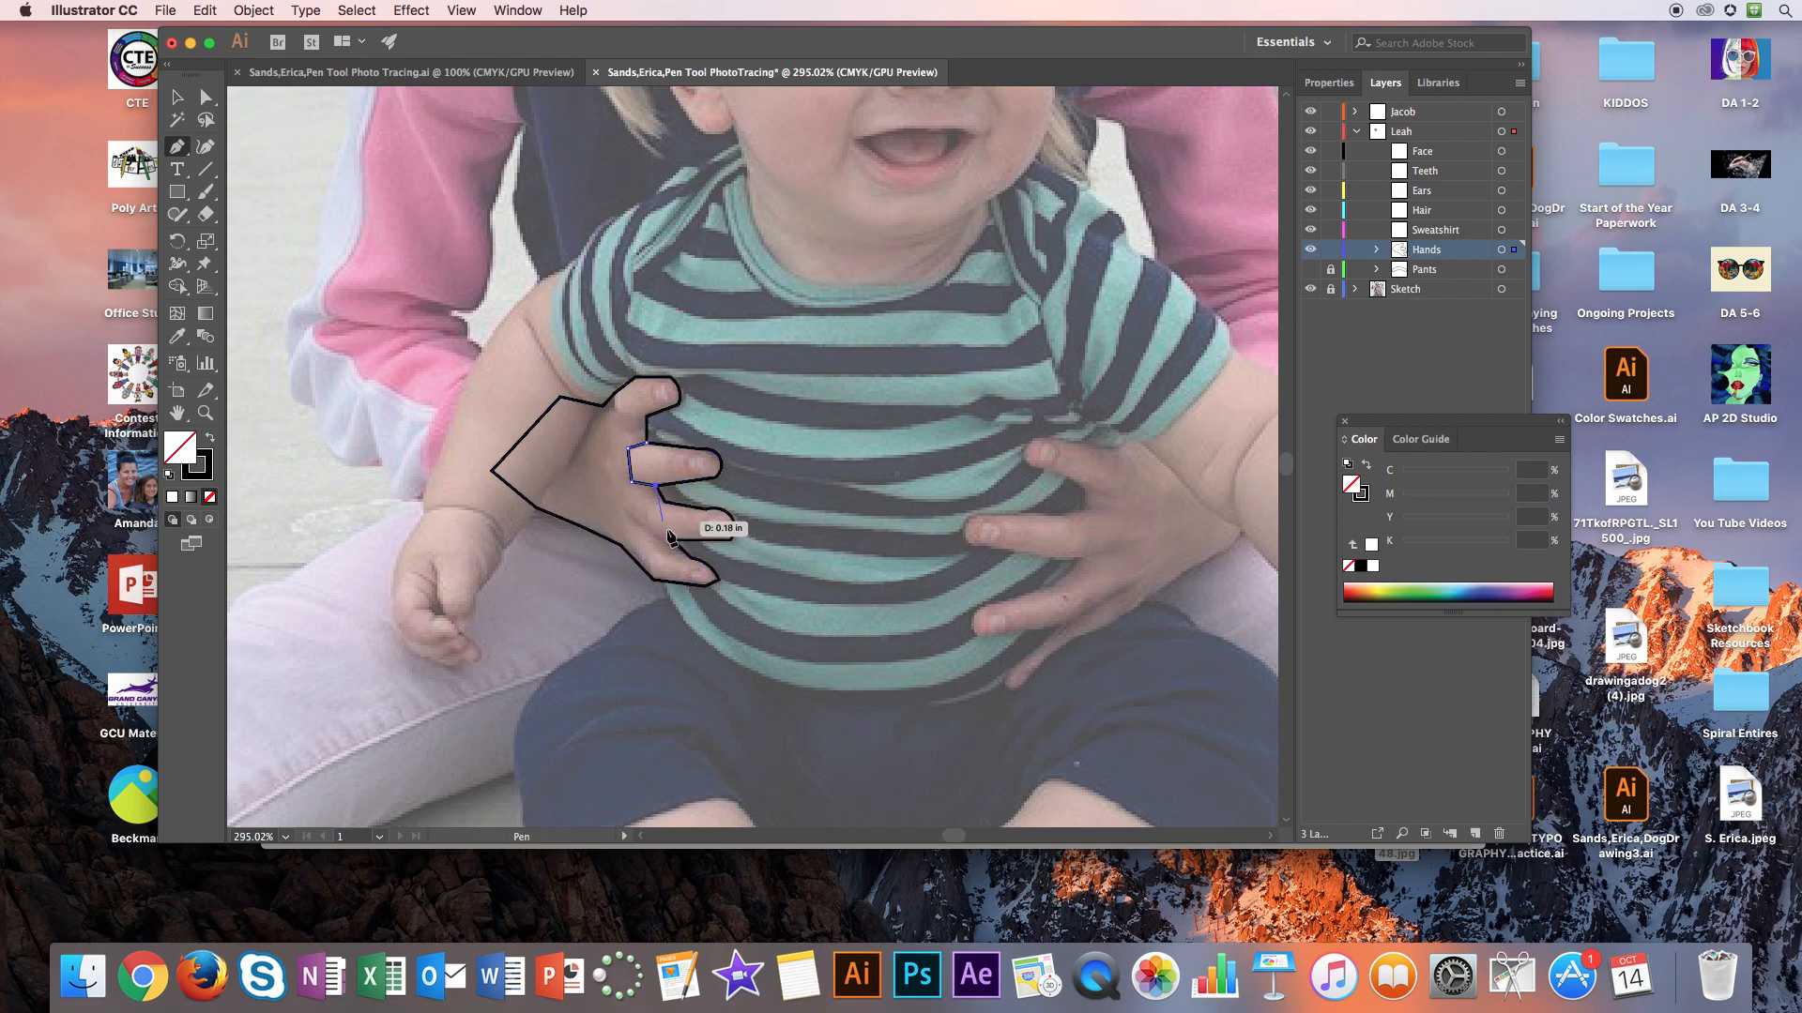
click(663, 502)
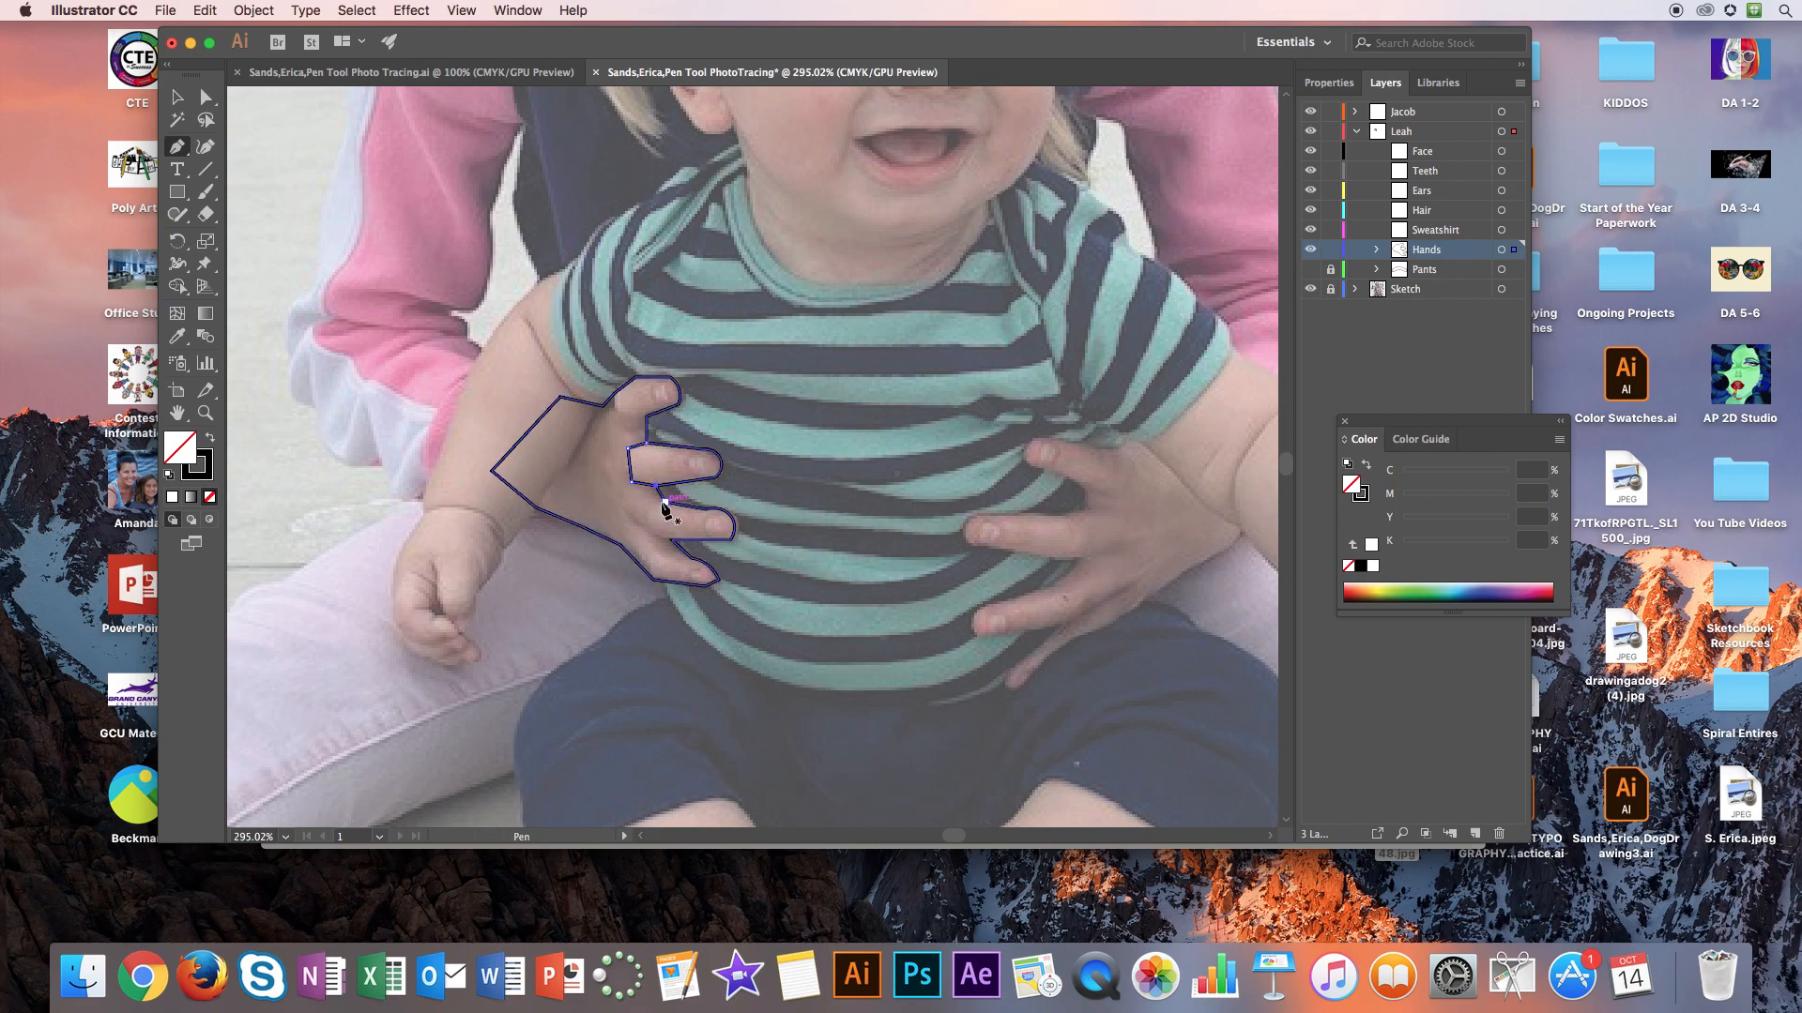
click(662, 504)
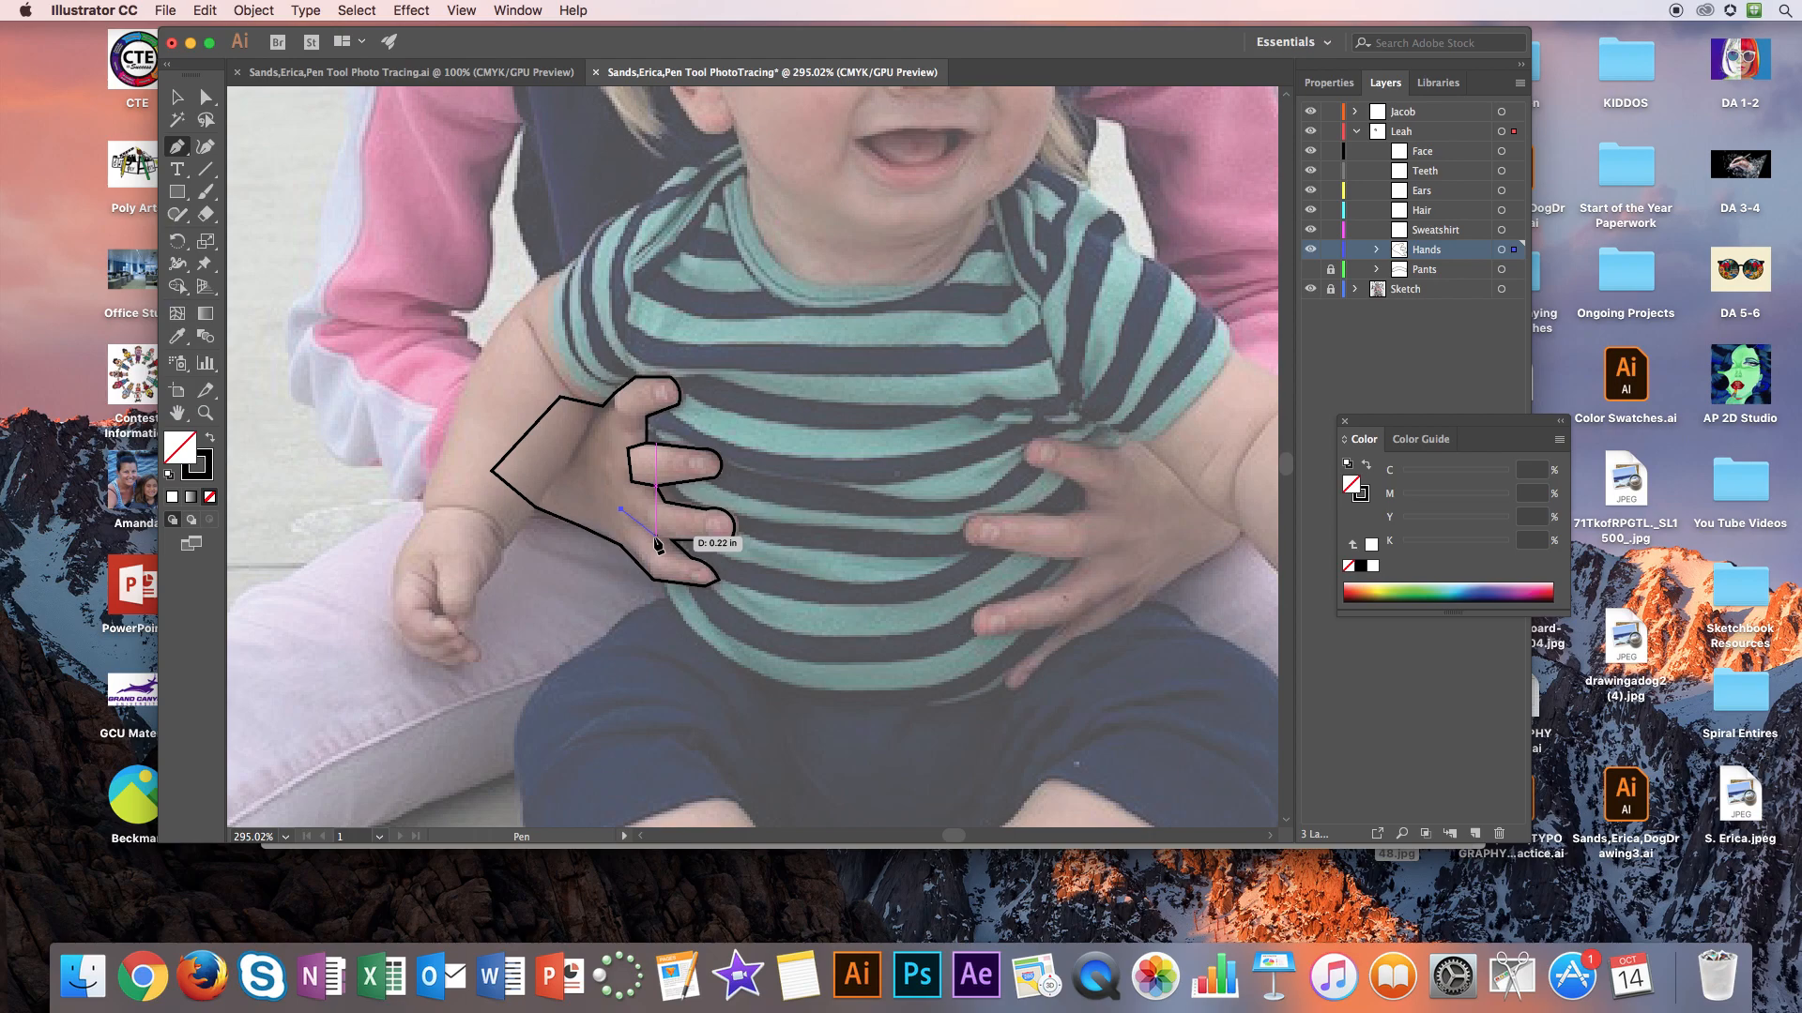
drag(670, 539, 674, 544)
click(672, 541)
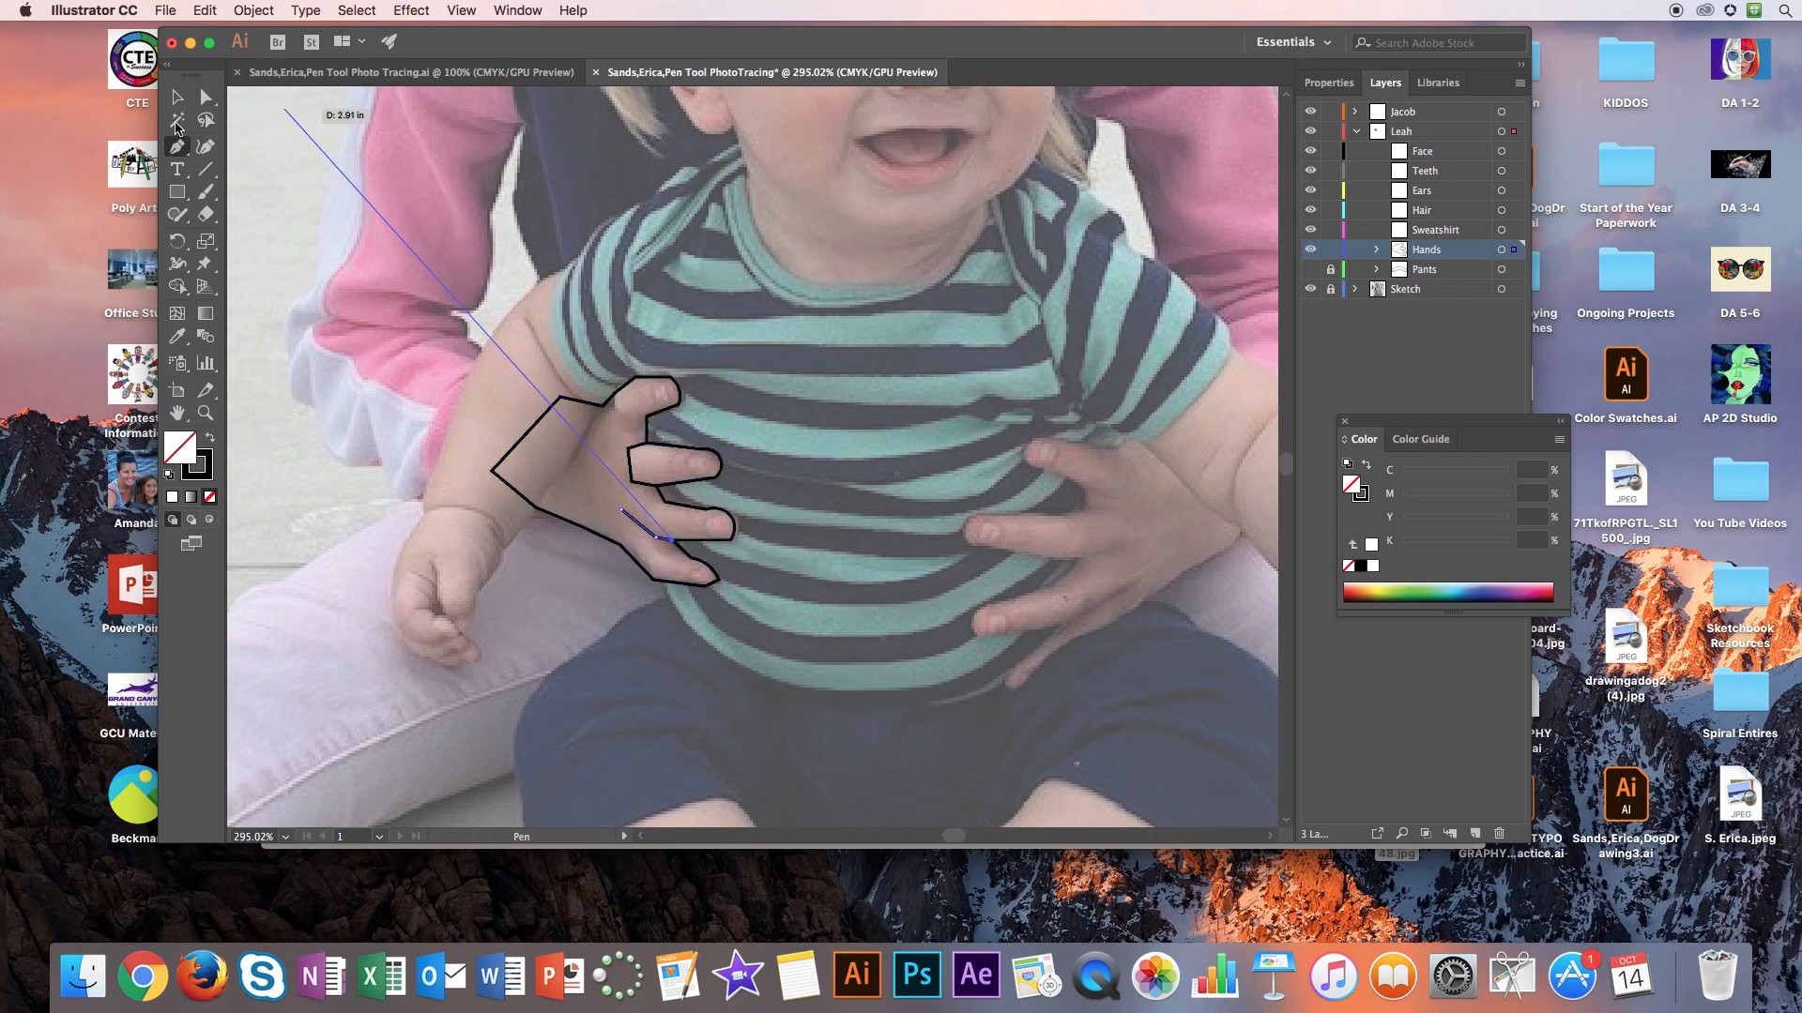
Curve the separation line between the first two fingers
click(205, 145)
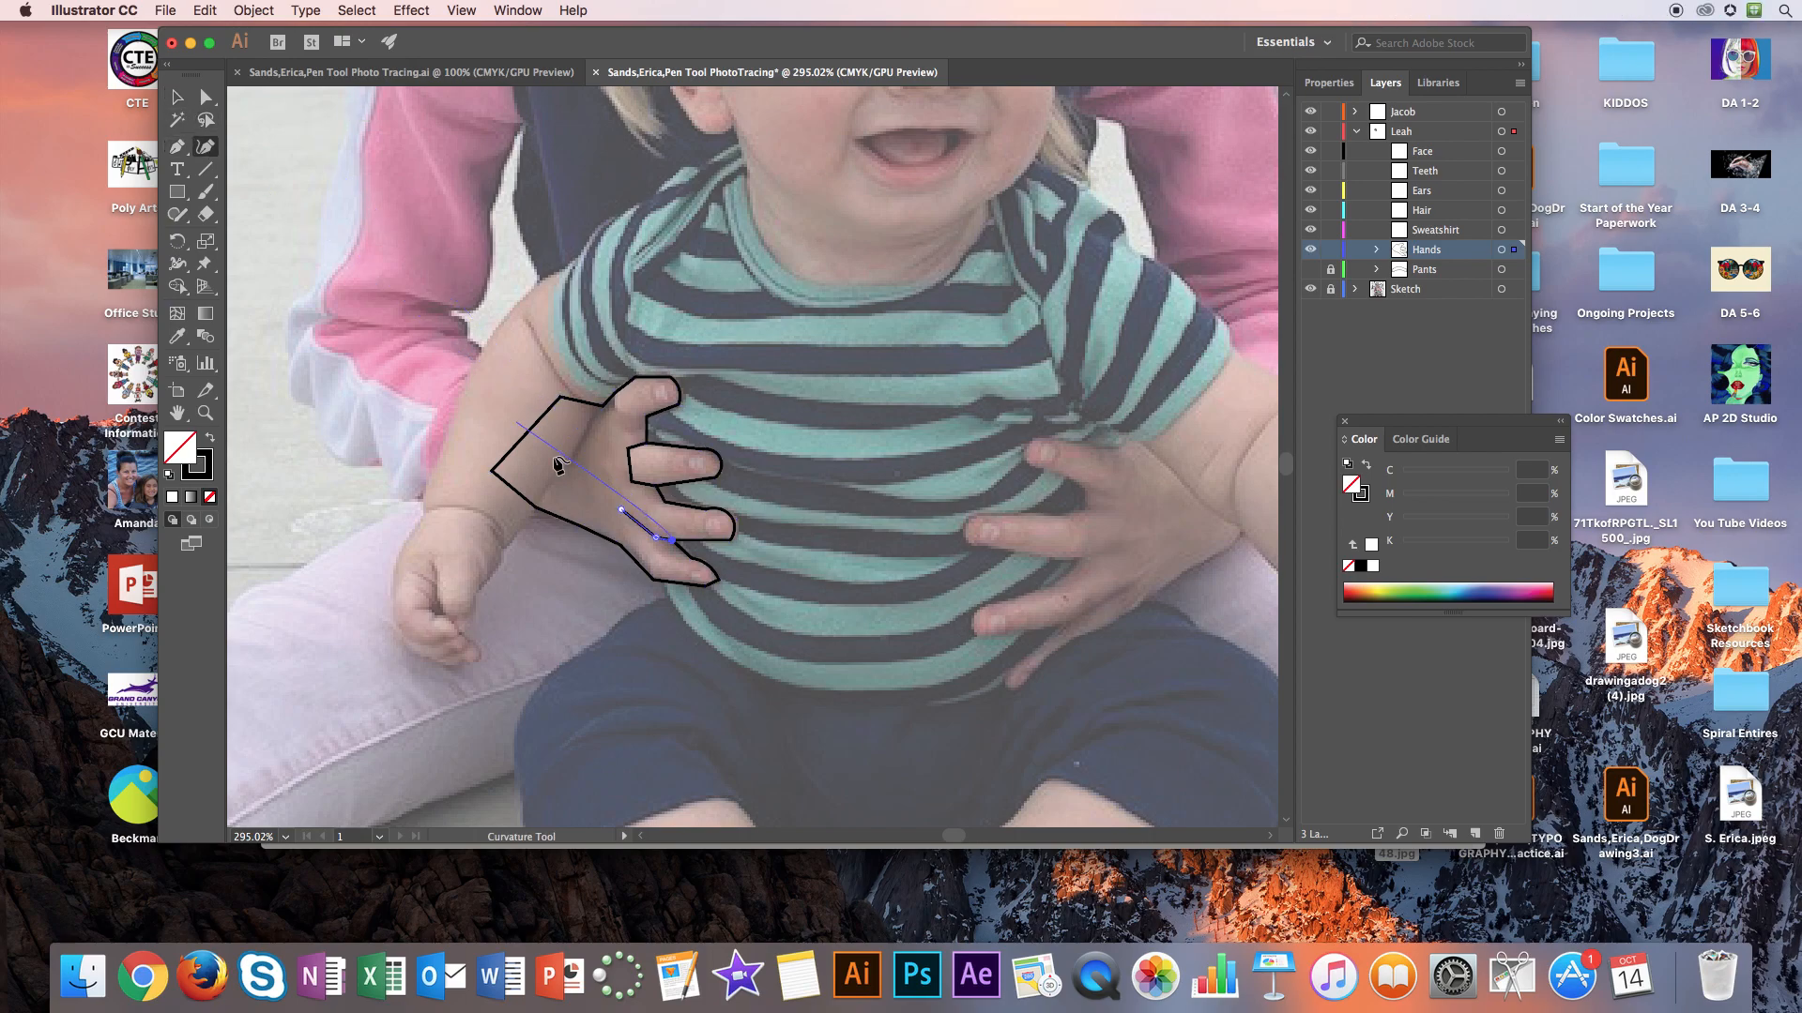
click(634, 449)
click(177, 98)
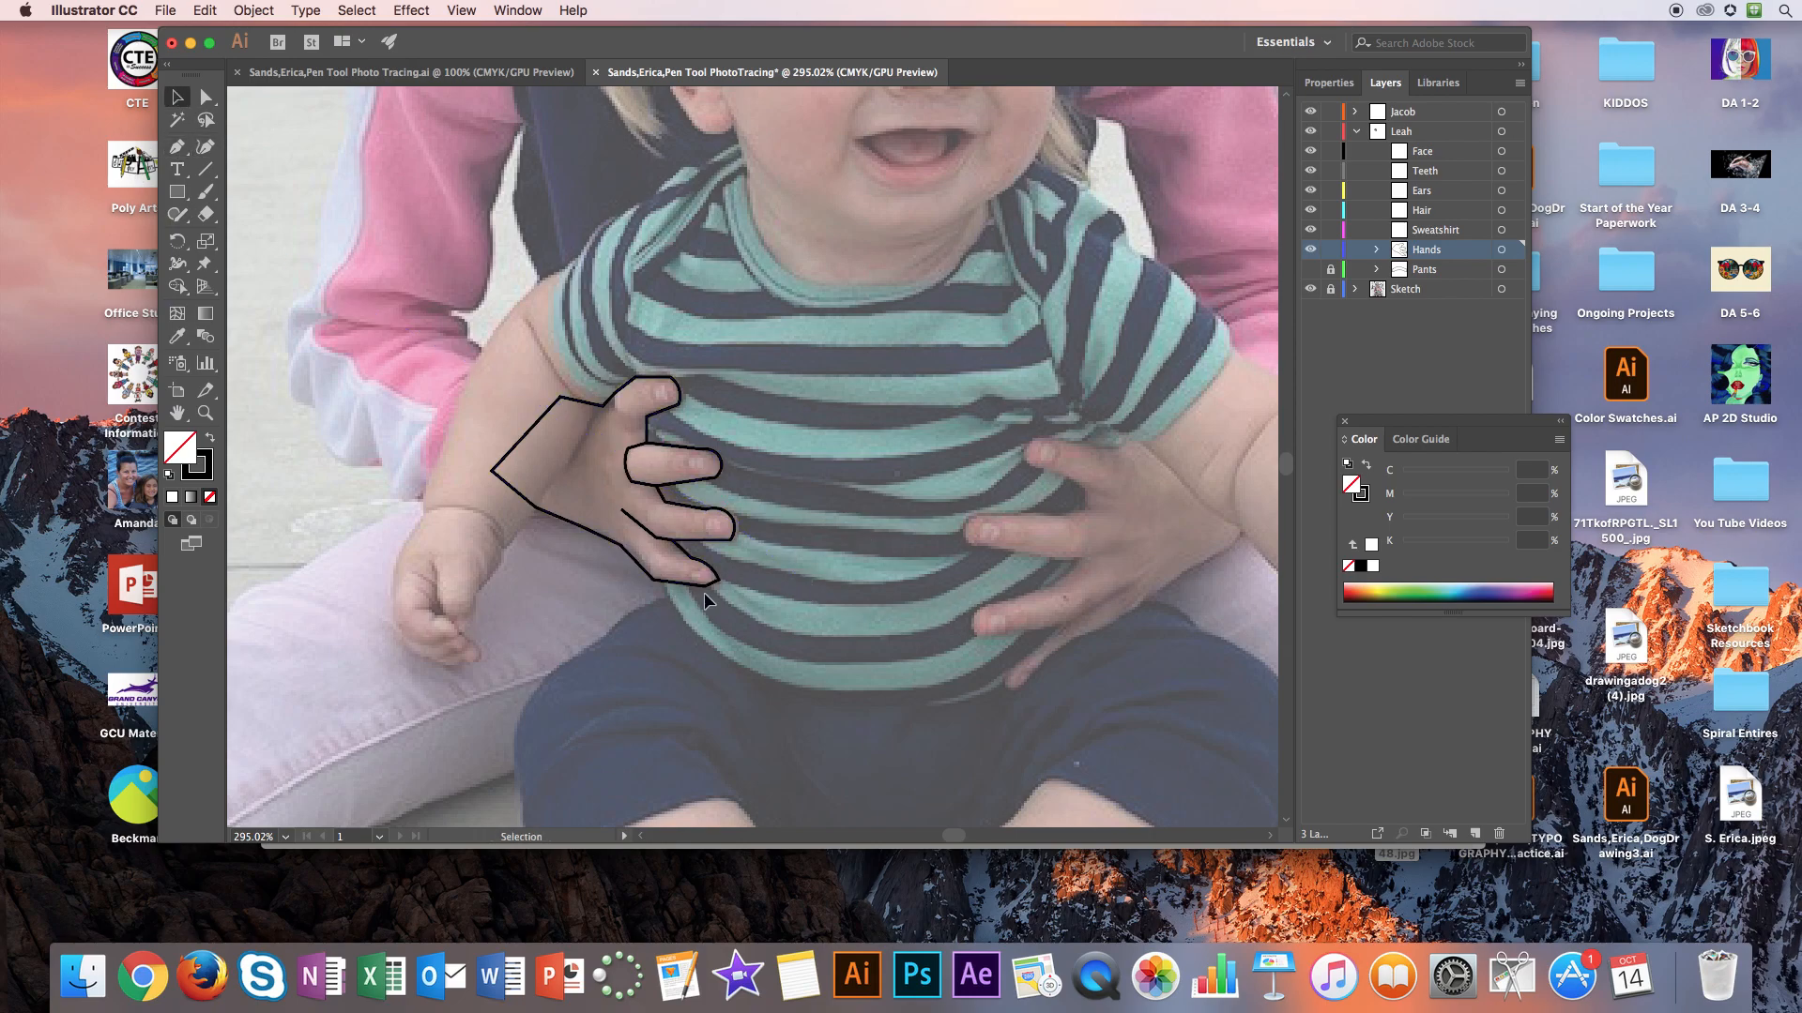
Draw a closed four-point fingernail outline on the top fingertip
click(178, 144)
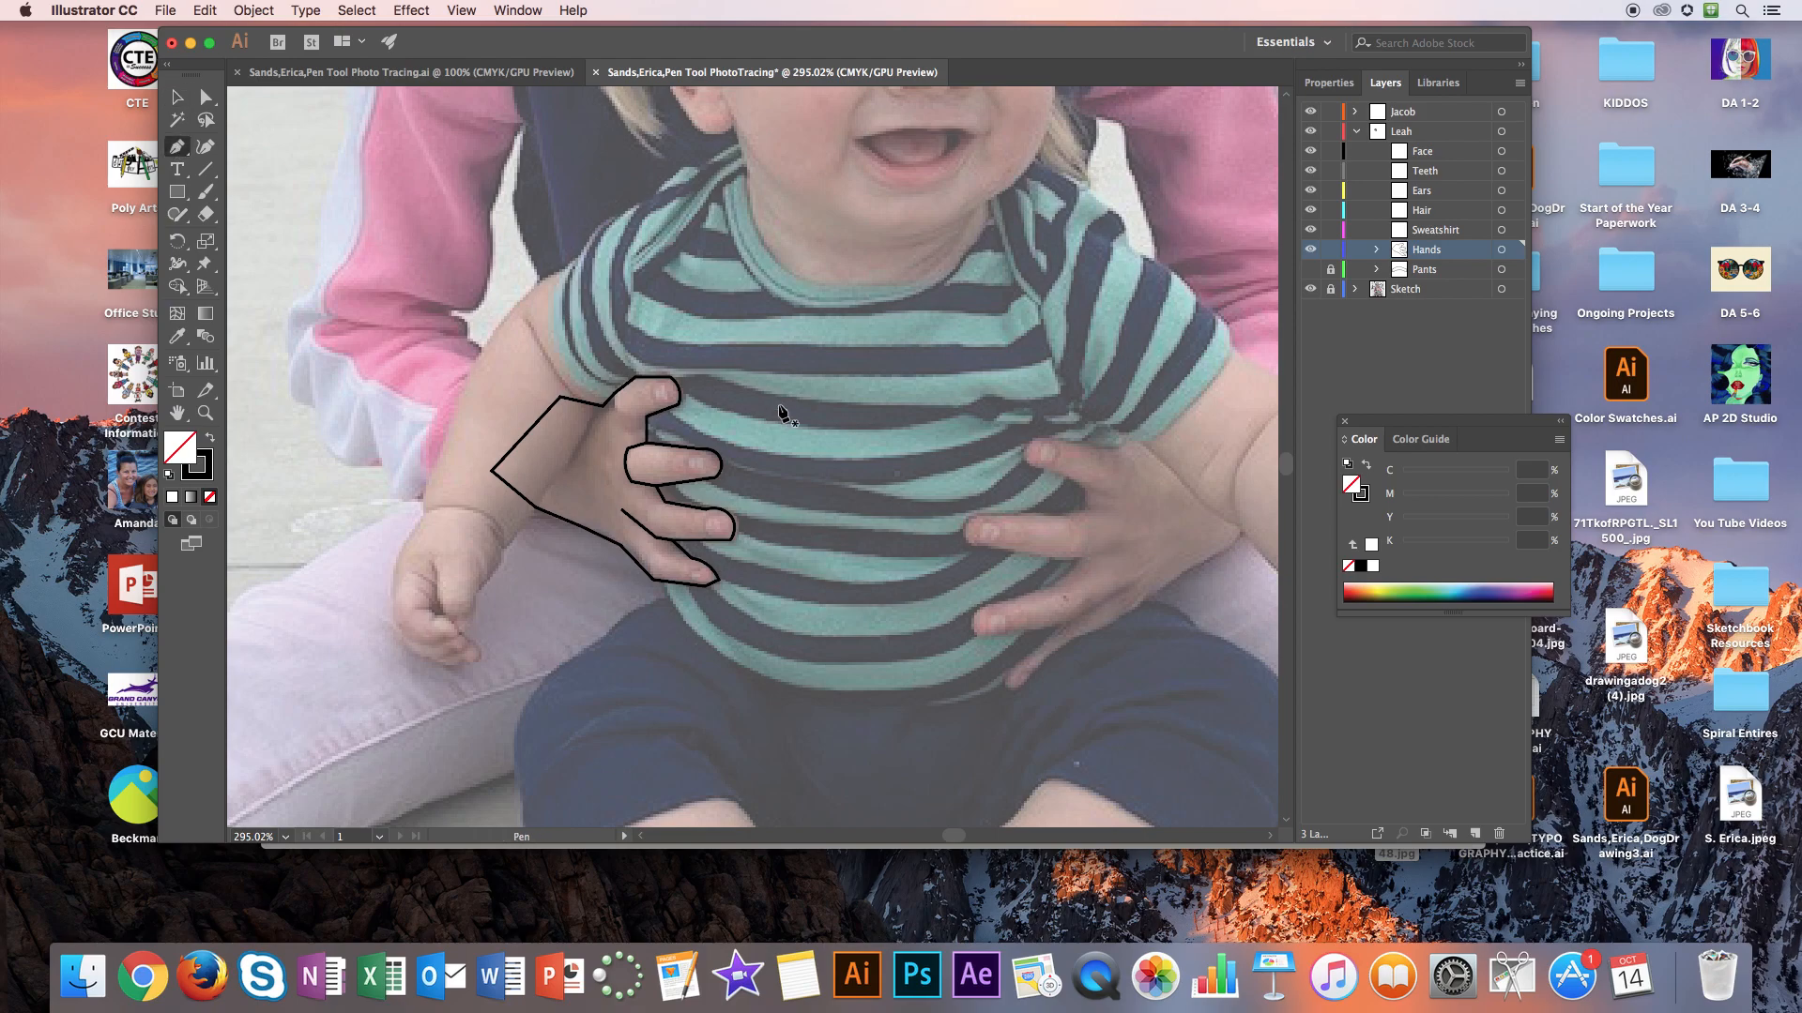
click(666, 384)
click(672, 399)
click(655, 404)
click(647, 389)
click(666, 384)
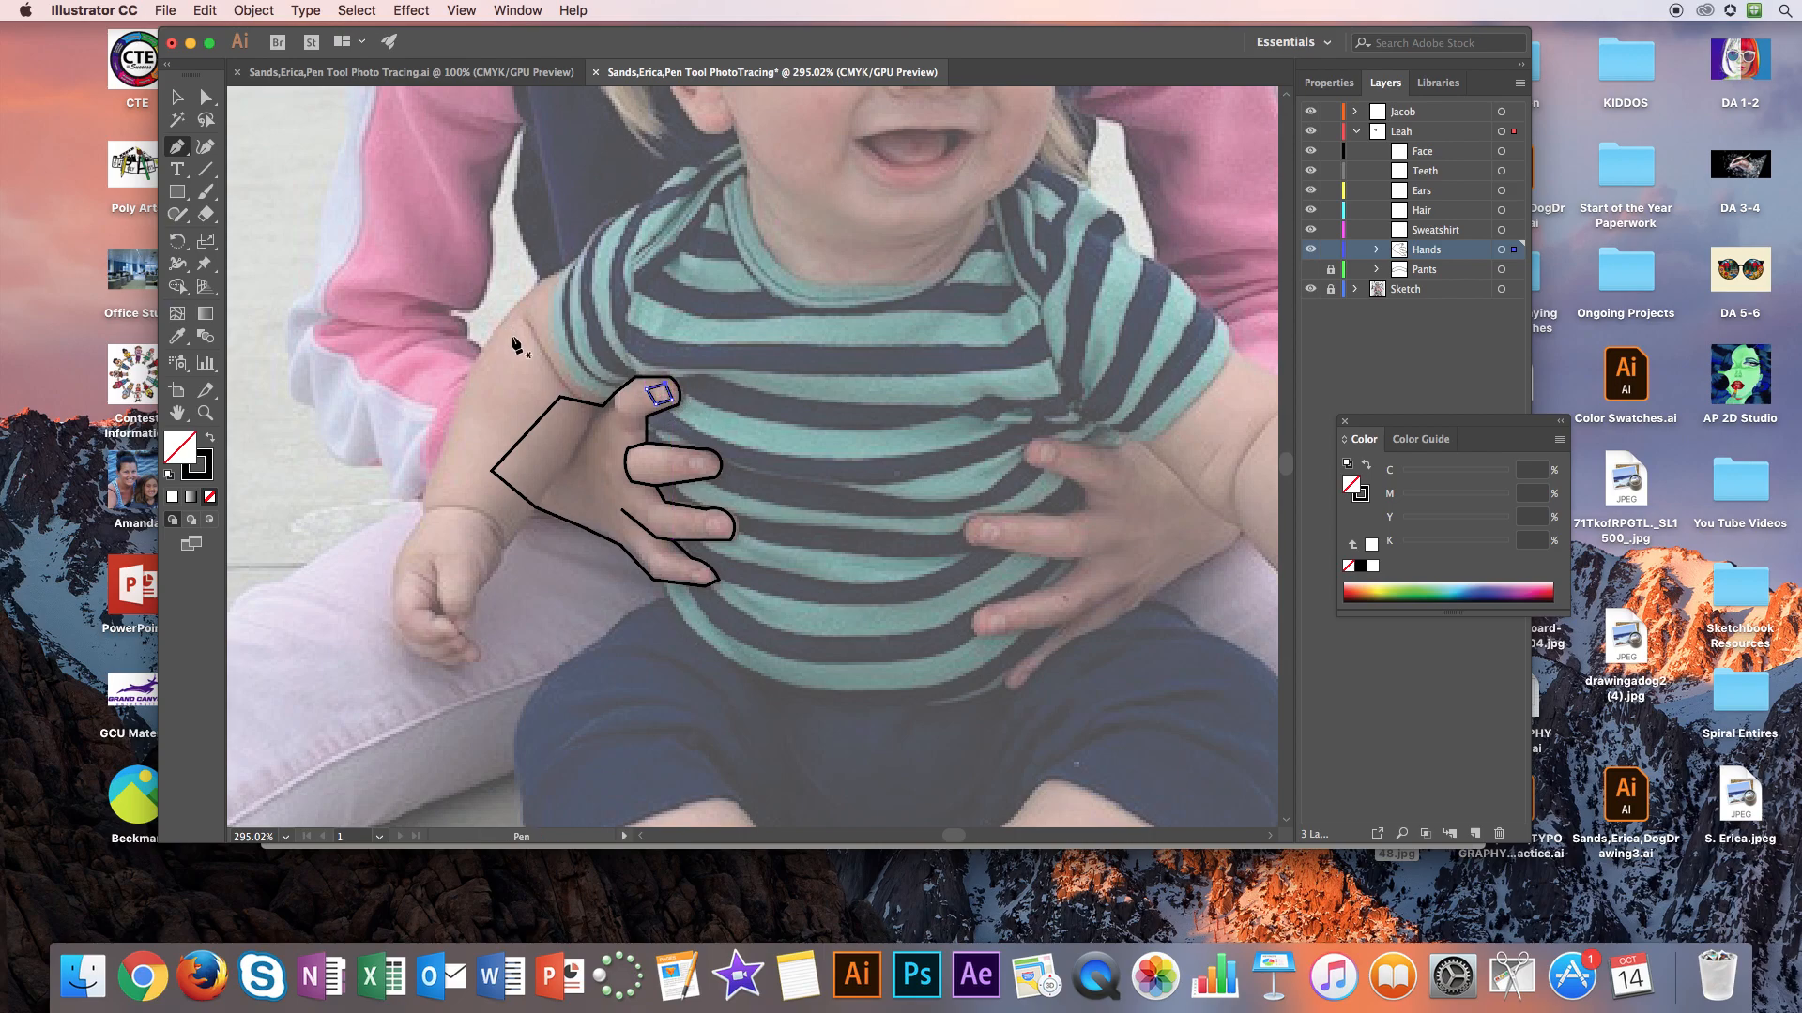
Zoom in and curve the top nail's right side, nudging its bottom-left corner inward
click(206, 145)
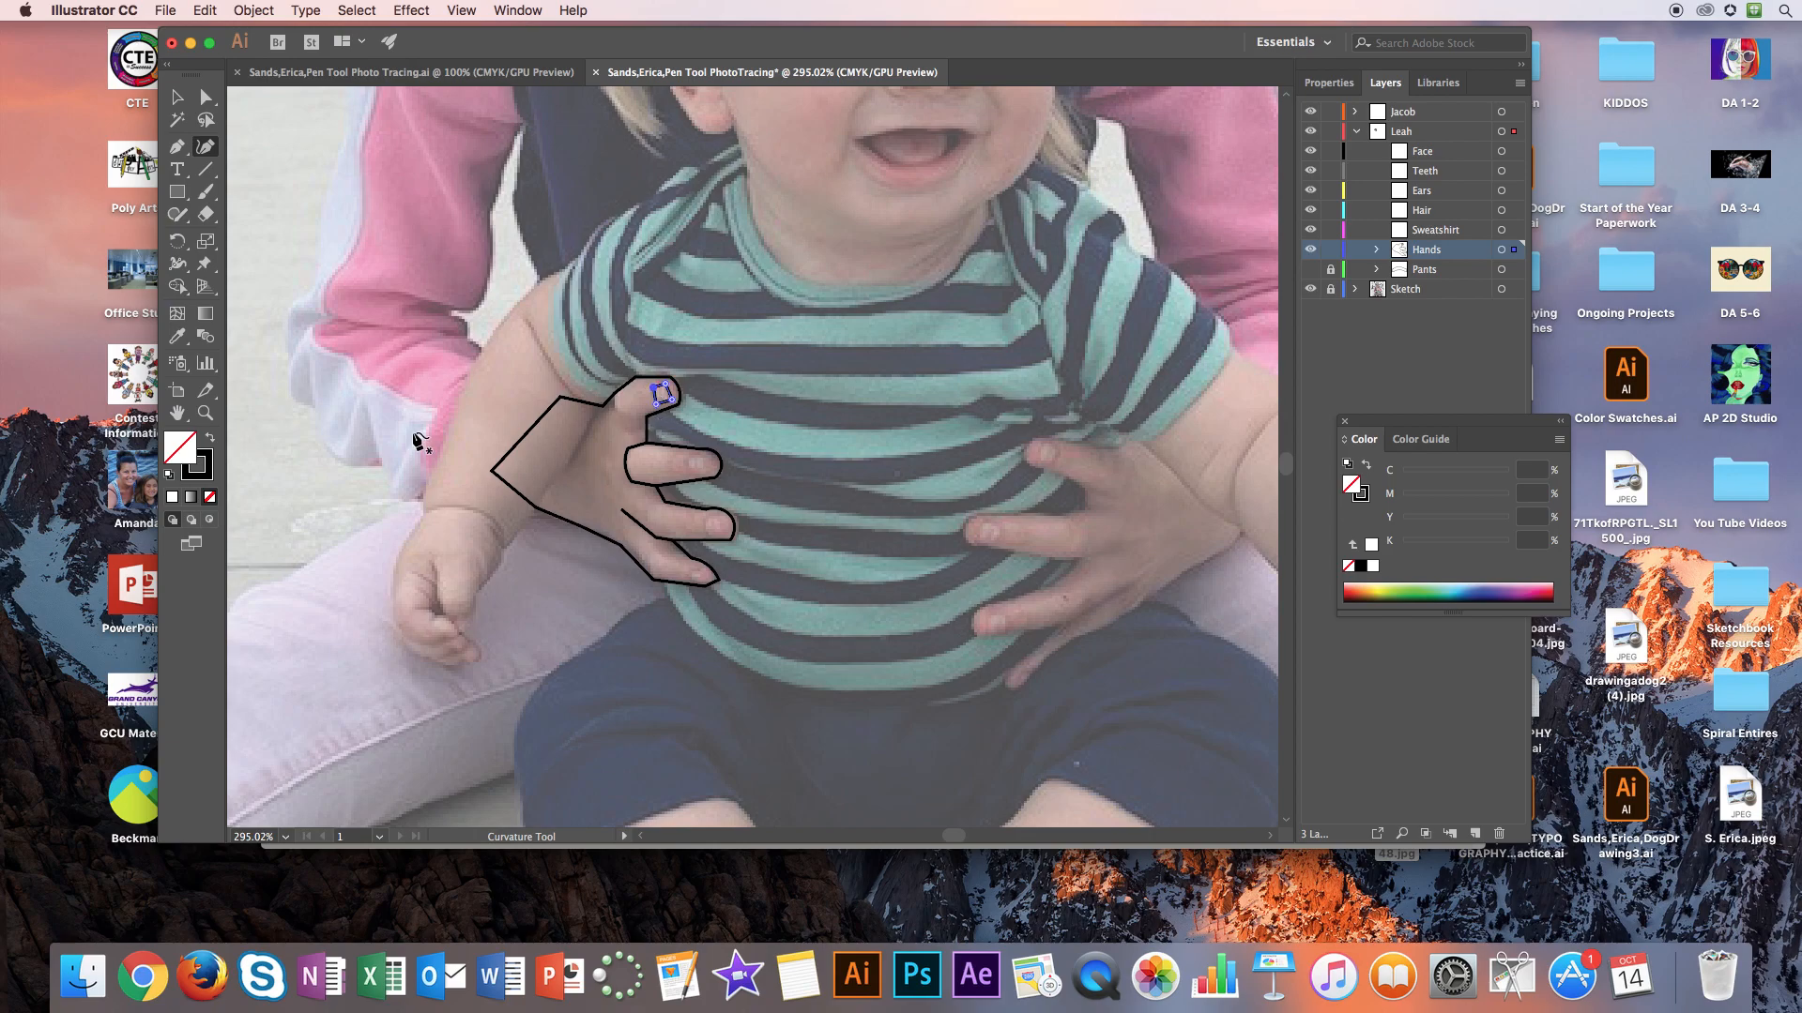
click(207, 413)
drag(656, 396, 995, 434)
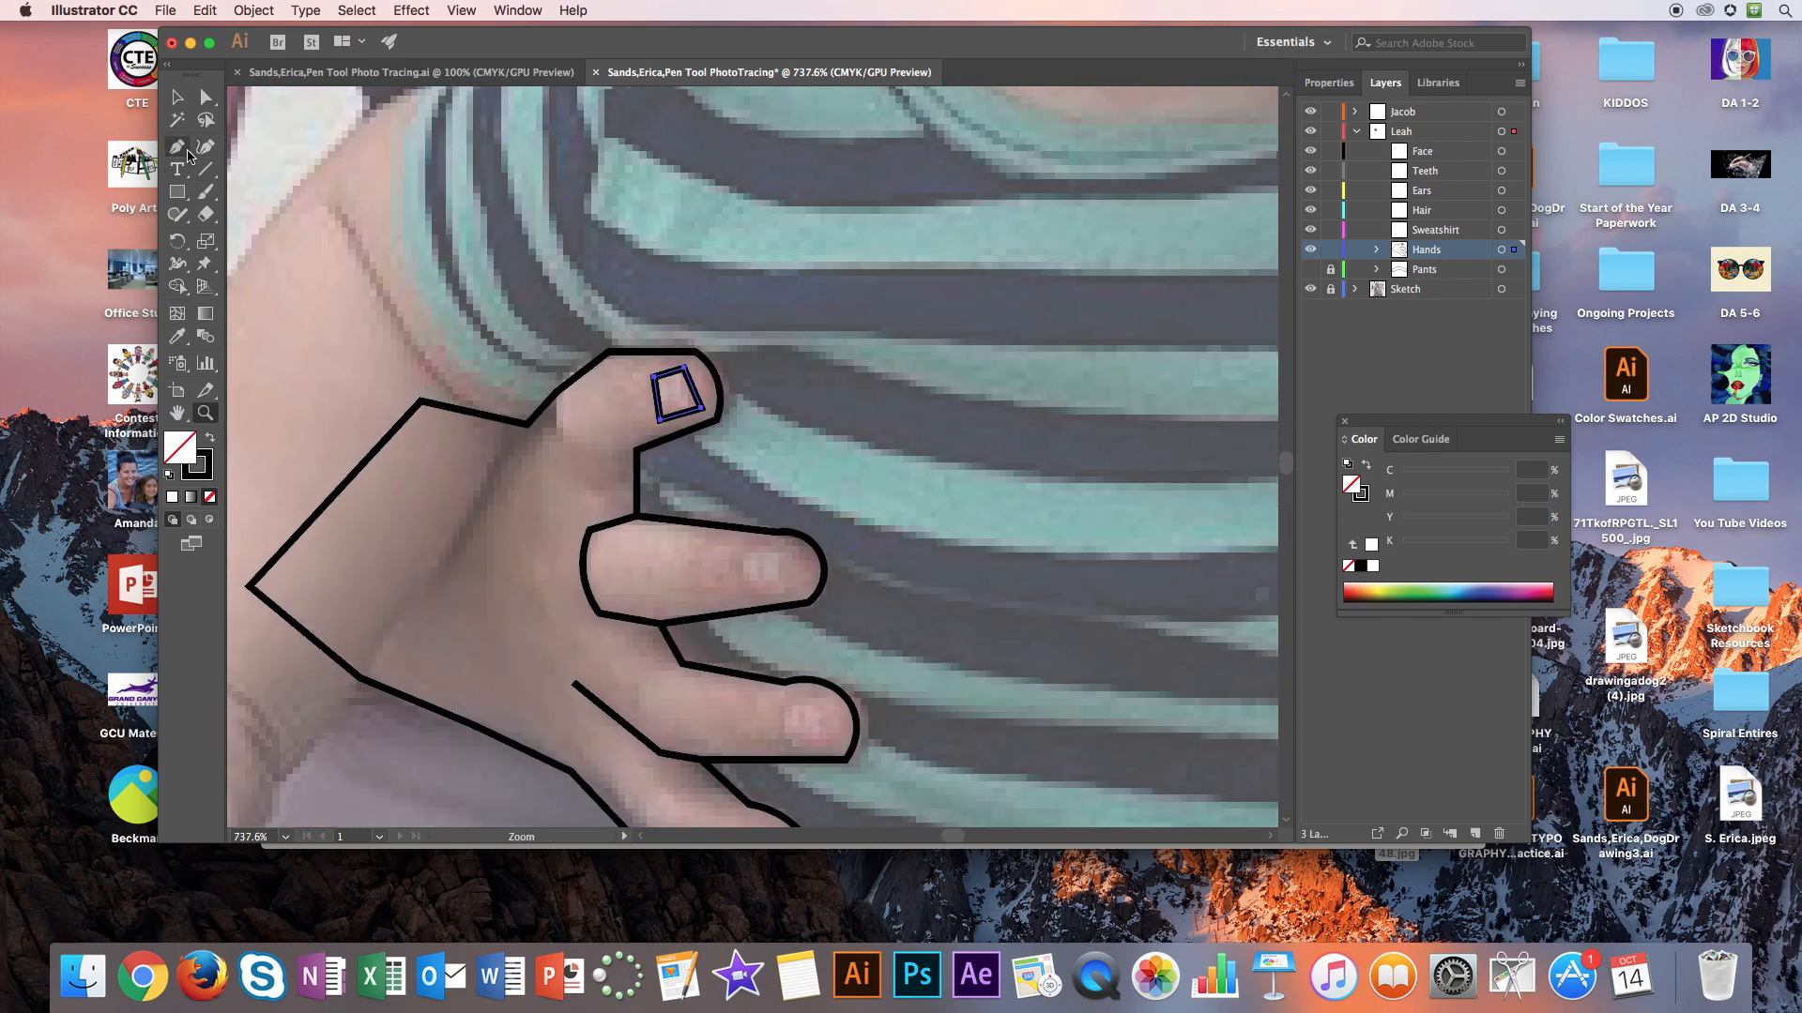
click(205, 147)
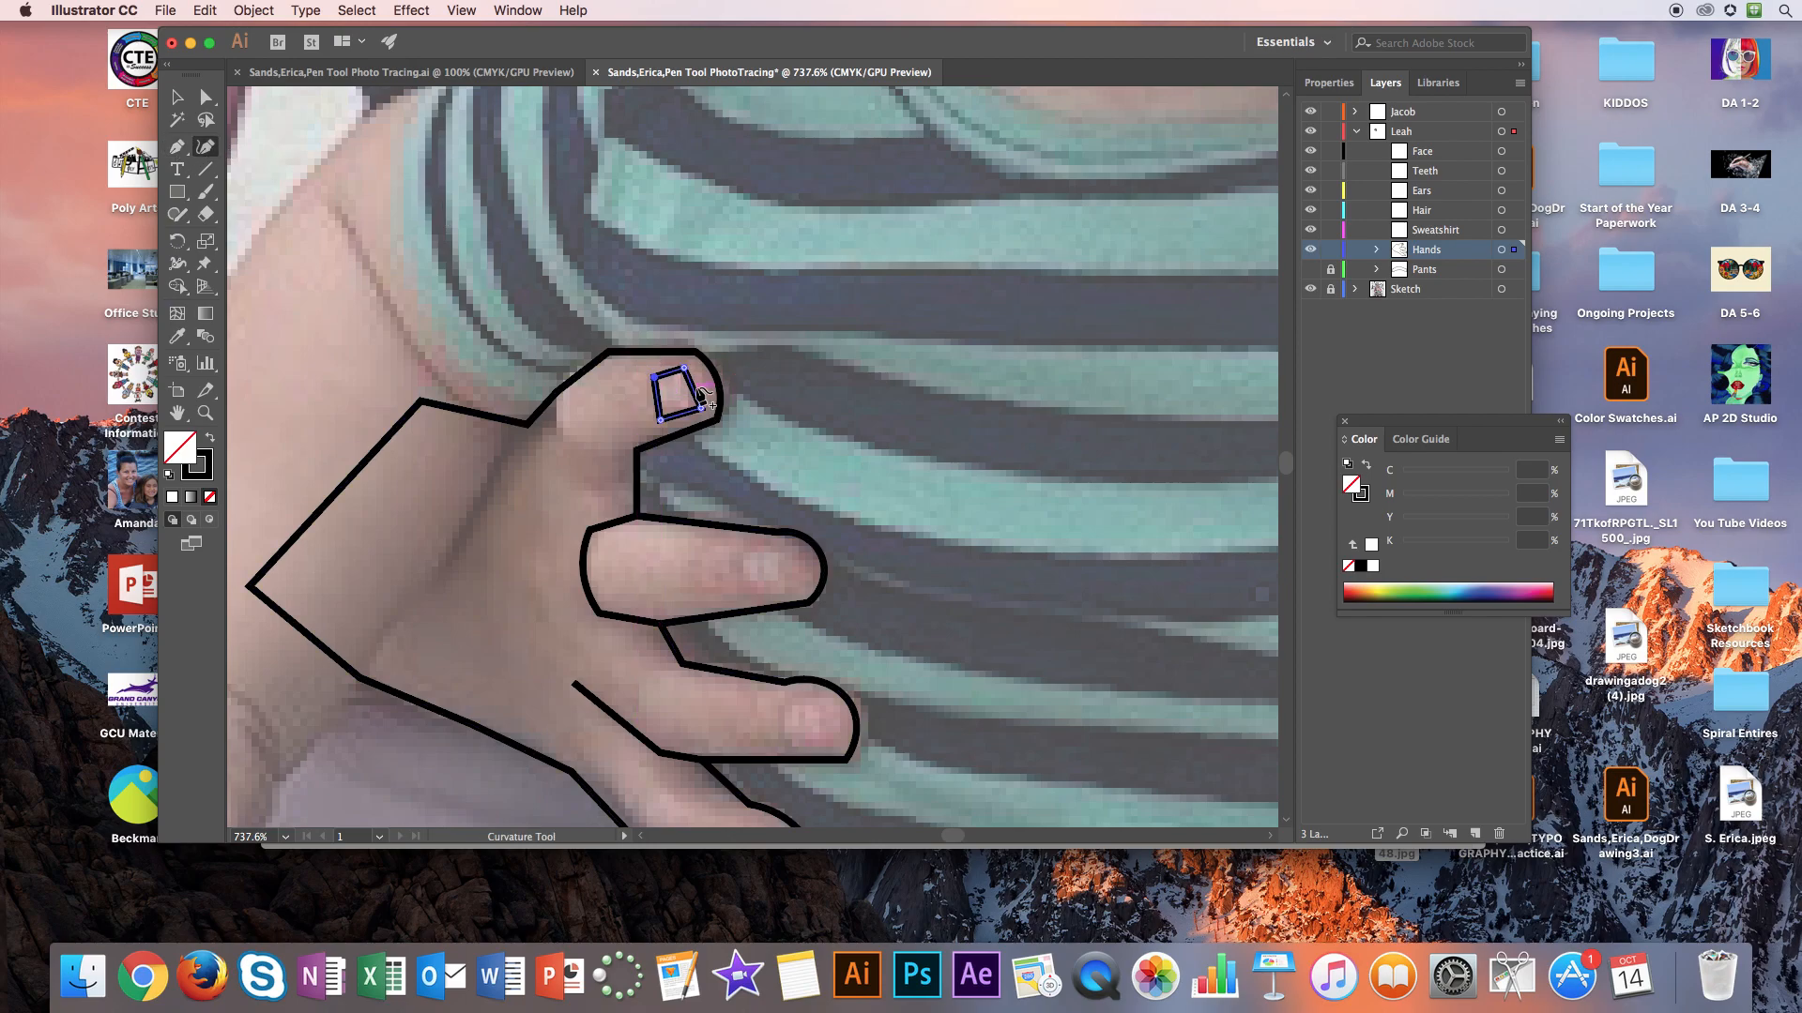
click(691, 386)
drag(688, 385, 694, 384)
drag(661, 420, 667, 414)
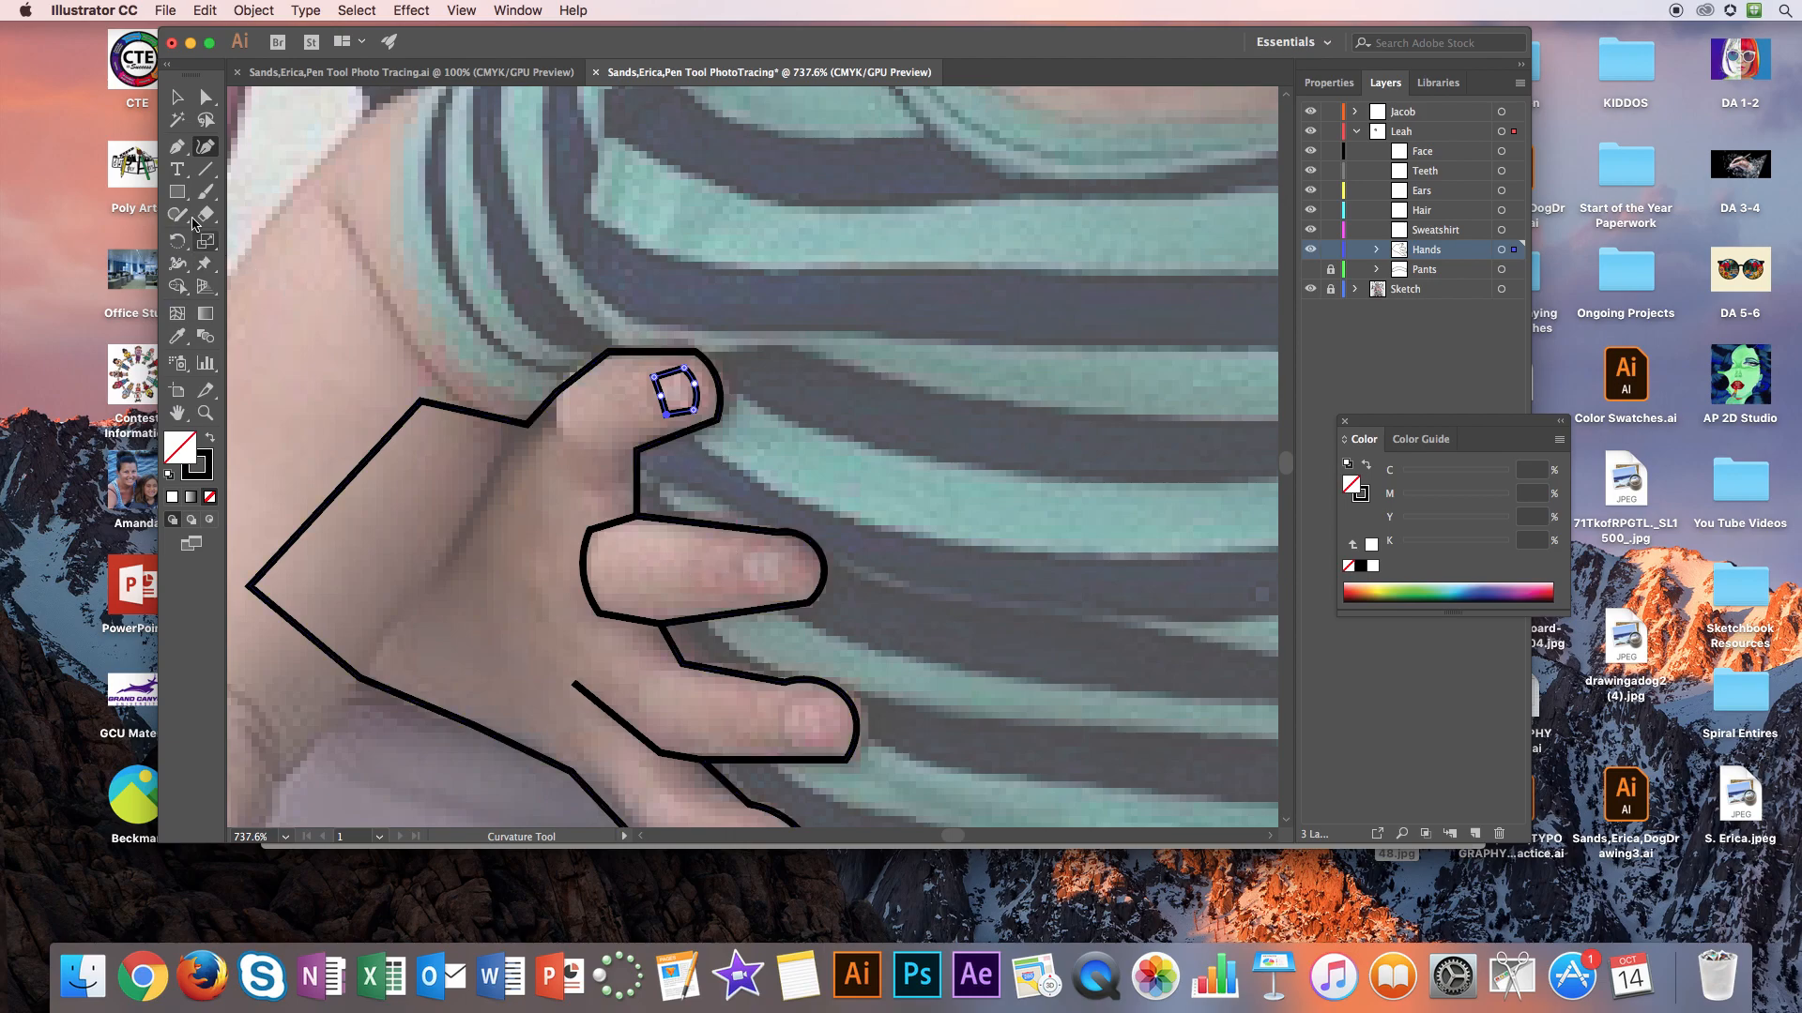
Draw and round a rectangular nail on the middle finger, then delete the misshapen result
click(176, 146)
click(745, 553)
click(745, 584)
click(800, 587)
click(801, 554)
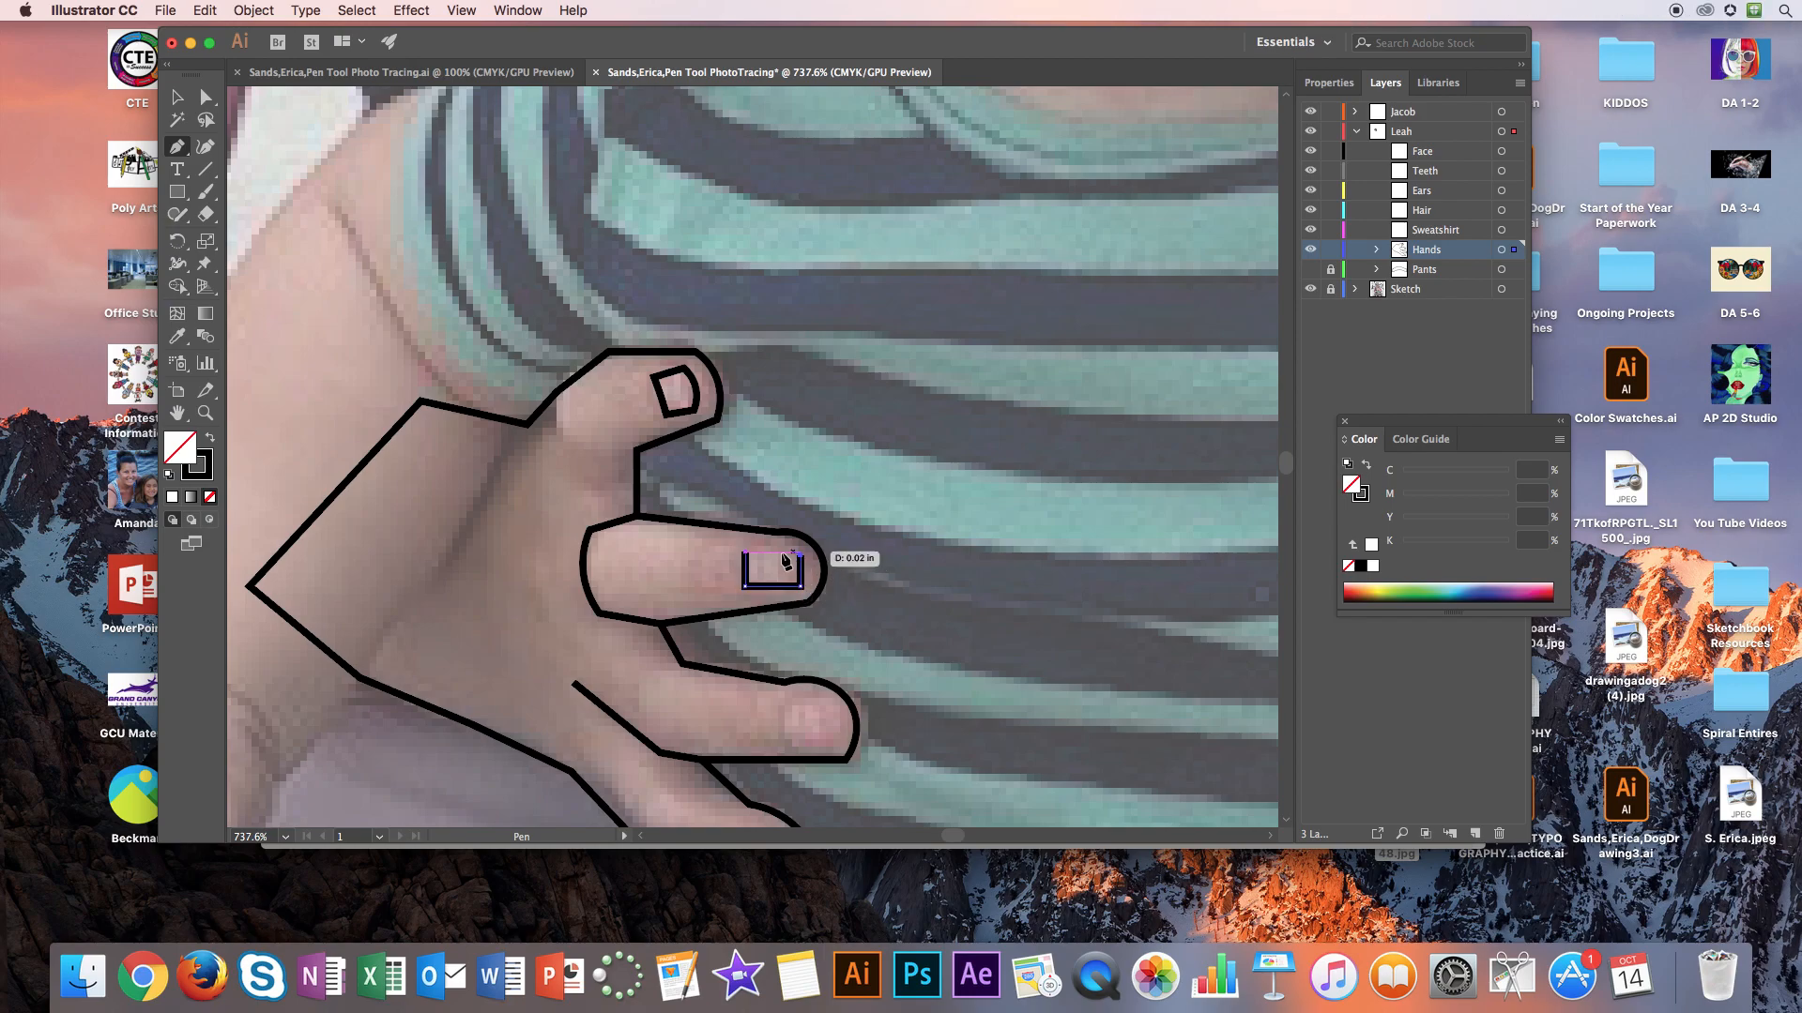
click(745, 553)
click(205, 147)
click(746, 568)
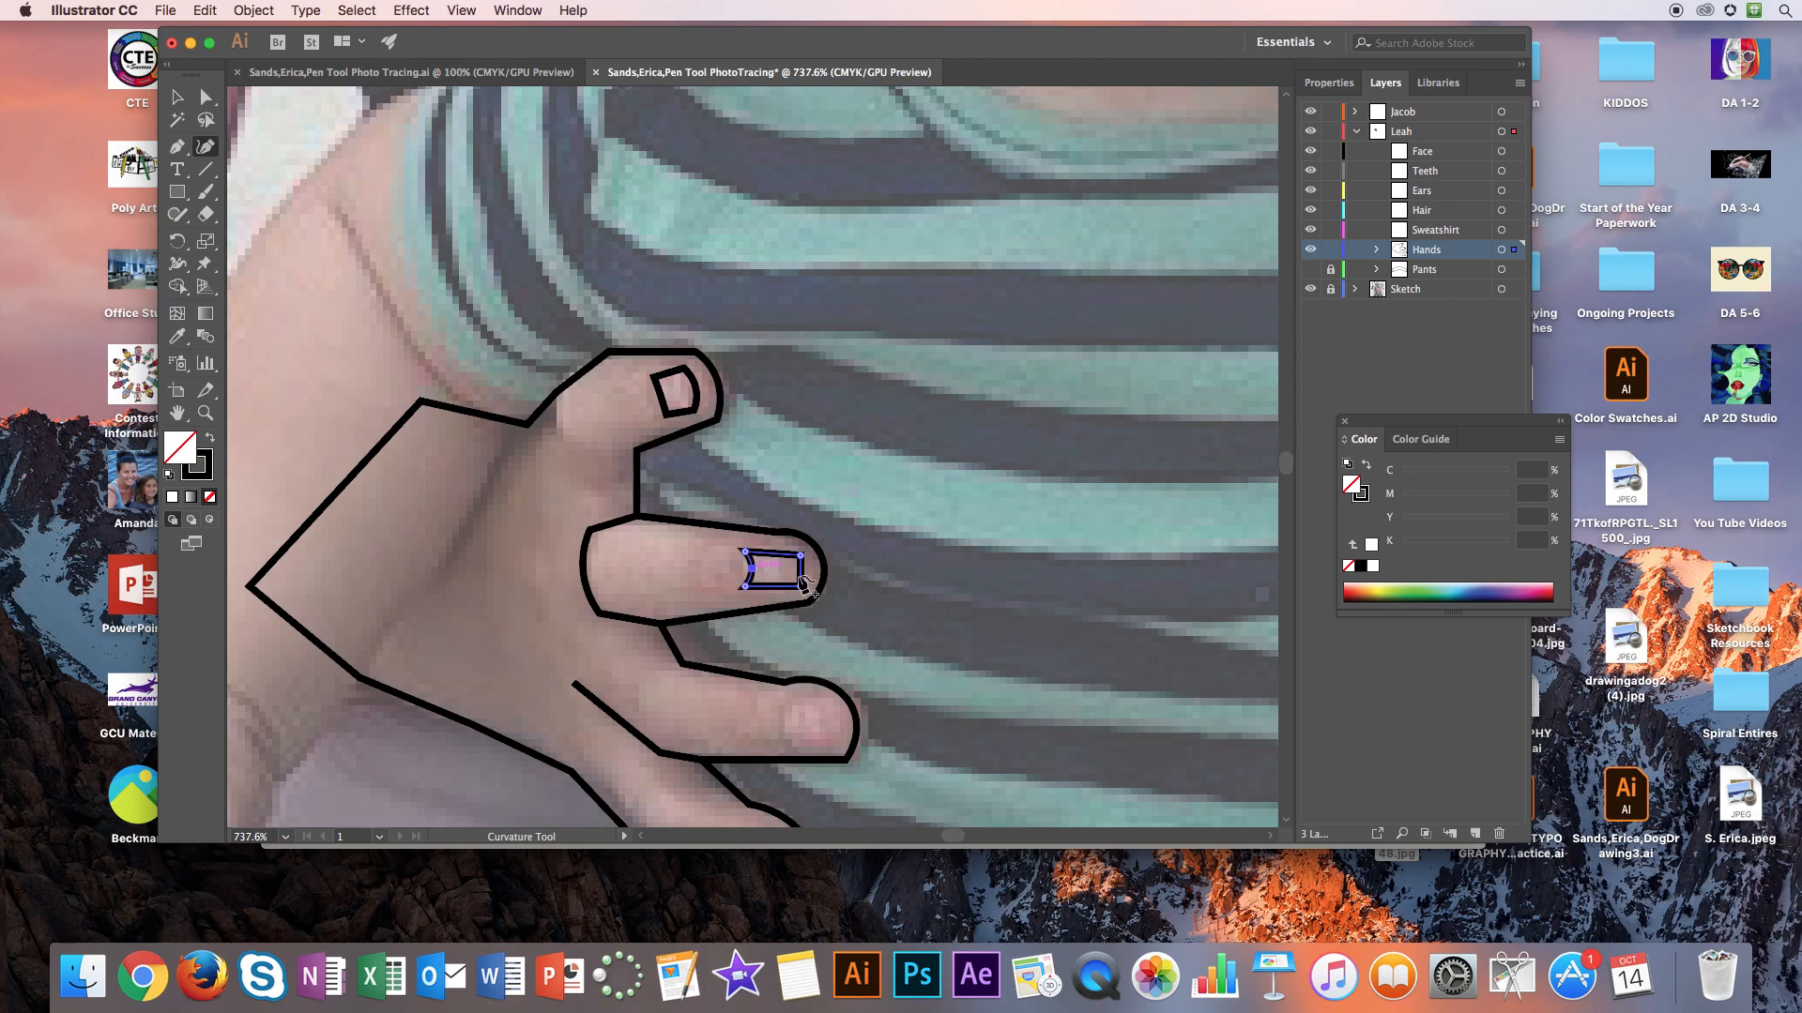
click(803, 569)
key(Delete)
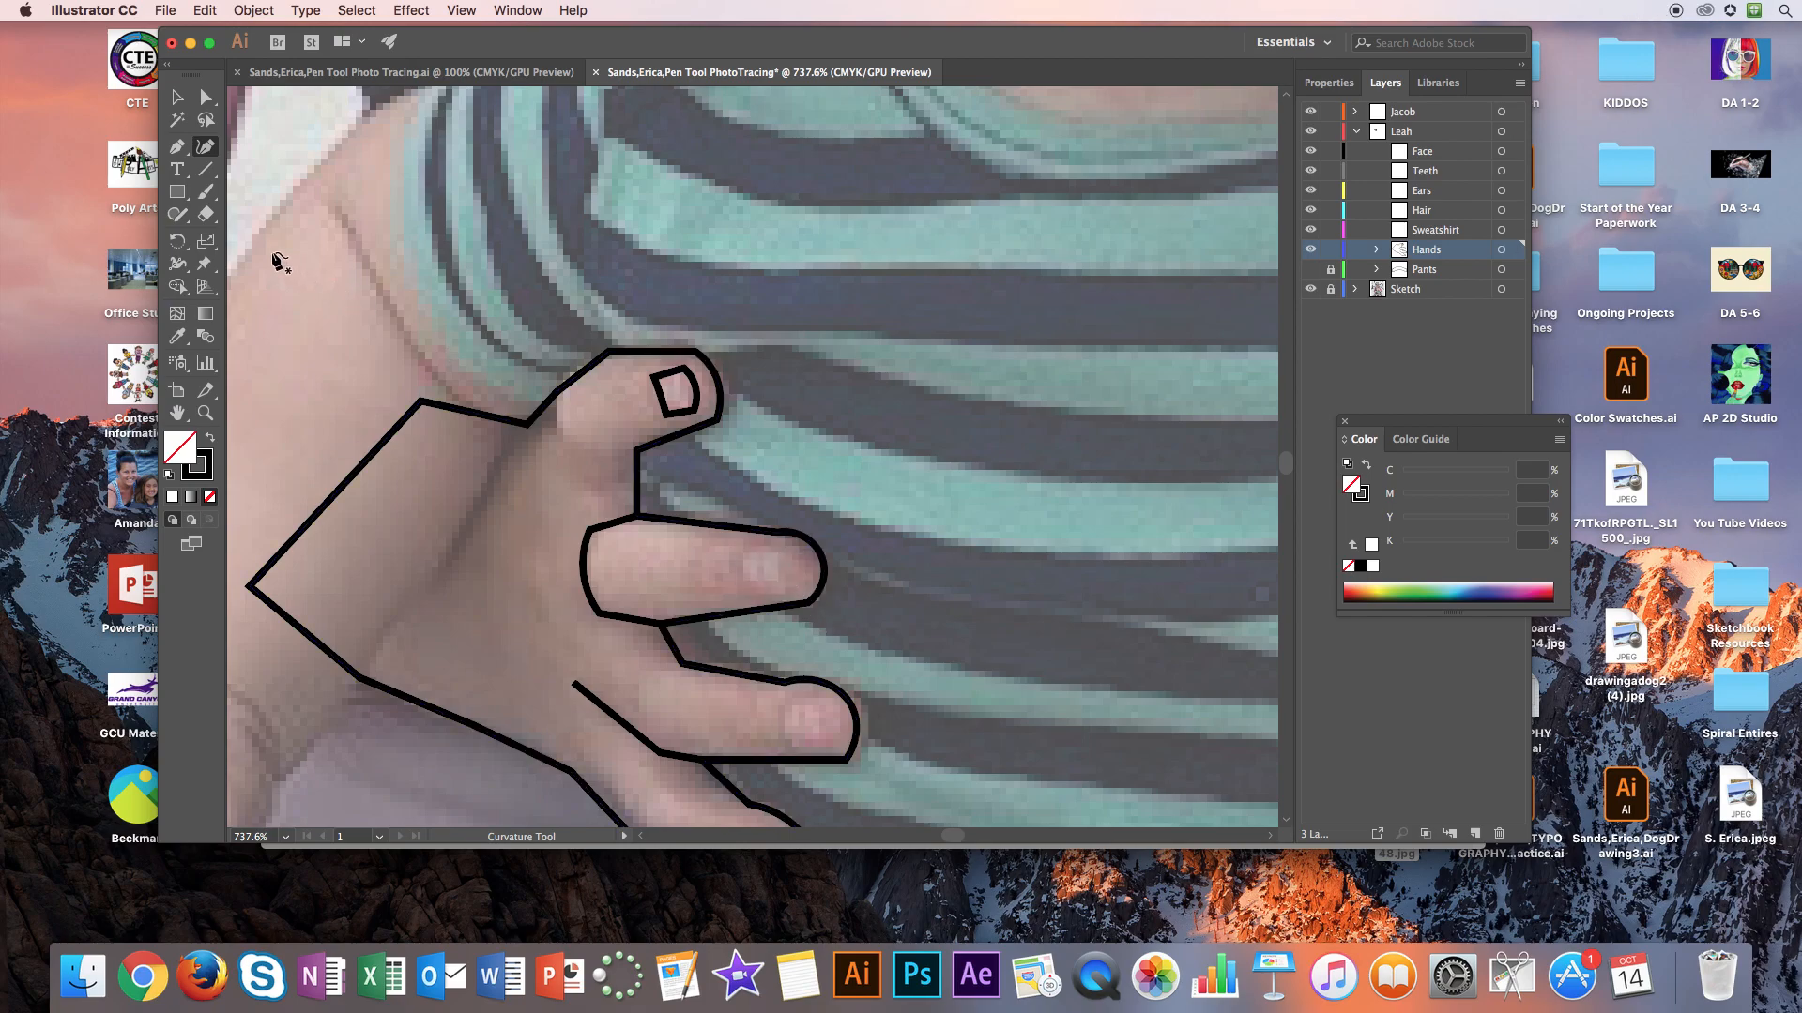
Redraw a narrower middle-finger nail, bend its right side, and zoom out to the artboard
click(177, 147)
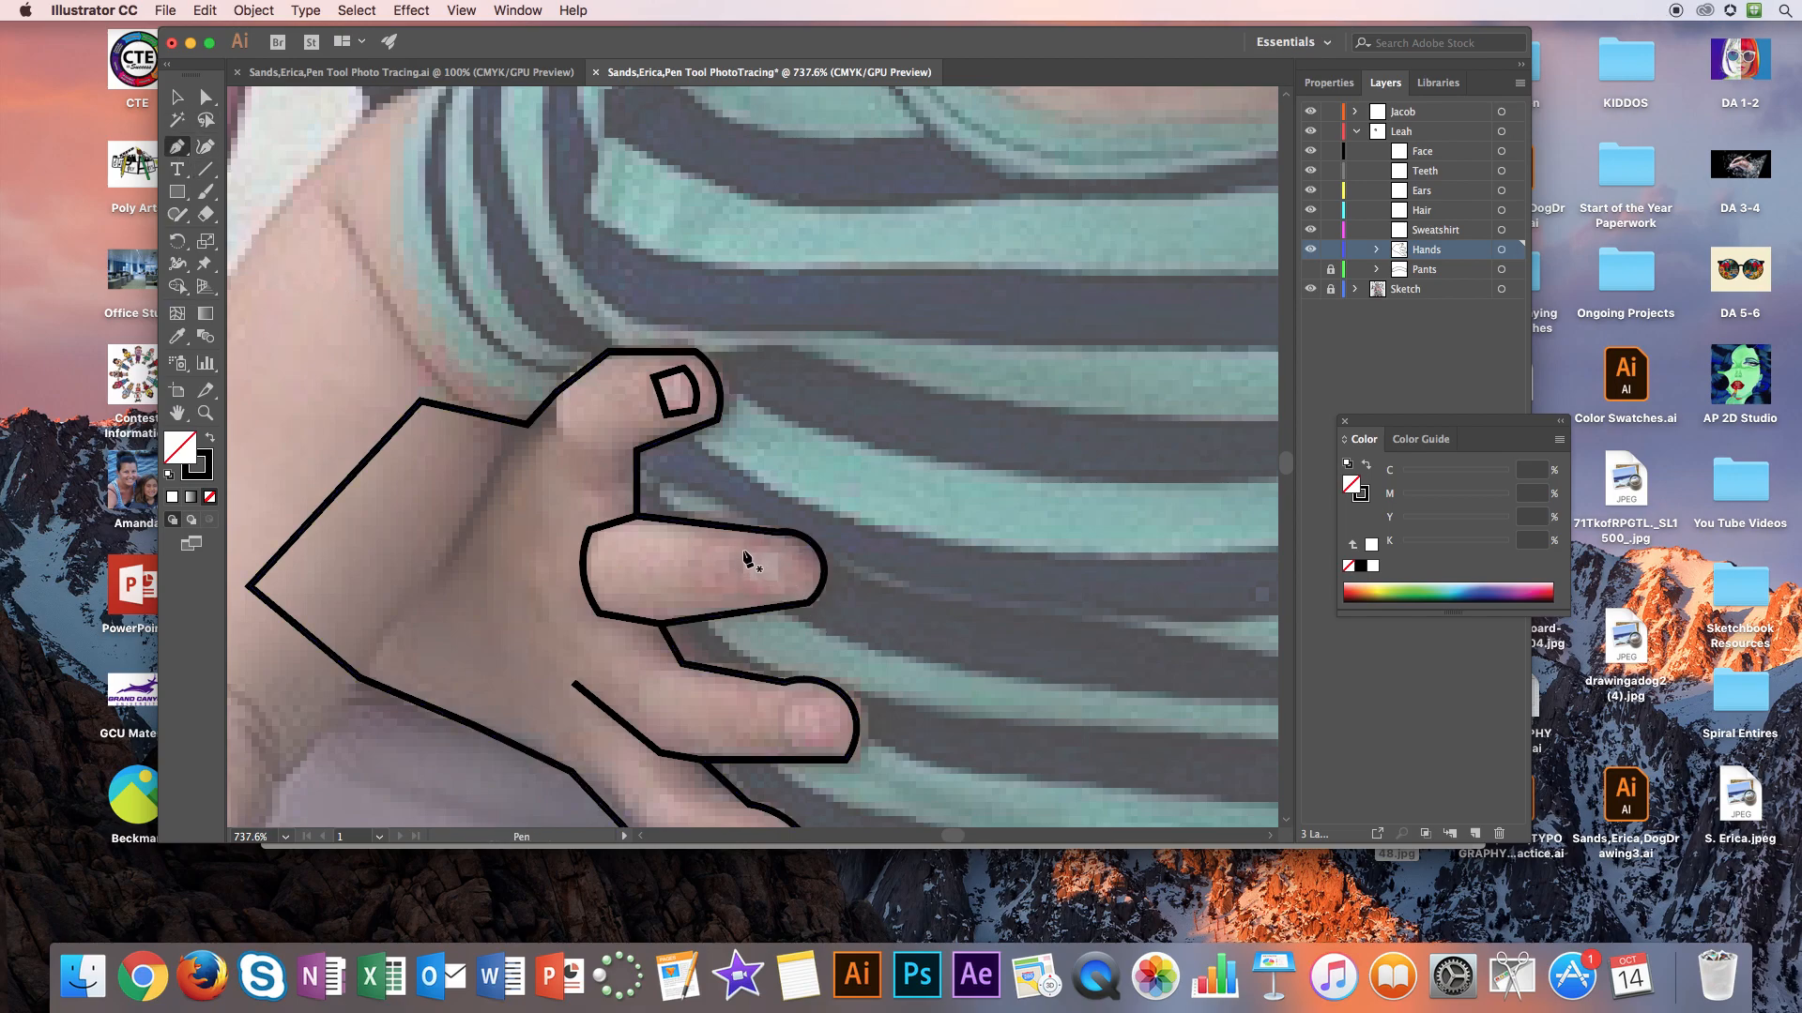
click(747, 551)
click(747, 581)
click(785, 583)
click(784, 552)
click(747, 551)
click(205, 146)
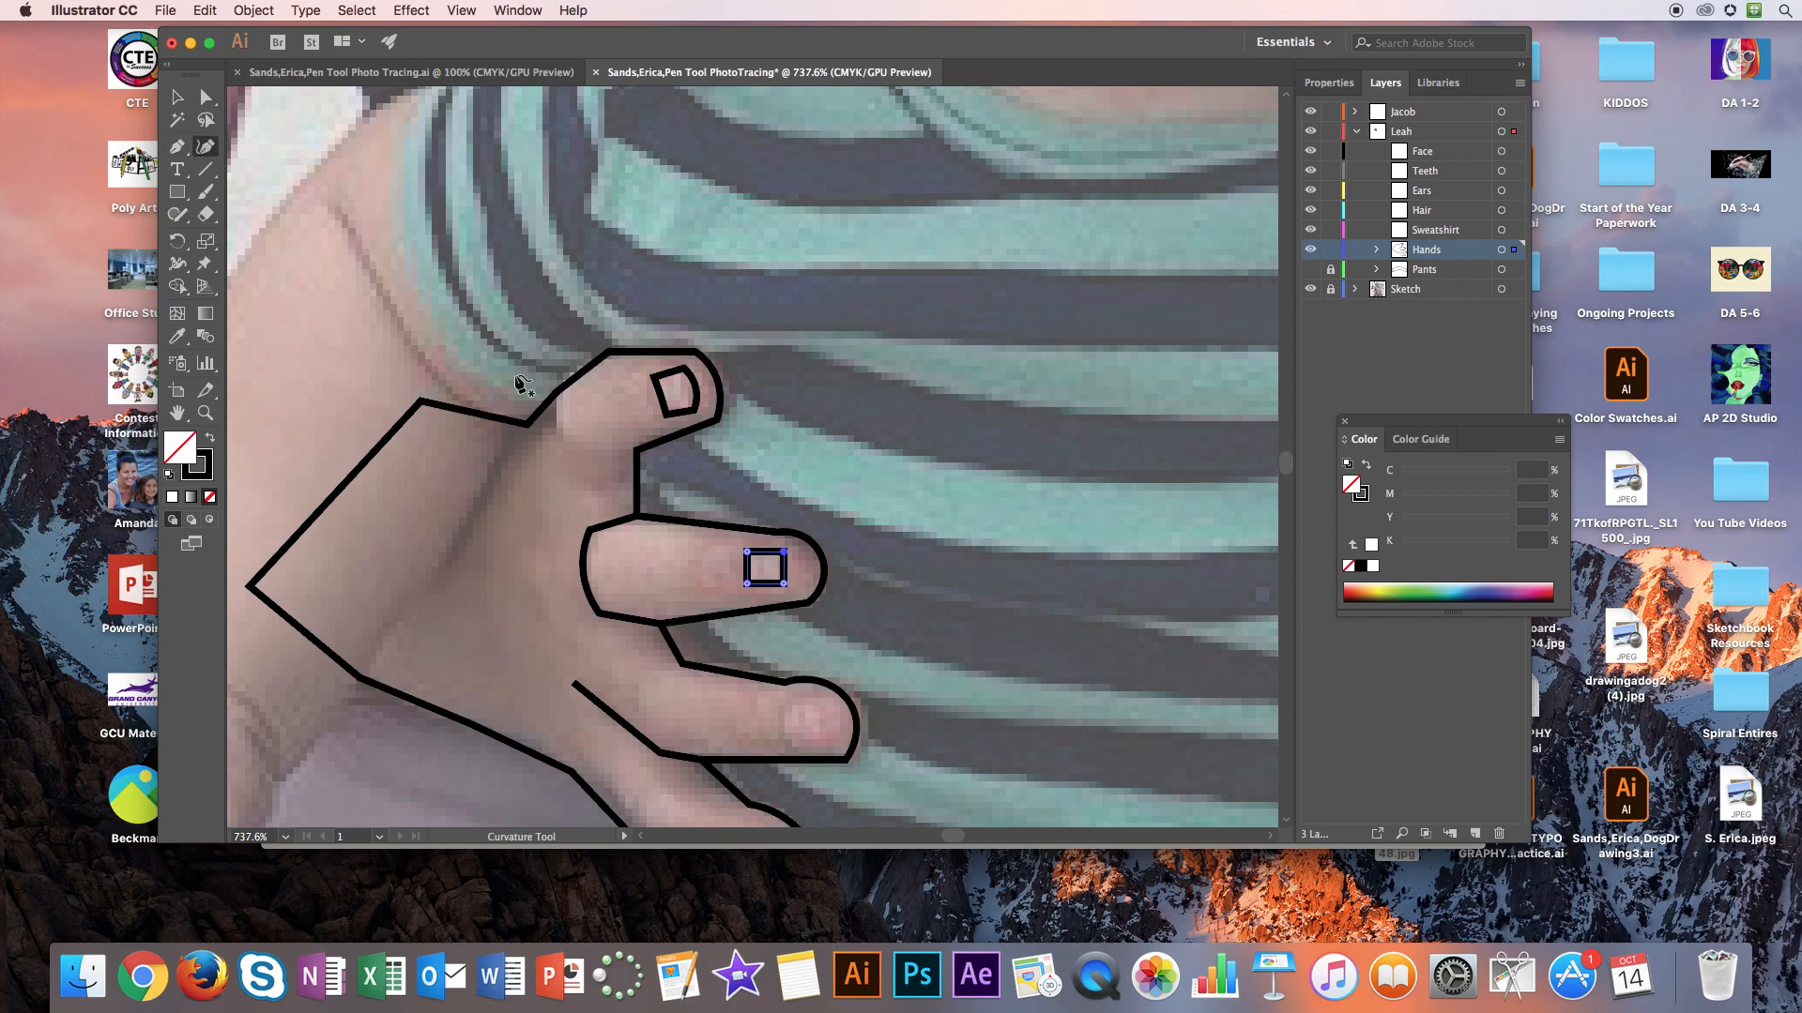
drag(784, 568, 794, 566)
key(super+minus)
key(super+minus)
key(super+minus)
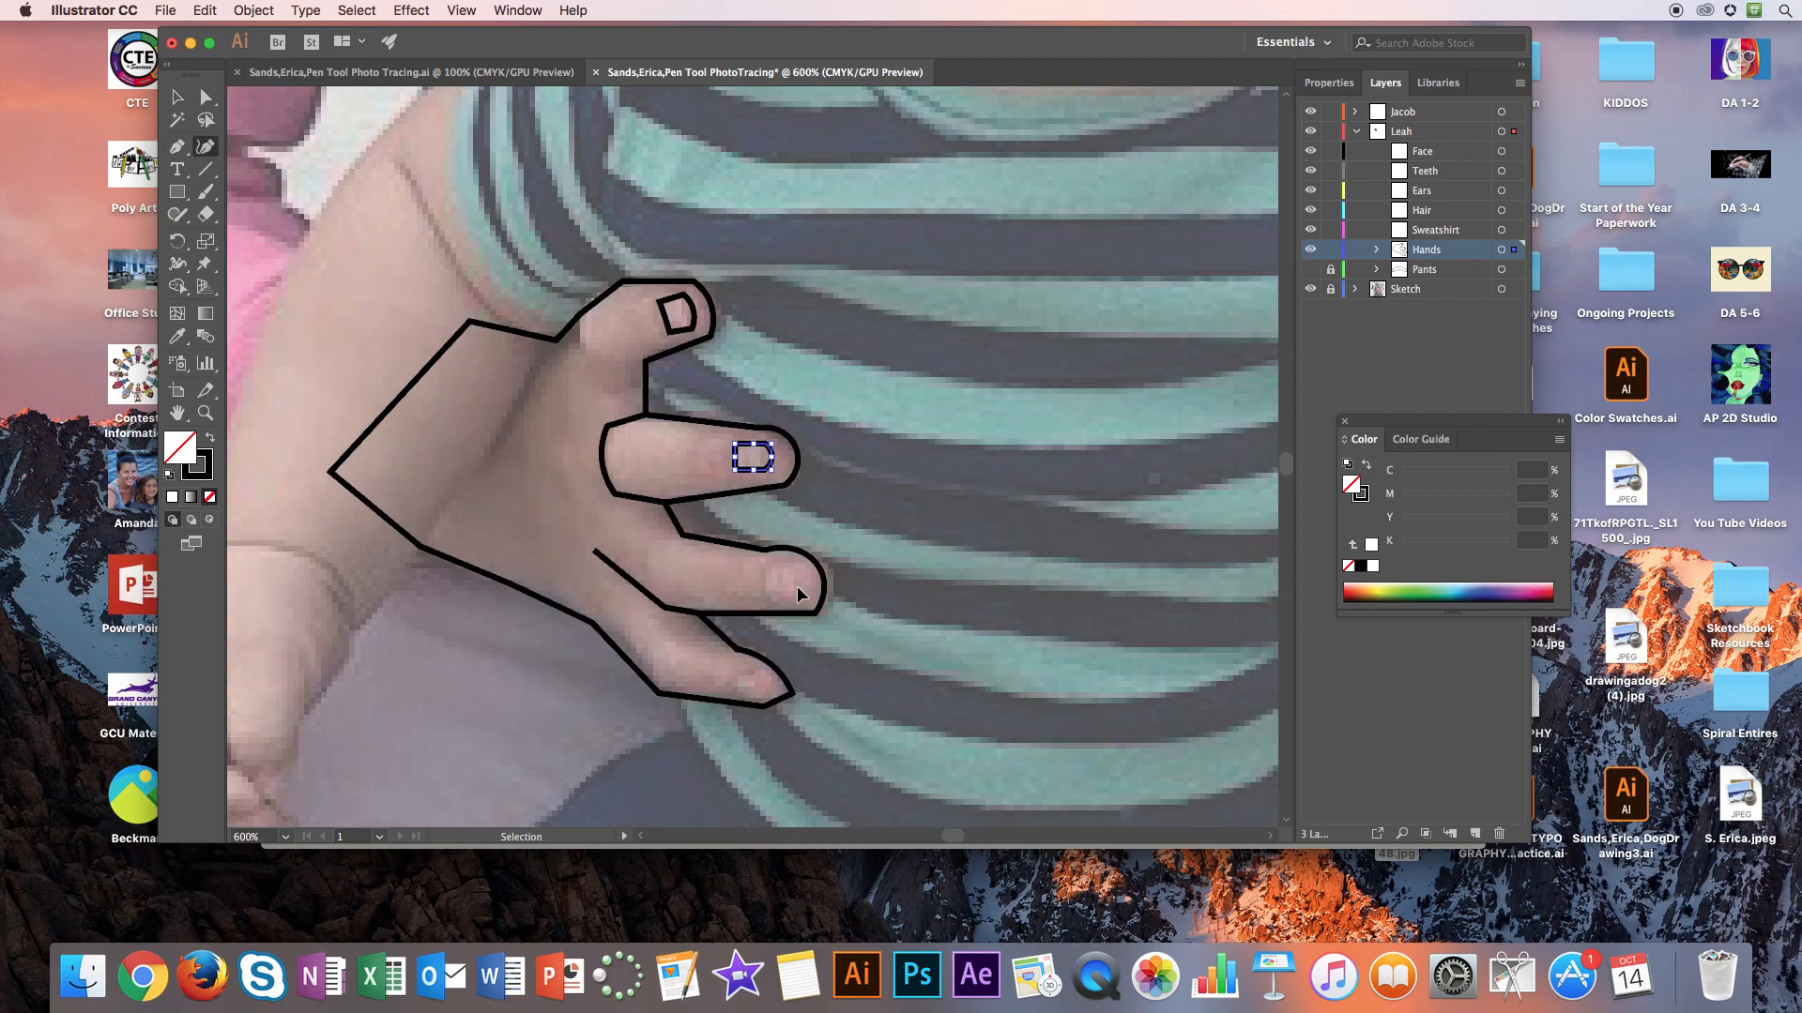
key(super+minus)
key(super+minus)
key(super+minus)
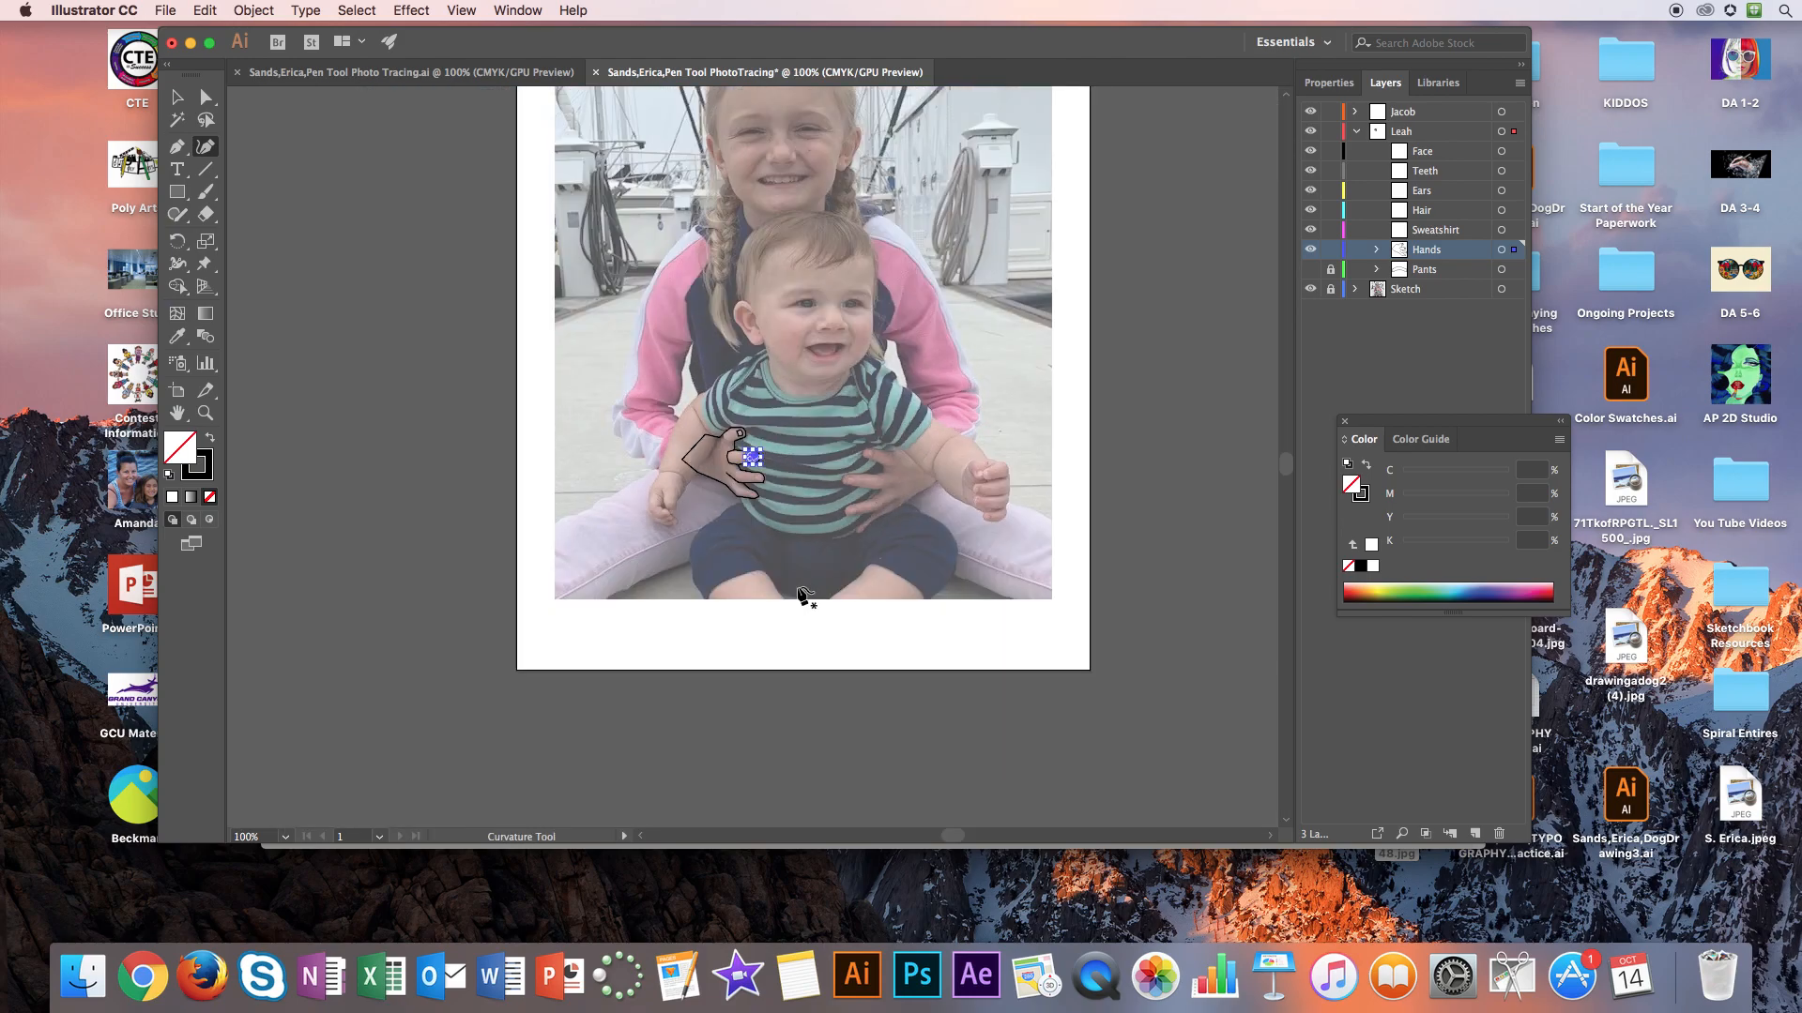
Show the Pants sublayer again and zoom in on the traced hand
click(1310, 269)
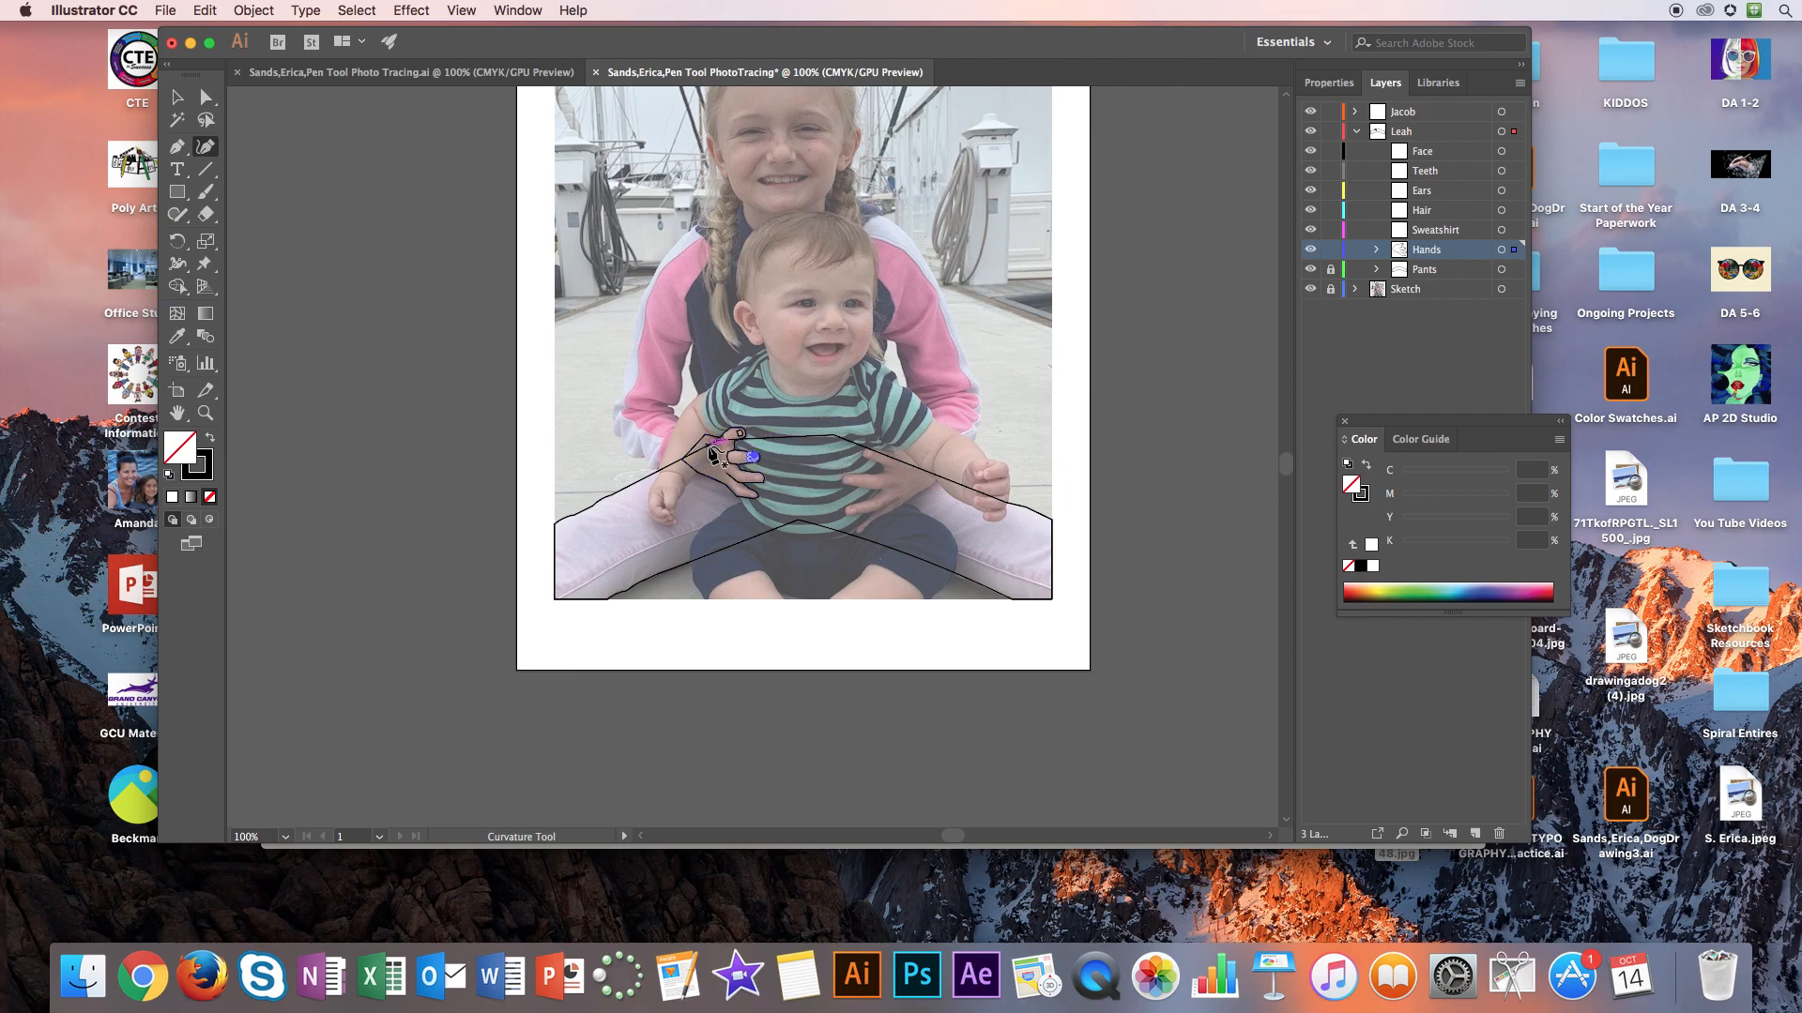
click(205, 414)
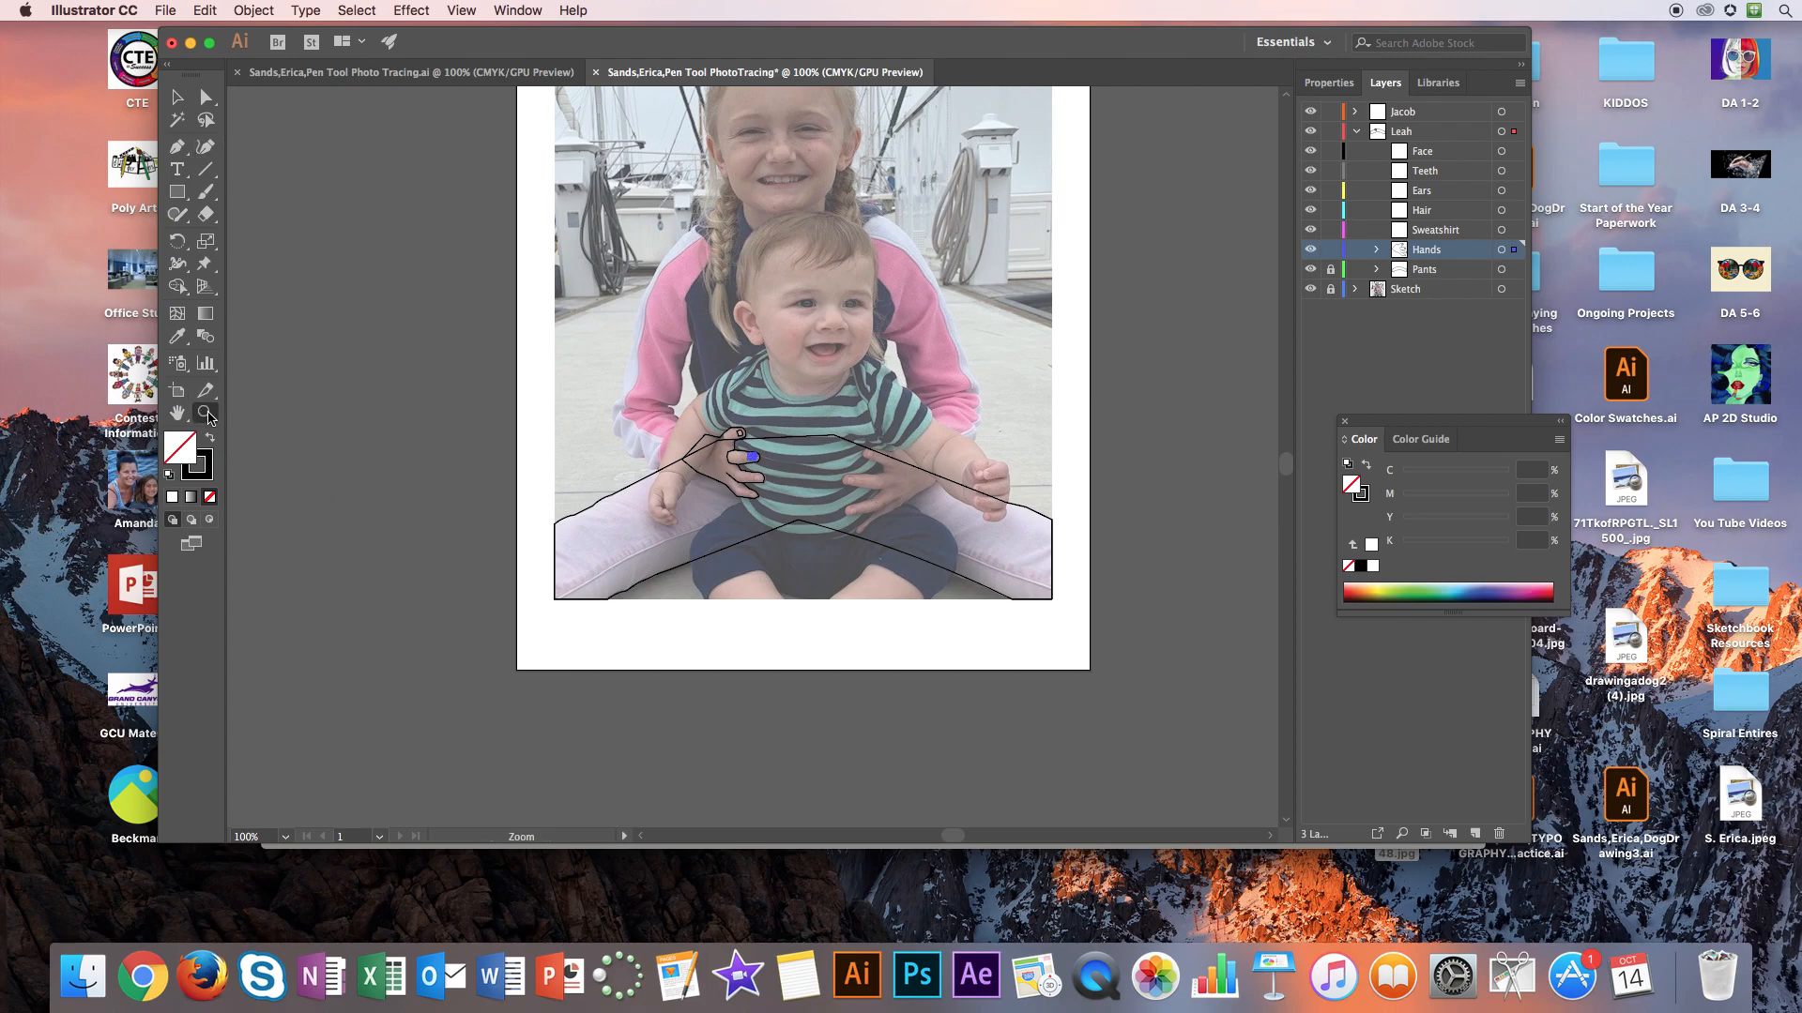
drag(723, 449, 805, 481)
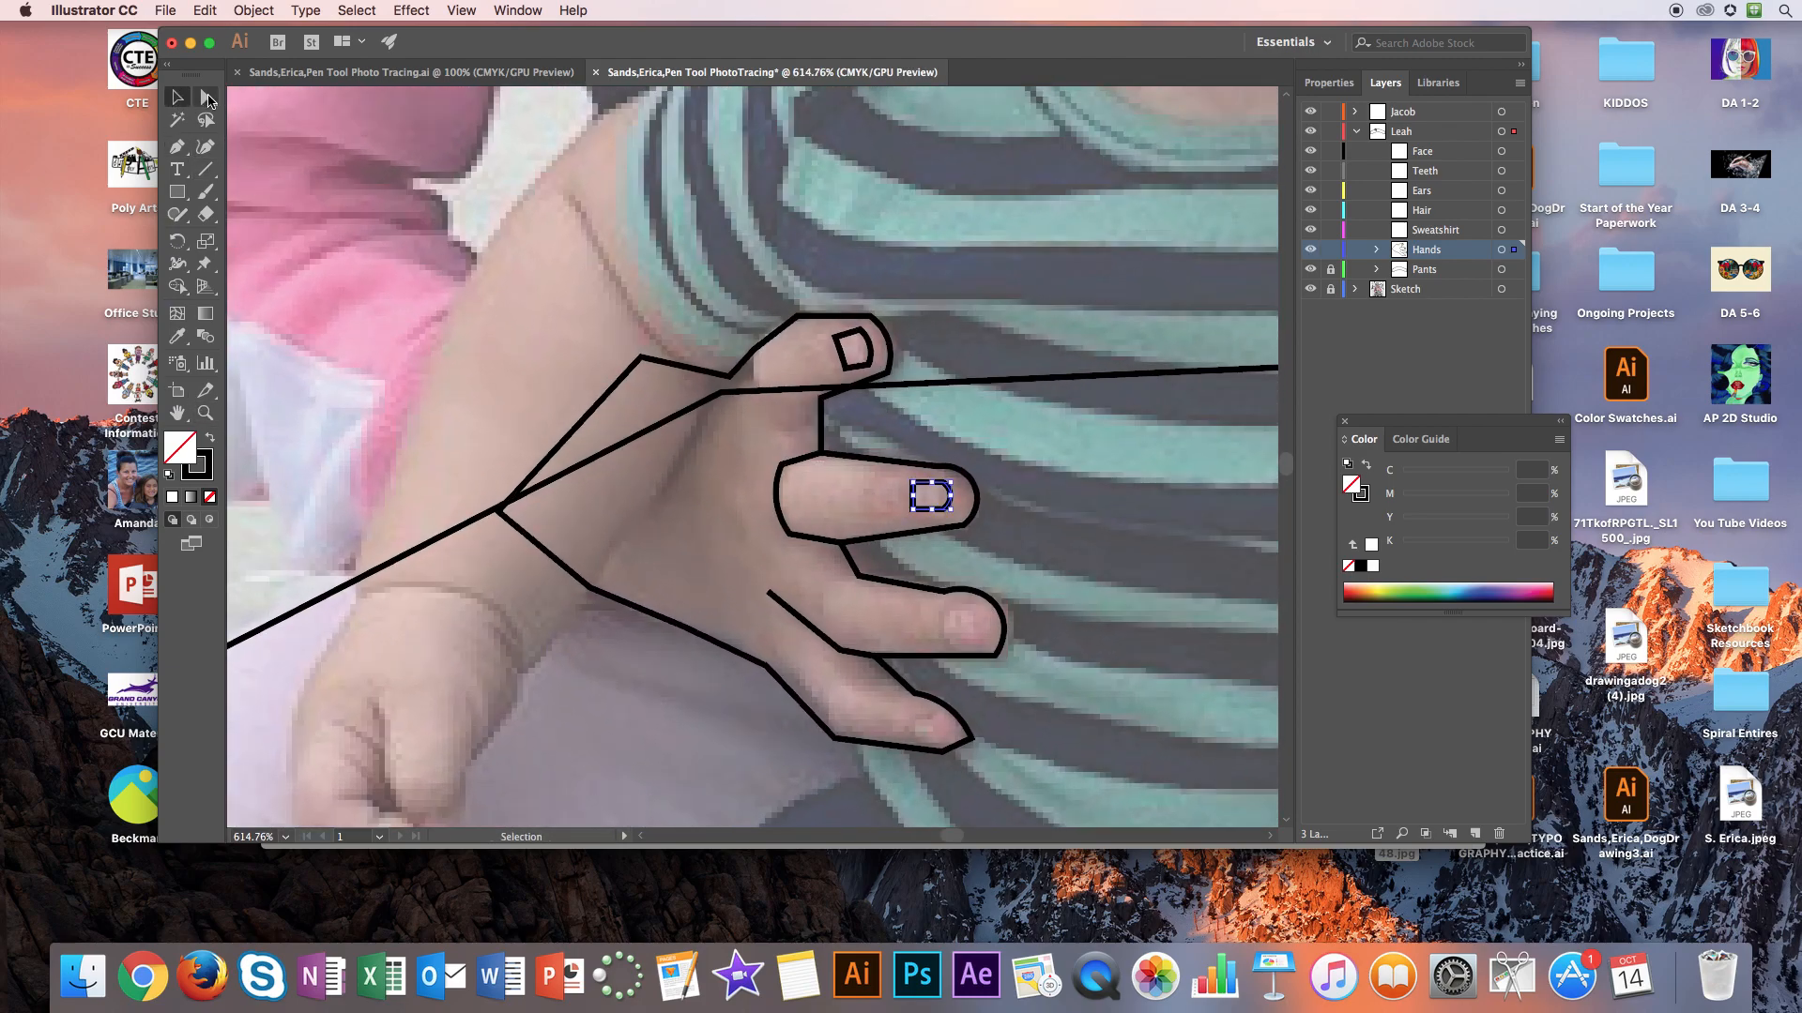
Make Pants the active sublayer, delete the pants line crossing the hand, then undo it
click(206, 97)
click(721, 395)
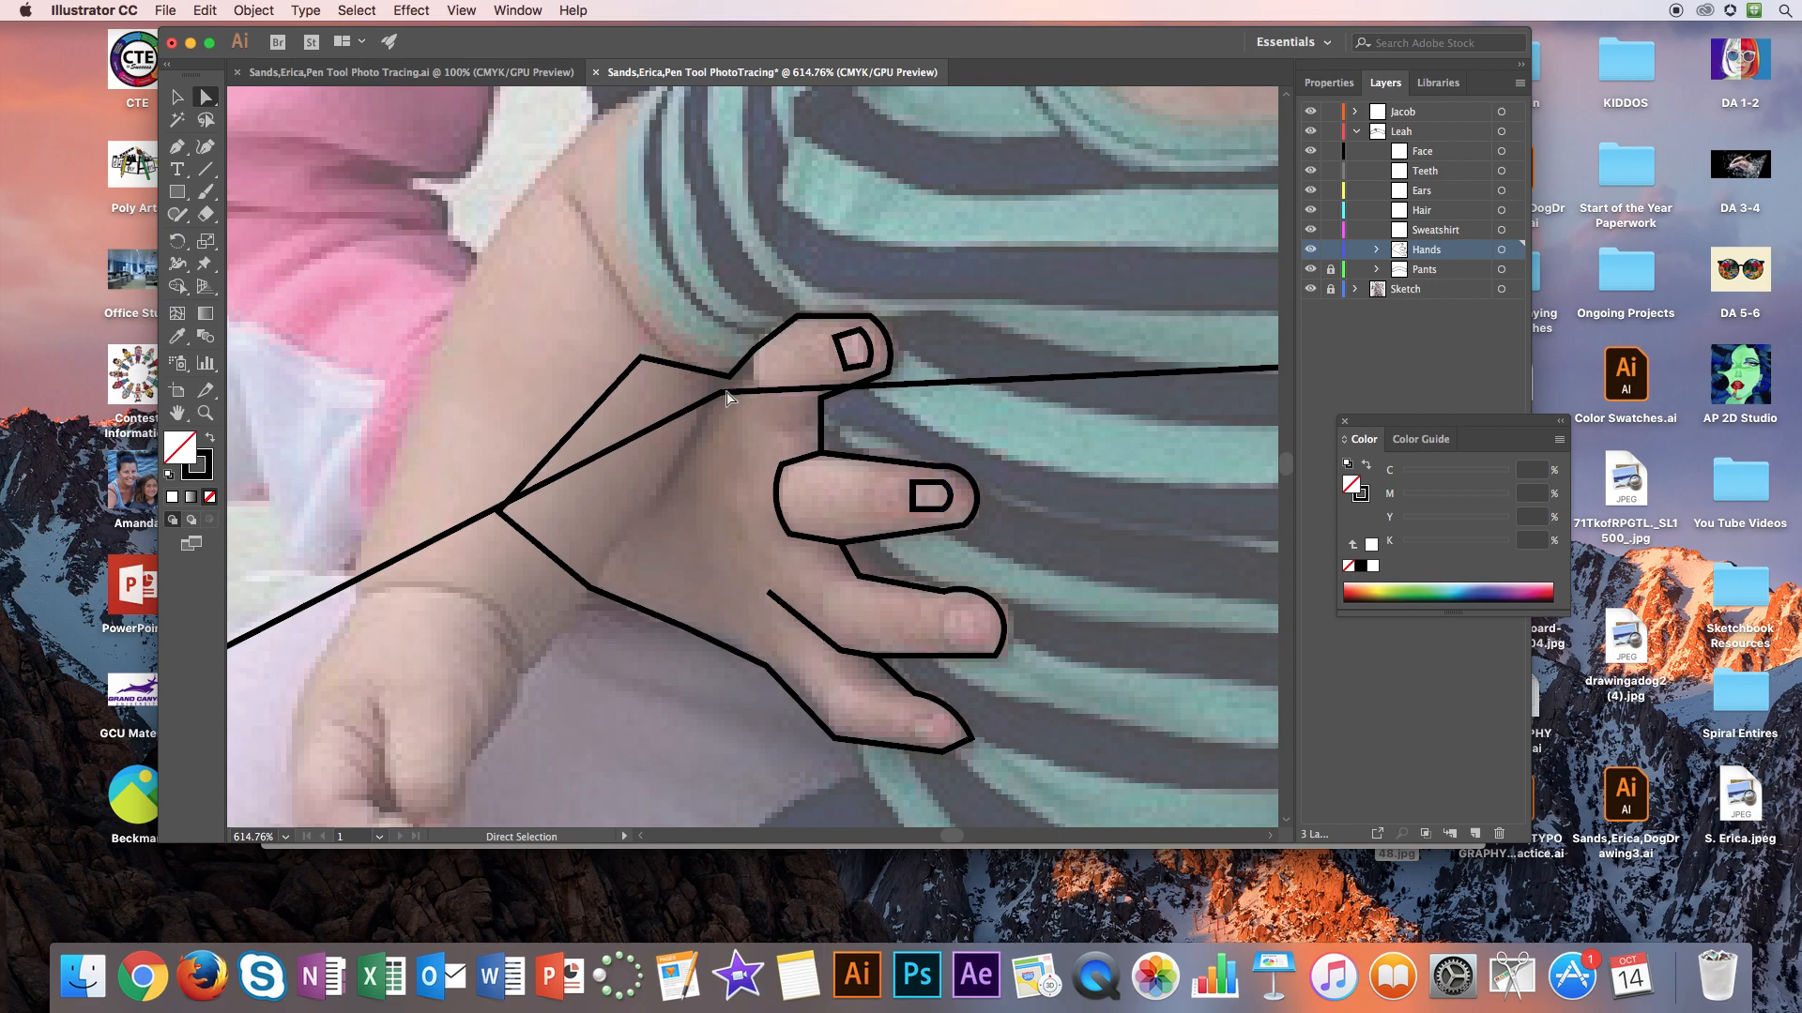
click(1425, 269)
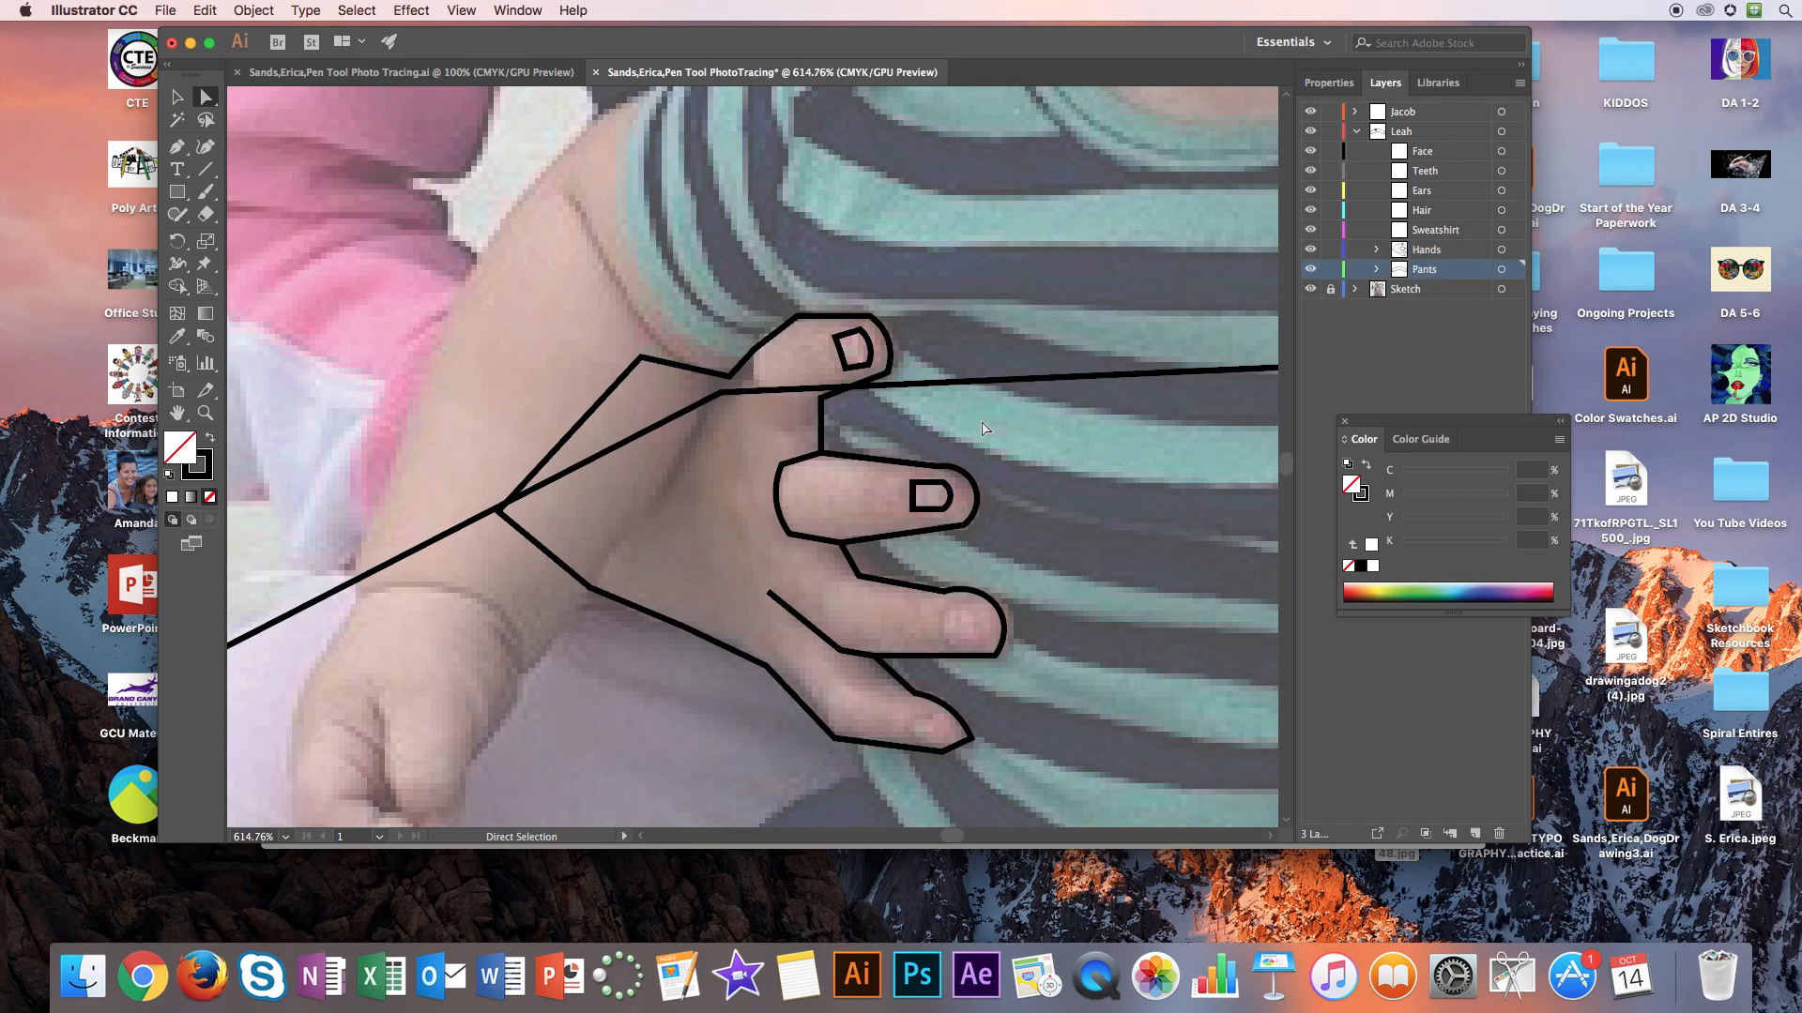
drag(726, 403, 721, 397)
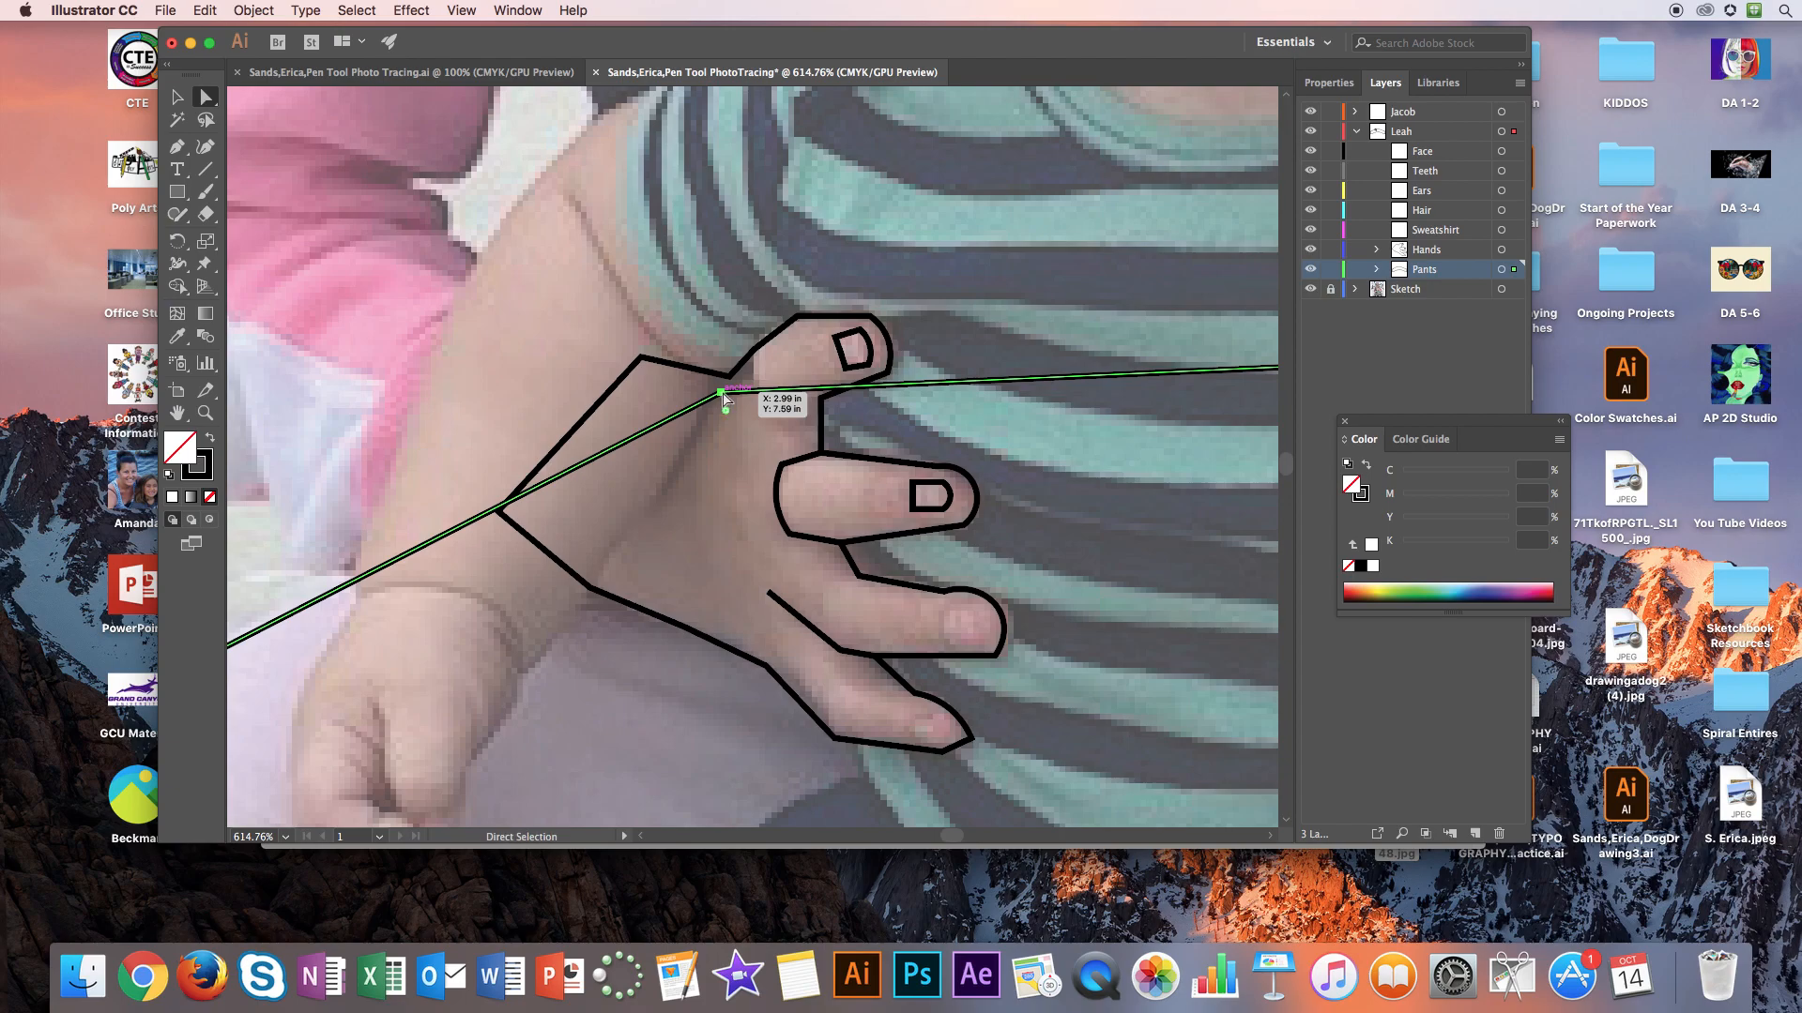
key(Delete)
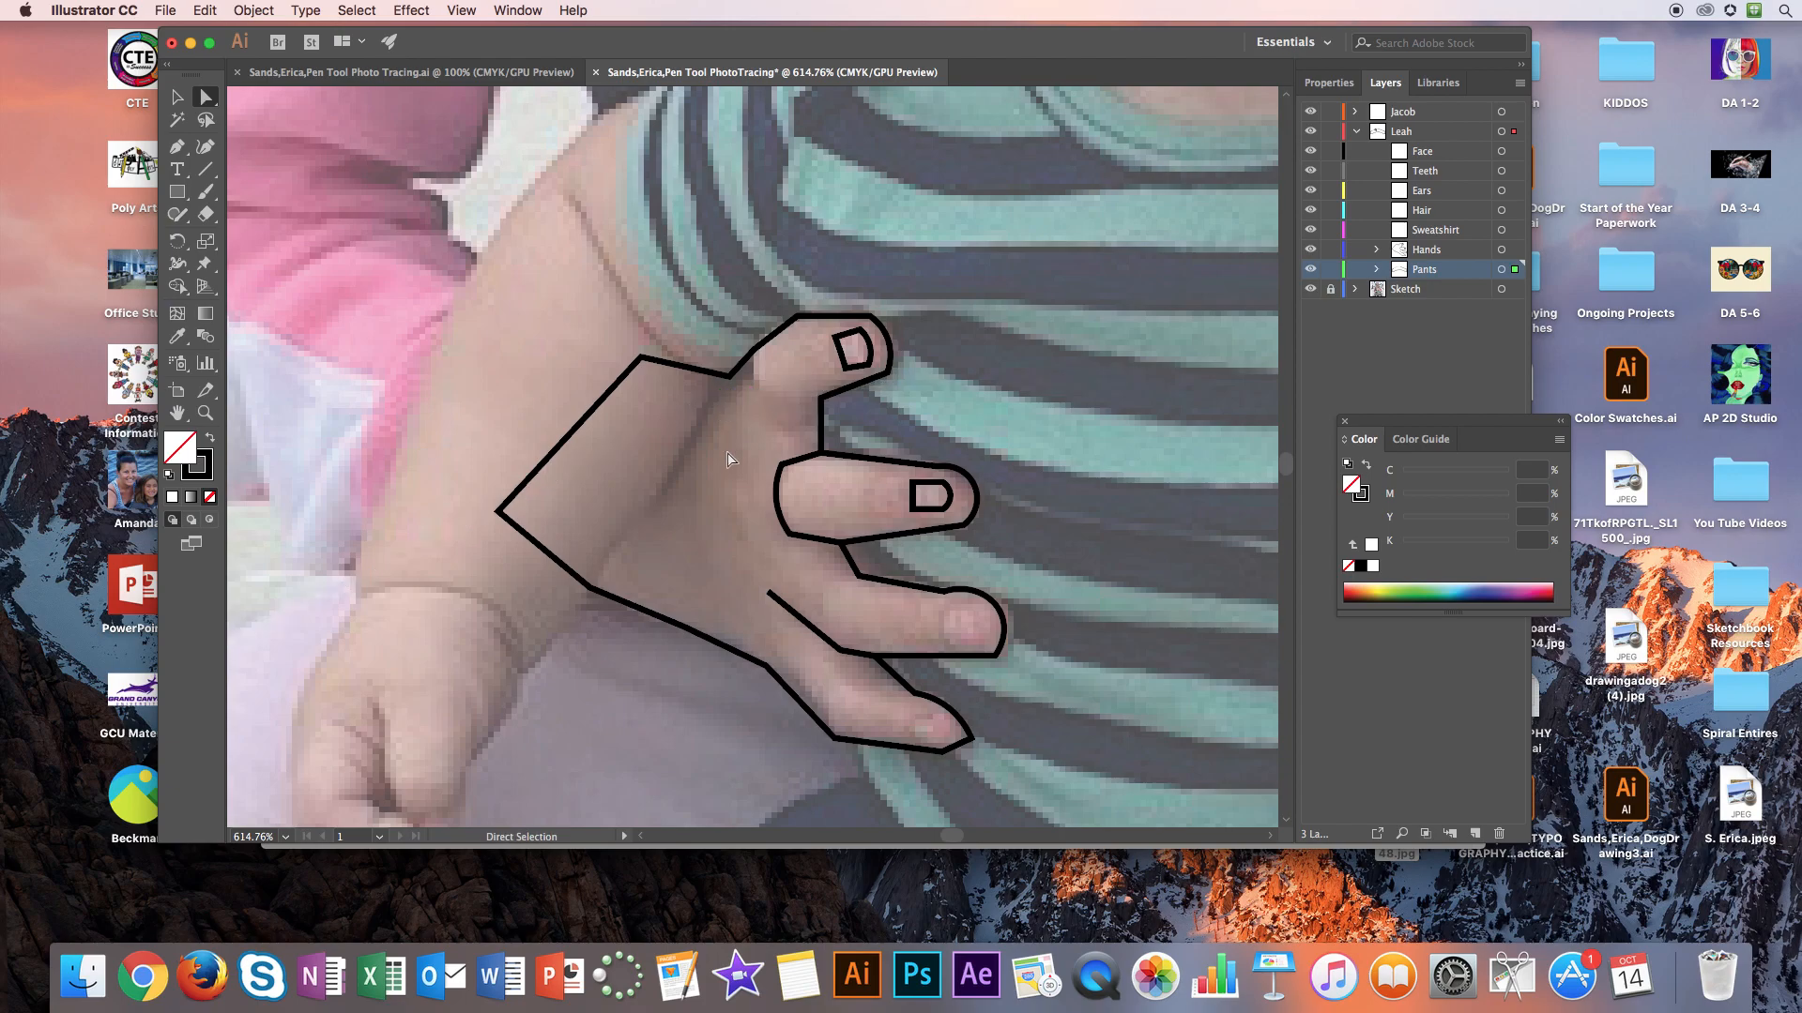
key(super+z)
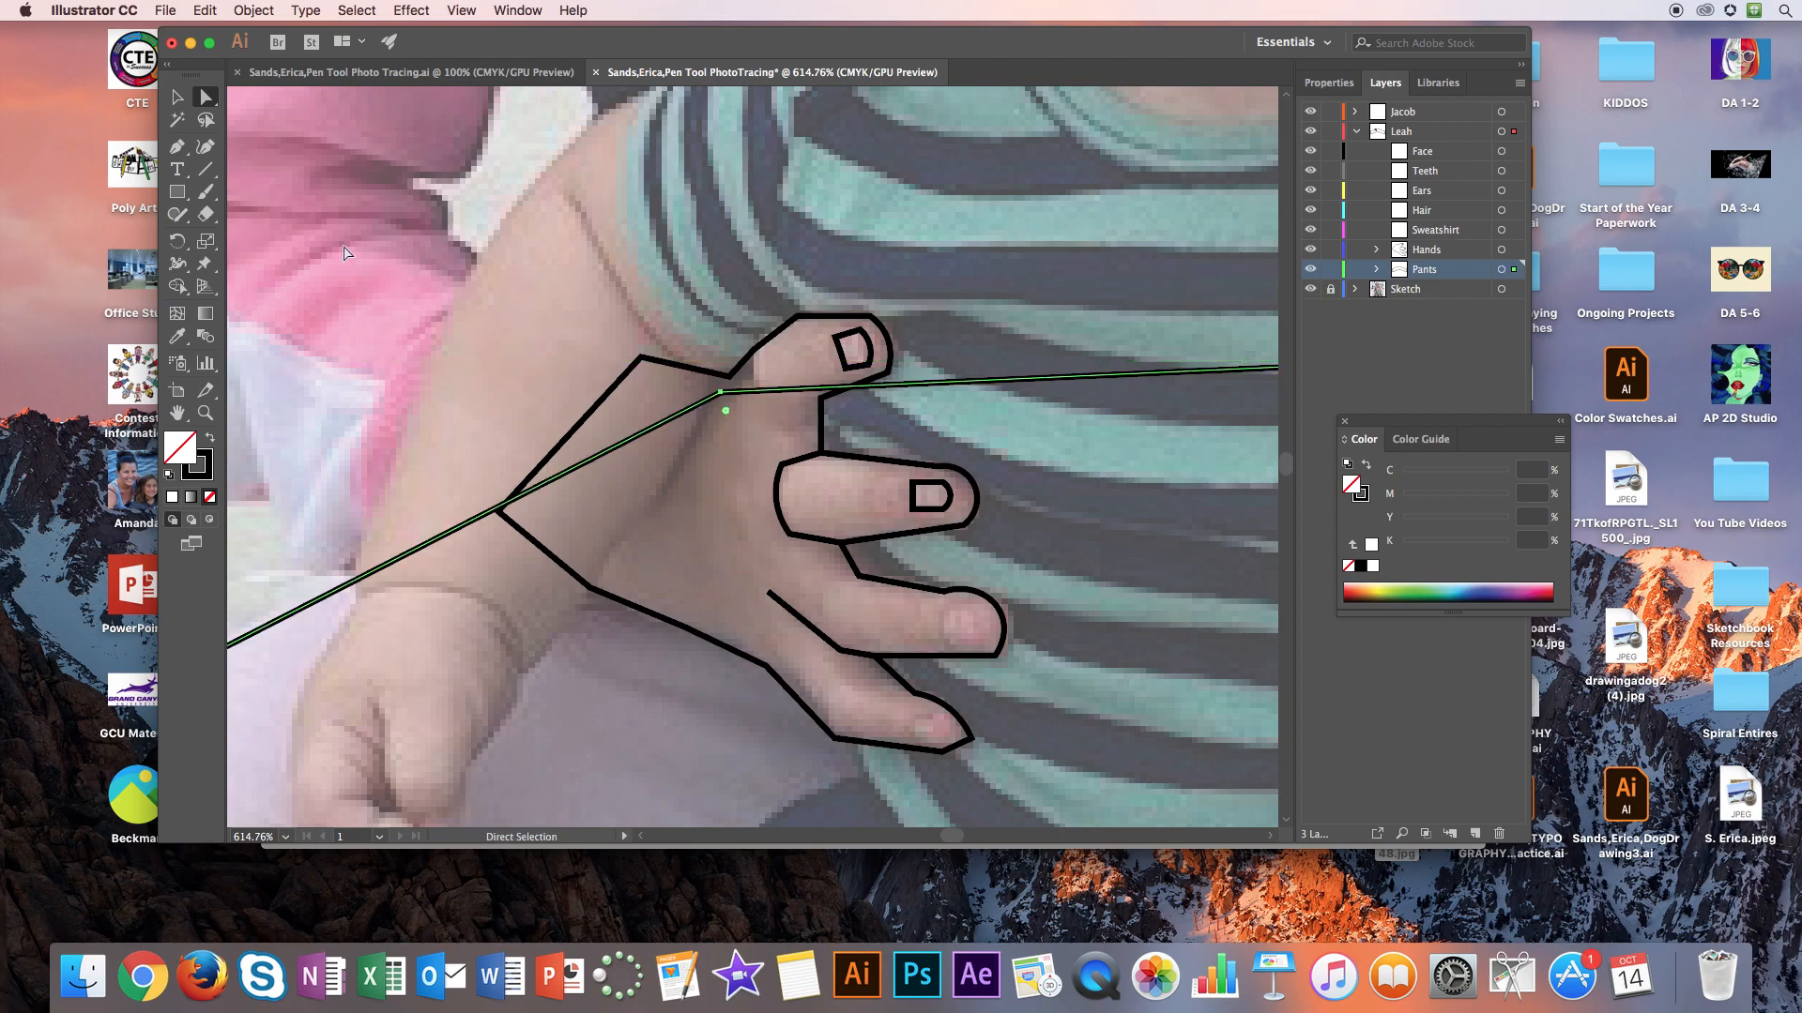
Add an anchor on the pants line near the hand, delete it, then undo the deletion
click(177, 149)
drag(181, 152, 260, 169)
click(603, 454)
click(206, 97)
click(603, 455)
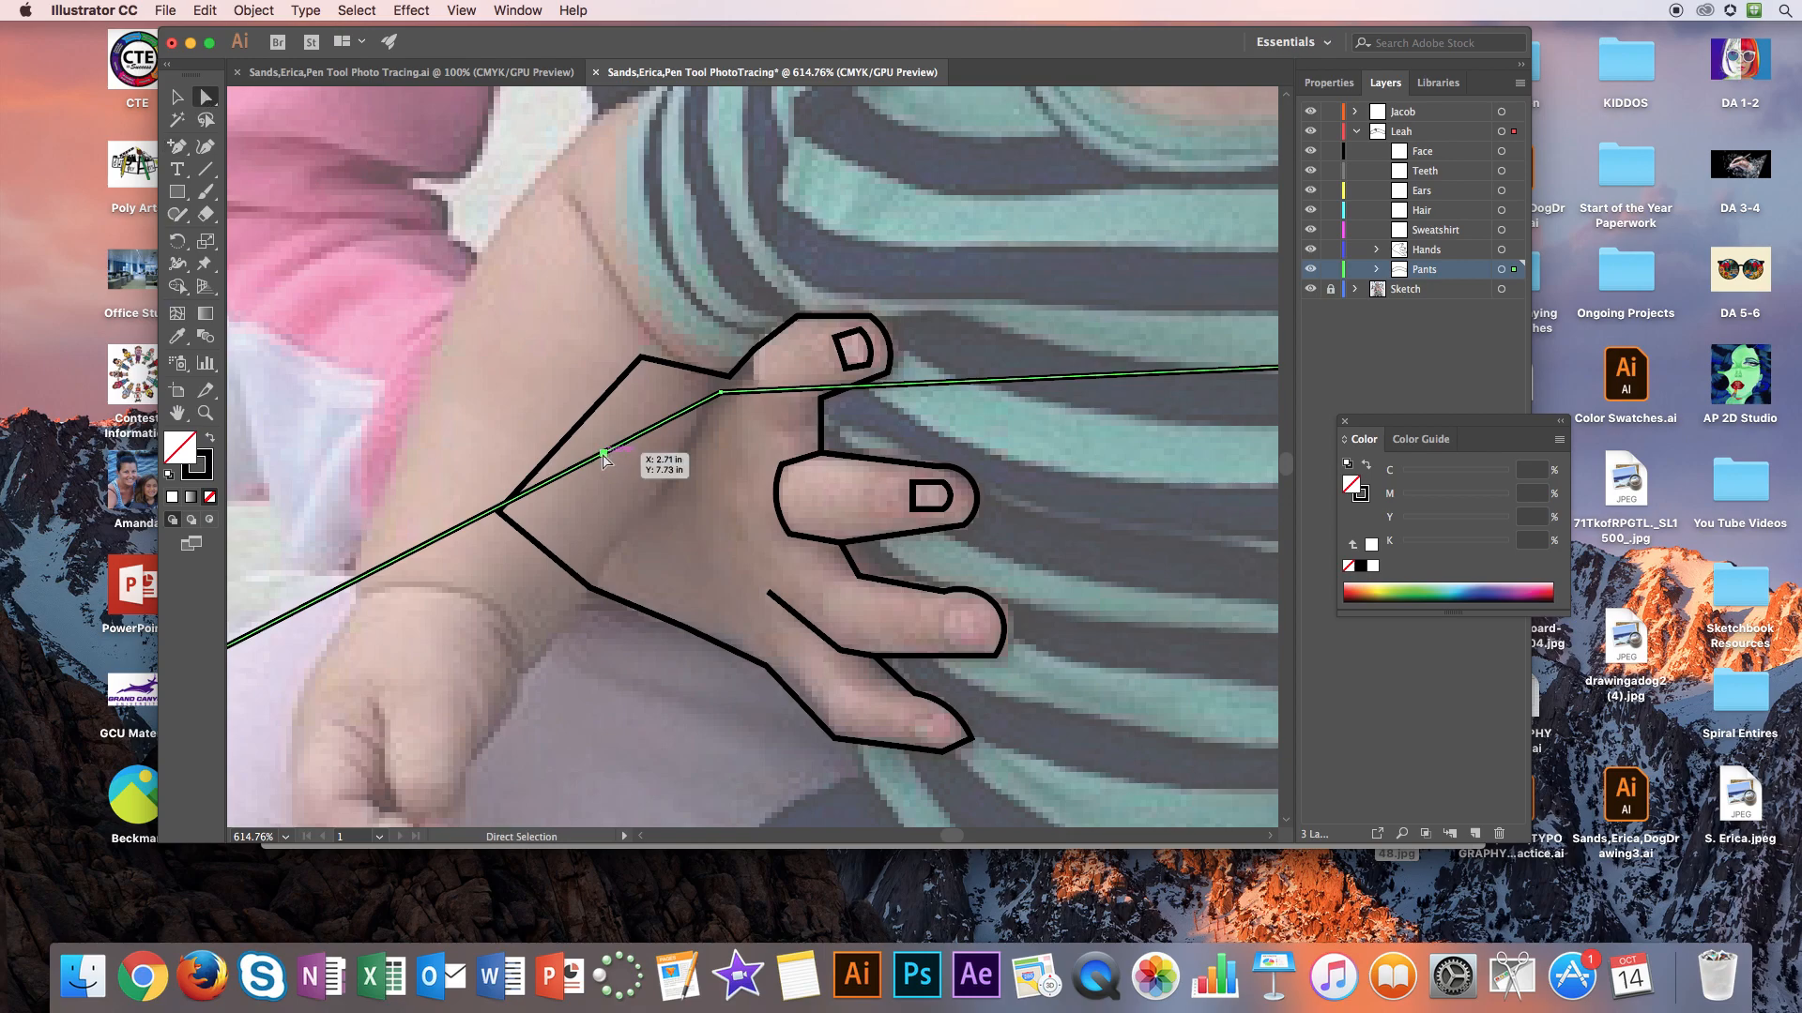
key(Delete)
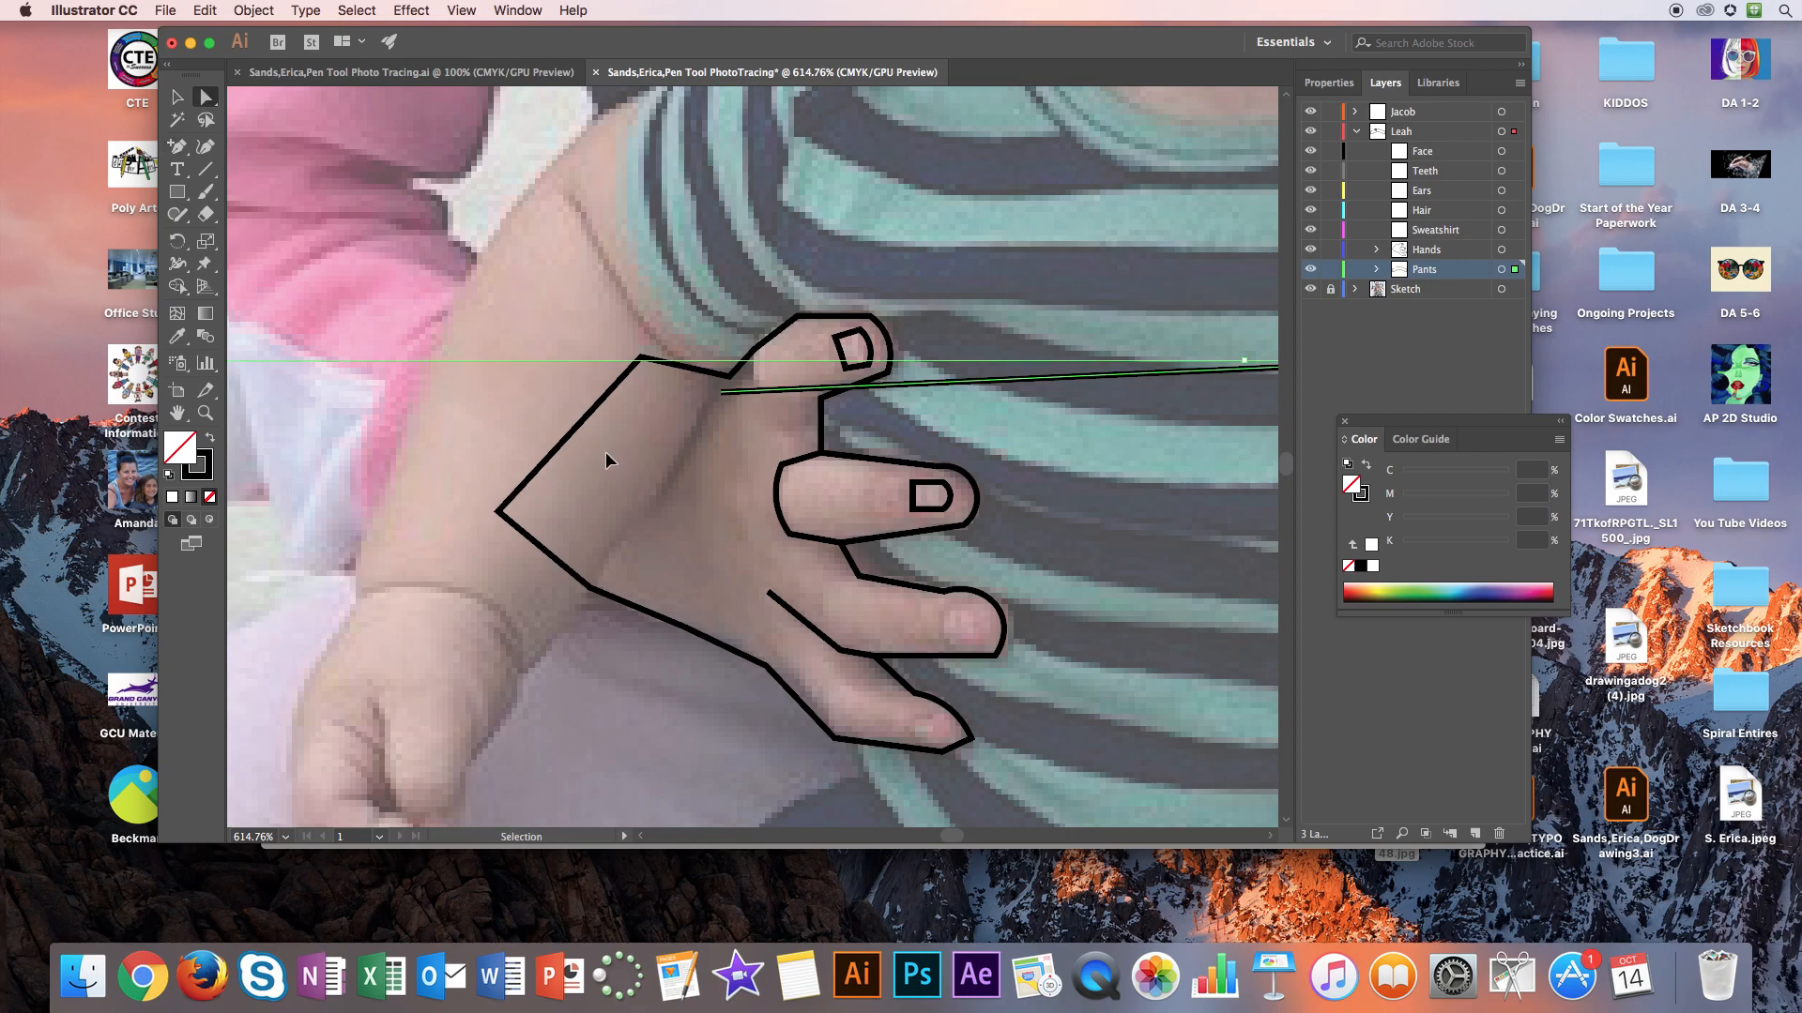
key(super+z)
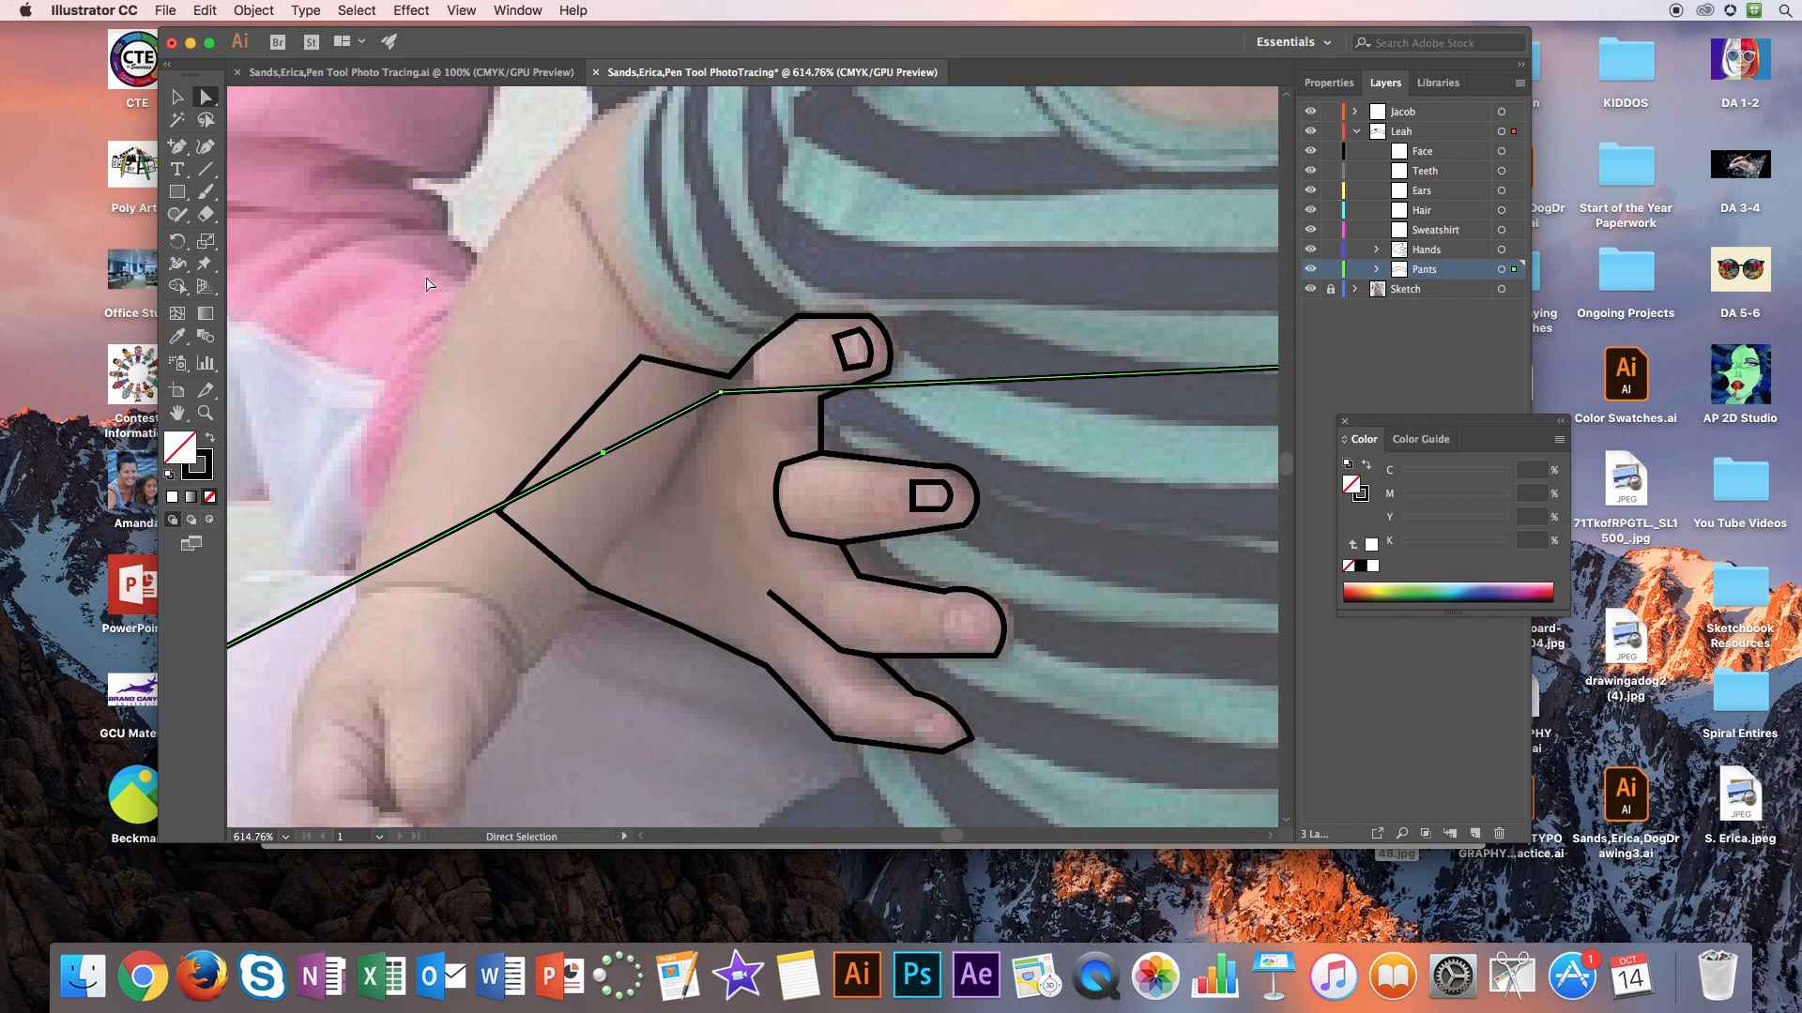
Add an anchor where the pants line meets the hand and delete the anchor inside the hand
click(176, 146)
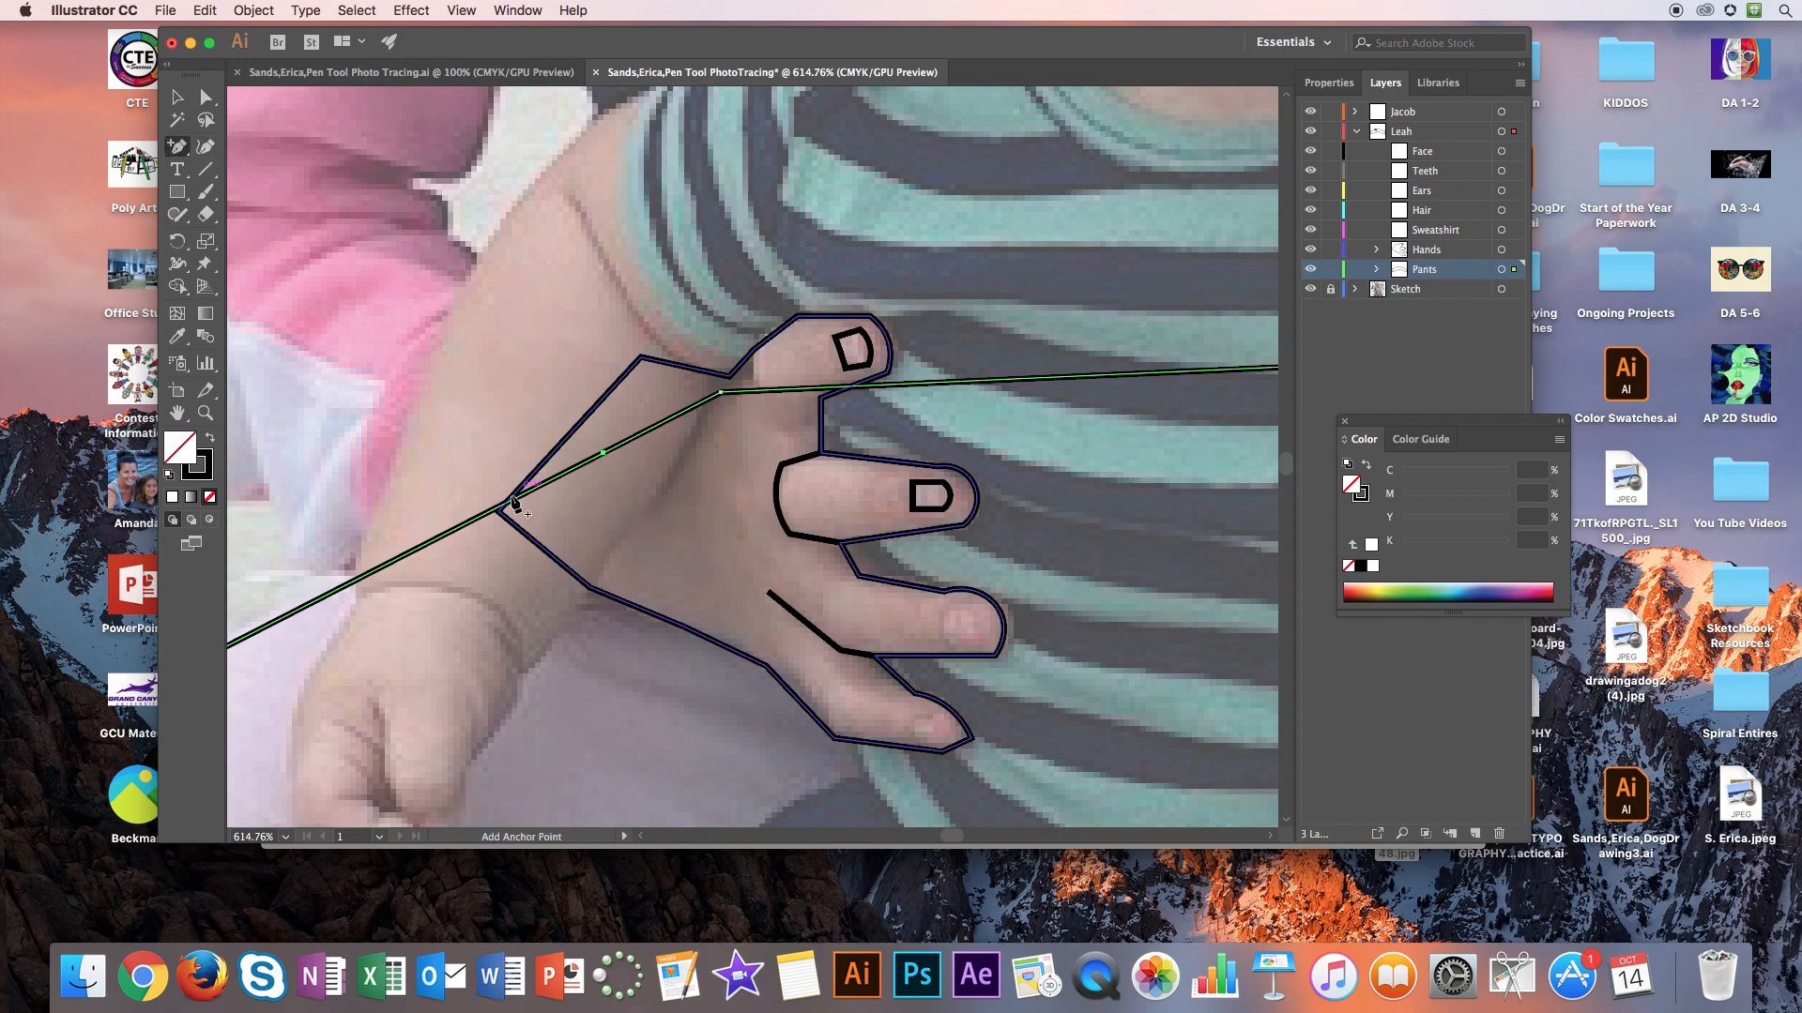
click(505, 504)
click(206, 97)
click(603, 455)
key(Delete)
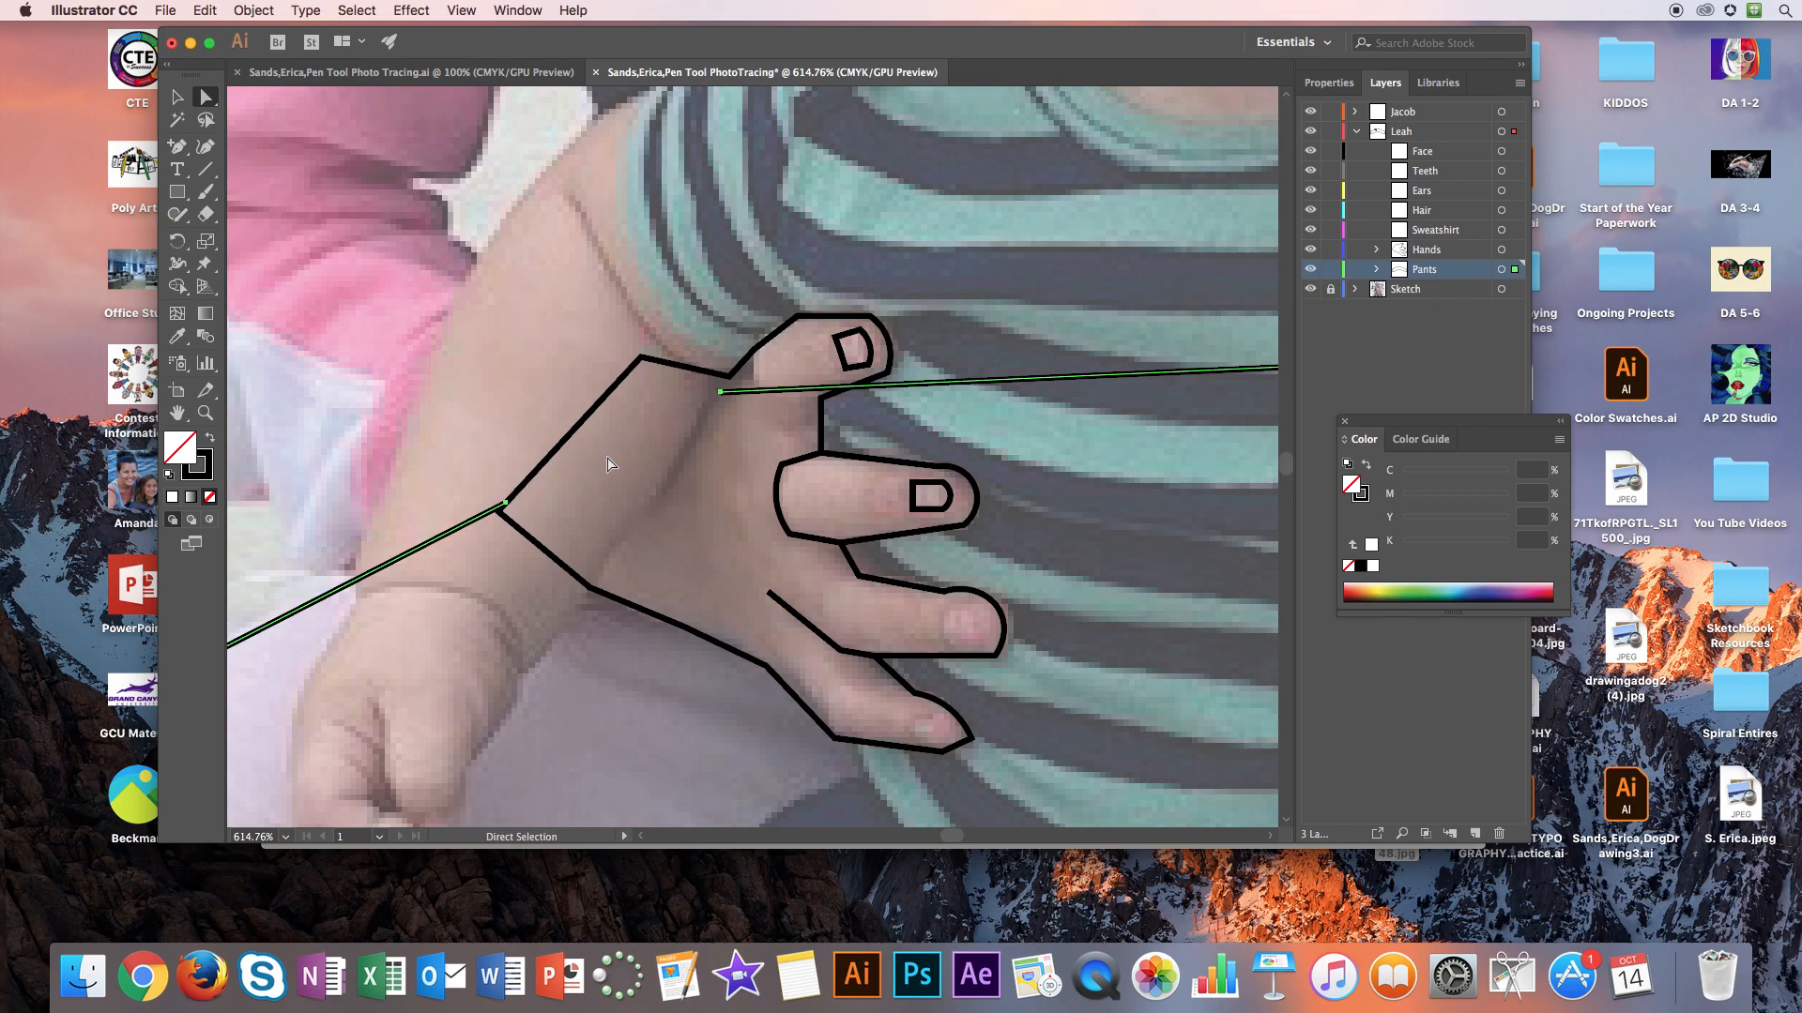
Add an anchor where the line leaves the thumb and delete the line end over the hand
click(175, 148)
click(850, 386)
click(206, 100)
click(722, 394)
click(723, 394)
key(Delete)
Zoom out to show the baby's whole lap and more of the photo
key(super+minus)
key(super+minus)
key(super+minus)
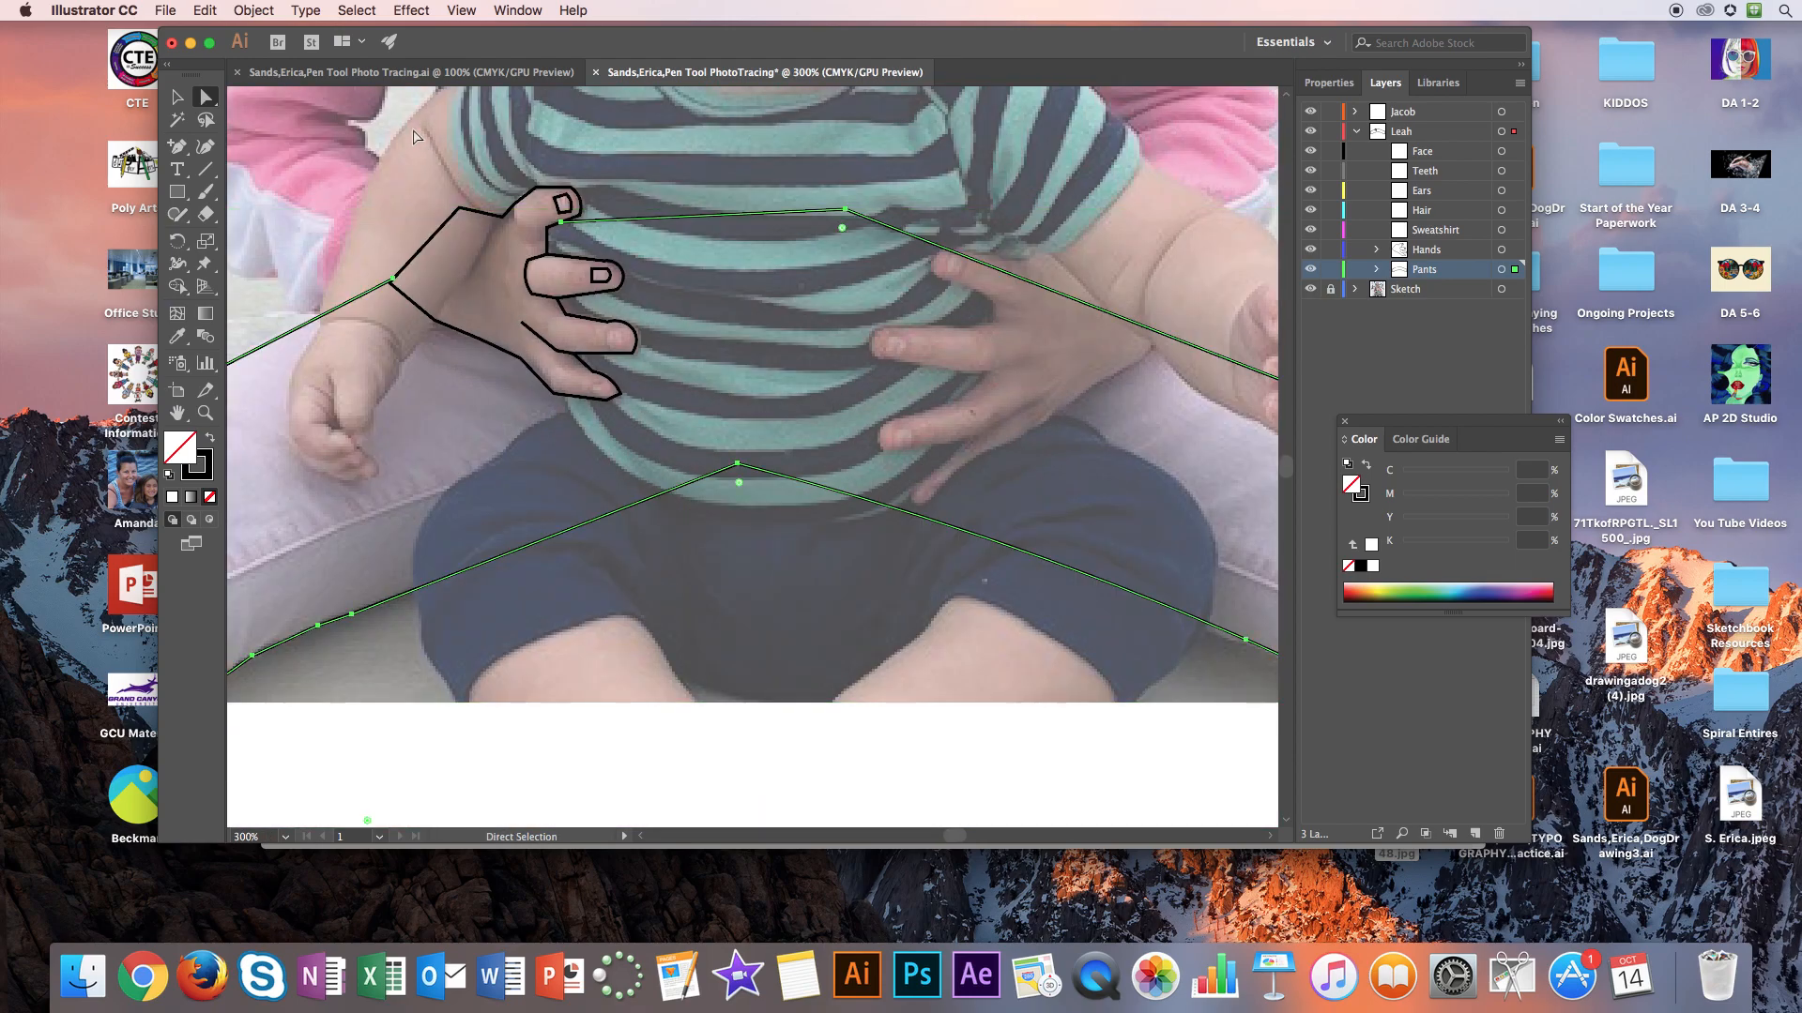
click(178, 97)
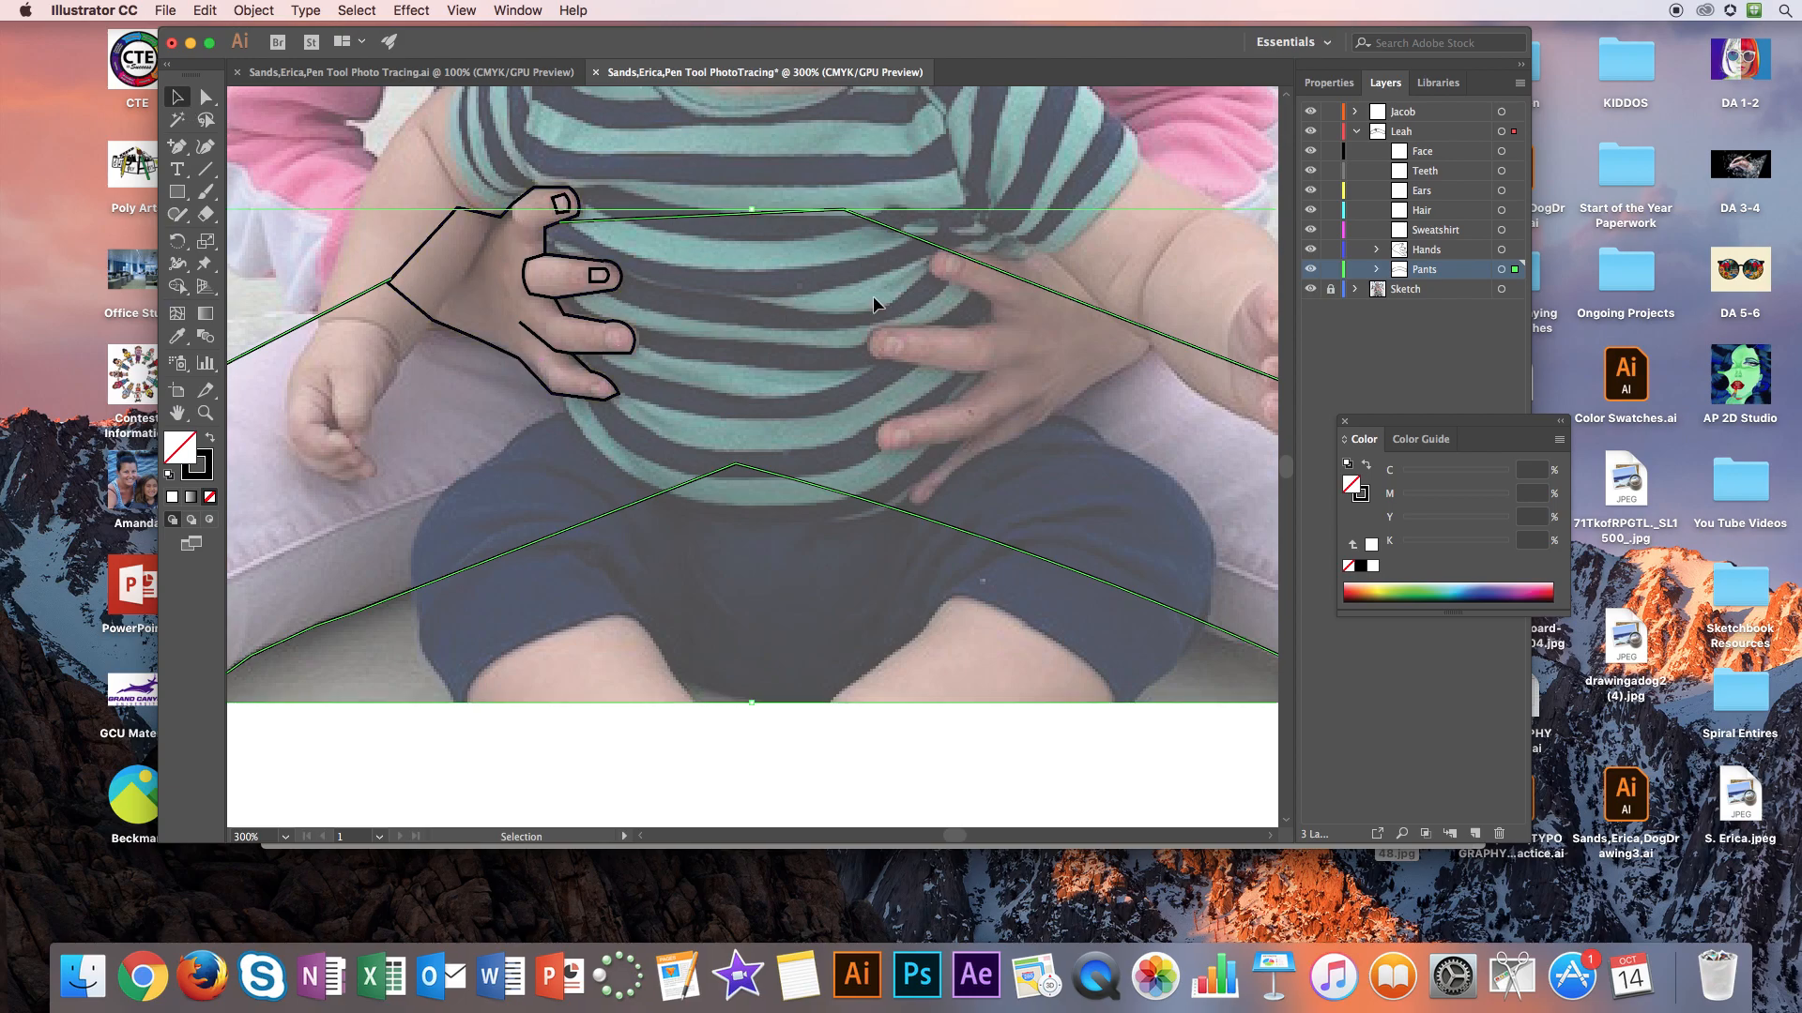
scroll(872, 296, right, 3)
key(super+minus)
key(super+minus)
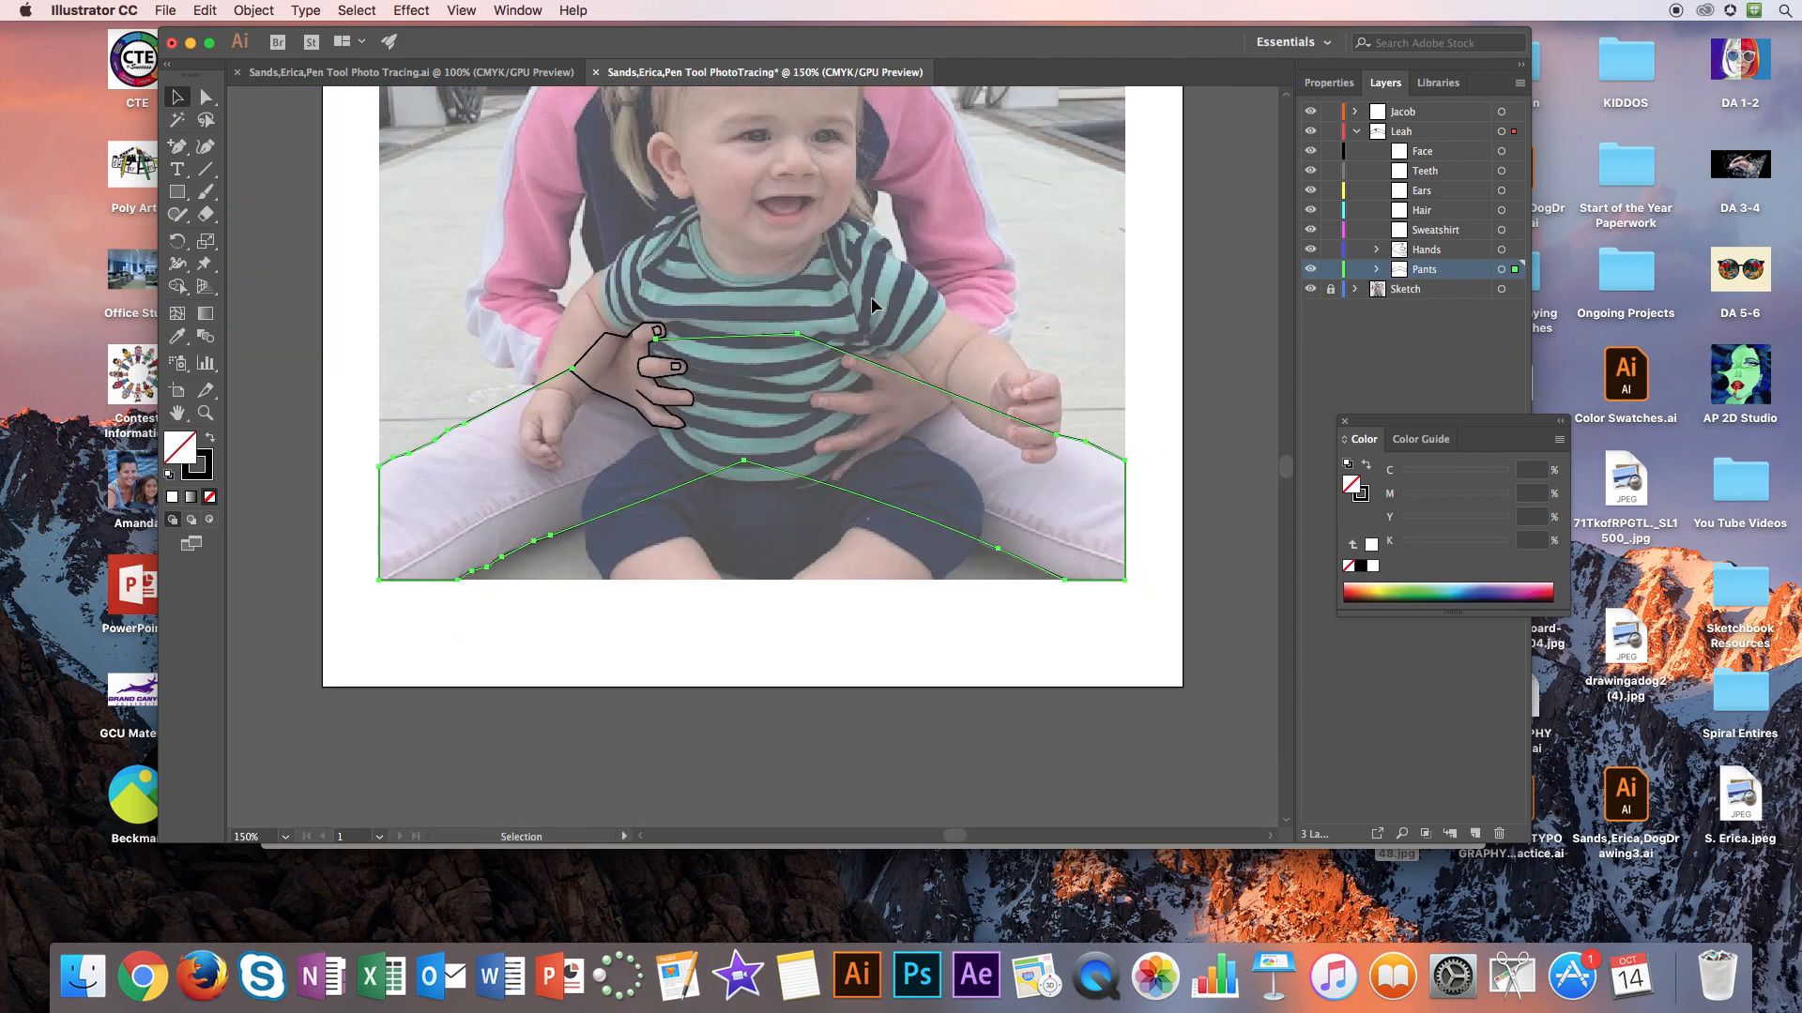